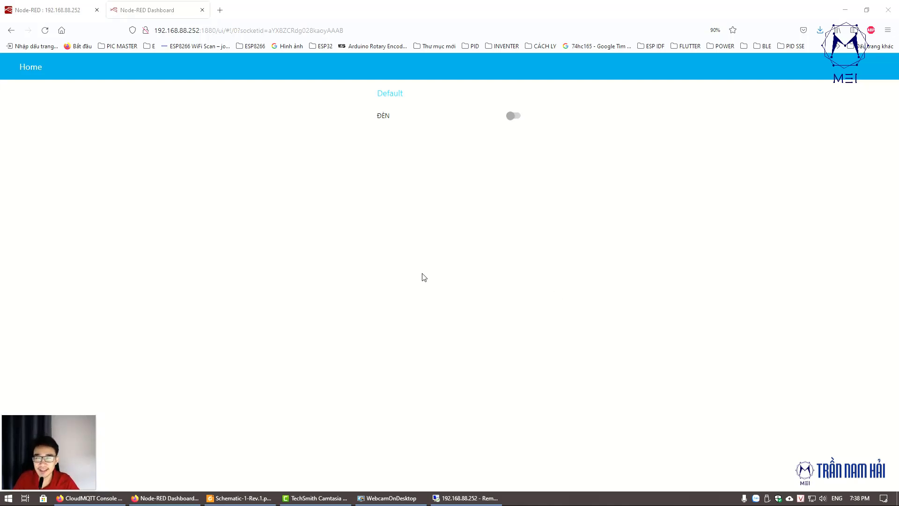
# Step: Tidy the positions of the den → ĐÈN → den nodes in Flow 1
pyautogui.click(28, 9)
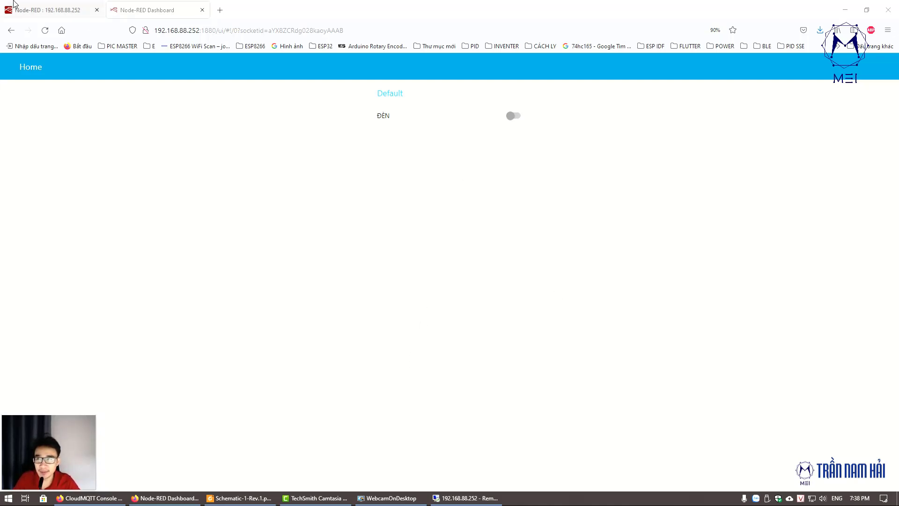
pyautogui.moveTo(266, 194); pyautogui.dragTo(266, 143)
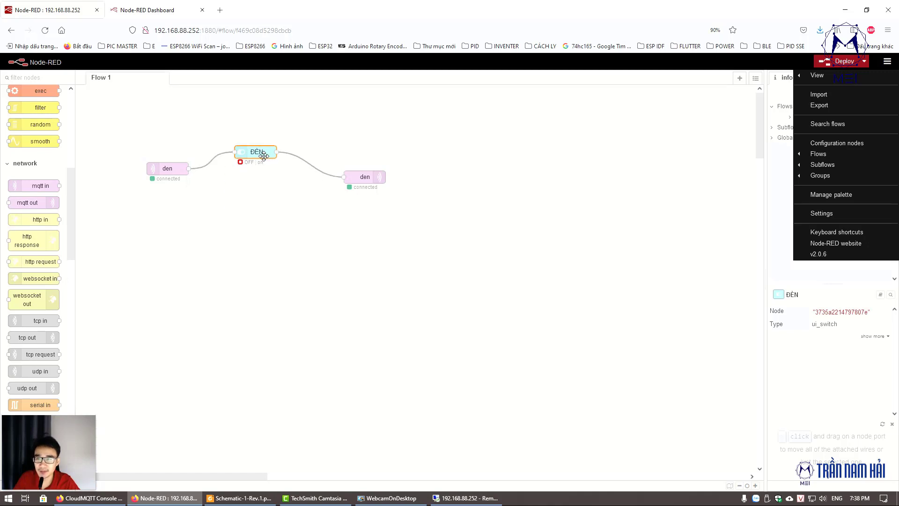
pyautogui.moveTo(368, 184); pyautogui.dragTo(343, 185)
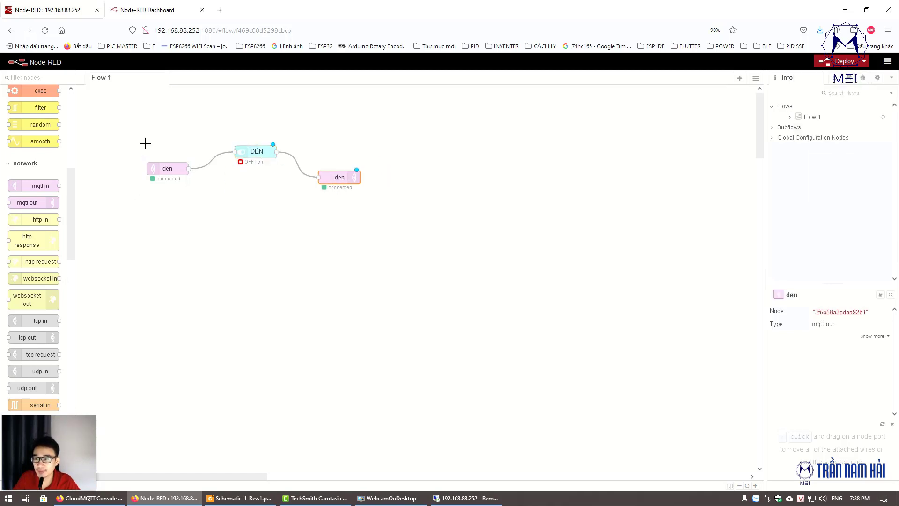
pyautogui.moveTo(145, 143); pyautogui.dragTo(370, 220)
pyautogui.click(283, 160)
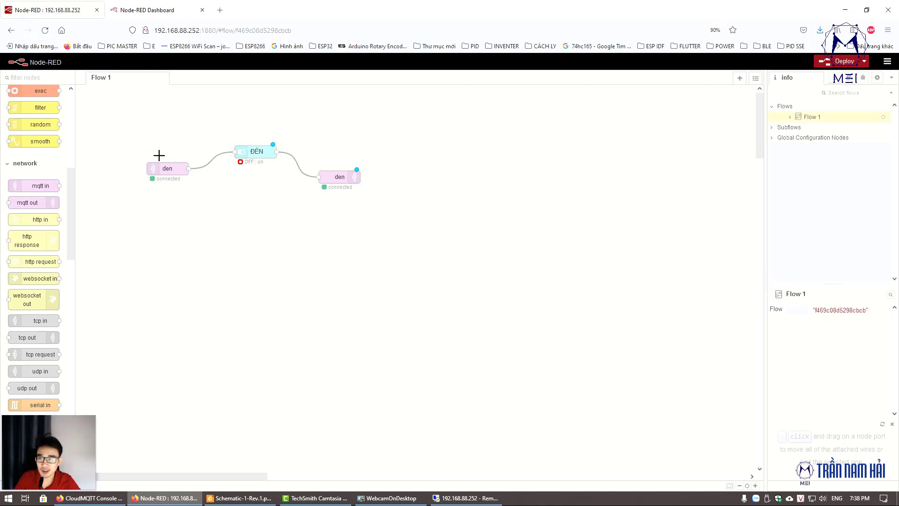
# Step: Duplicate the three-node light flow and place the copy below the original
pyautogui.moveTo(141, 141); pyautogui.dragTo(395, 235)
pyautogui.hotkey('ctrl', 'c')
pyautogui.hotkey('ctrl', 'v')
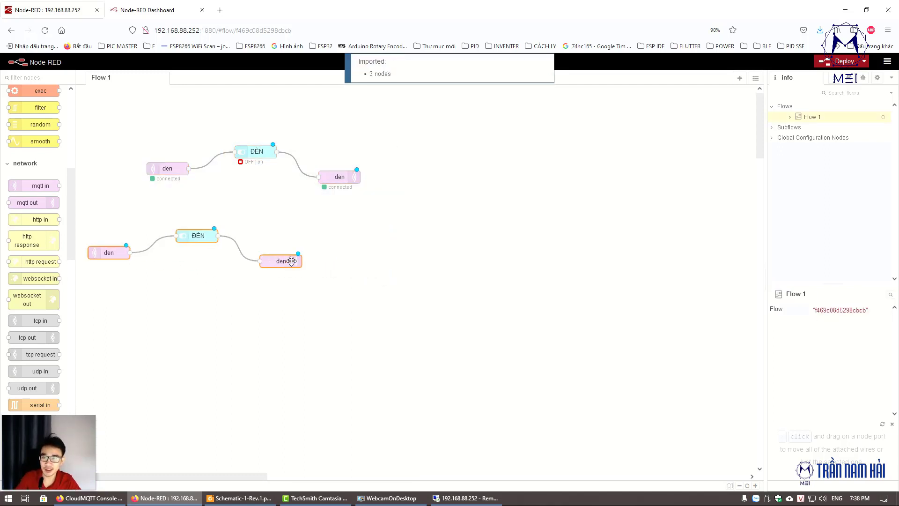
pyautogui.click(349, 253)
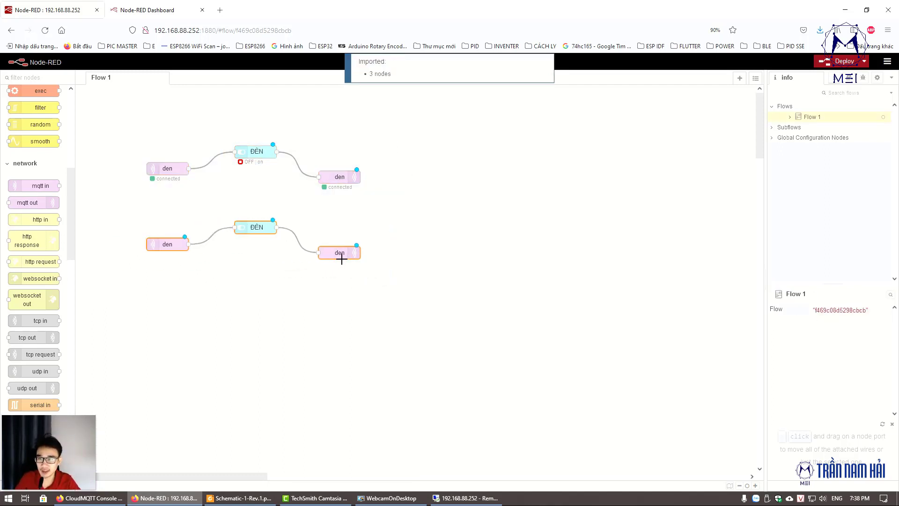
pyautogui.doubleClick(167, 170)
# Step: Set the topic of the original flow's input and output den nodes to tb1
pyautogui.click(633, 159)
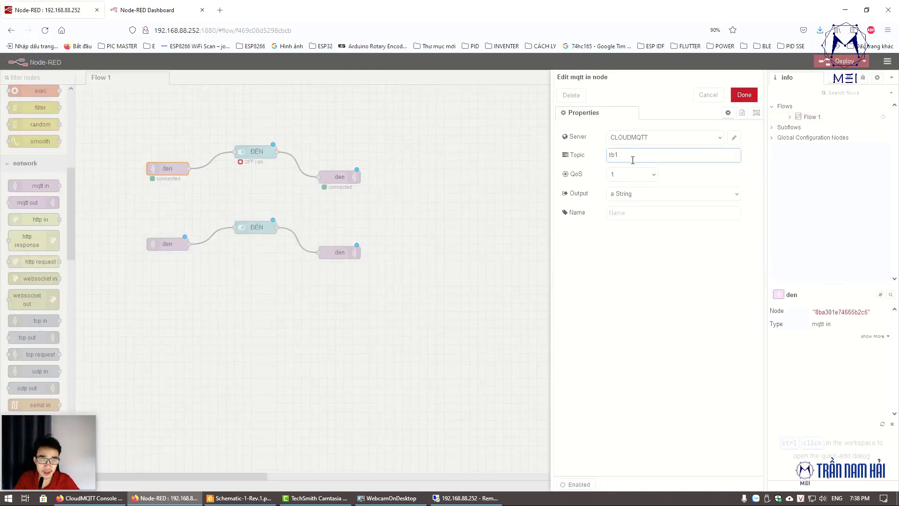
pyautogui.click(744, 95)
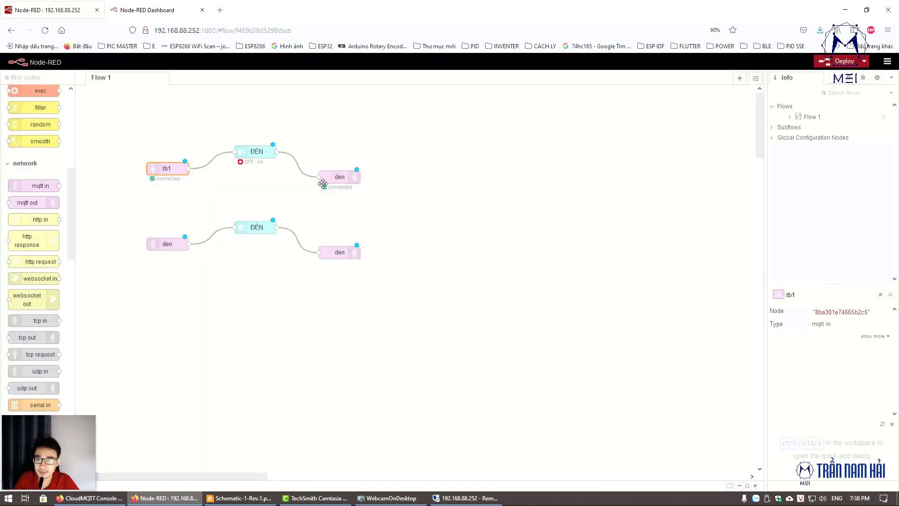
pyautogui.doubleClick(339, 177)
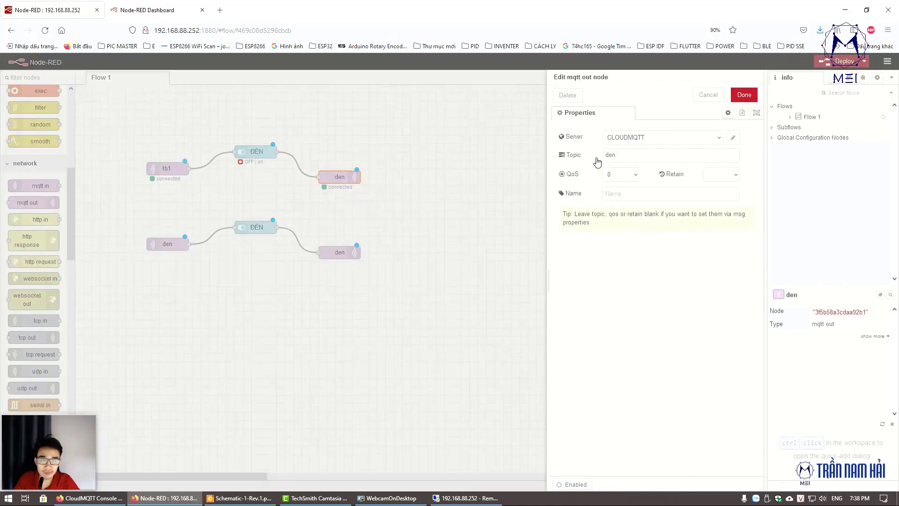
pyautogui.click(575, 156)
pyautogui.write('tb1')
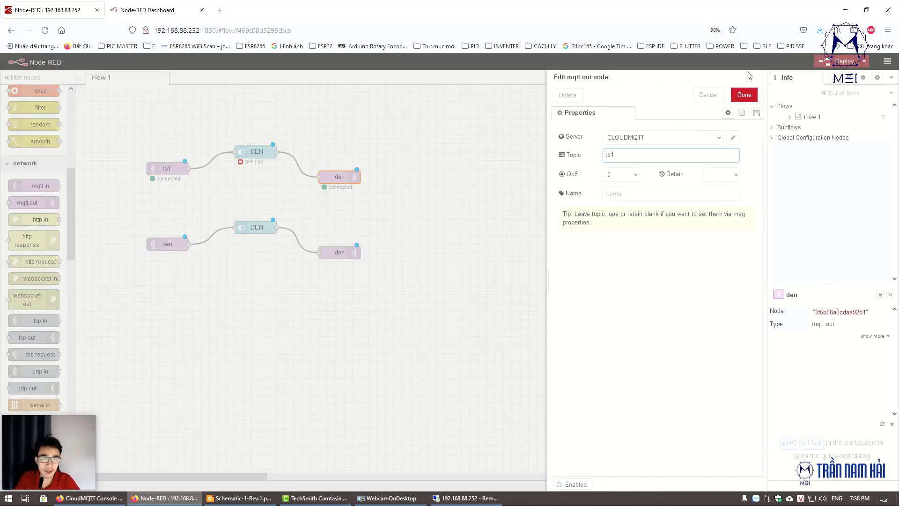
pyautogui.click(744, 95)
# Step: Label the original switch ĐÈN 1 and the copied switch ĐÈN 2
pyautogui.doubleClick(256, 227)
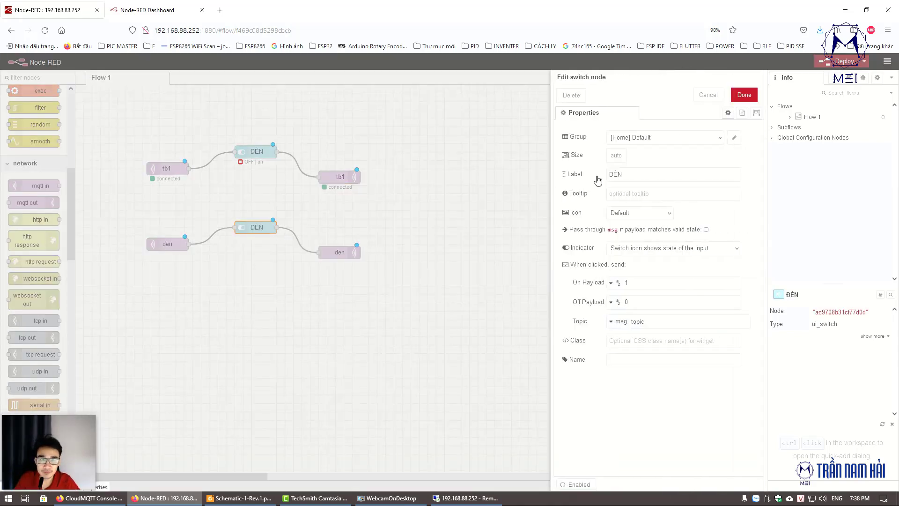
pyautogui.click(708, 94)
pyautogui.doubleClick(262, 151)
pyautogui.click(640, 168)
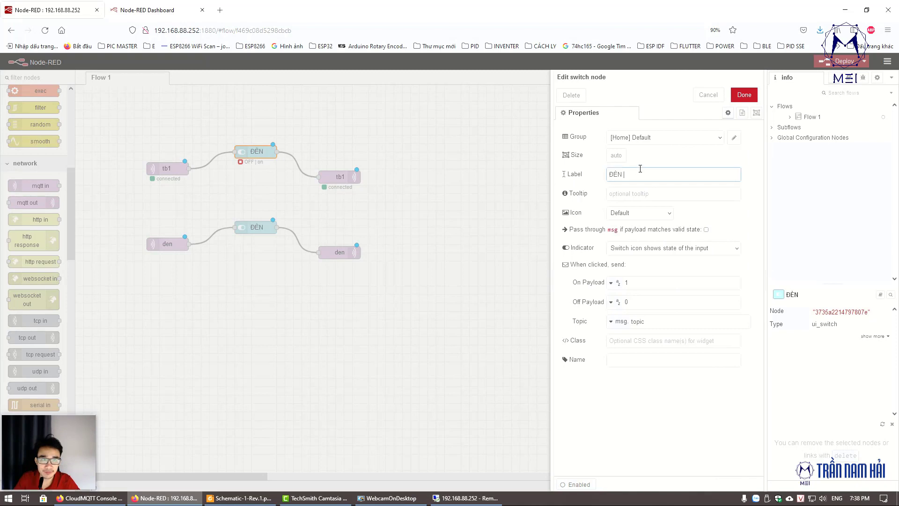
pyautogui.write('1')
pyautogui.click(744, 95)
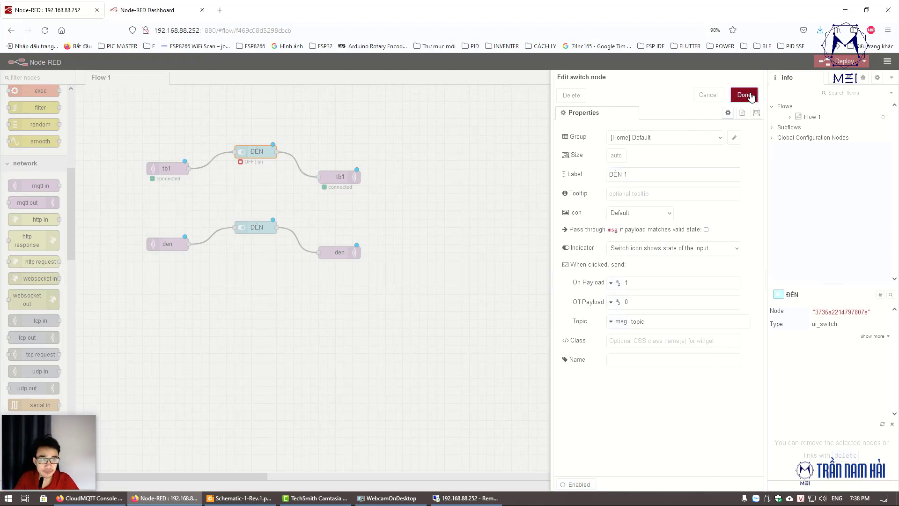
pyautogui.doubleClick(258, 227)
pyautogui.click(638, 175)
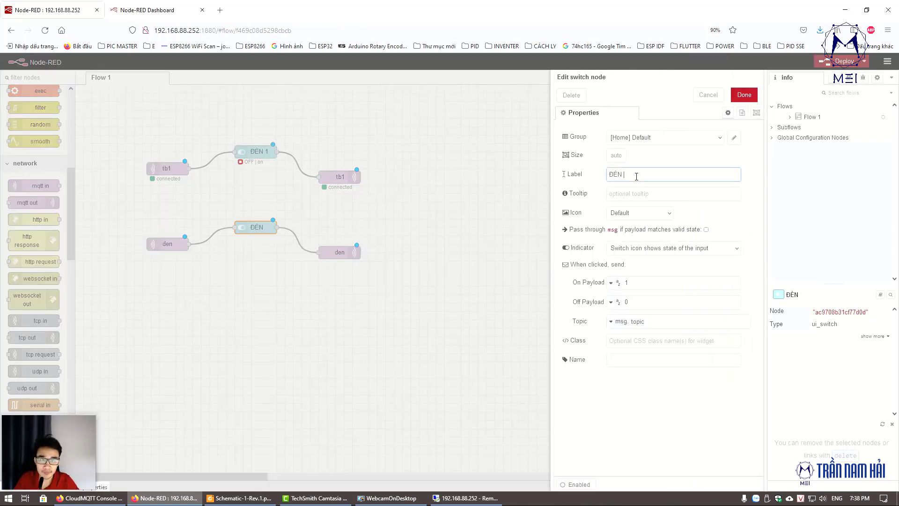
pyautogui.write('2')
pyautogui.click(743, 95)
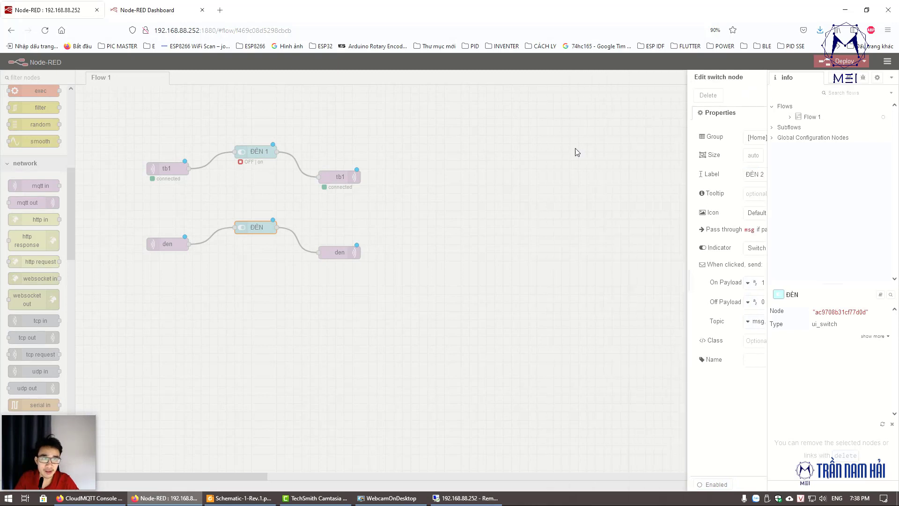
# Step: Set the copied flow's input and output den topics to tb2
pyautogui.doubleClick(167, 244)
pyautogui.click(625, 155)
pyautogui.write('tb2')
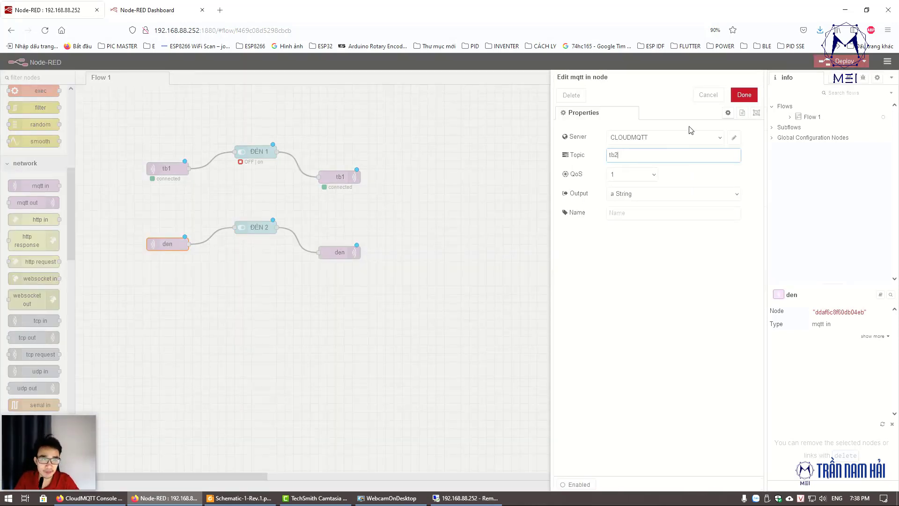
pyautogui.click(744, 95)
pyautogui.doubleClick(333, 253)
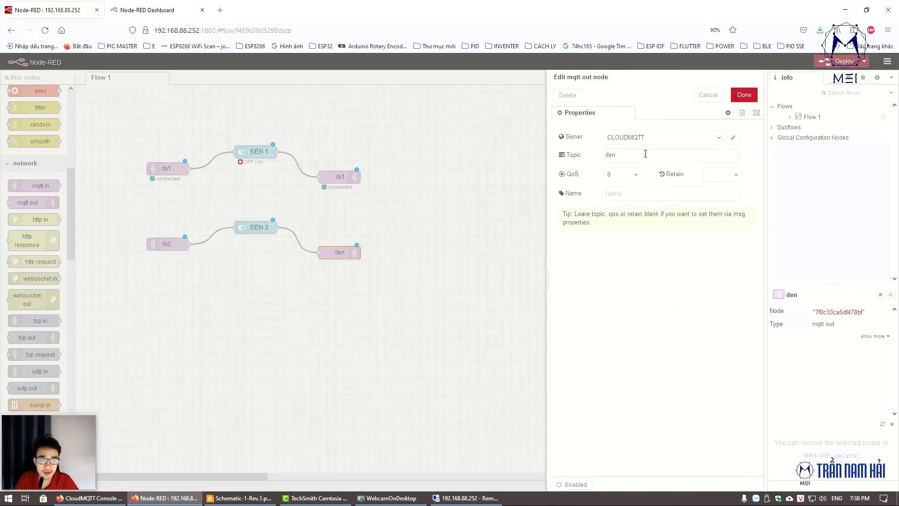
pyautogui.moveTo(645, 154); pyautogui.dragTo(567, 161)
pyautogui.write('tb')
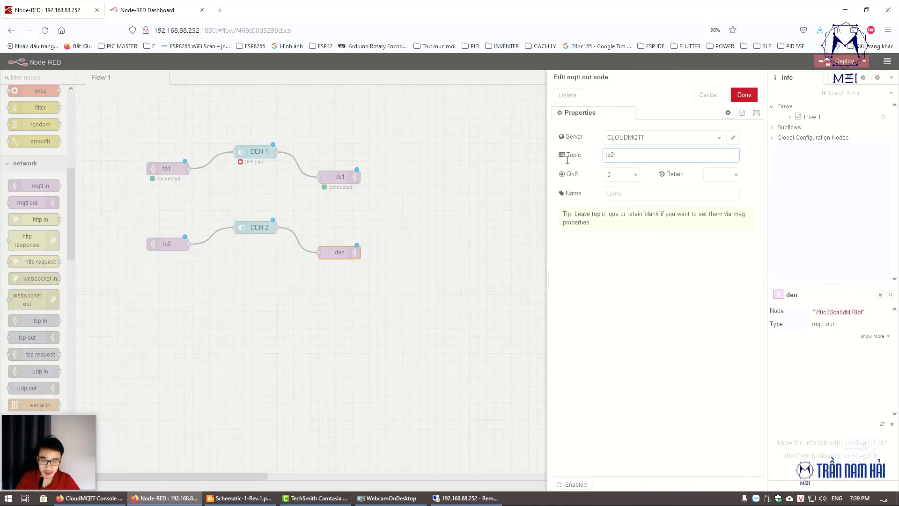
pyautogui.write('2')
pyautogui.click(745, 95)
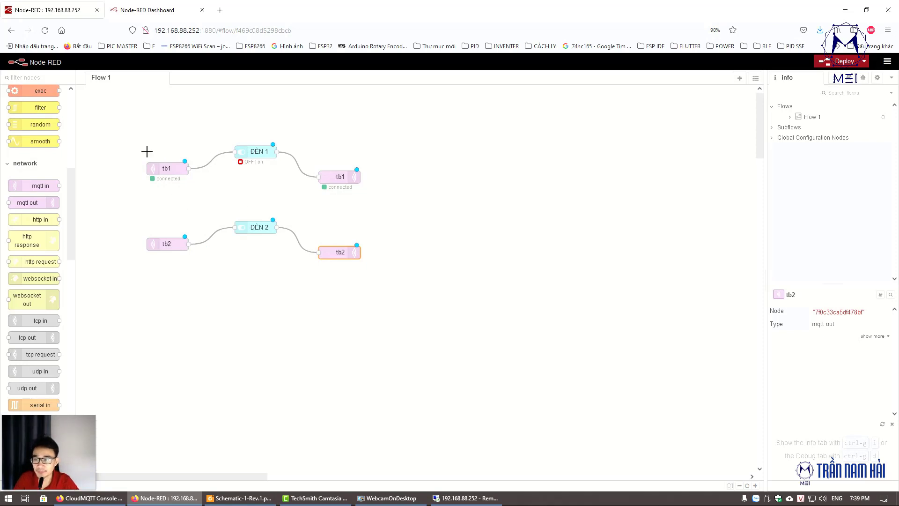
pyautogui.moveTo(127, 141); pyautogui.dragTo(397, 288)
# Step: Paste a copy of both flows and label the new switches ĐÈN 3 and ĐÈN 4
pyautogui.hotkey('ctrl', 'c')
pyautogui.hotkey('ctrl', 'v')
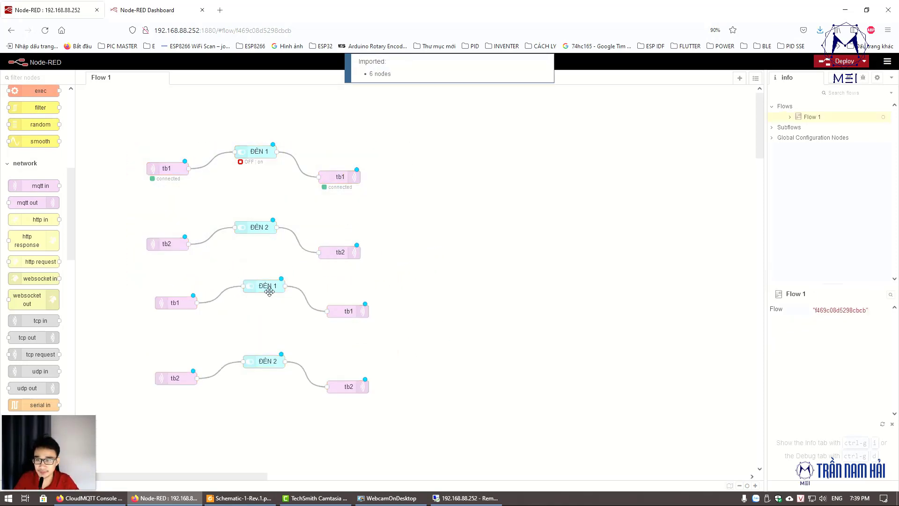
pyautogui.doubleClick(269, 291)
pyautogui.write('ĐÈN 3')
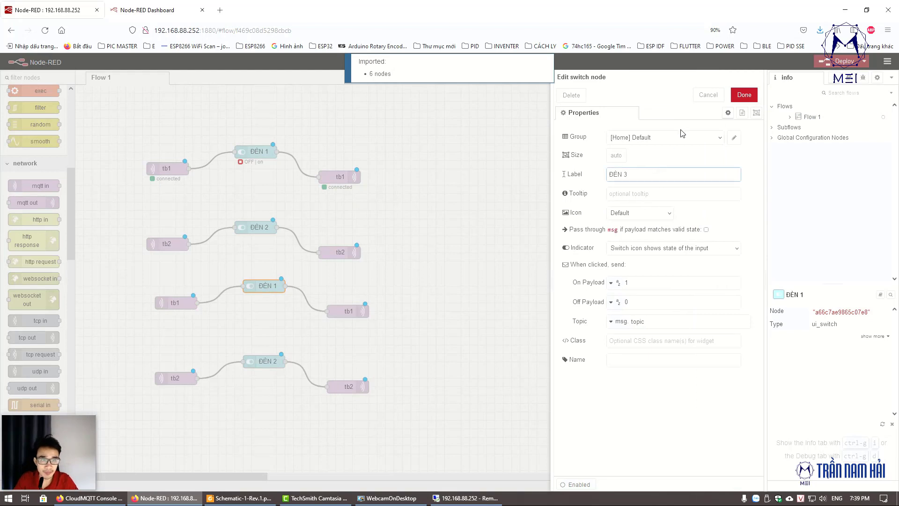
pyautogui.click(744, 95)
pyautogui.doubleClick(280, 363)
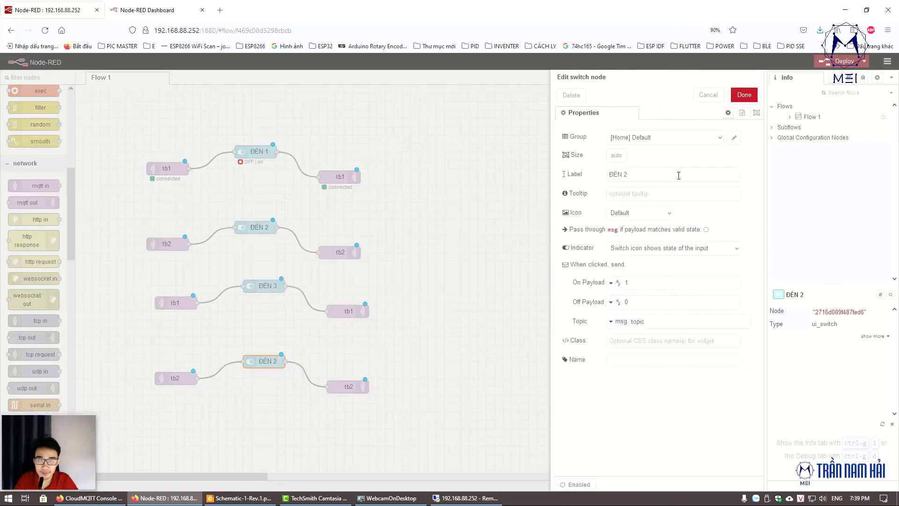
pyautogui.click(660, 177)
pyautogui.press('BackSpace')
pyautogui.write('4')
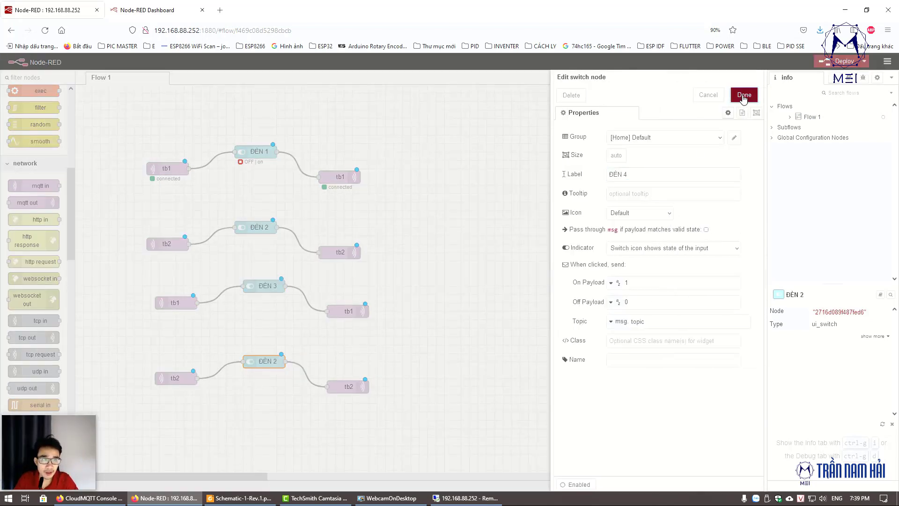
pyautogui.click(743, 94)
# Step: Set the third flow's input and output topics to tb3
pyautogui.click(178, 302)
pyautogui.press('Return')
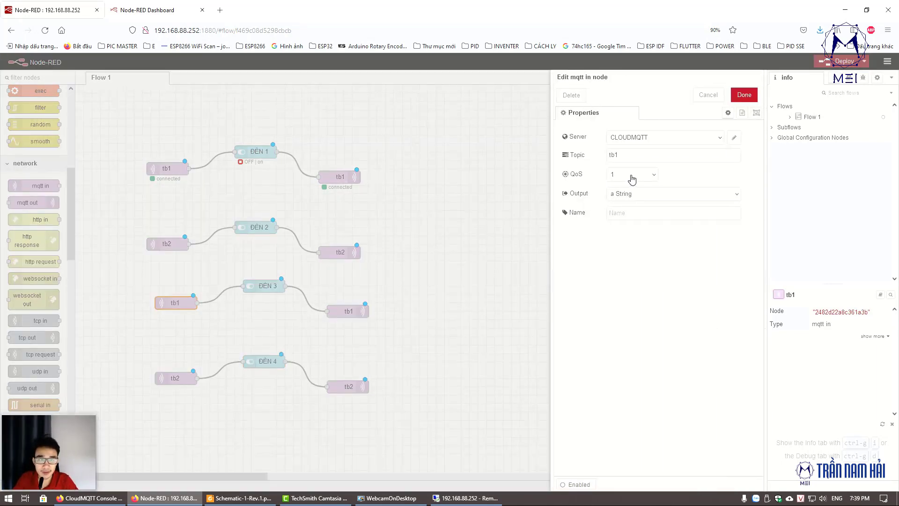
pyautogui.click(633, 156)
pyautogui.press('BackSpace')
pyautogui.write('3')
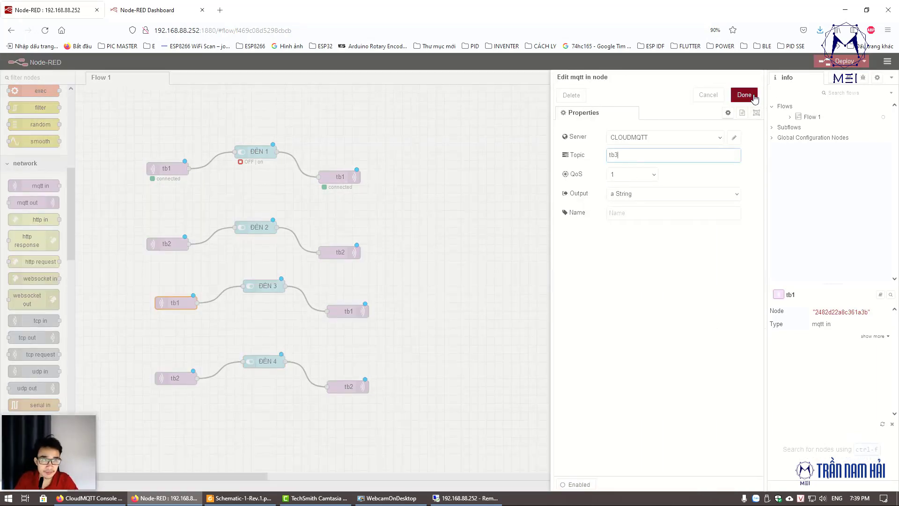
pyautogui.click(744, 94)
pyautogui.click(348, 311)
pyautogui.press('Return')
pyautogui.click(676, 156)
pyautogui.write('tb3')
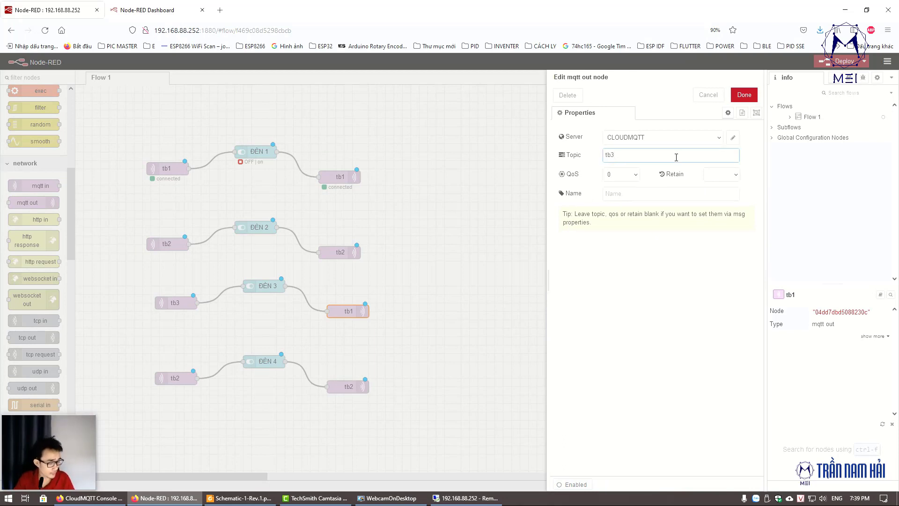
pyautogui.click(742, 100)
# Step: Set the fourth flow's input and output topics to tb4
pyautogui.doubleClick(174, 378)
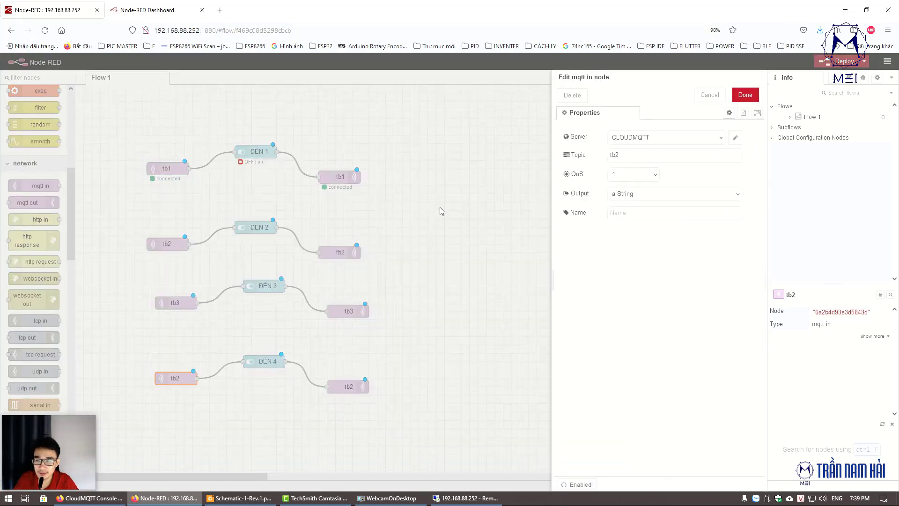
pyautogui.click(633, 156)
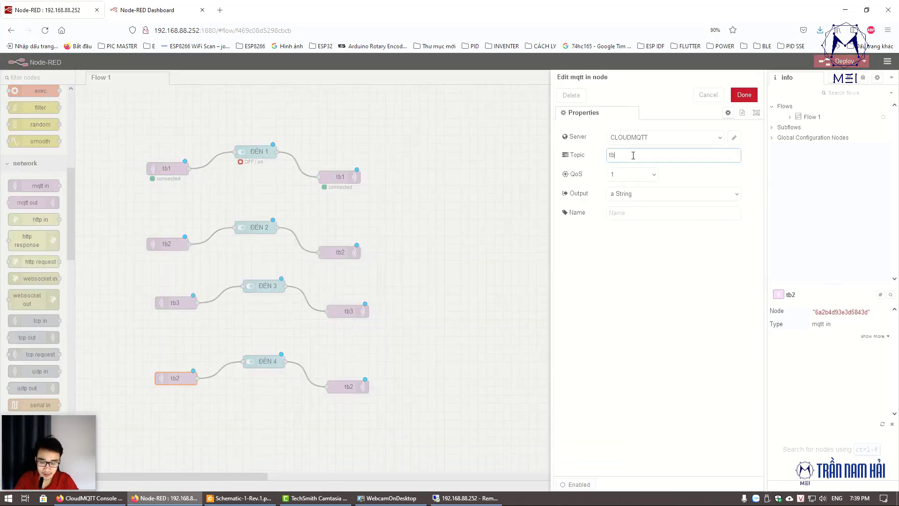
pyautogui.write('4')
pyautogui.click(743, 98)
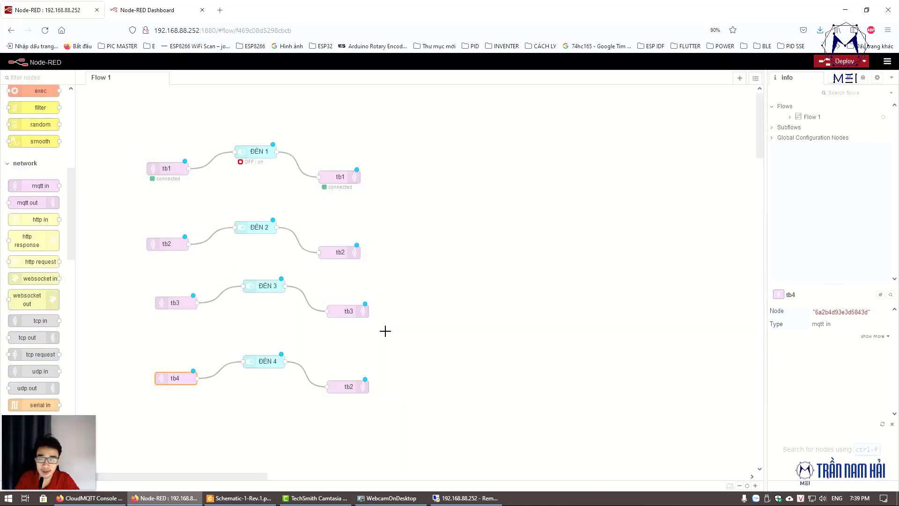
pyautogui.click(362, 388)
pyautogui.doubleClick(362, 388)
pyautogui.click(645, 153)
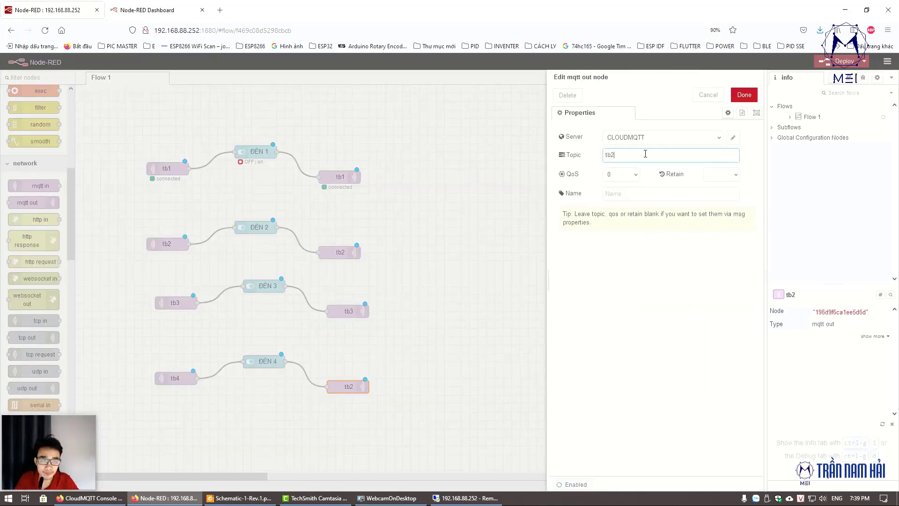
pyautogui.click(743, 95)
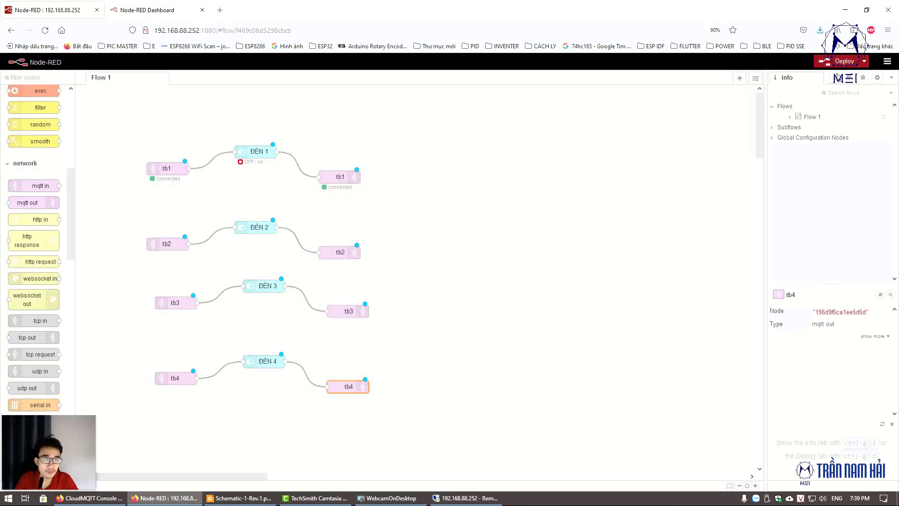
# Step: Deploy and view the four ĐÈN switches on the Dashboard in a smaller window
pyautogui.click(843, 62)
pyautogui.click(159, 6)
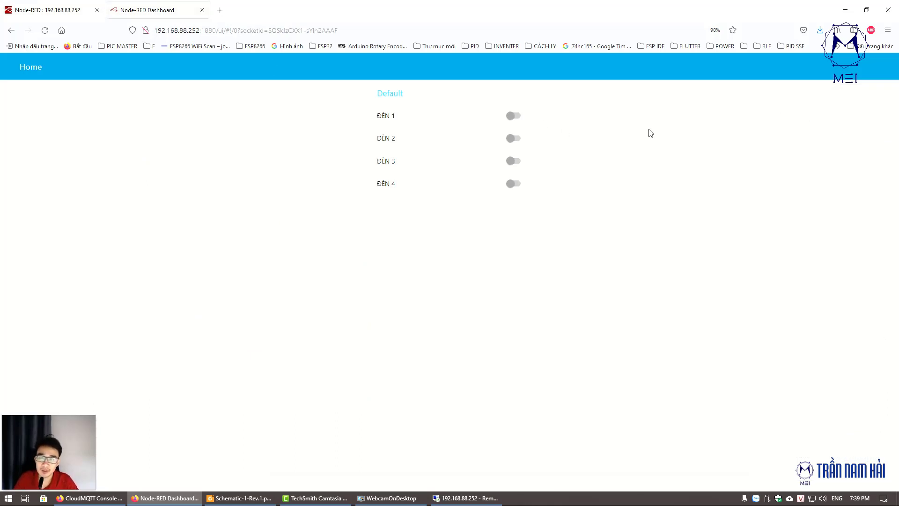
pyautogui.click(867, 9)
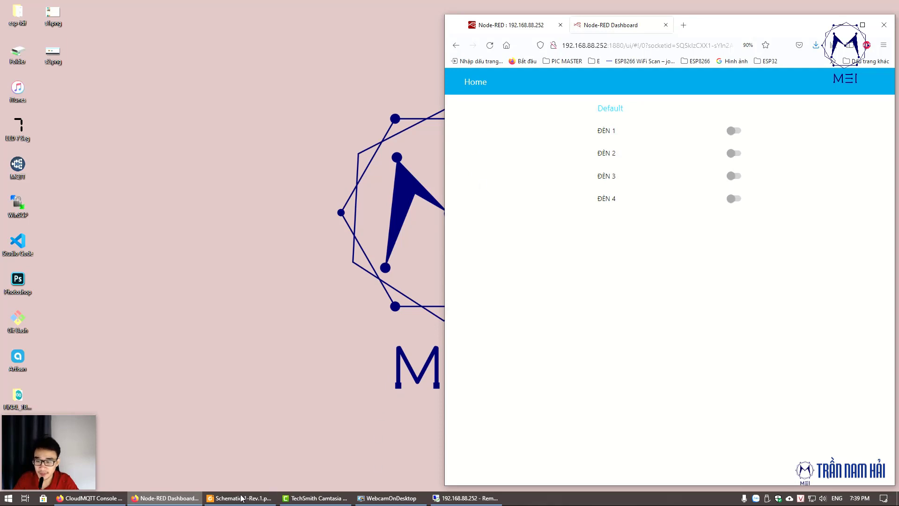
# Step: Turn all four ĐÈN switches on and reload the CloudMQTT console
pyautogui.click(89, 498)
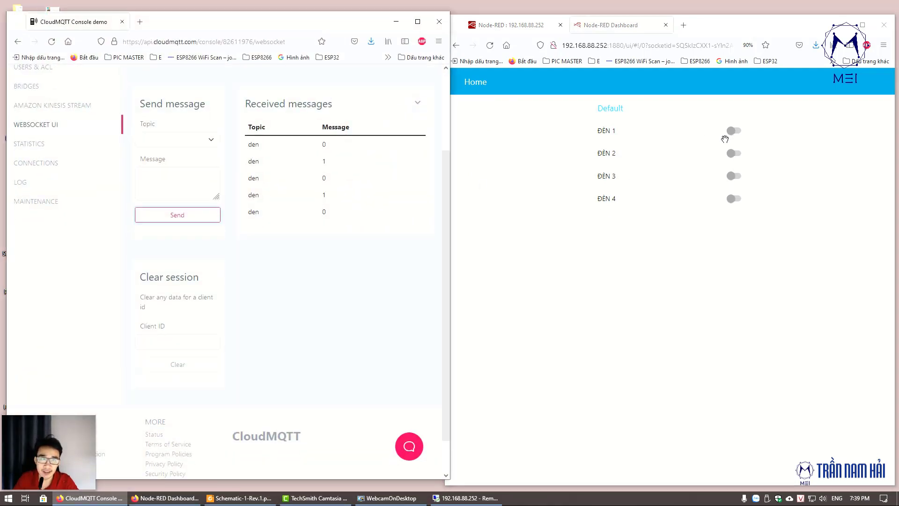
pyautogui.click(735, 131)
pyautogui.click(736, 154)
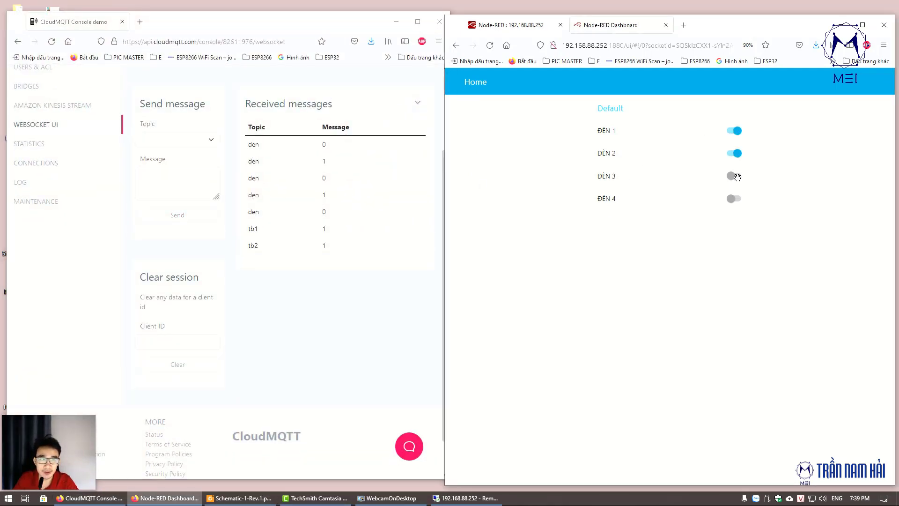
pyautogui.click(737, 177)
pyautogui.click(735, 199)
pyautogui.rightClick(352, 338)
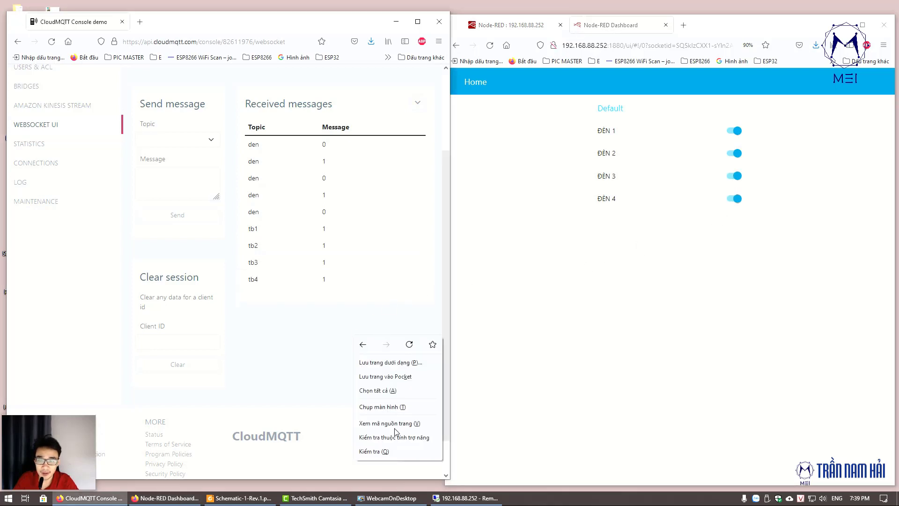
pyautogui.click(409, 345)
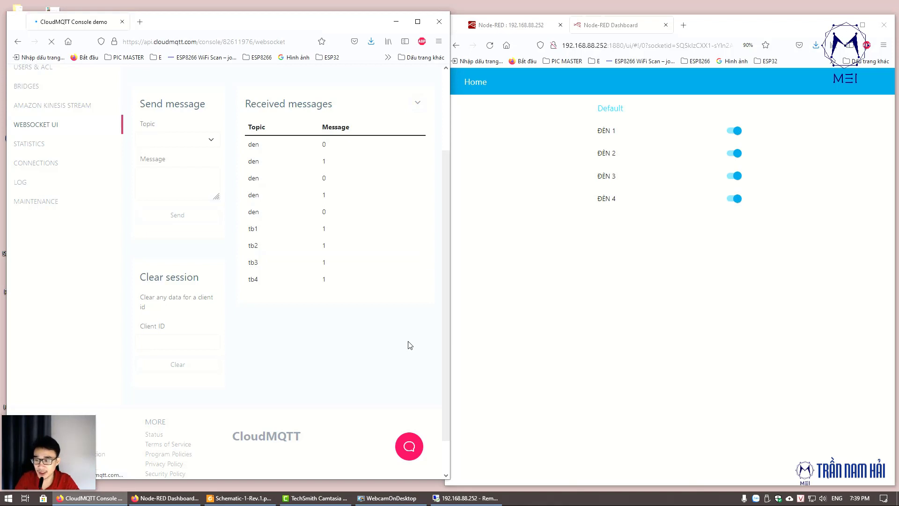
# Step: Publish message 0 on topics tb2 and tb3, then maximize the dashboard window
pyautogui.click(175, 144)
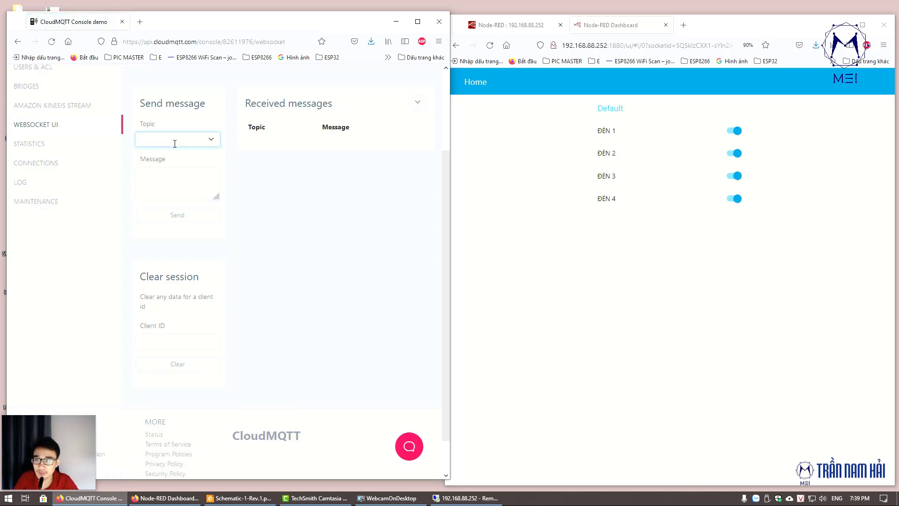
pyautogui.write('tb2')
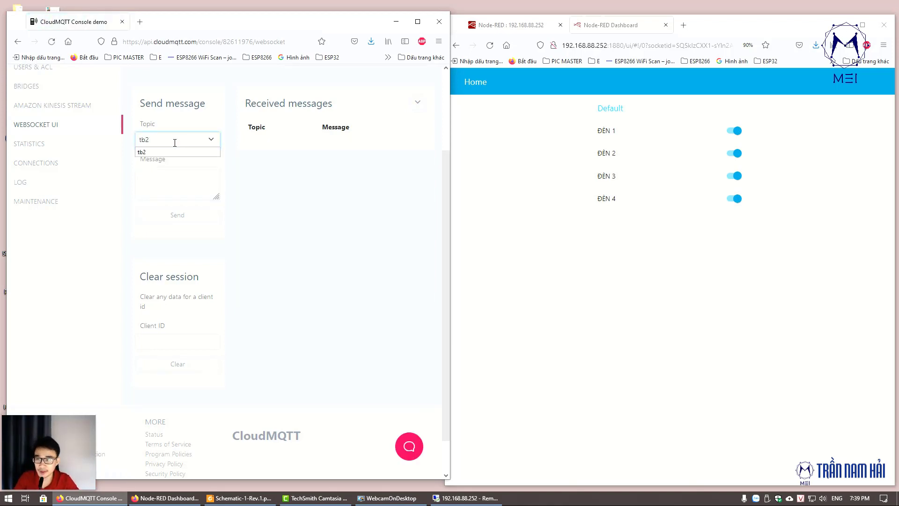
pyautogui.click(174, 179)
pyautogui.write('0')
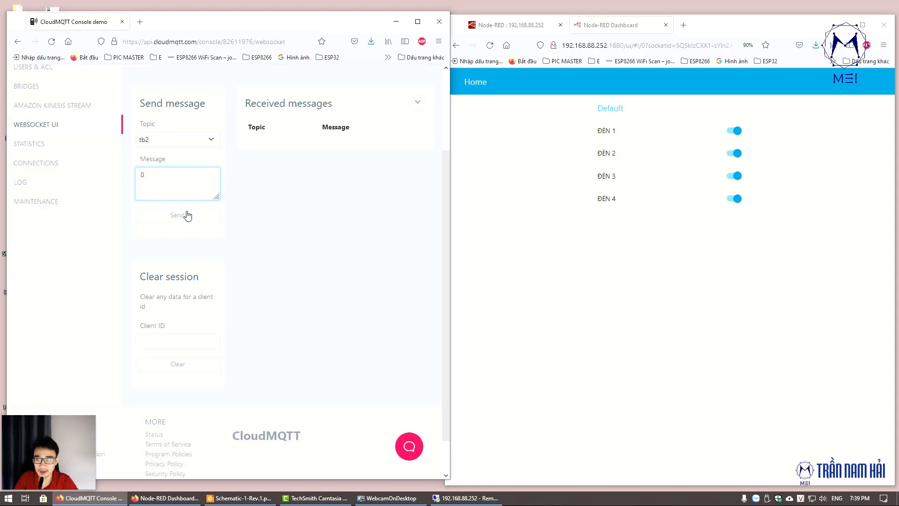
pyautogui.click(187, 216)
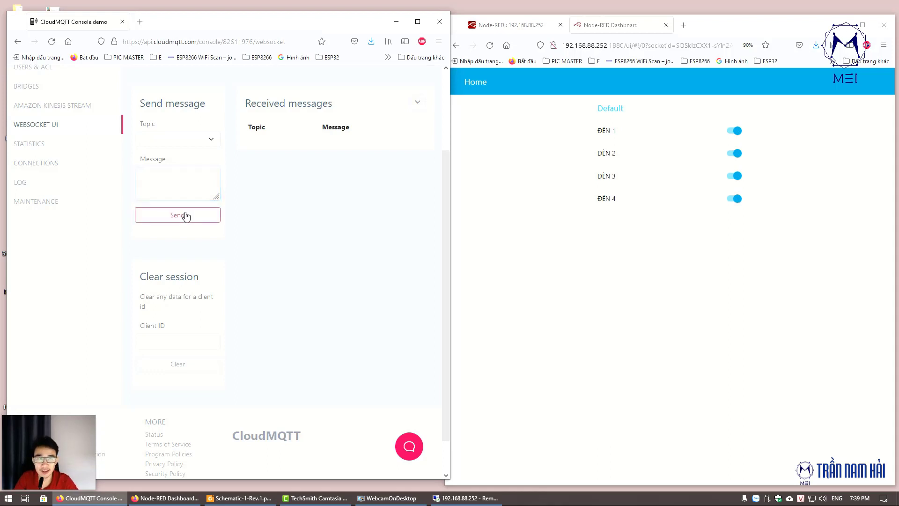
pyautogui.click(171, 140)
pyautogui.write('b3')
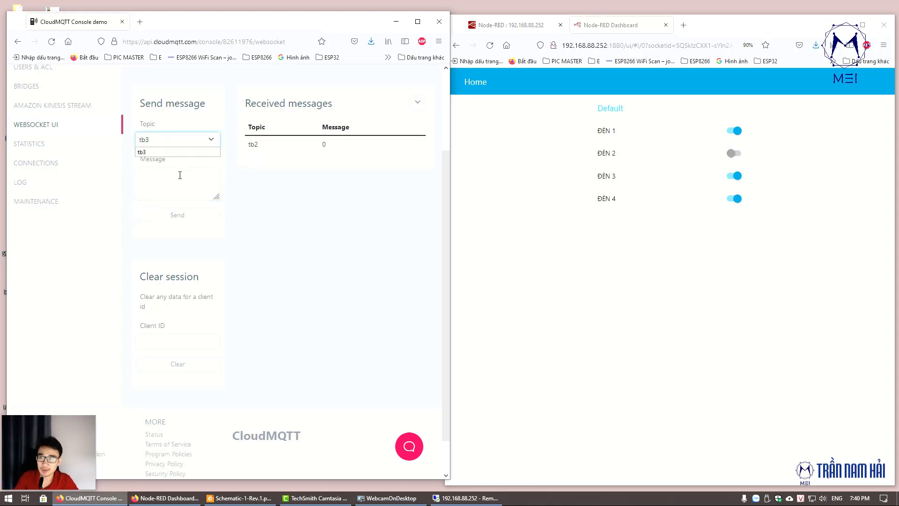
pyautogui.click(178, 177)
pyautogui.click(181, 215)
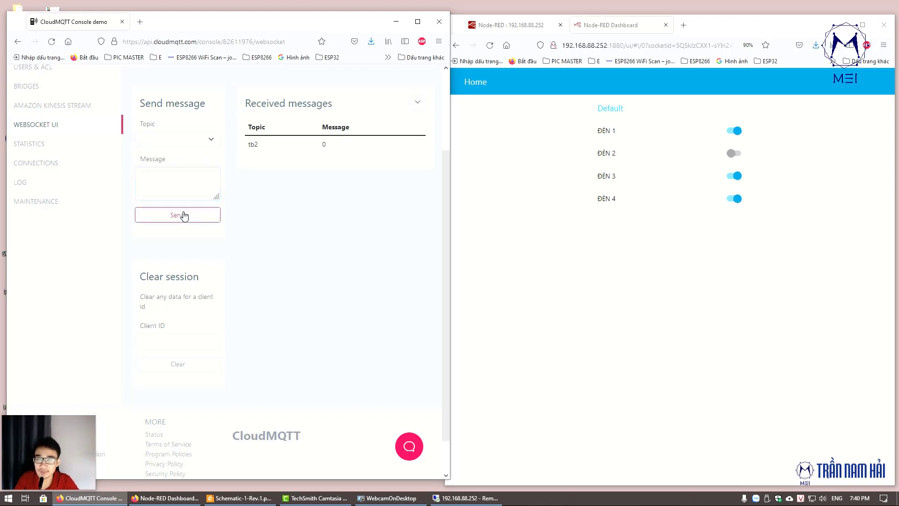
pyautogui.click(620, 237)
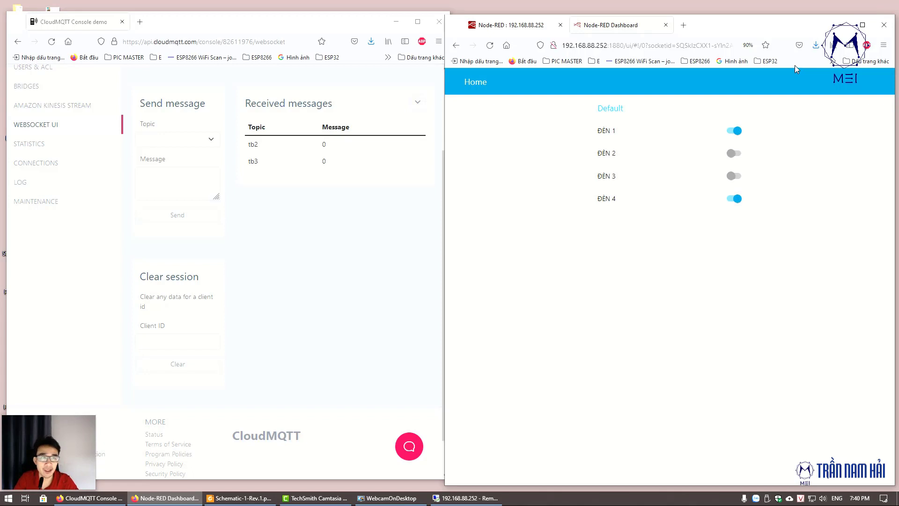
pyautogui.click(863, 25)
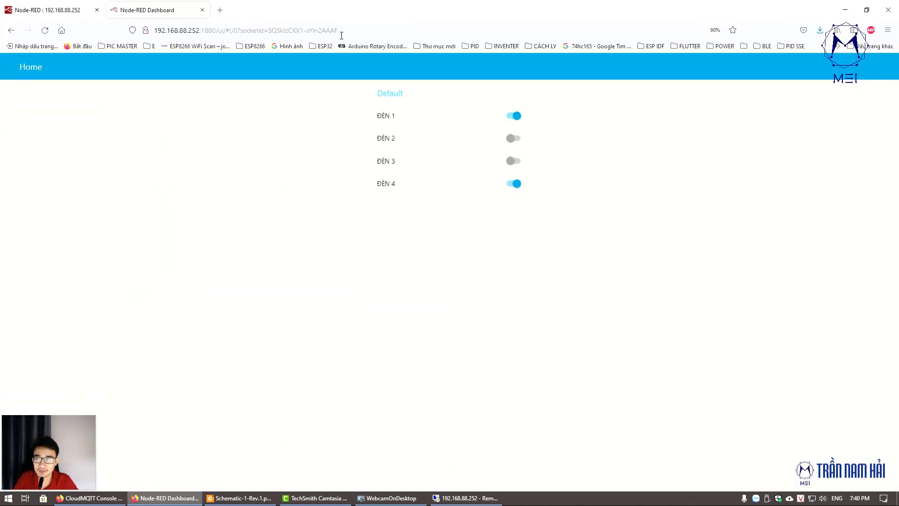
# Step: Add an mqtt in node and clear the Default name from the switches' dashboard group
pyautogui.click(35, 3)
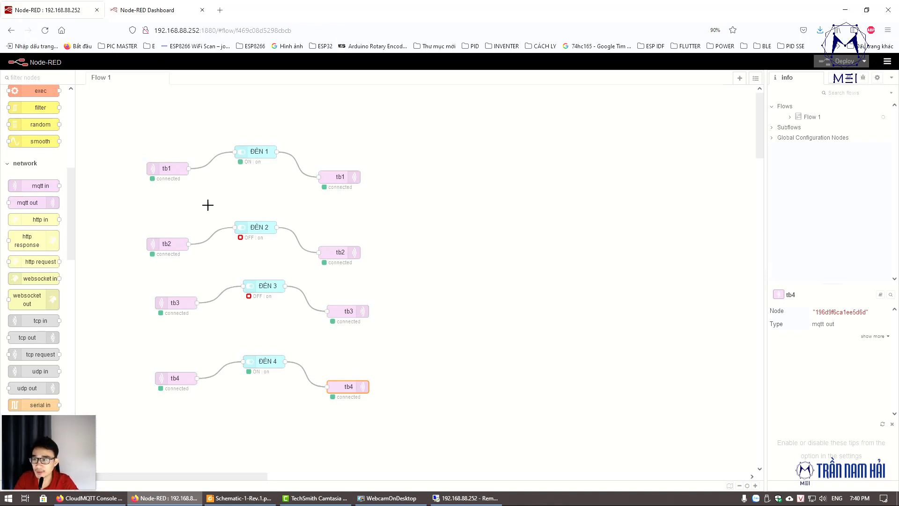
pyautogui.moveTo(40, 185)
pyautogui.mouseDown()
pyautogui.moveTo(262, 157)
pyautogui.moveTo(483, 171)
pyautogui.mouseUp()
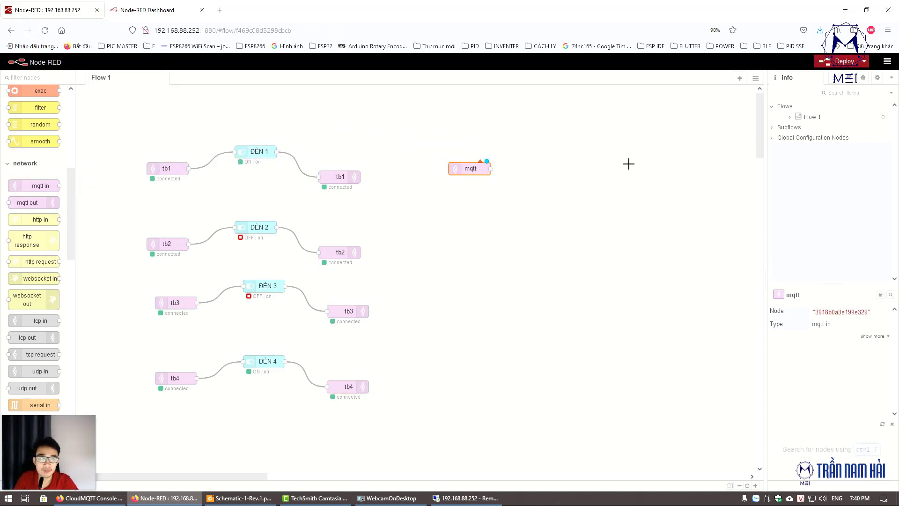
pyautogui.doubleClick(263, 152)
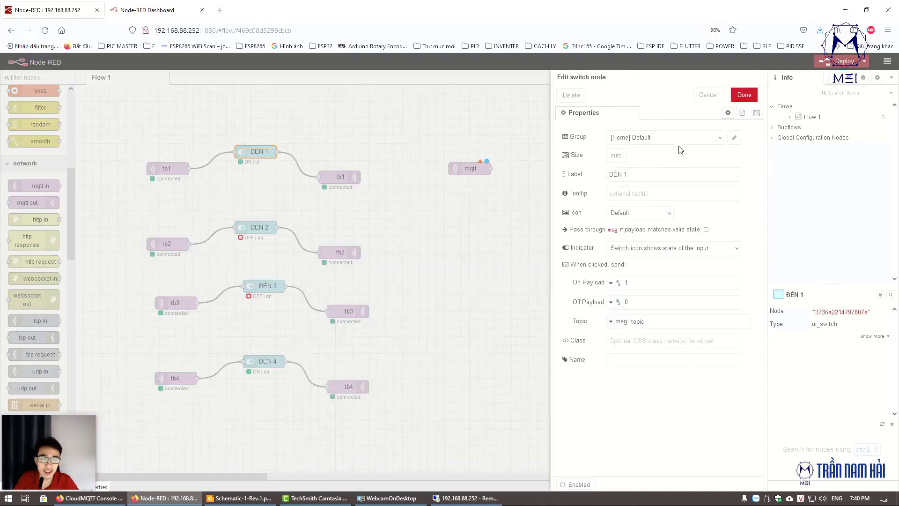
pyautogui.click(734, 138)
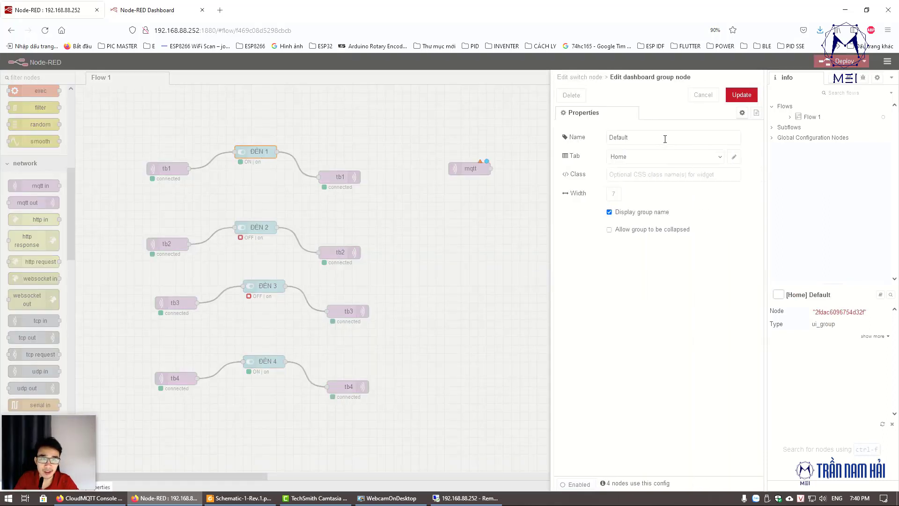
pyautogui.doubleClick(665, 139)
pyautogui.press('BackSpace')
pyautogui.click(749, 94)
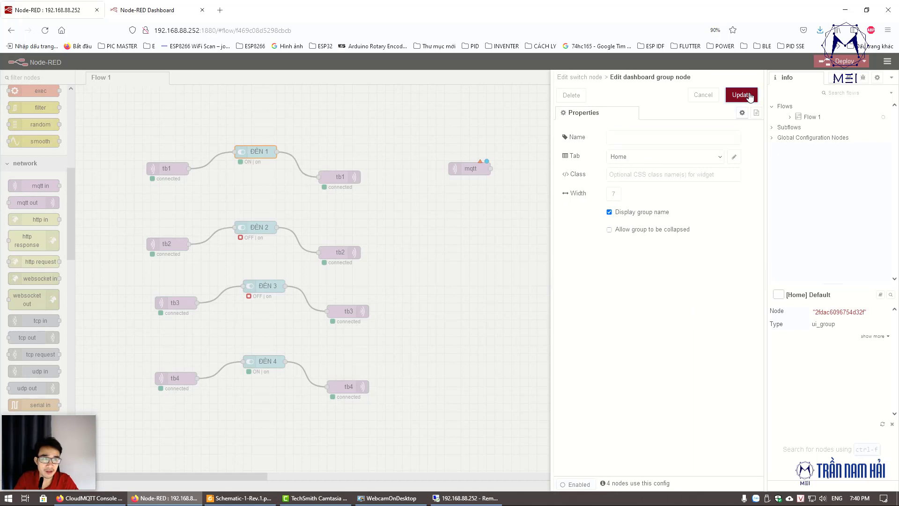
pyautogui.click(744, 93)
# Step: Deploy despite the unconfigured node and check the switches on the dashboard
pyautogui.click(841, 60)
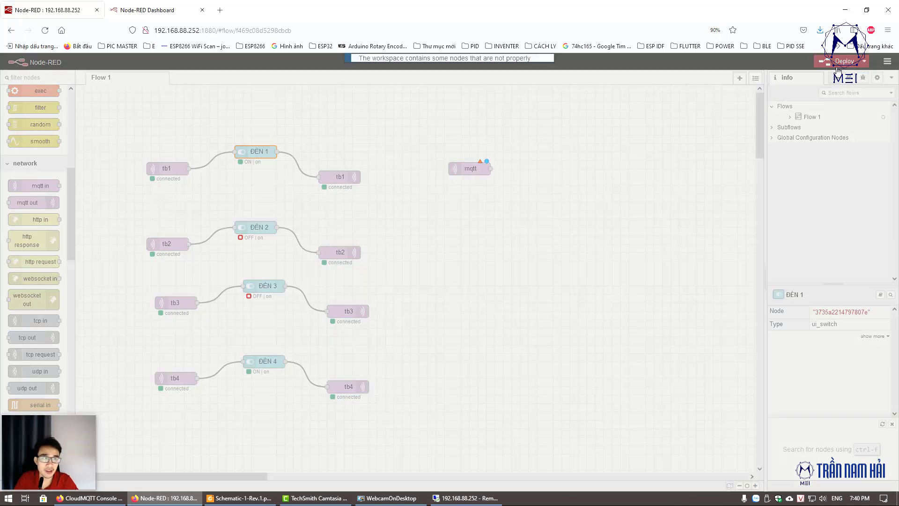
pyautogui.click(516, 115)
pyautogui.click(192, 5)
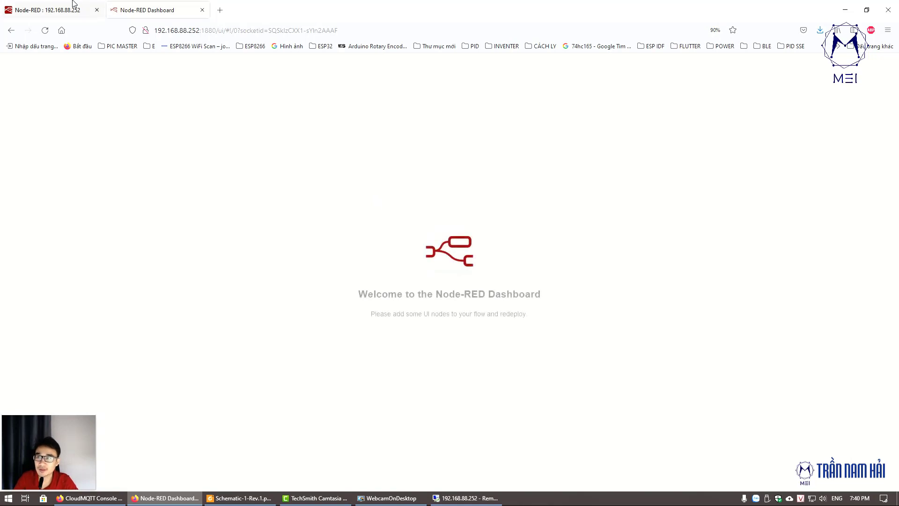
pyautogui.click(87, 5)
pyautogui.click(153, 6)
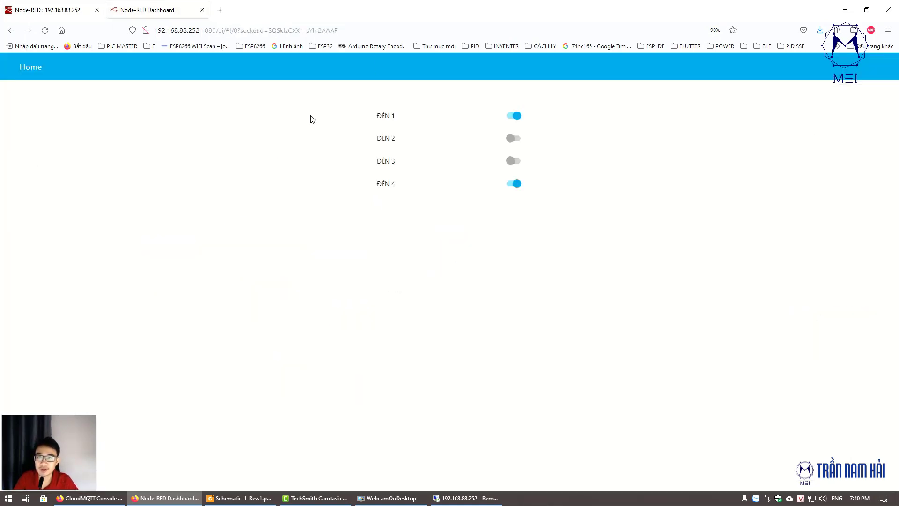
pyautogui.click(87, 4)
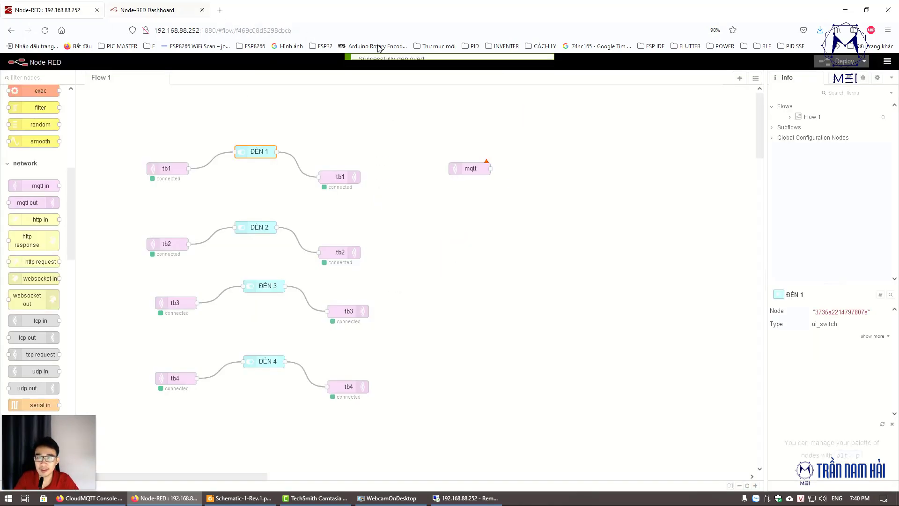
# Step: Set the dashboard theme style to Dark, deploy, and reload the dashboard page
pyautogui.click(887, 62)
pyautogui.moveTo(829, 75)
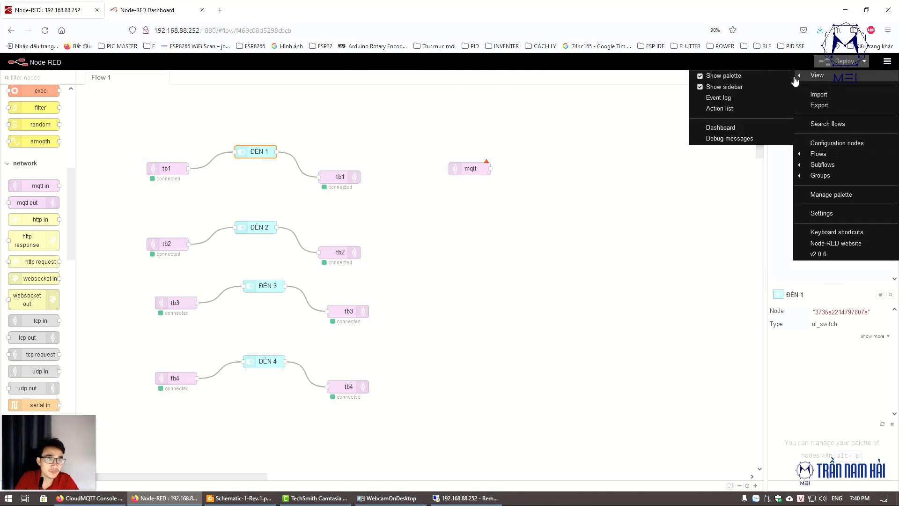
pyautogui.click(743, 128)
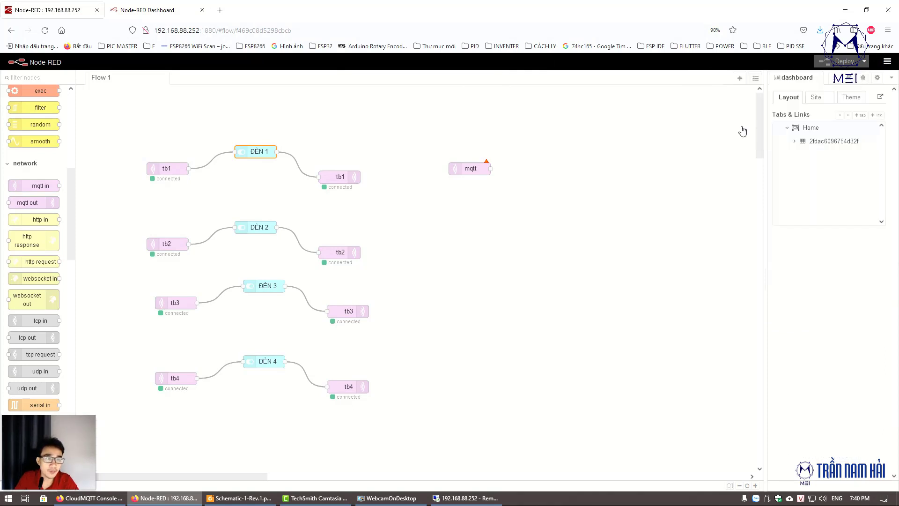
pyautogui.click(845, 101)
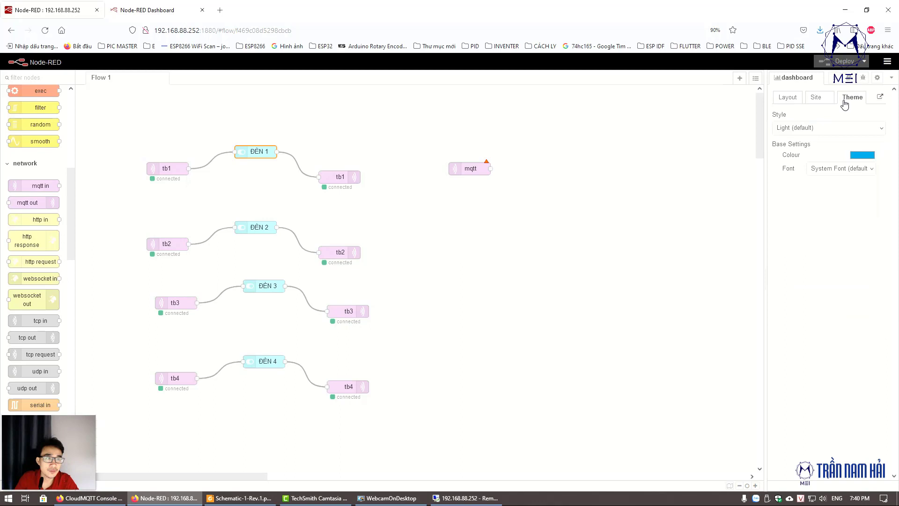
pyautogui.click(855, 170)
pyautogui.click(847, 127)
pyautogui.click(847, 128)
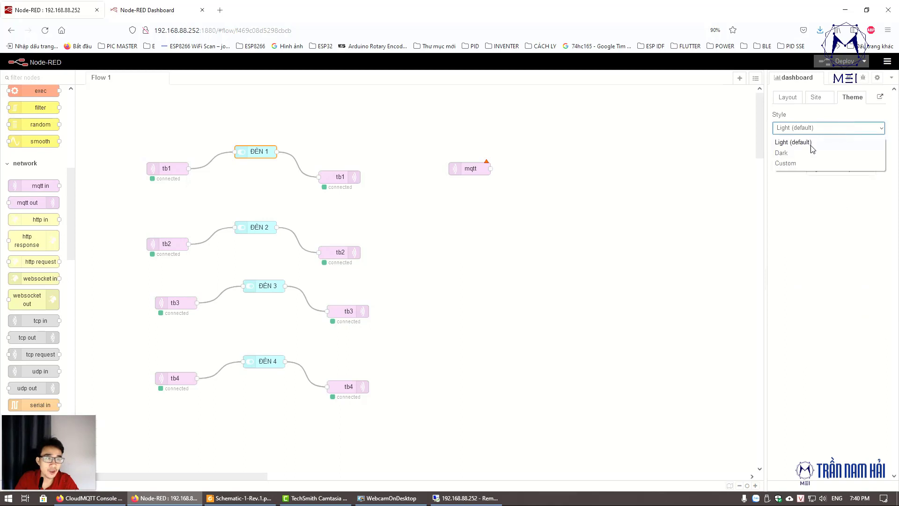
pyautogui.click(813, 150)
pyautogui.click(845, 62)
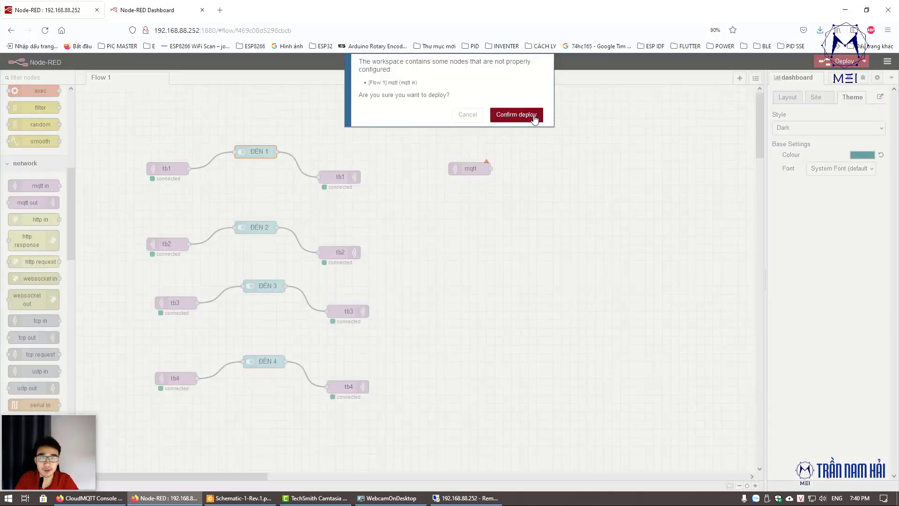
pyautogui.click(518, 114)
pyautogui.click(168, 5)
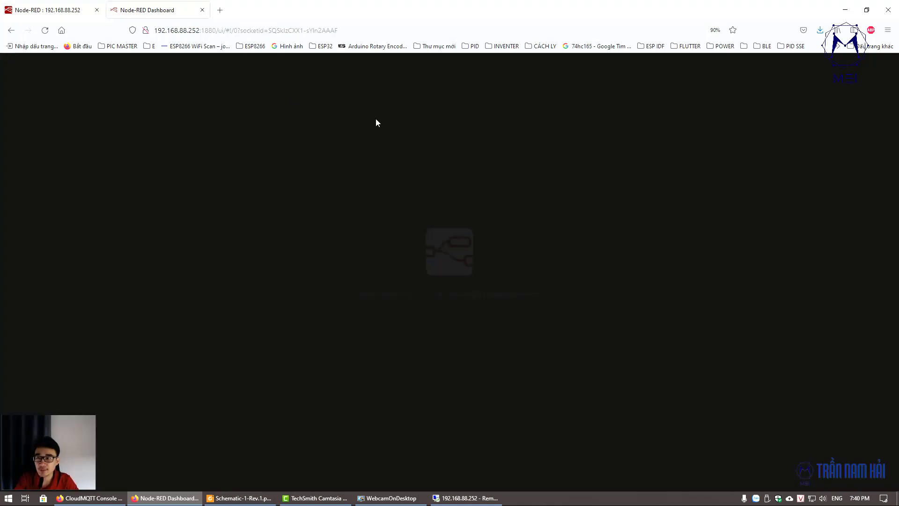
pyautogui.rightClick(376, 118)
pyautogui.click(297, 142)
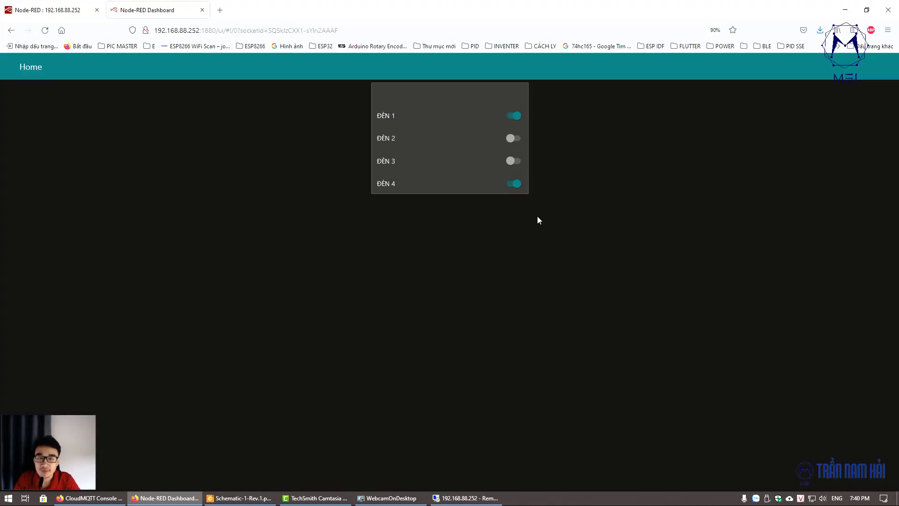
# Step: Drop a gauge node from the dashboard palette onto the canvas
pyautogui.click(47, 10)
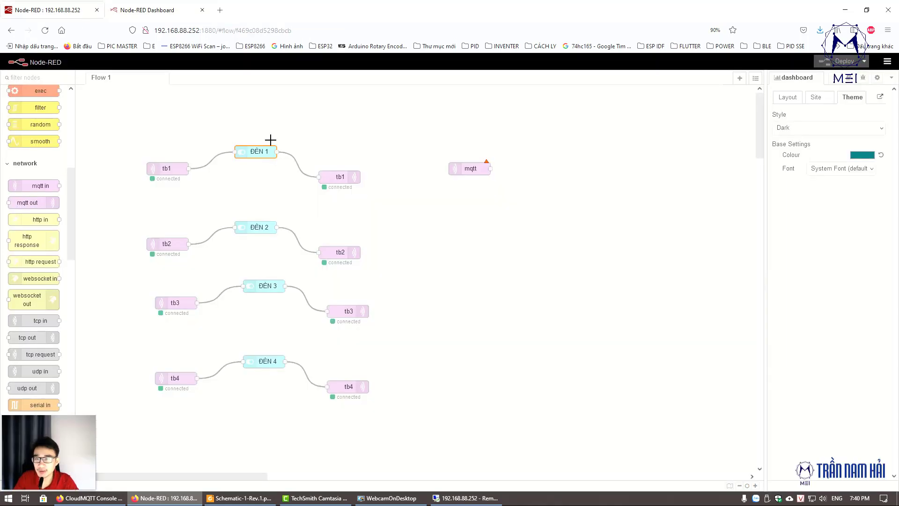
pyautogui.scroll(-4, 51, 253)
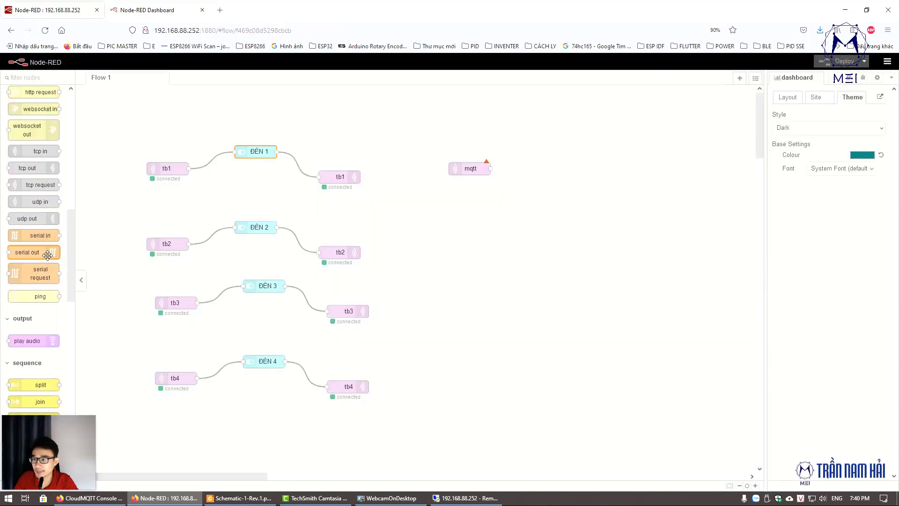
pyautogui.scroll(-4, 54, 272)
pyautogui.scroll(-4, 55, 273)
pyautogui.scroll(-3, 53, 290)
pyautogui.scroll(-1, 53, 290)
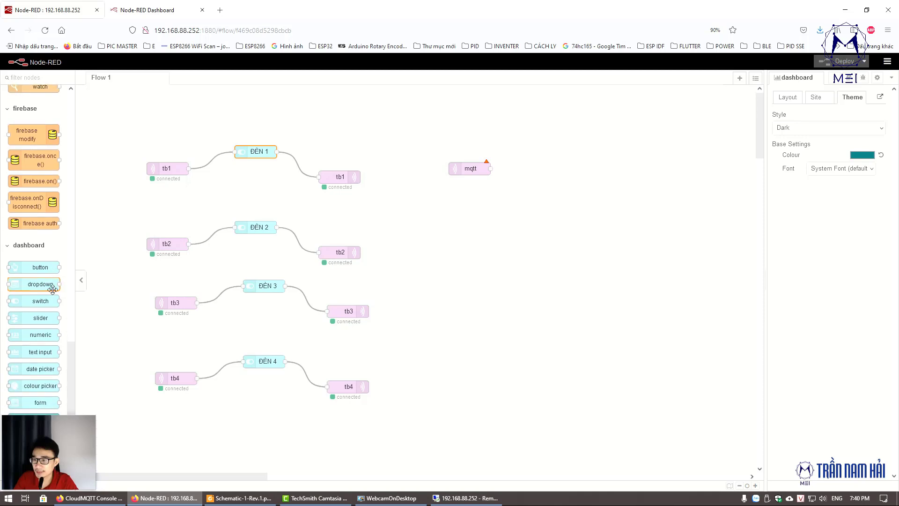
pyautogui.scroll(-3, 42, 333)
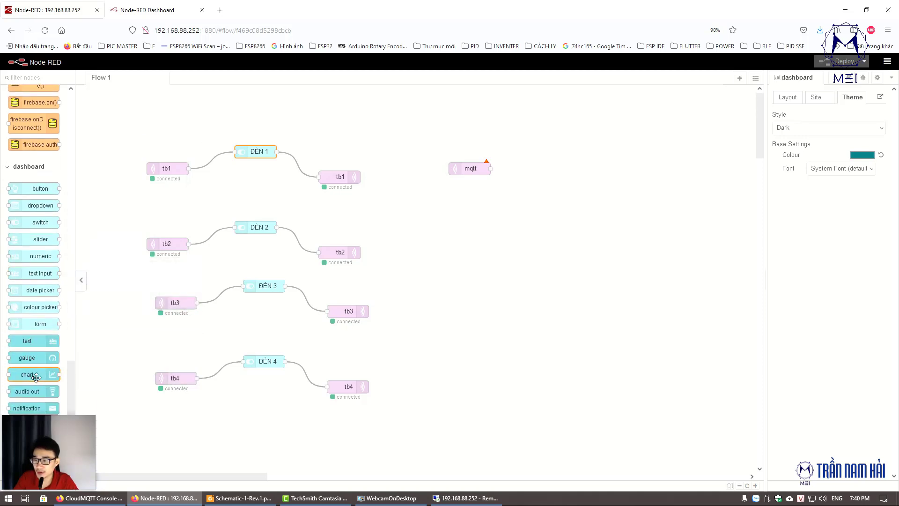
pyautogui.moveTo(36, 361); pyautogui.dragTo(440, 140)
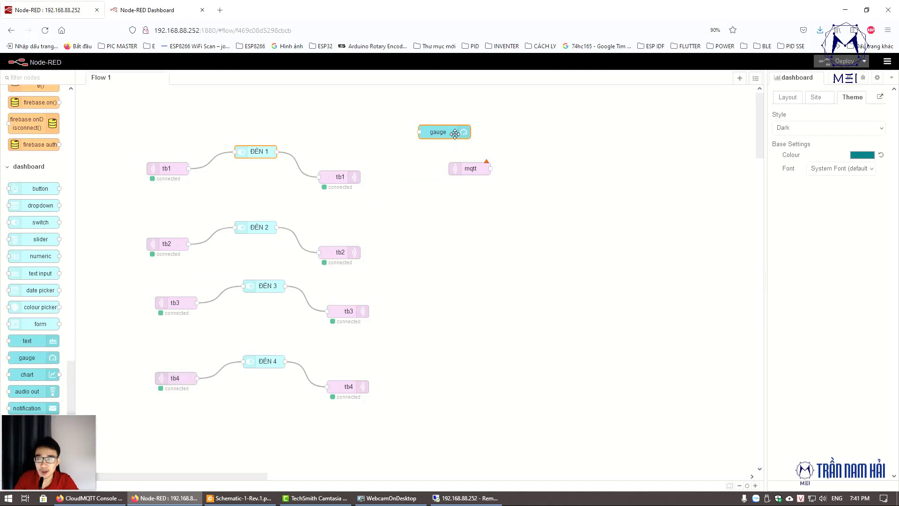
pyautogui.moveTo(470, 169); pyautogui.dragTo(516, 161)
pyautogui.moveTo(441, 139); pyautogui.dragTo(437, 165)
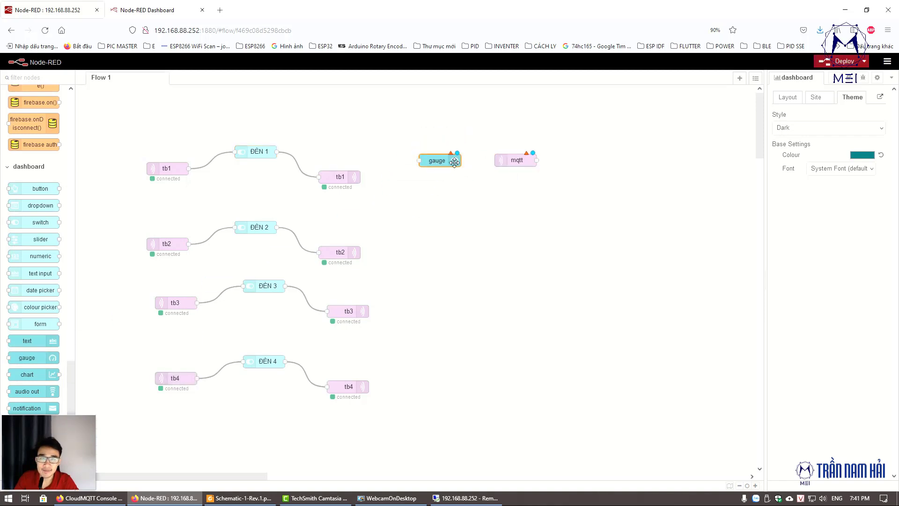
pyautogui.doubleClick(452, 162)
pyautogui.click(744, 95)
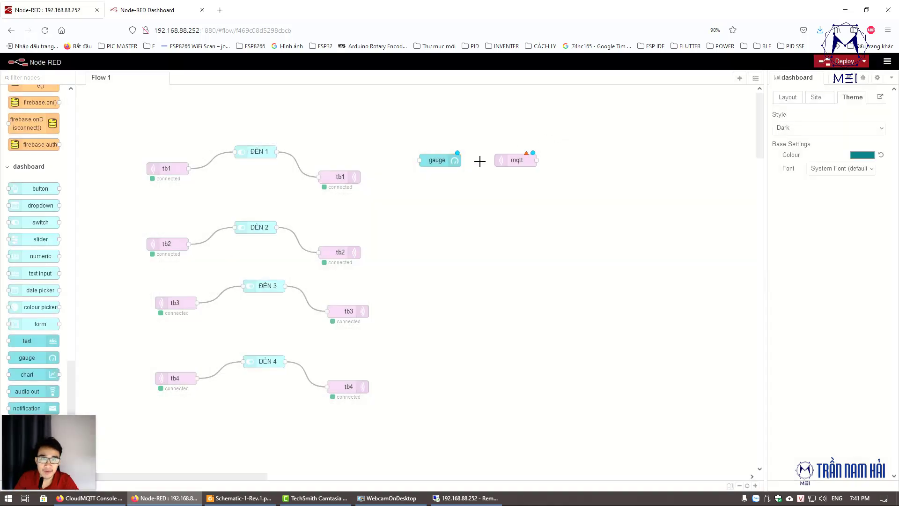
# Step: Place the gauge right of the mqtt in node and wire the mqtt output into it
pyautogui.moveTo(434, 162); pyautogui.dragTo(591, 159)
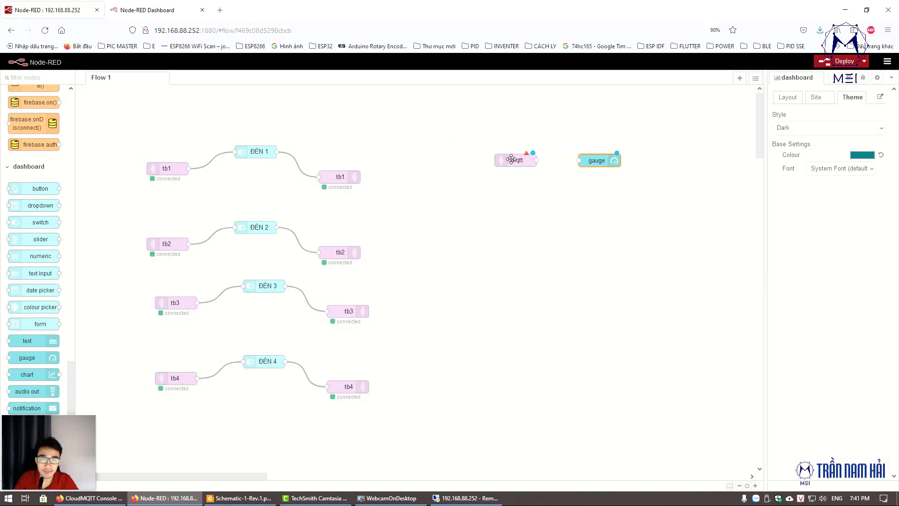
pyautogui.moveTo(515, 160); pyautogui.dragTo(481, 160)
pyautogui.moveTo(592, 159); pyautogui.dragTo(568, 159)
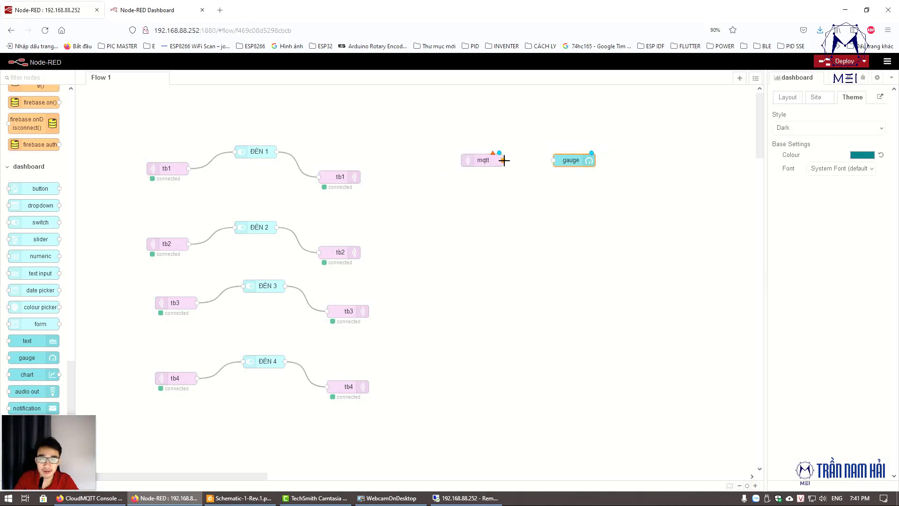
pyautogui.moveTo(504, 160); pyautogui.dragTo(554, 160)
pyautogui.doubleClick(483, 160)
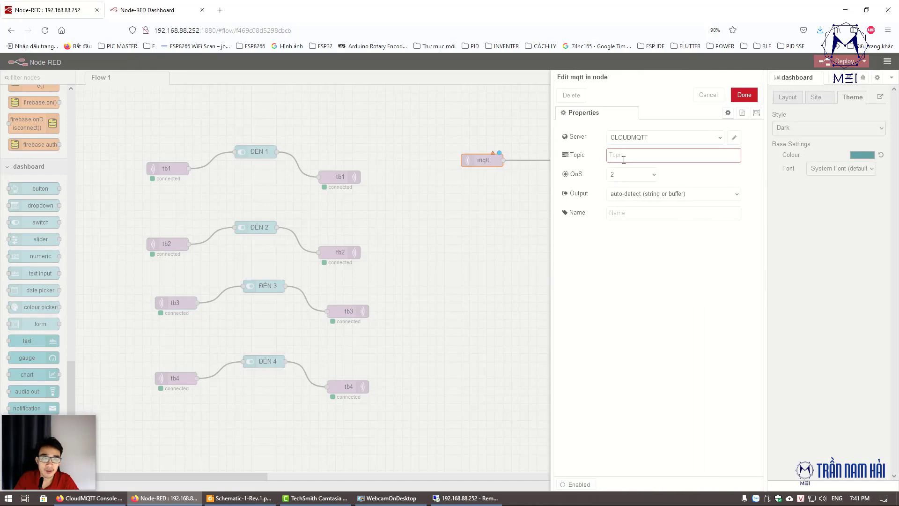
# Step: Set the mqtt in node's topic to nhietdo with QoS 0
pyautogui.write('nhietdo')
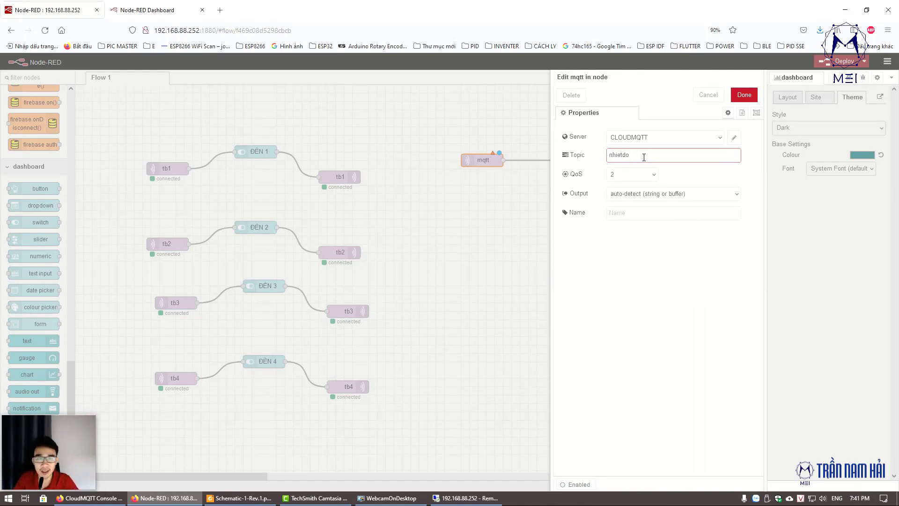
pyautogui.click(627, 175)
pyautogui.click(627, 185)
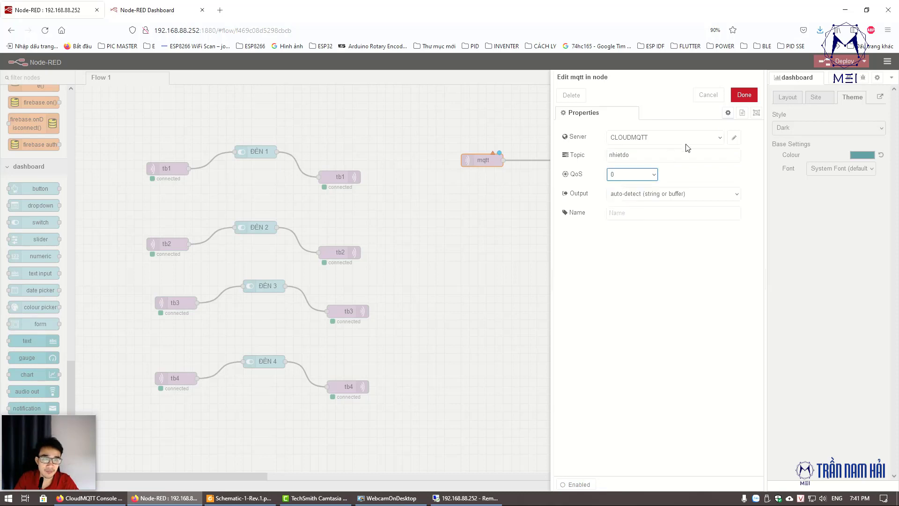
pyautogui.click(738, 102)
# Step: Label the gauge 'Nhiệt độ' with range 0–100, deploy, and view the dashboard
pyautogui.doubleClick(586, 159)
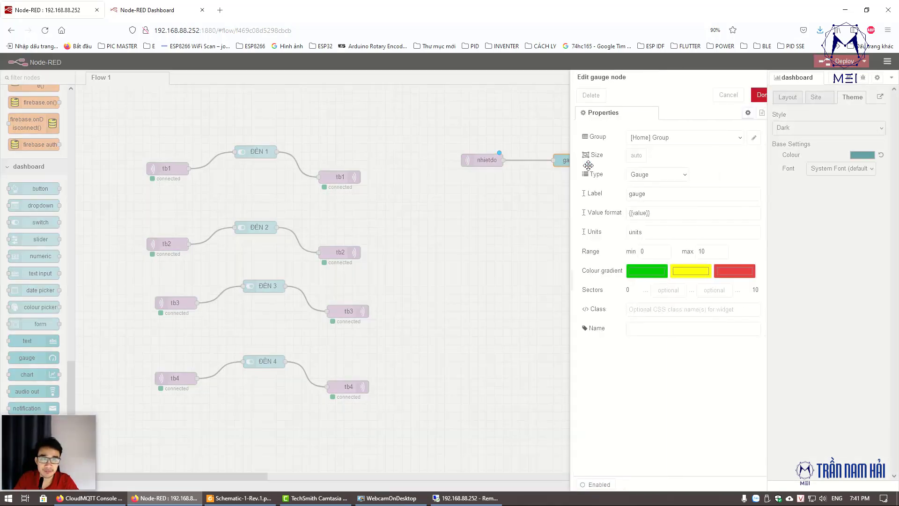
pyautogui.click(638, 177)
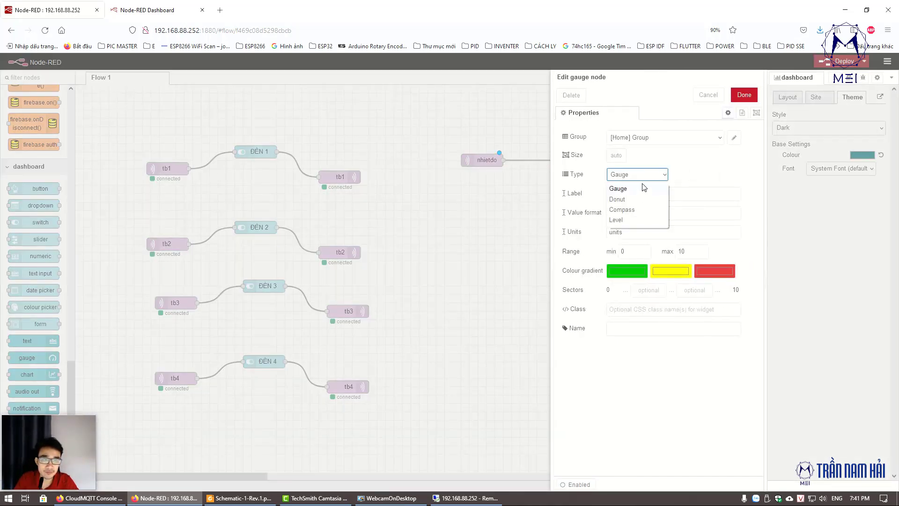
pyautogui.click(646, 194)
pyautogui.write('Nhiệt độ')
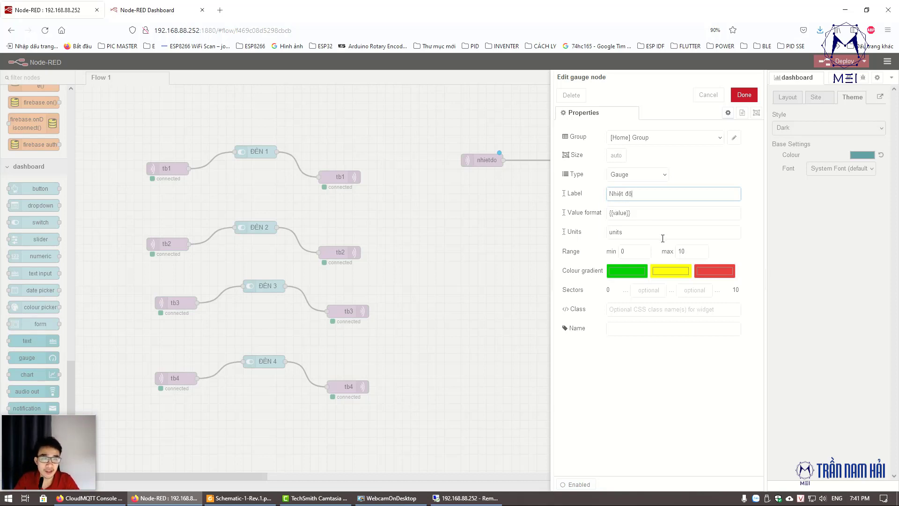
pyautogui.click(685, 251)
pyautogui.write('0')
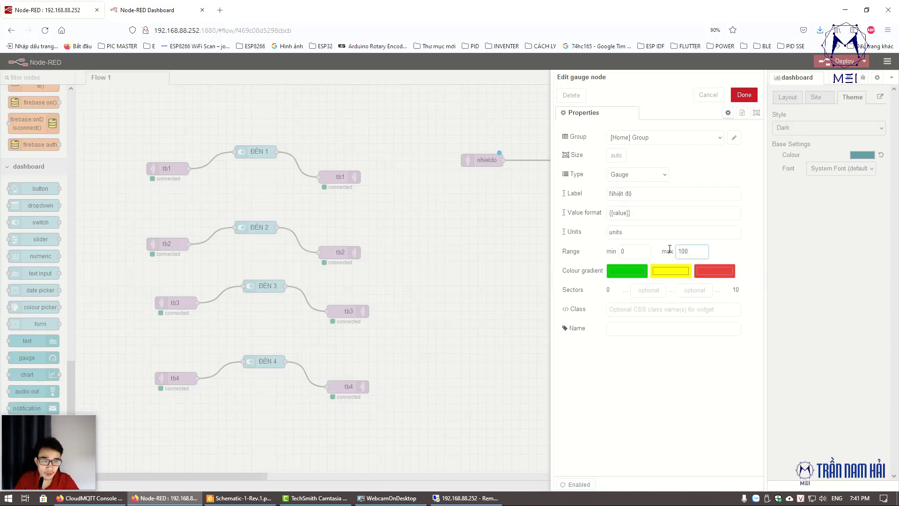
pyautogui.click(742, 101)
pyautogui.click(840, 61)
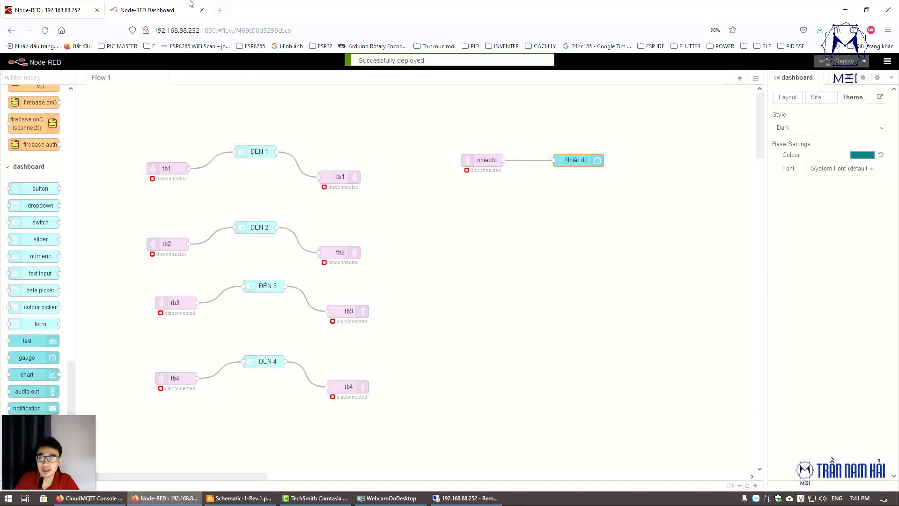
pyautogui.click(150, 10)
# Step: Publish the temperature reading 22 on topic nhietdo from the CloudMQTT console
pyautogui.click(860, 13)
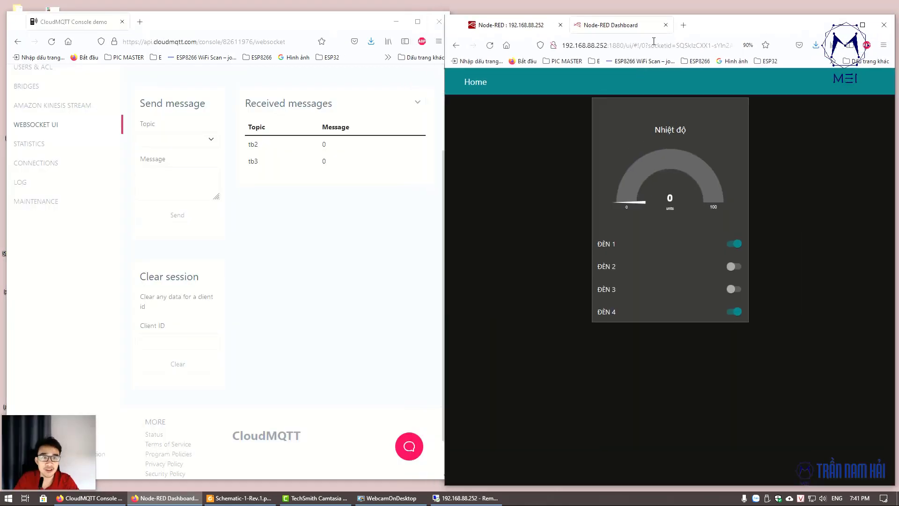
pyautogui.click(180, 141)
pyautogui.write('nh')
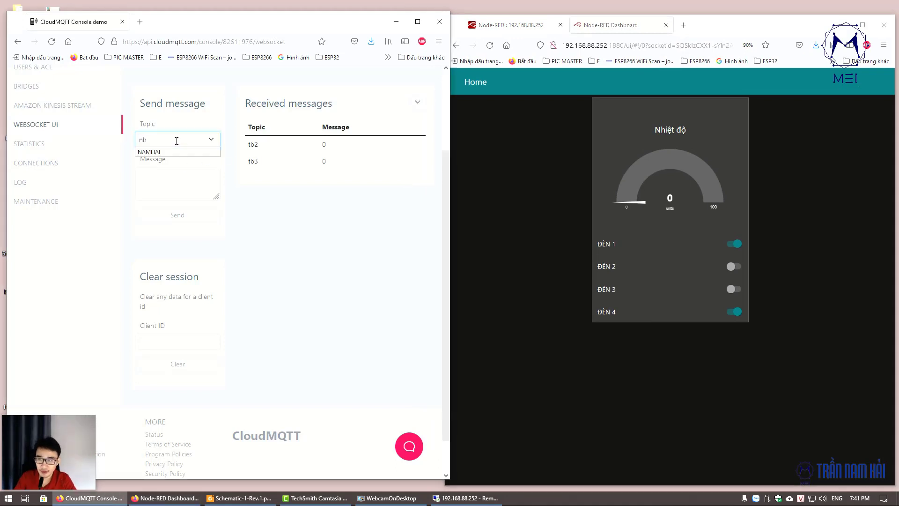
pyautogui.write('eitdo')
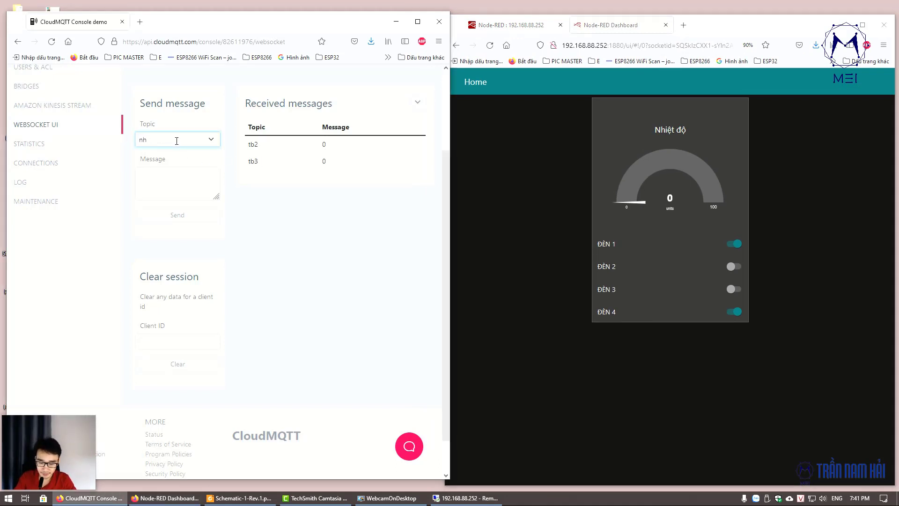
pyautogui.click(168, 175)
pyautogui.click(168, 220)
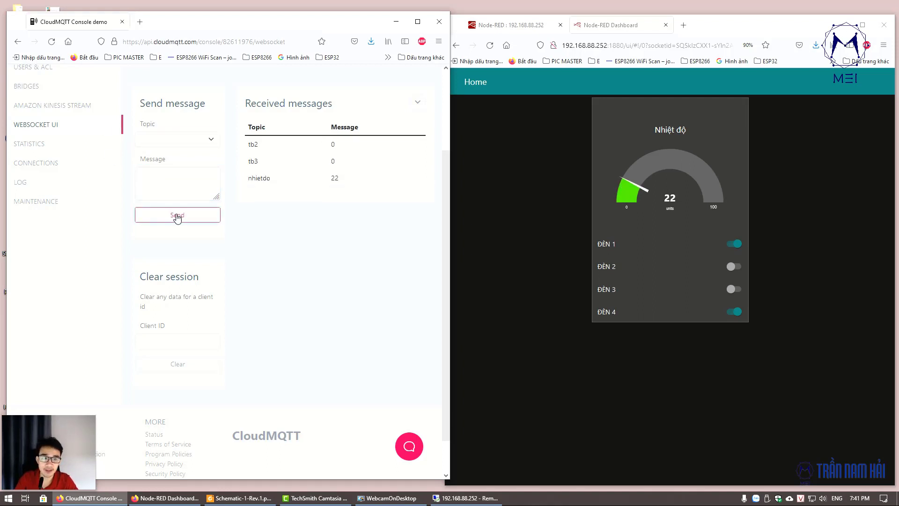
# Step: Publish a second reading of 33 on nhietdo, then maximize the dashboard window
pyautogui.click(173, 138)
pyautogui.write('nhj')
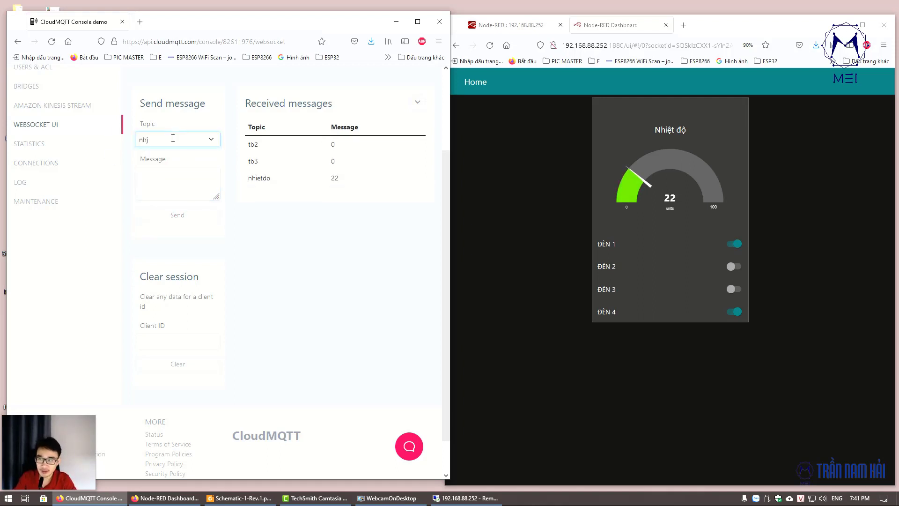
pyautogui.press('BackSpace')
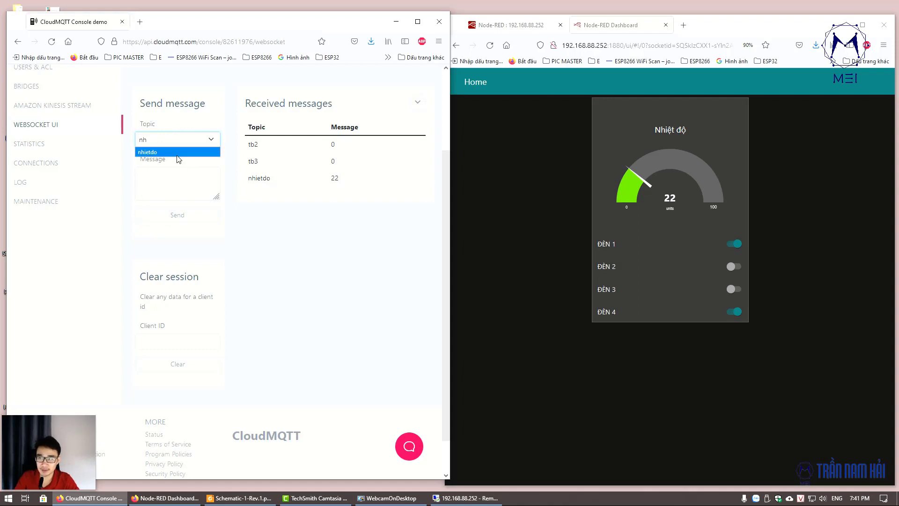
pyautogui.click(173, 151)
pyautogui.click(173, 174)
pyautogui.click(174, 215)
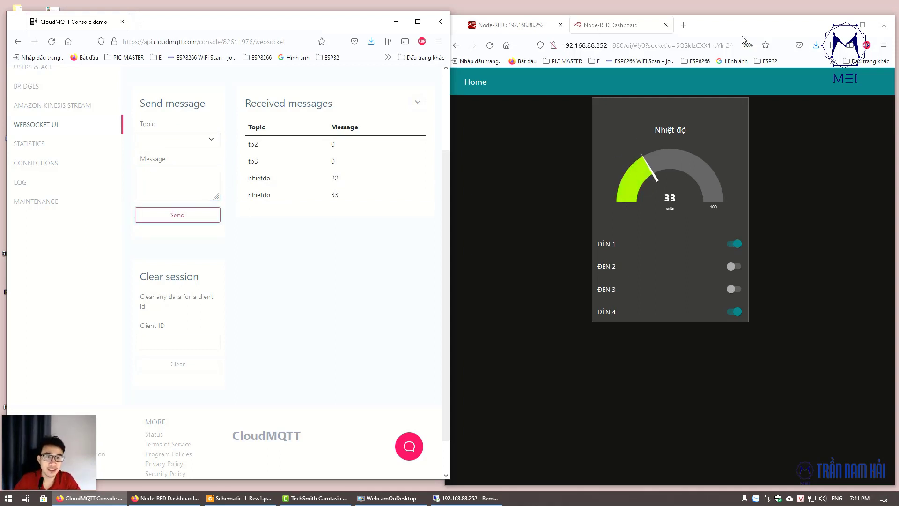
pyautogui.click(863, 25)
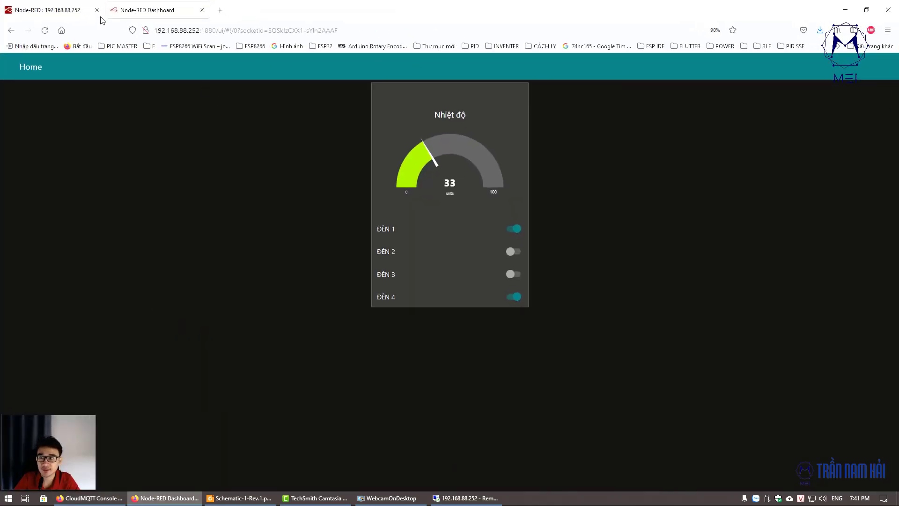
# Step: Add a chart node below nhietdo and wire nhietdo's output into it
pyautogui.click(64, 7)
pyautogui.click(473, 160)
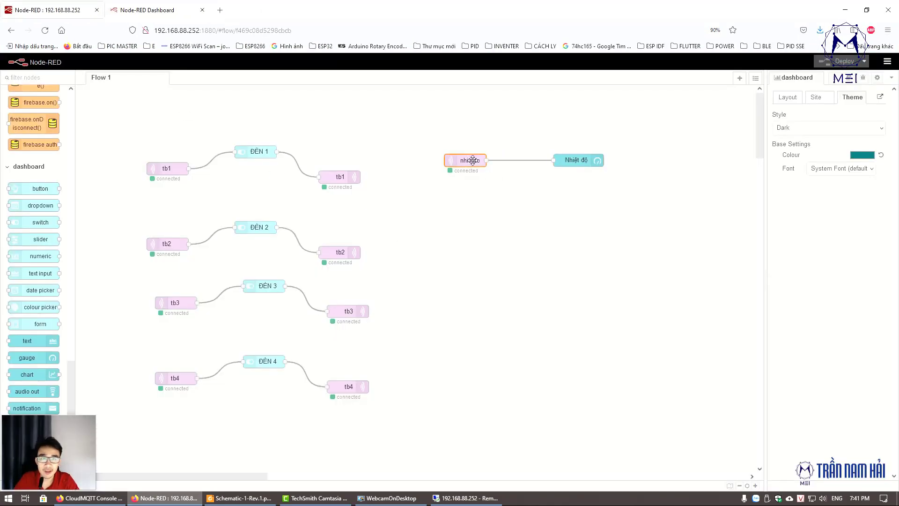
pyautogui.moveTo(578, 160); pyautogui.dragTo(570, 151)
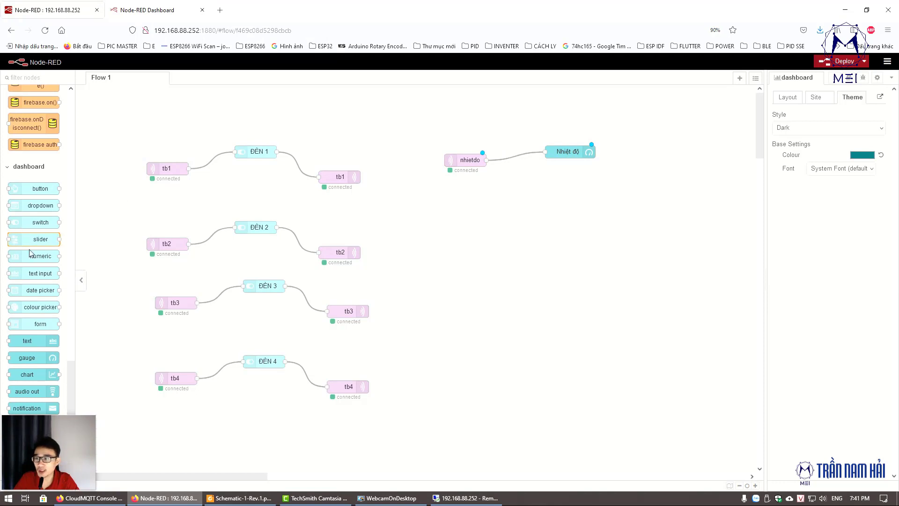
pyautogui.scroll(-3, 32, 276)
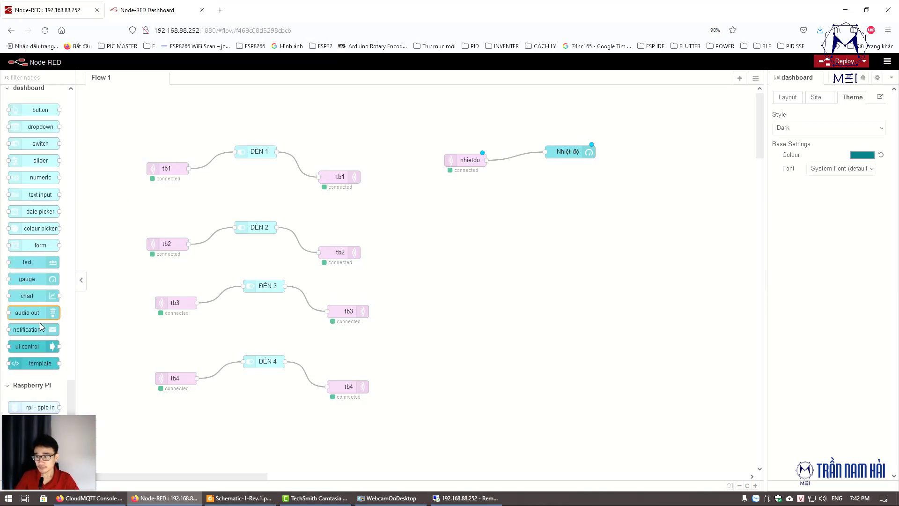
pyautogui.moveTo(33, 301)
pyautogui.mouseDown()
pyautogui.moveTo(477, 223)
pyautogui.moveTo(479, 212)
pyautogui.moveTo(467, 213)
pyautogui.mouseUp()
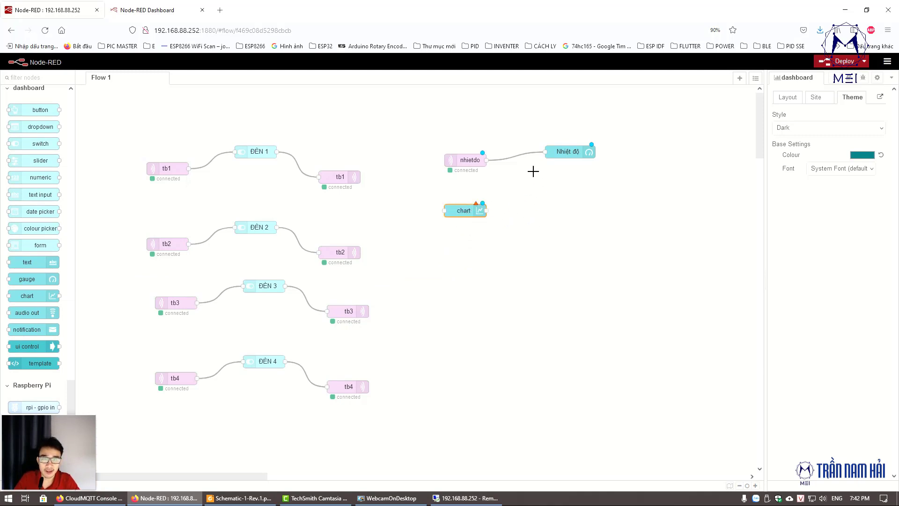
pyautogui.moveTo(544, 153); pyautogui.dragTo(487, 211)
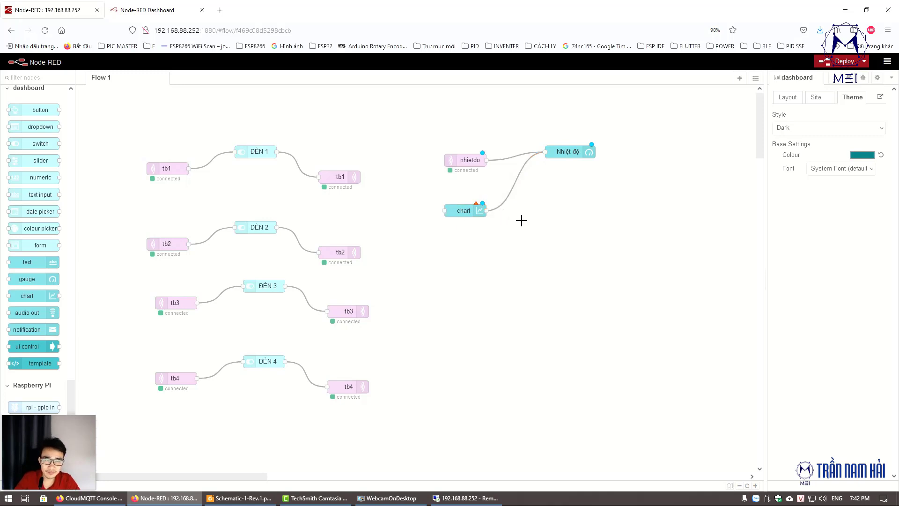
pyautogui.hotkey('ctrl', 'z')
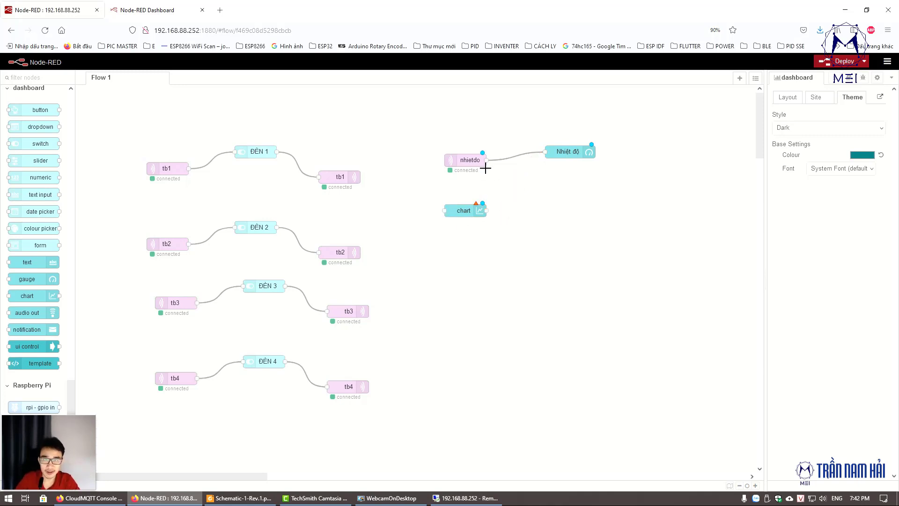
pyautogui.moveTo(487, 159); pyautogui.dragTo(443, 210)
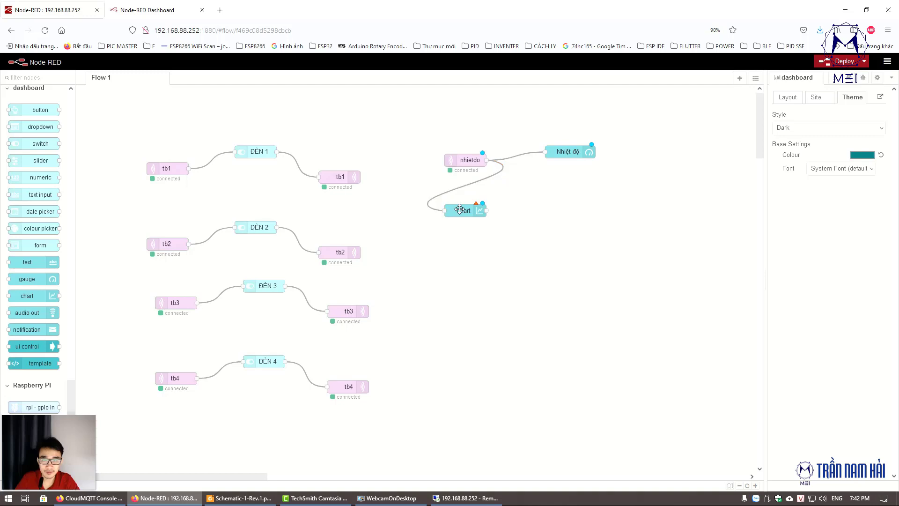
# Step: Keep the chart node's type as Line chart and deploy the flow
pyautogui.doubleClick(450, 210)
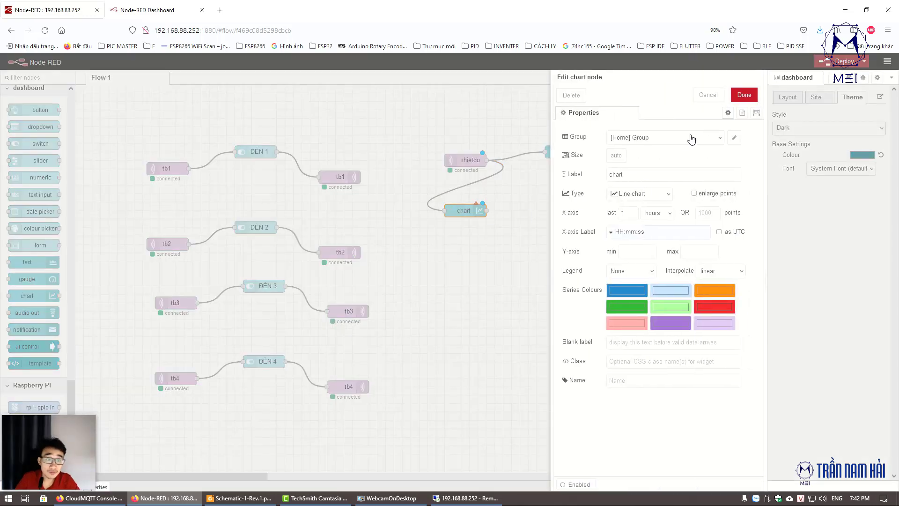
pyautogui.click(665, 193)
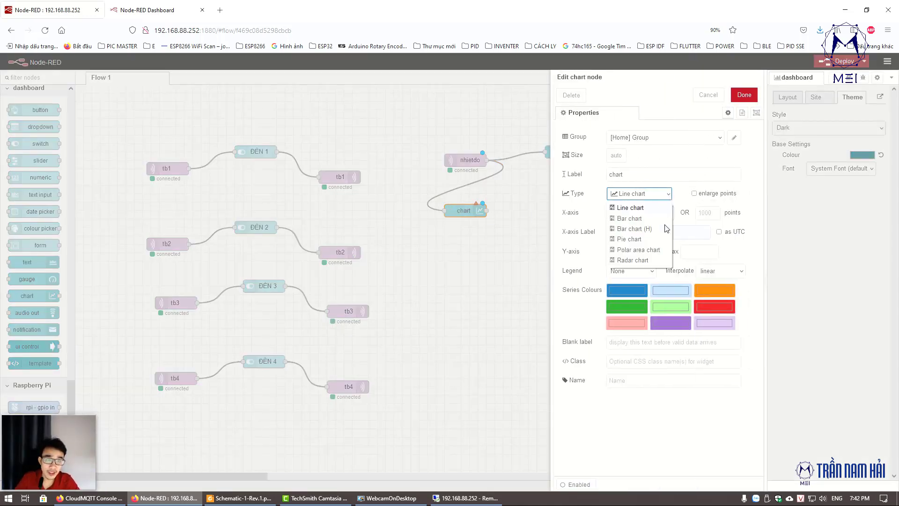
pyautogui.click(723, 252)
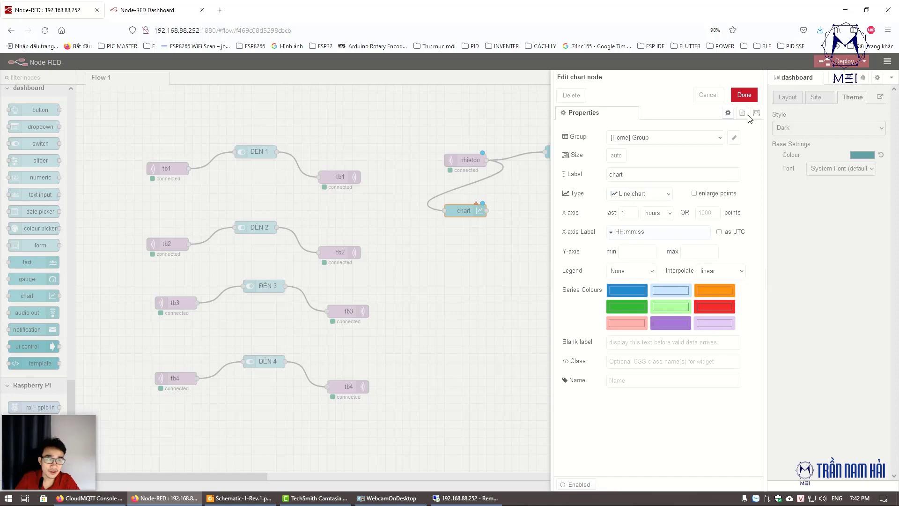
pyautogui.click(744, 95)
pyautogui.click(842, 61)
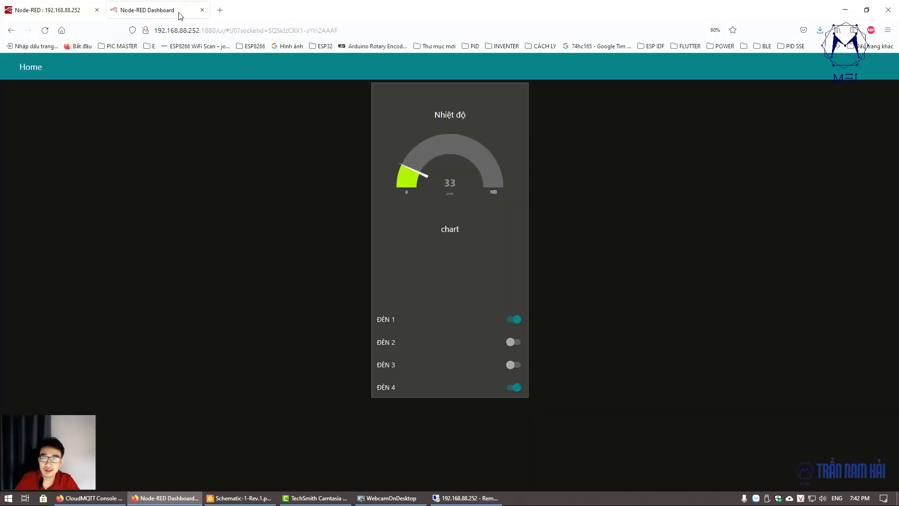
# Step: Place the dashboard beside CloudMQTT and publish 33 on topic nhietdo
pyautogui.click(182, 10)
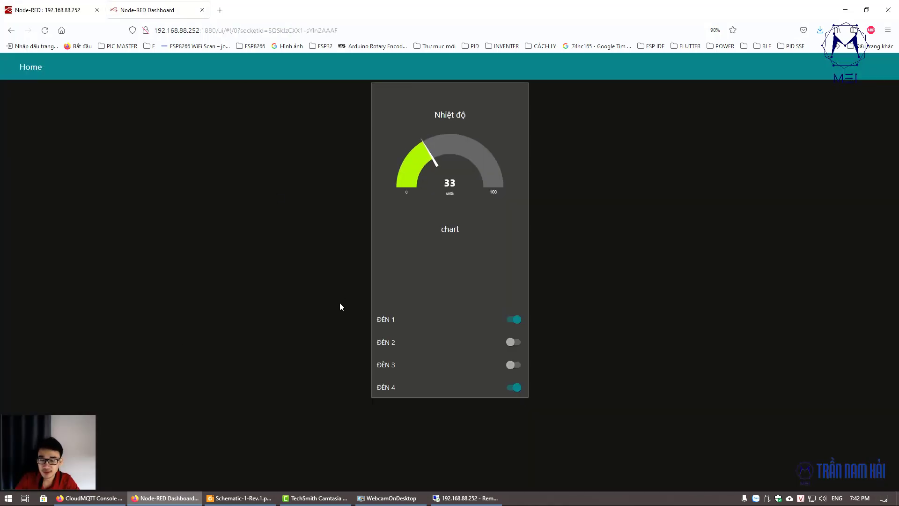
pyautogui.doubleClick(823, 11)
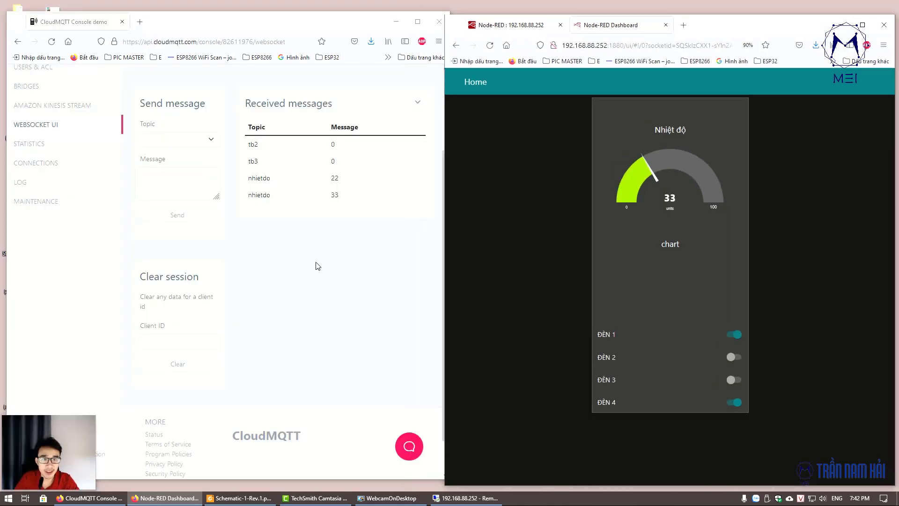
pyautogui.click(177, 141)
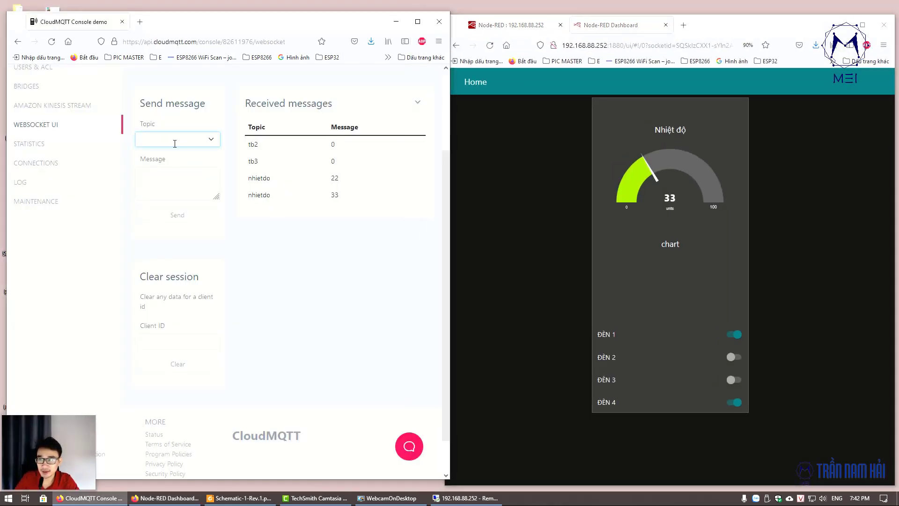
pyautogui.click(173, 141)
pyautogui.click(159, 171)
pyautogui.click(160, 193)
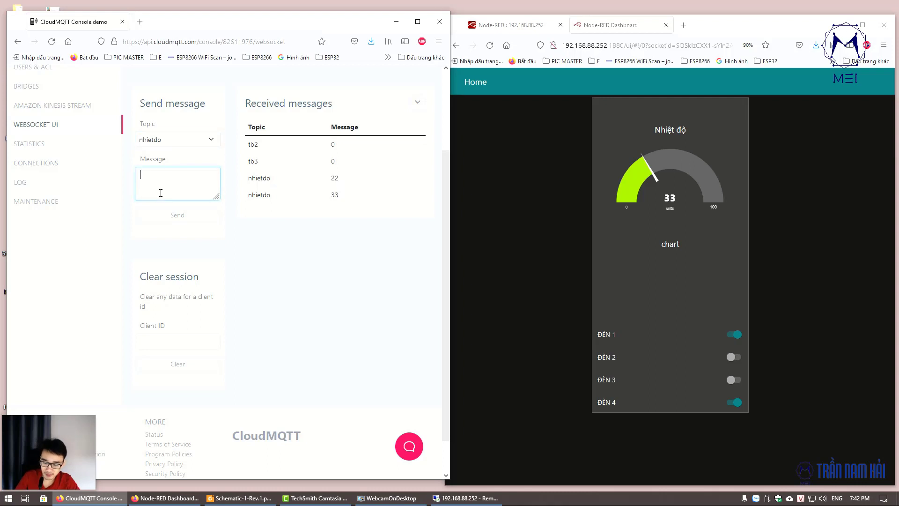
pyautogui.write('33')
pyautogui.click(160, 218)
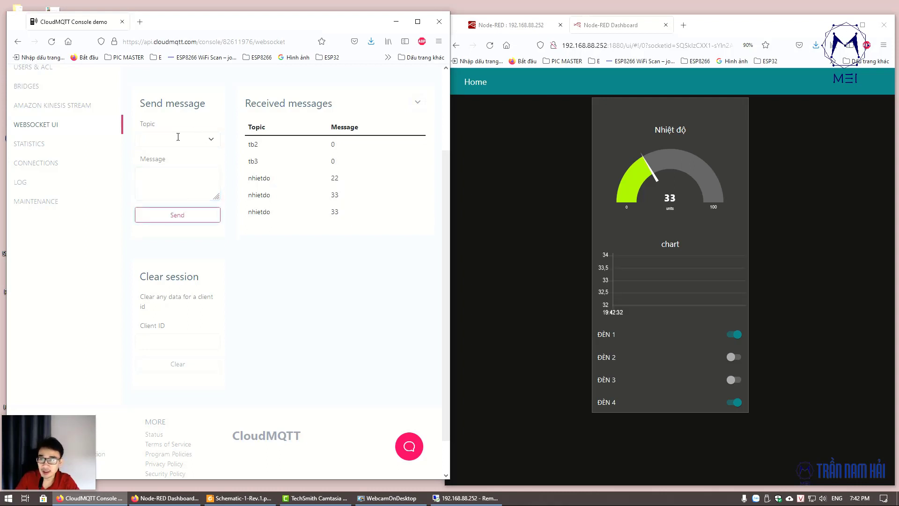
# Step: Publish a reading of 34 on nhietdo
pyautogui.click(178, 137)
pyautogui.click(168, 171)
pyautogui.click(164, 189)
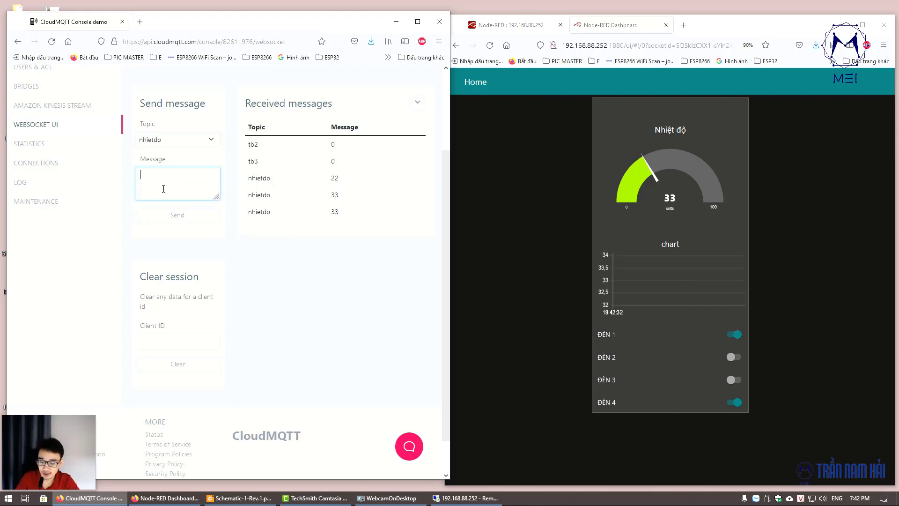
pyautogui.write('34')
pyautogui.click(171, 215)
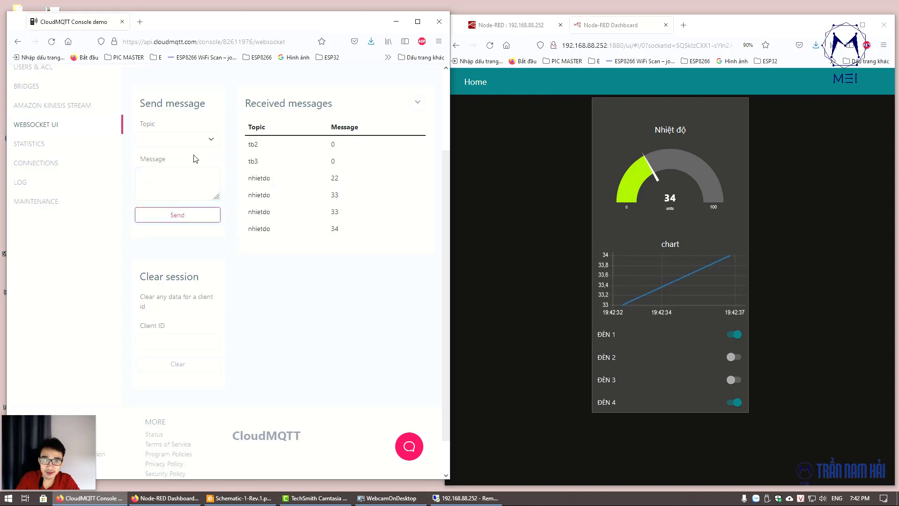
# Step: Publish 33 on nhietdo again, then maximize the dashboard window
pyautogui.click(182, 140)
pyautogui.click(162, 141)
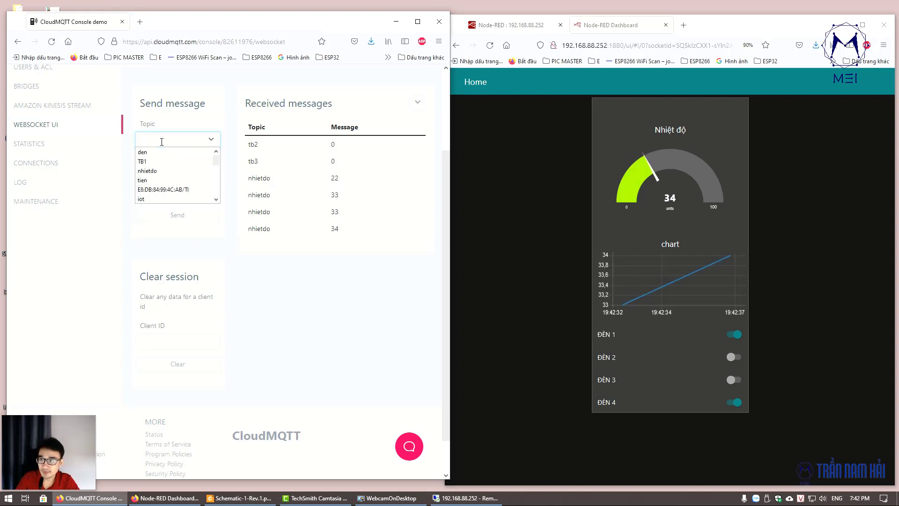
pyautogui.click(157, 171)
pyautogui.click(158, 186)
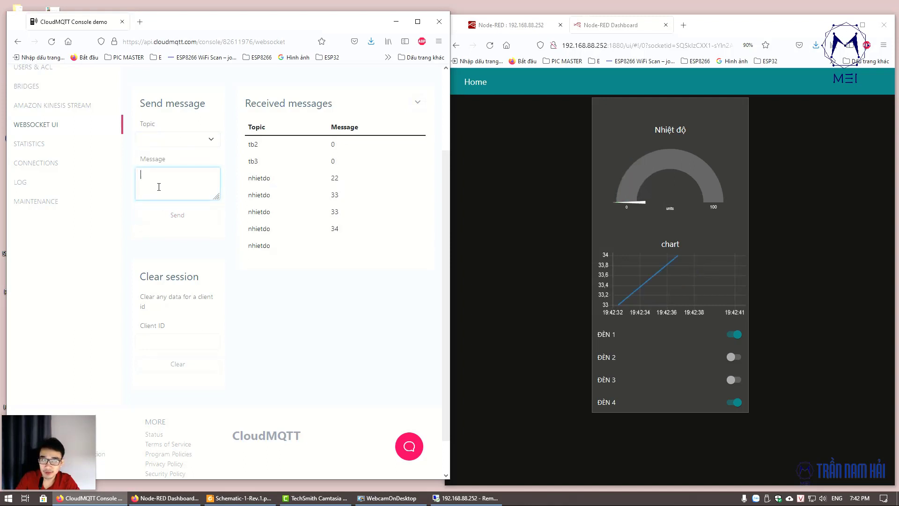
pyautogui.click(173, 140)
pyautogui.click(166, 171)
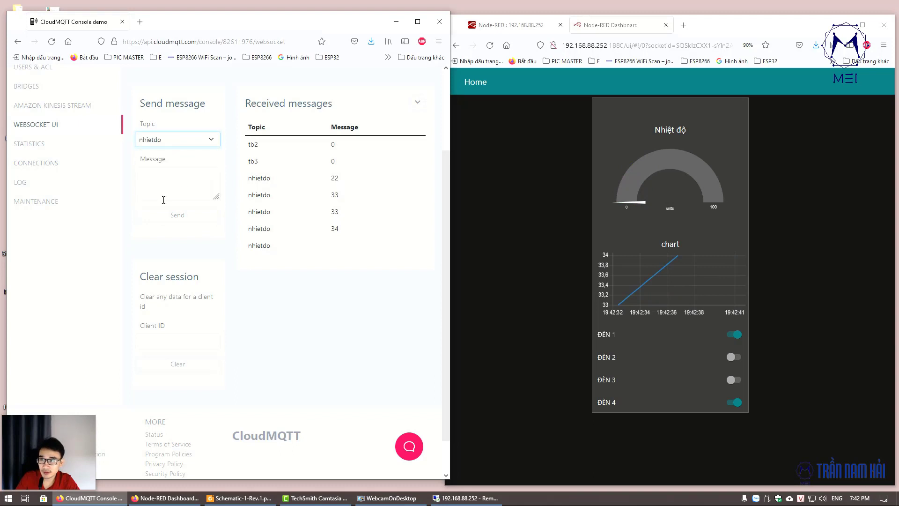
pyautogui.click(166, 174)
pyautogui.click(161, 221)
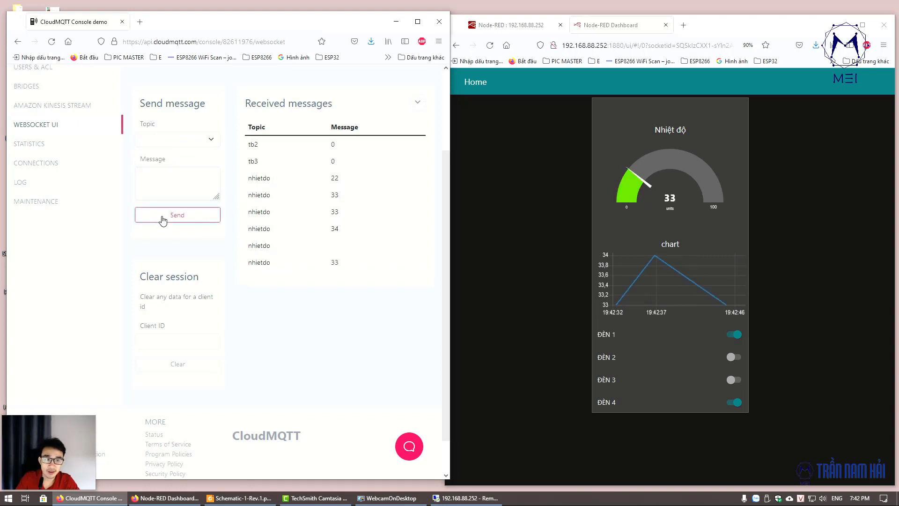
pyautogui.click(184, 138)
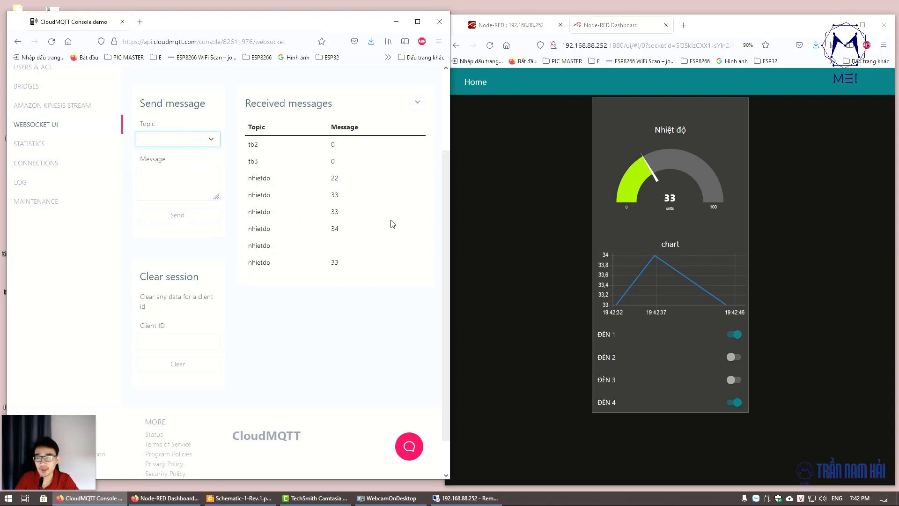
pyautogui.click(543, 185)
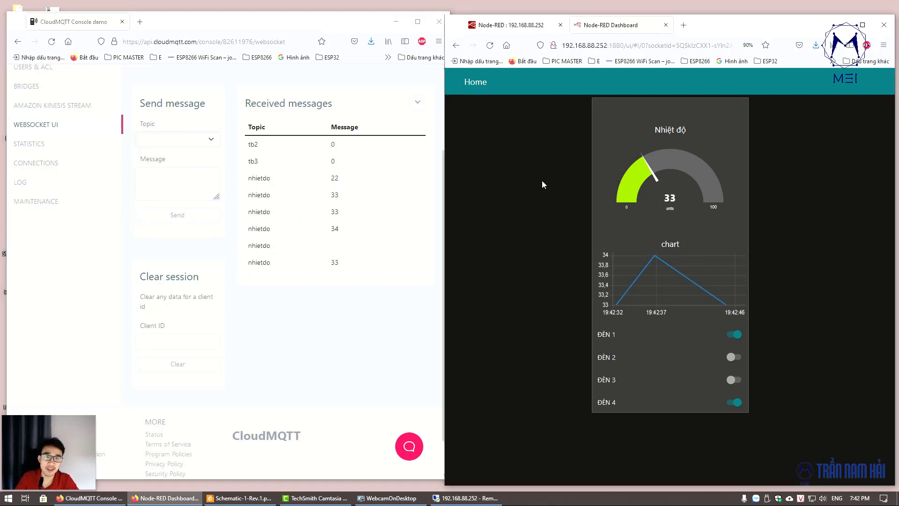
pyautogui.click(863, 25)
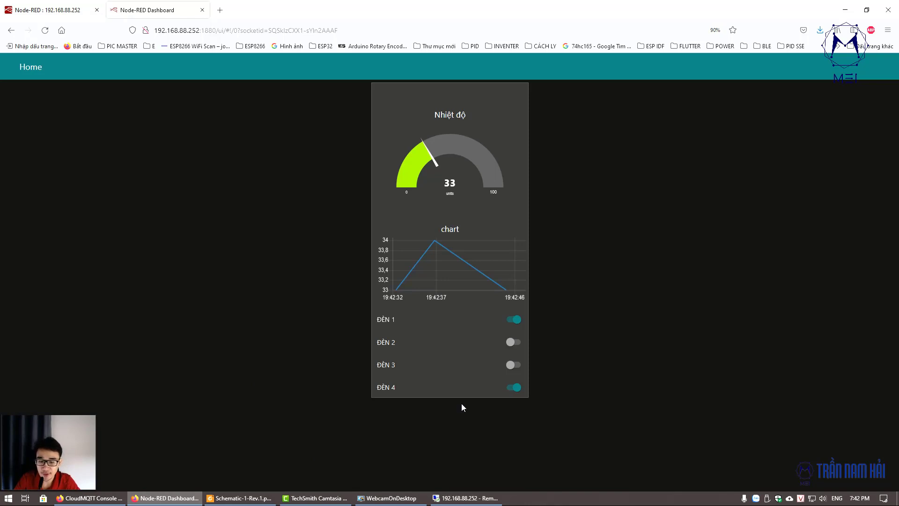
# Step: Copy the nhietdo flow and paste a duplicate below the original
pyautogui.click(74, 6)
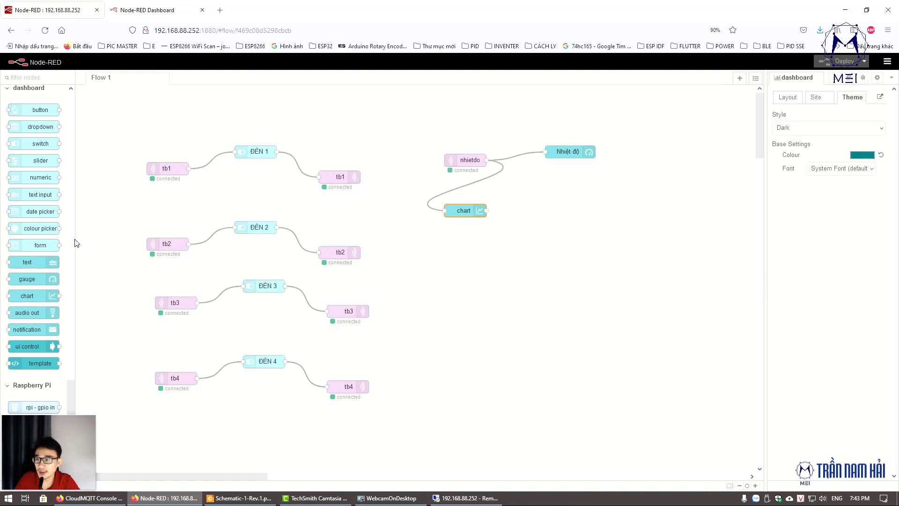
pyautogui.scroll(2, 65, 218)
pyautogui.scroll(3, 65, 217)
pyautogui.scroll(2, 65, 216)
pyautogui.scroll(-3, 66, 223)
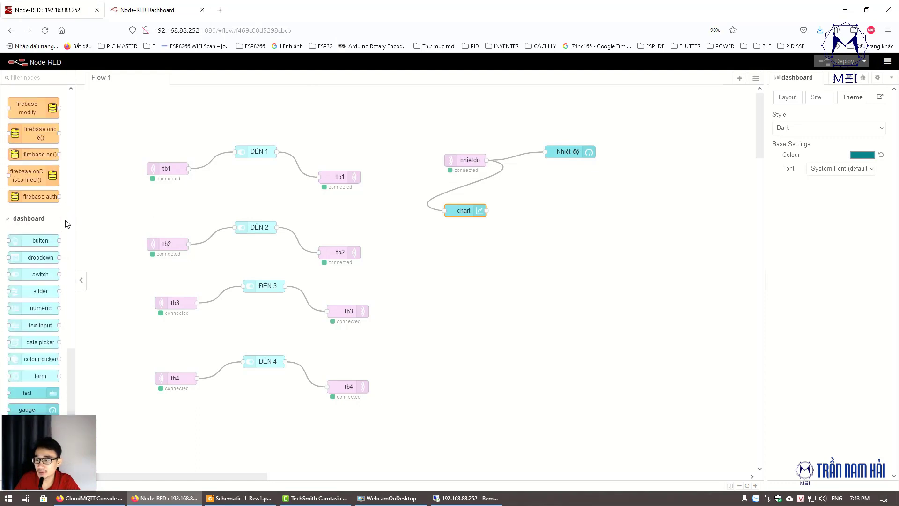
pyautogui.scroll(-3, 65, 223)
pyautogui.moveTo(409, 135); pyautogui.dragTo(526, 201)
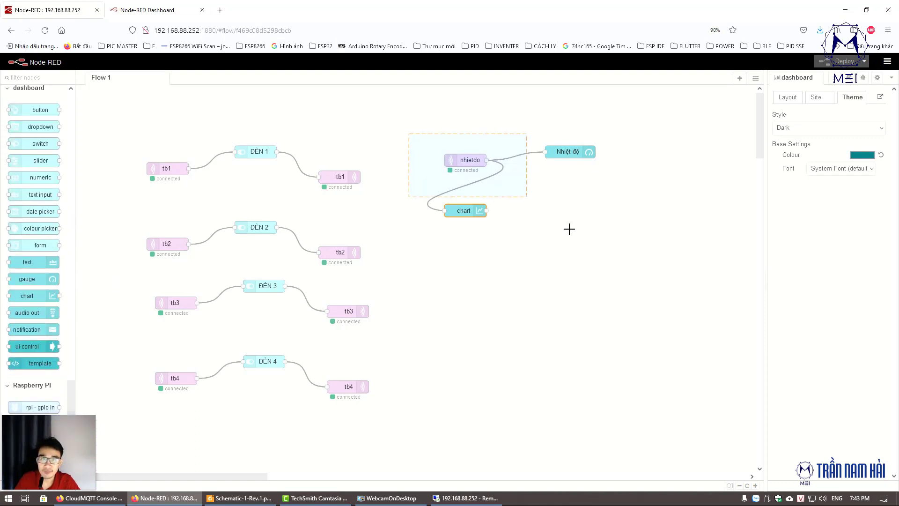
pyautogui.click(554, 141)
pyautogui.keyDown('shift'); pyautogui.click(478, 159); pyautogui.keyUp('shift')
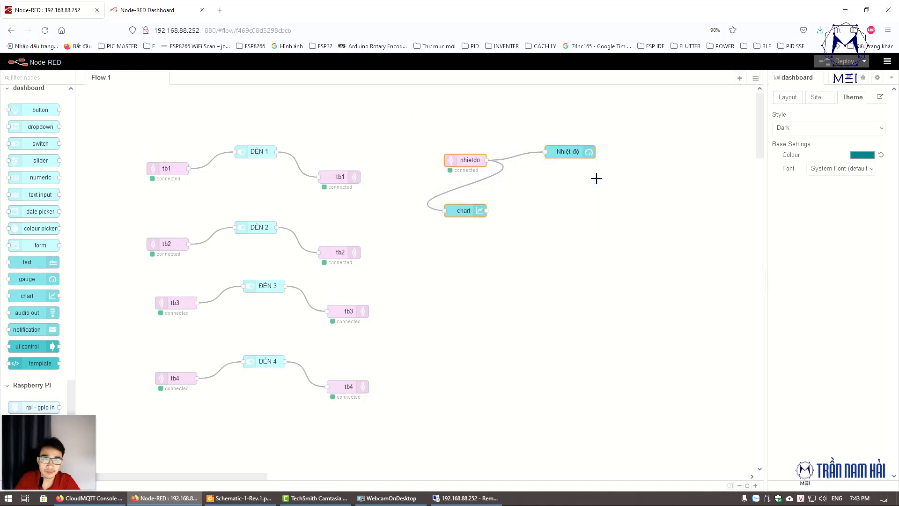
pyautogui.hotkey('ctrl', 'c')
pyautogui.hotkey('ctrl', 'v')
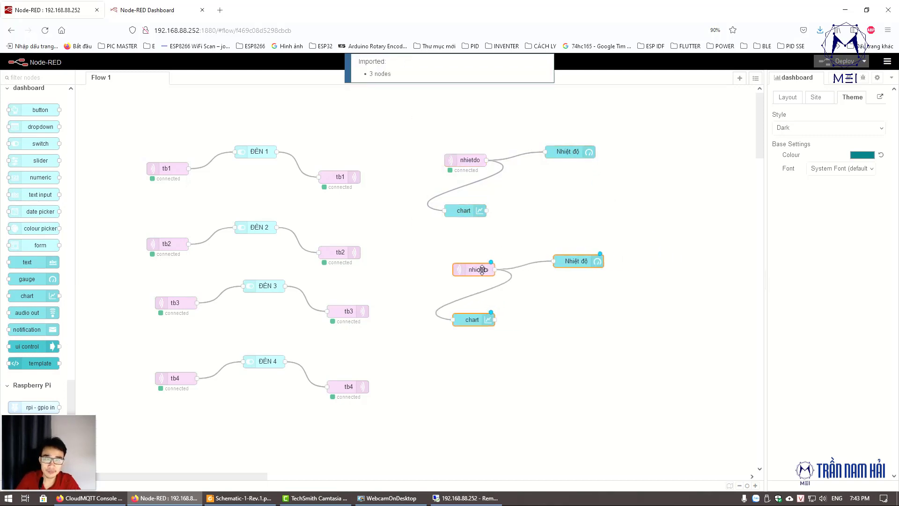
pyautogui.click(473, 270)
# Step: Change the duplicated MQTT input's topic to doam
pyautogui.doubleClick(473, 270)
pyautogui.click(583, 156)
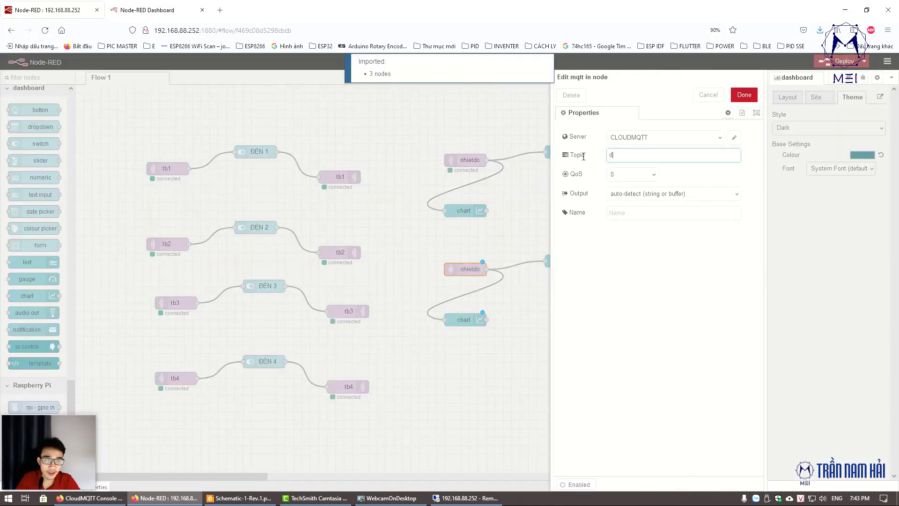
pyautogui.write('d')
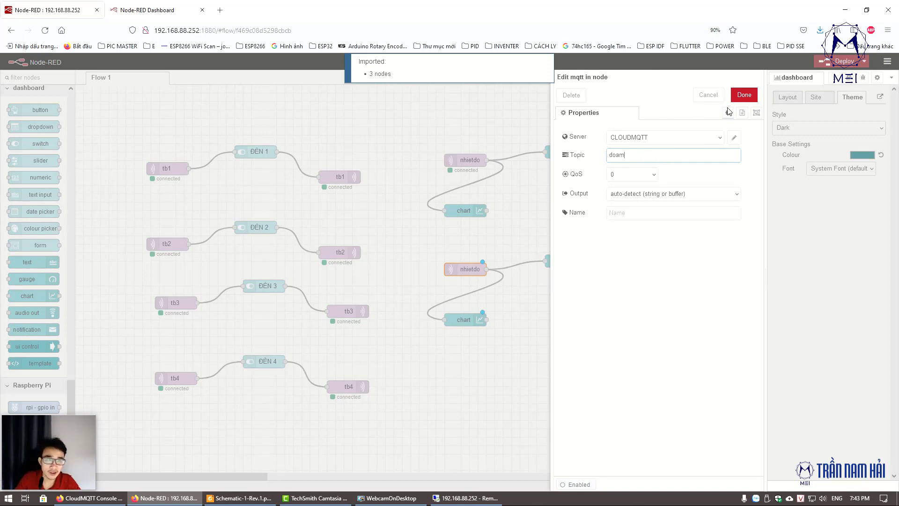
pyautogui.click(744, 95)
# Step: Label the duplicated gauge Độ ẩm with units %, and review the duplicated chart
pyautogui.doubleClick(569, 261)
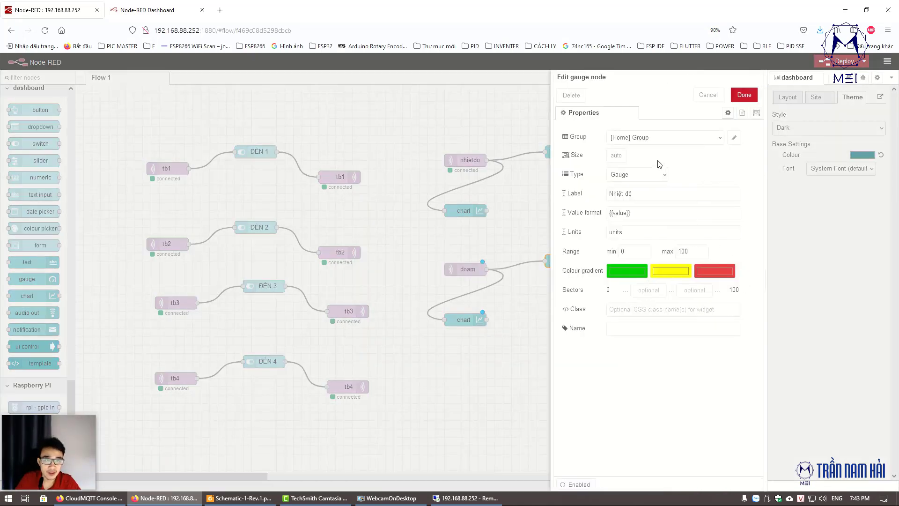
pyautogui.tripleClick(644, 193)
pyautogui.write('ed')
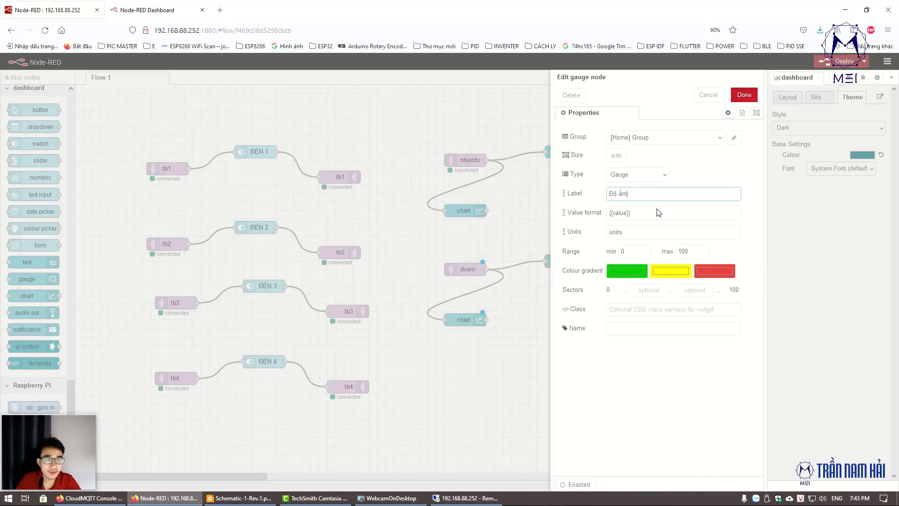
pyautogui.click(640, 230)
pyautogui.press('BackSpace')
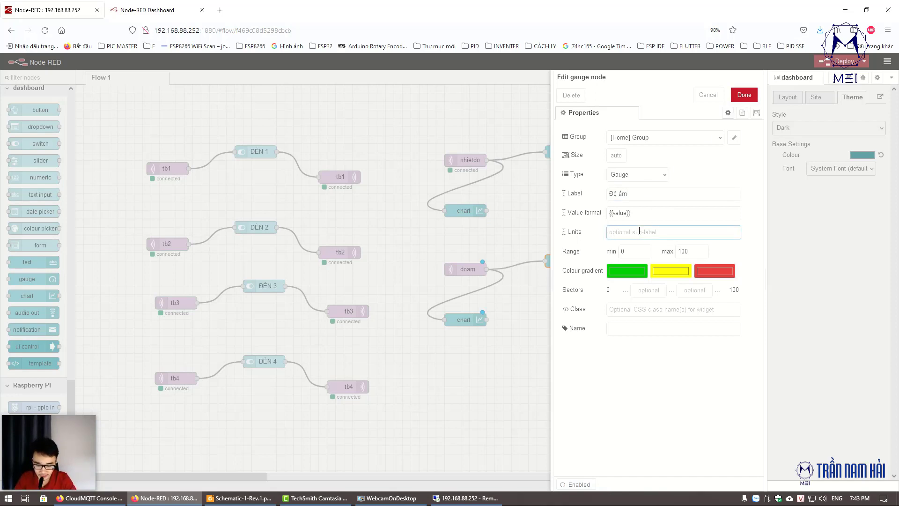
pyautogui.write('%H')
pyautogui.click(743, 96)
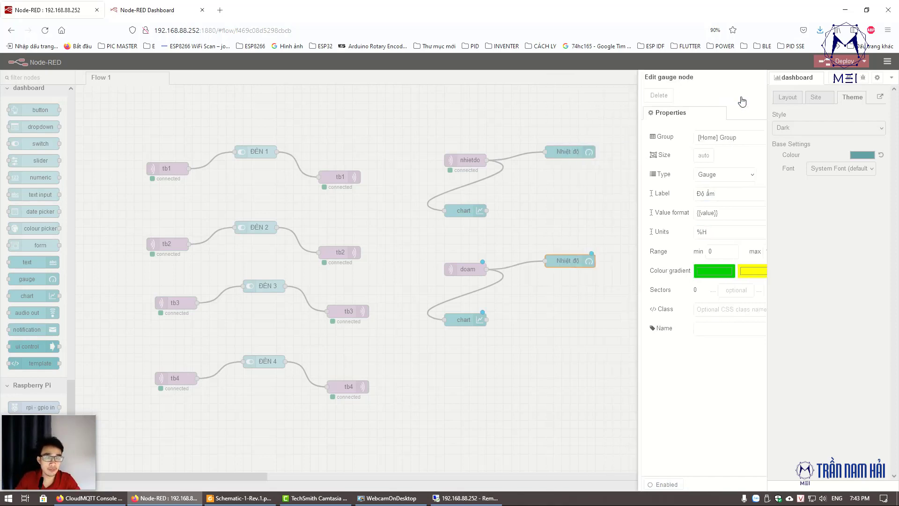
pyautogui.doubleClick(461, 319)
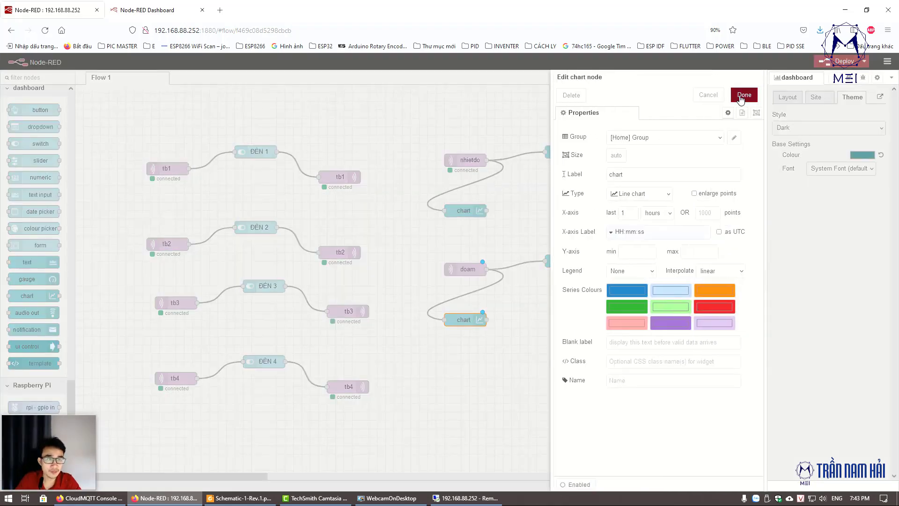
pyautogui.click(744, 95)
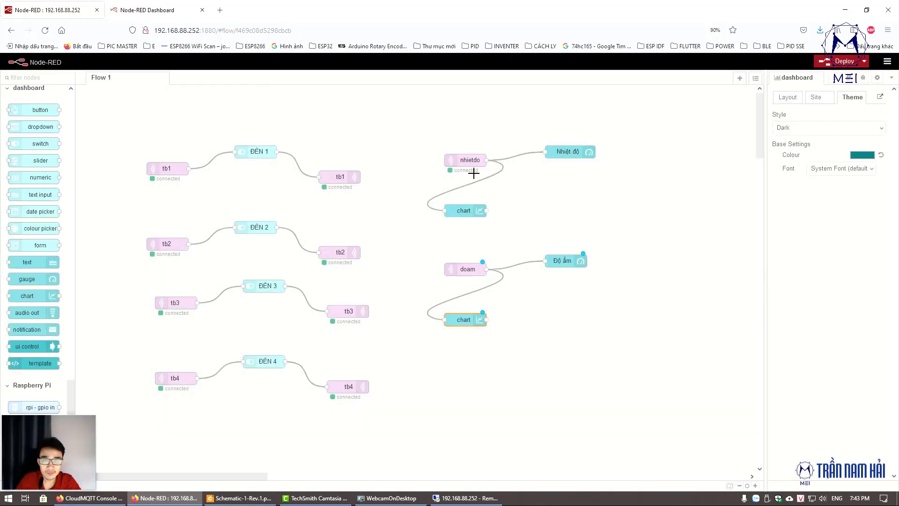
# Step: Search the web for 'do c' and copy the °C symbol
pyautogui.click(218, 10)
pyautogui.write('do c')
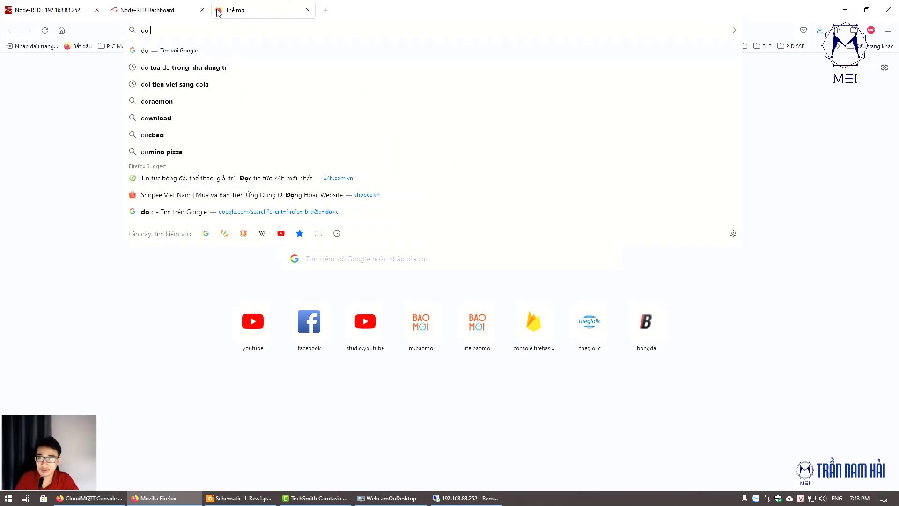
pyautogui.press('Return')
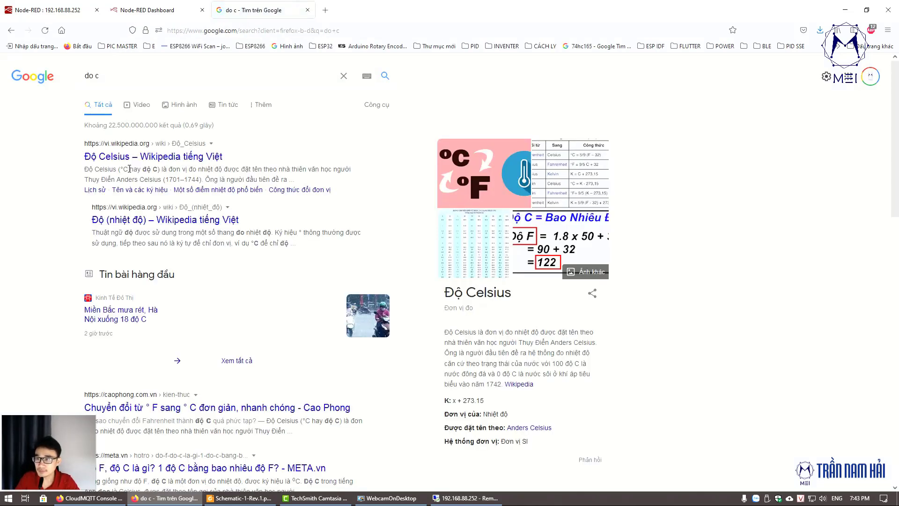
pyautogui.rightClick(125, 169)
pyautogui.click(136, 180)
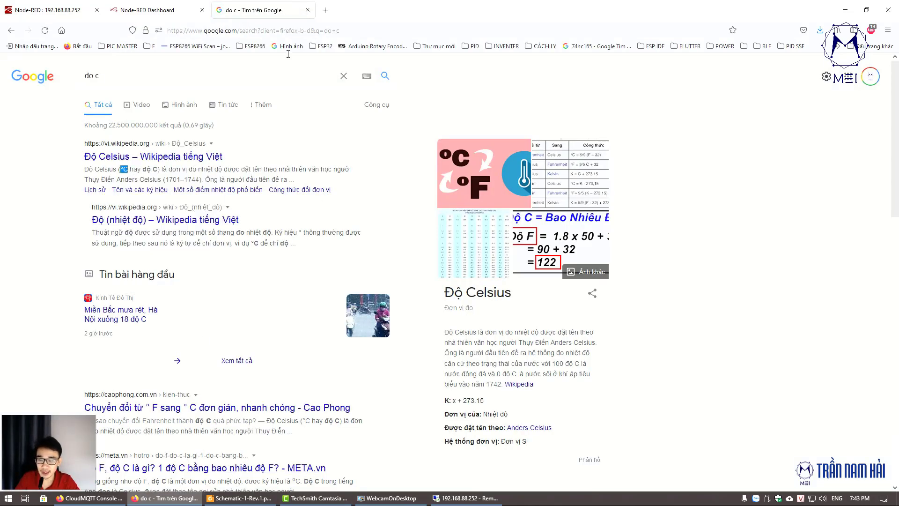
# Step: Paste °C as the Nhiệt độ gauge's units
pyautogui.click(53, 4)
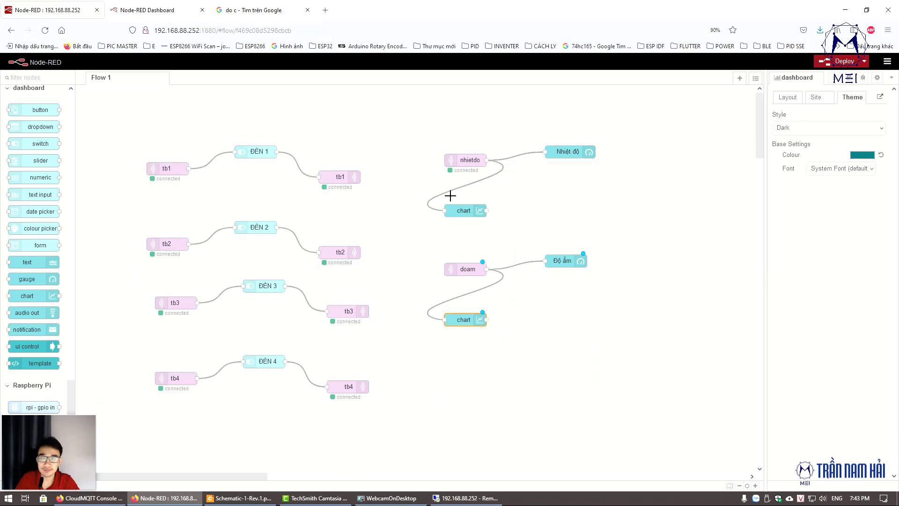
pyautogui.click(566, 152)
pyautogui.doubleClick(566, 152)
pyautogui.click(637, 212)
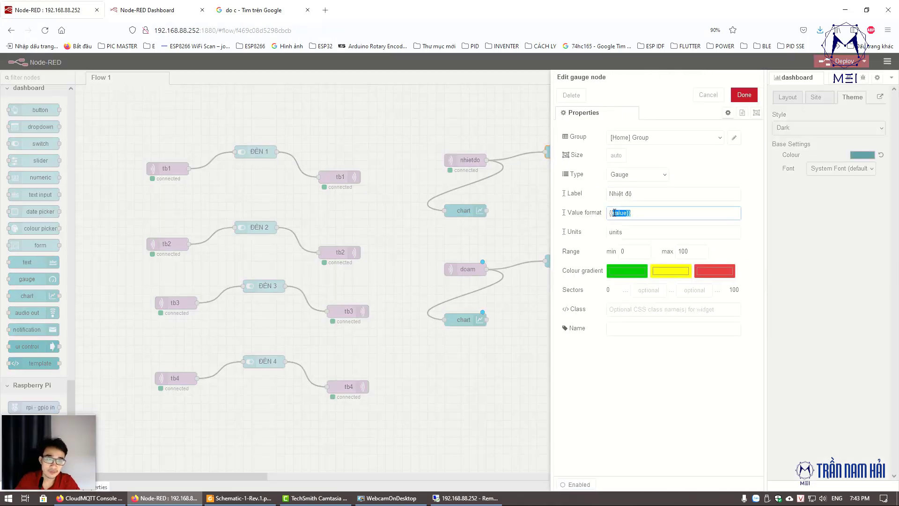
pyautogui.press('Tab')
pyautogui.hotkey('ctrl', 'v')
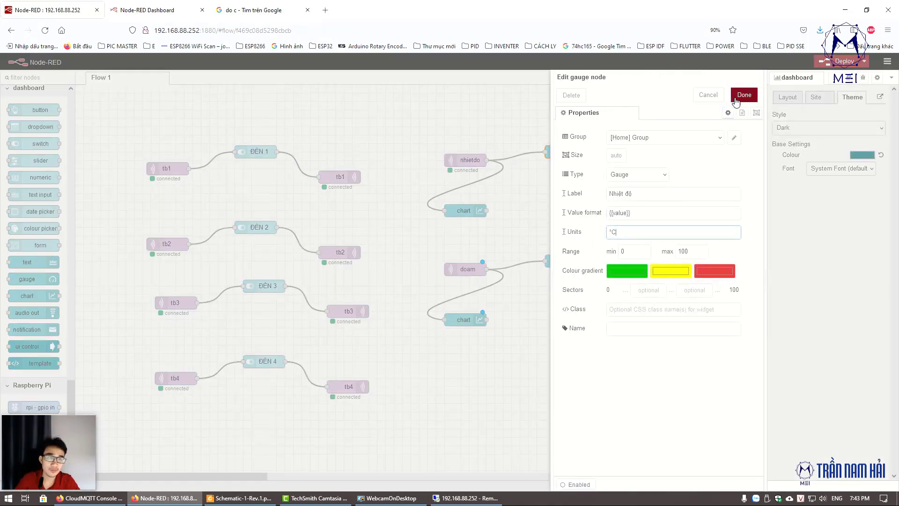
pyautogui.click(744, 95)
# Step: Scroll through the live dashboard's gauges and switches, then return to the flow editor
pyautogui.click(205, 4)
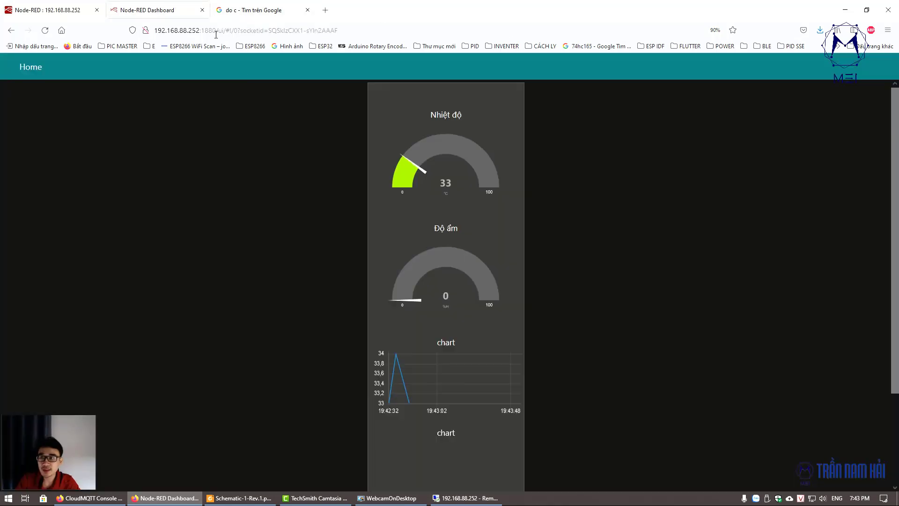
pyautogui.scroll(-2, 614, 223)
pyautogui.scroll(2, 613, 224)
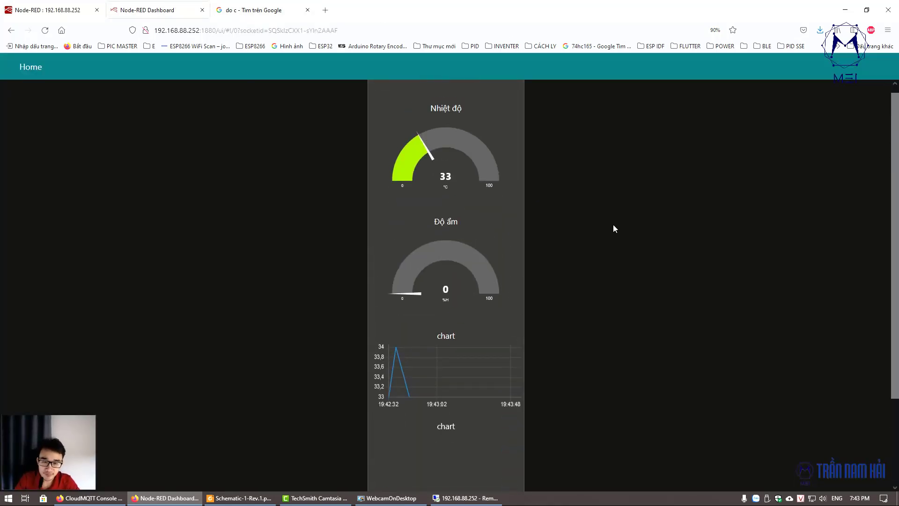
pyautogui.scroll(-2, 614, 226)
pyautogui.scroll(2, 616, 227)
pyautogui.scroll(-2, 615, 228)
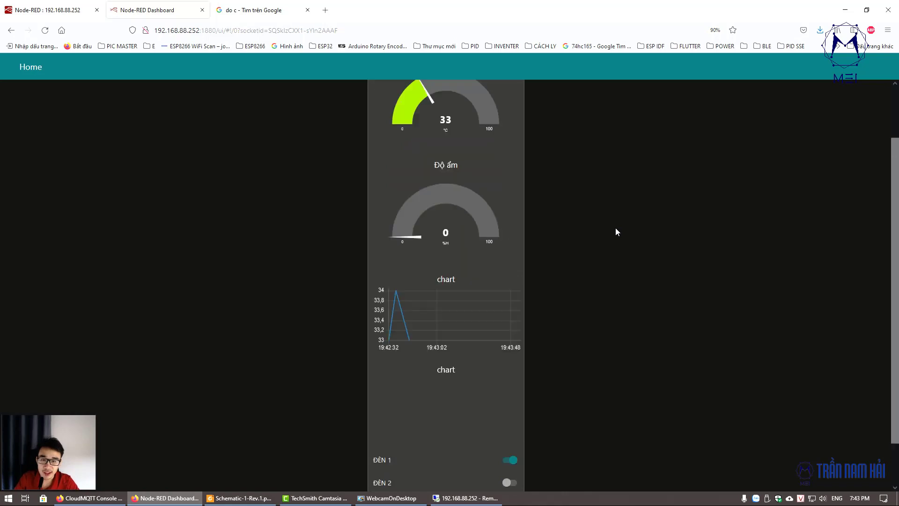
pyautogui.scroll(2, 616, 231)
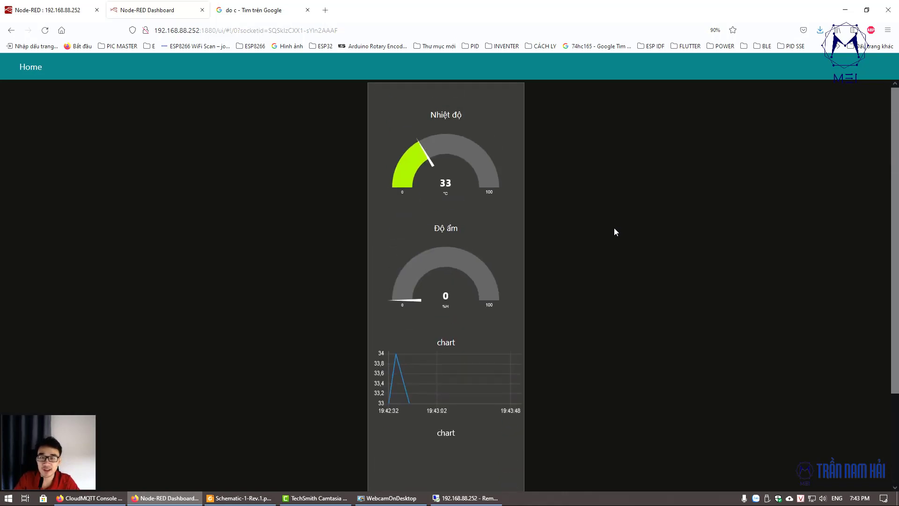
pyautogui.click(66, 4)
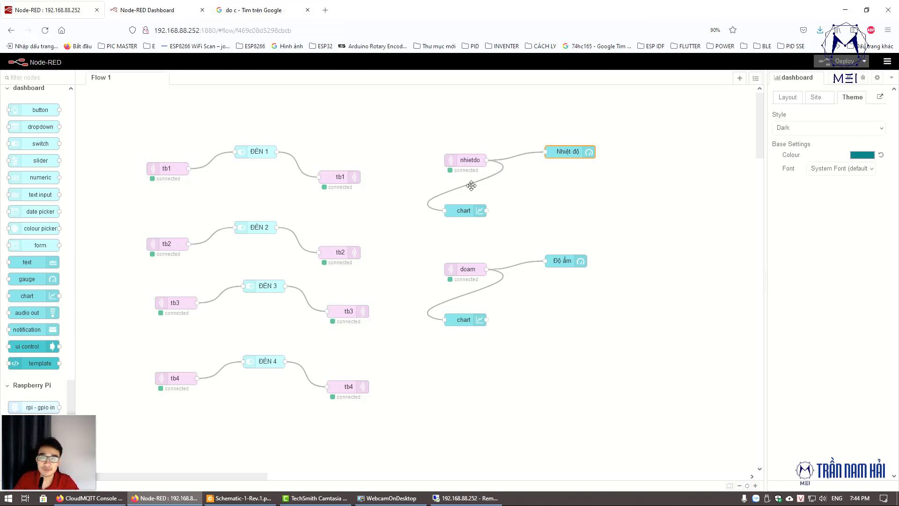
# Step: Deselect the Nhiệt độ gauge node and recheck the dashboard before returning to the editor
pyautogui.click(556, 185)
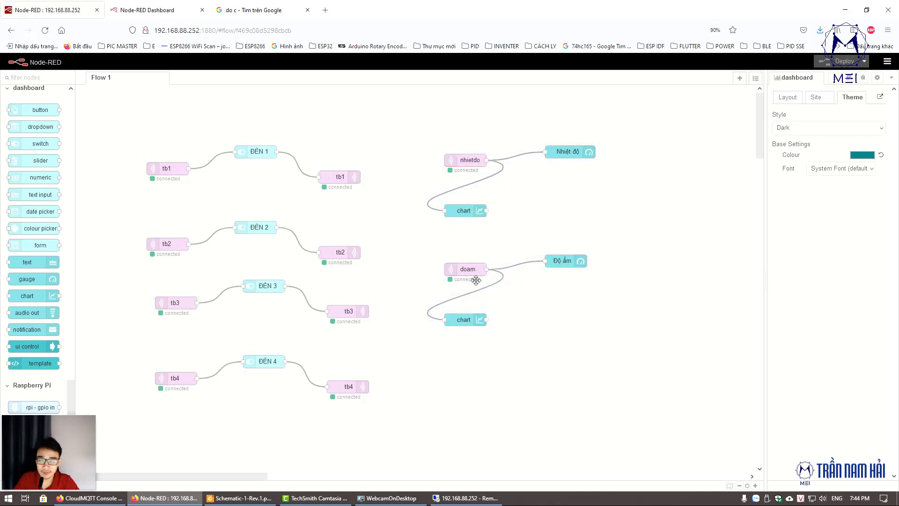
pyautogui.click(112, 8)
pyautogui.scroll(-2, 305, 184)
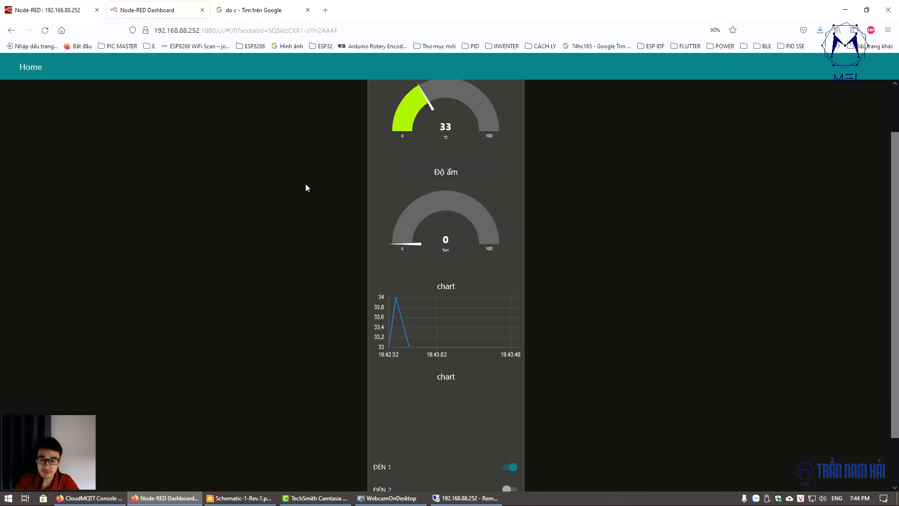
pyautogui.scroll(-2, 354, 218)
pyautogui.click(45, 6)
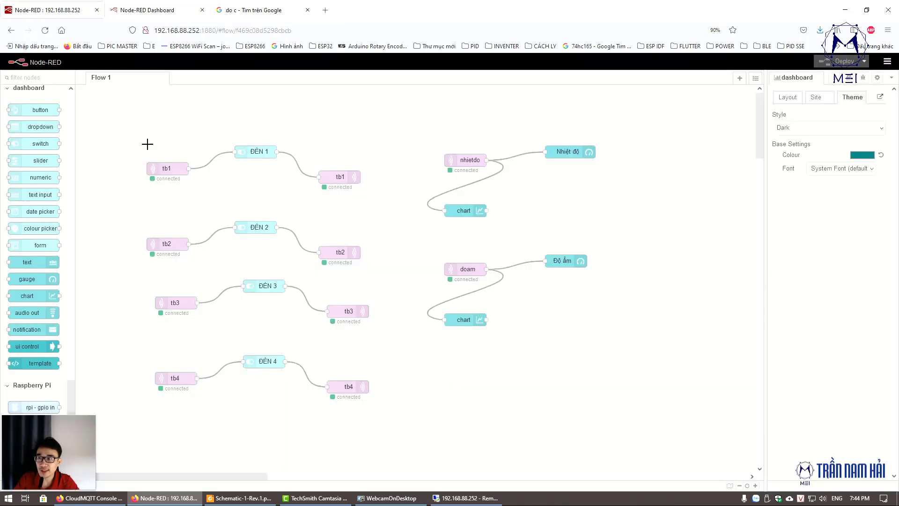
# Step: Enter doam as the CloudMQTT topic and place the dashboard beside the console
pyautogui.click(215, 5)
pyautogui.click(89, 498)
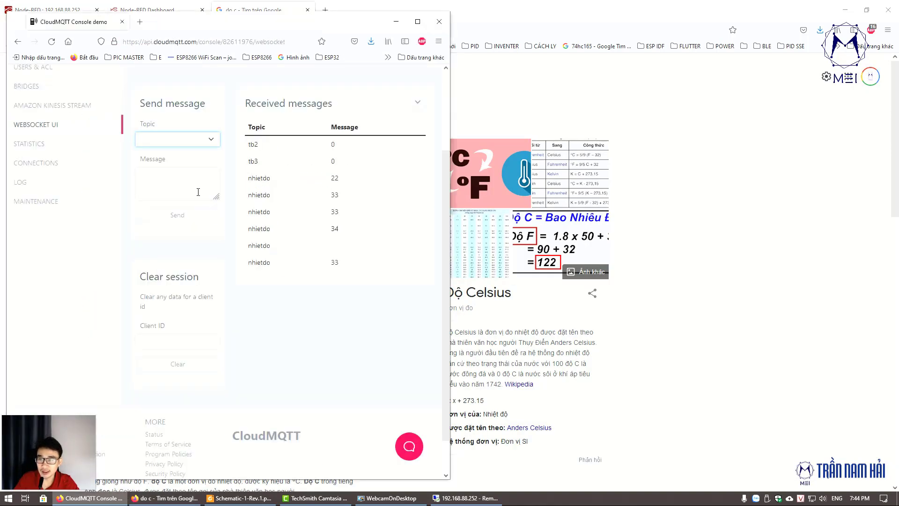
pyautogui.click(167, 140)
pyautogui.write('doam')
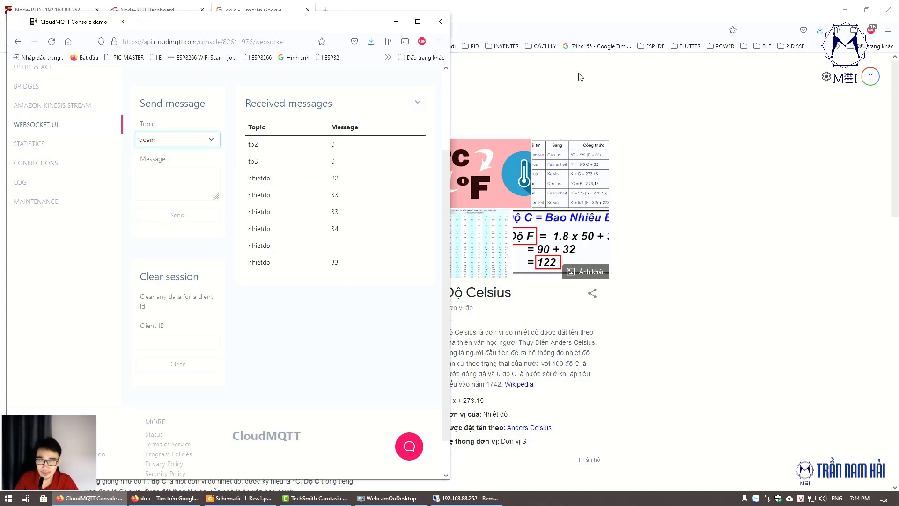
pyautogui.click(845, 10)
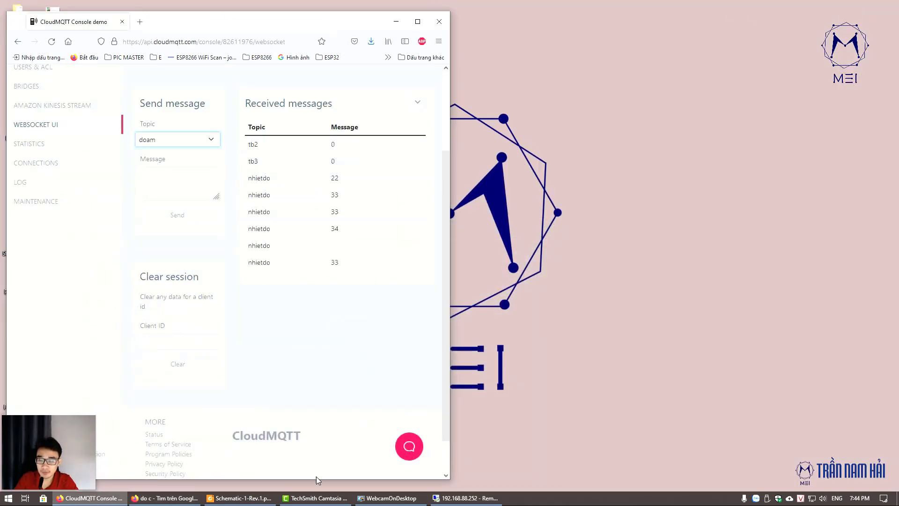
pyautogui.click(179, 498)
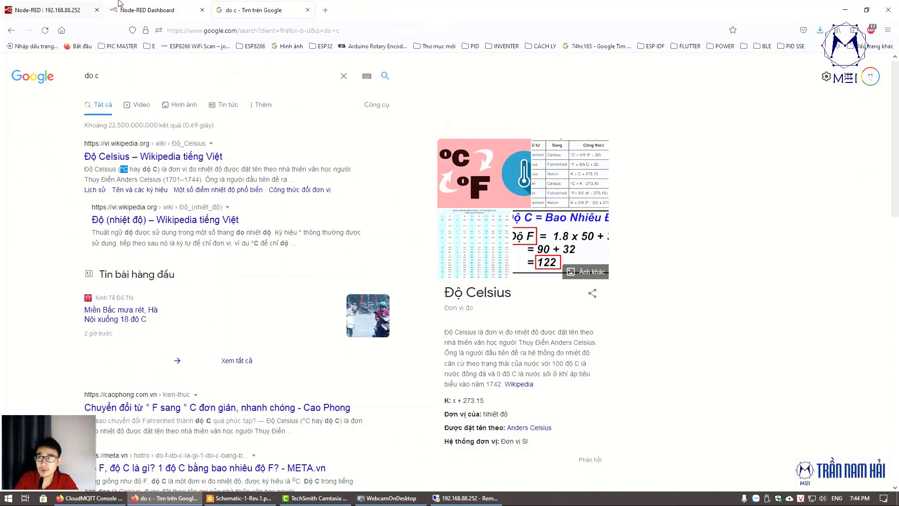
pyautogui.click(158, 10)
pyautogui.click(866, 10)
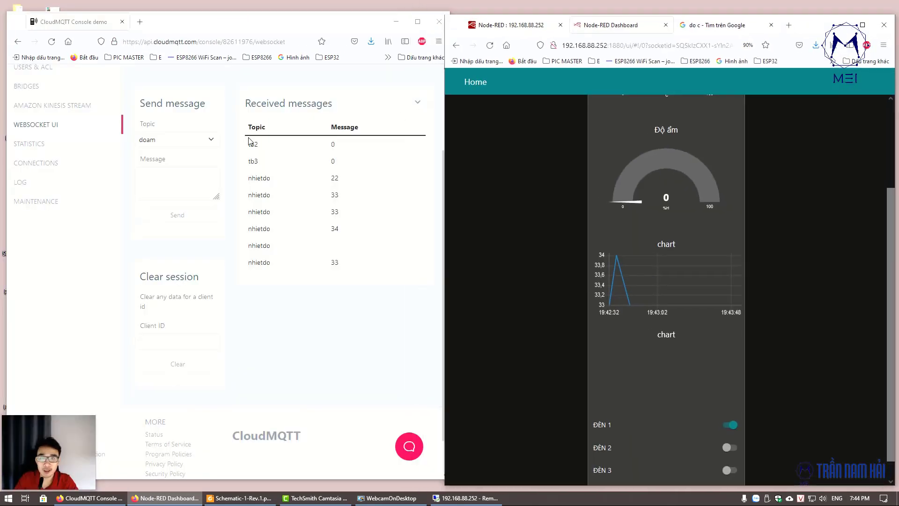
# Step: Publish humidity readings 66 and then 77 on topic doam
pyautogui.click(174, 173)
pyautogui.write('66')
pyautogui.click(170, 218)
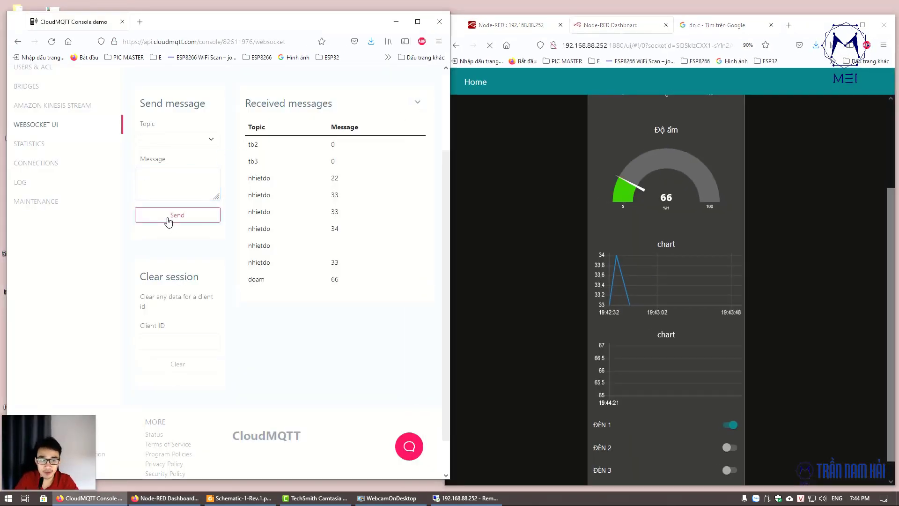
pyautogui.click(167, 139)
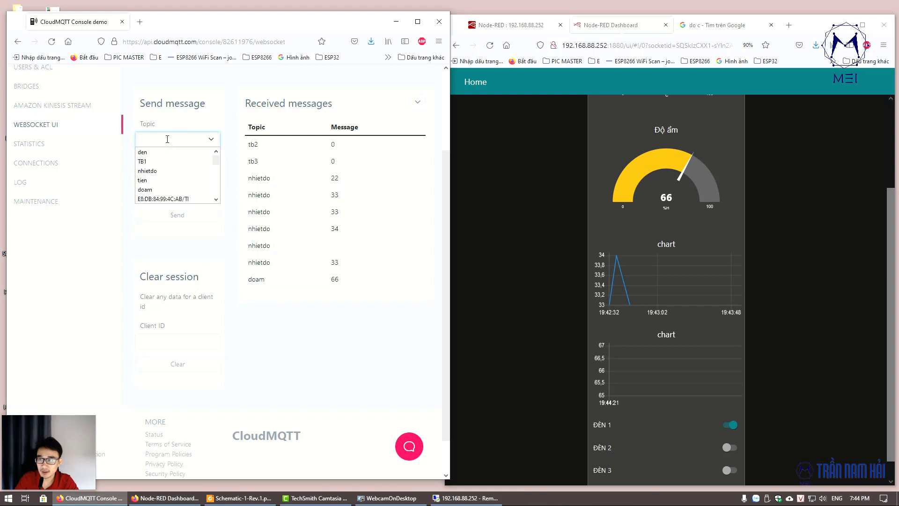
pyautogui.click(162, 190)
pyautogui.click(166, 182)
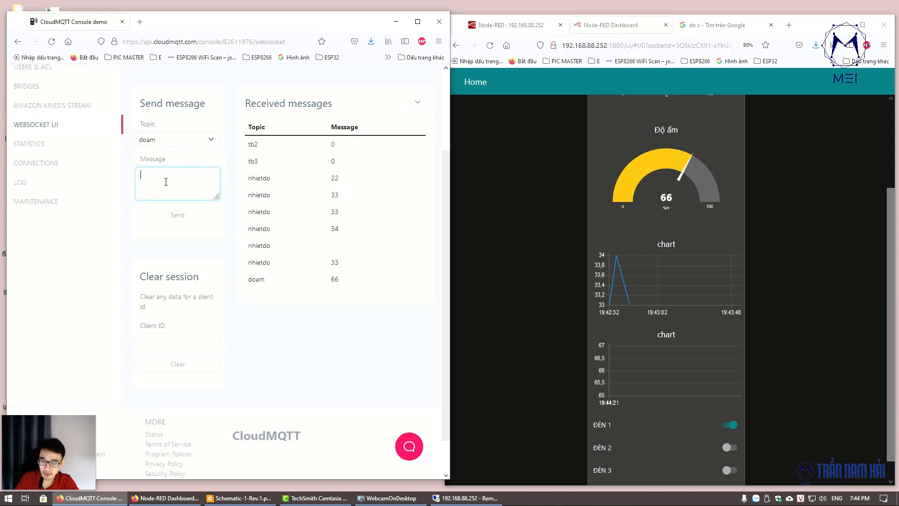
pyautogui.write('77')
pyautogui.click(181, 216)
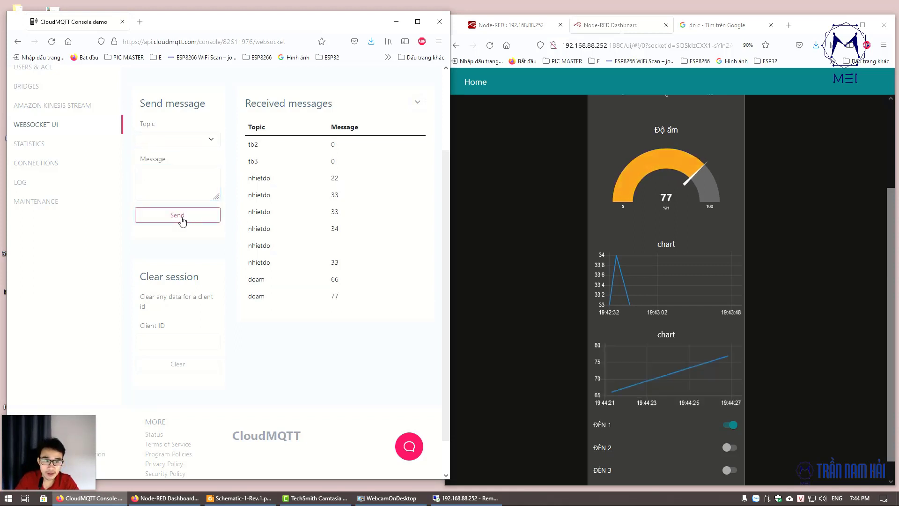
# Step: Maximize the dashboard and check the Độ ẩm gauge at 77 with its chart
pyautogui.scroll(-1, 782, 327)
pyautogui.scroll(3, 785, 311)
pyautogui.scroll(-3, 788, 303)
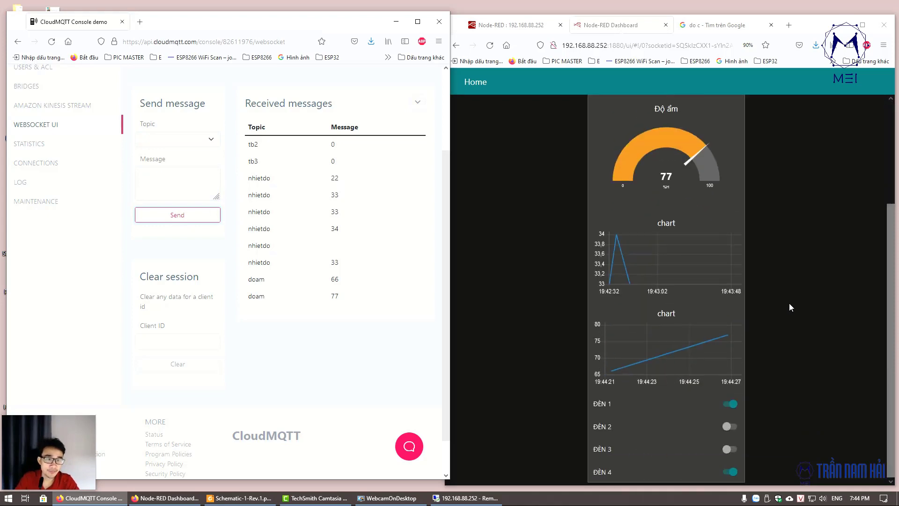
pyautogui.scroll(3, 796, 232)
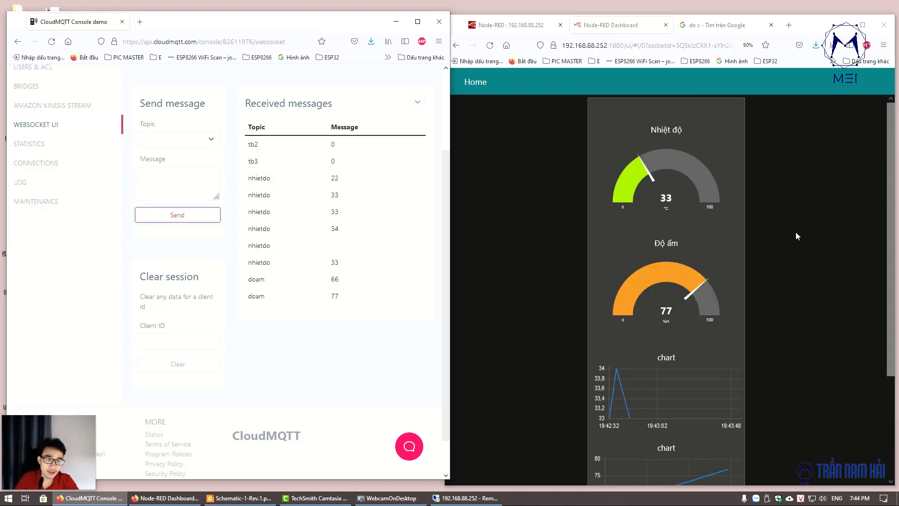
pyautogui.click(396, 22)
pyautogui.click(862, 25)
pyautogui.scroll(-3, 719, 213)
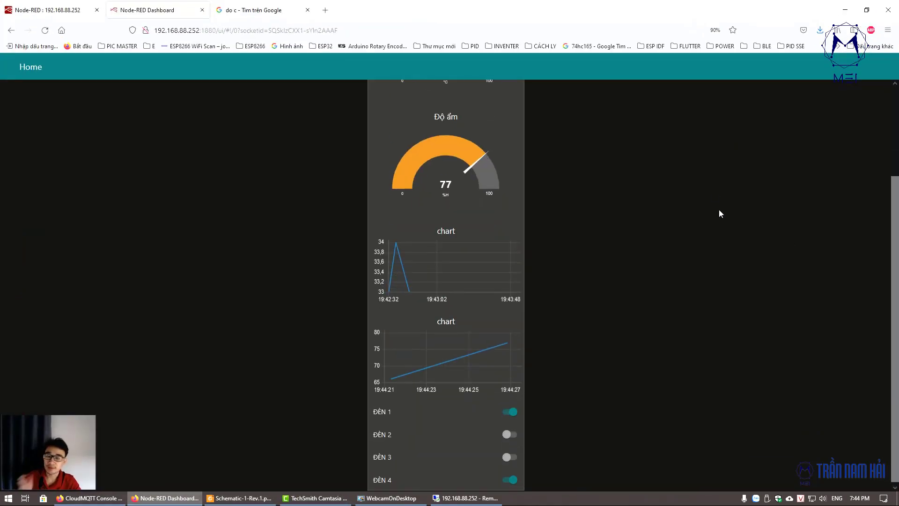
pyautogui.scroll(3, 720, 214)
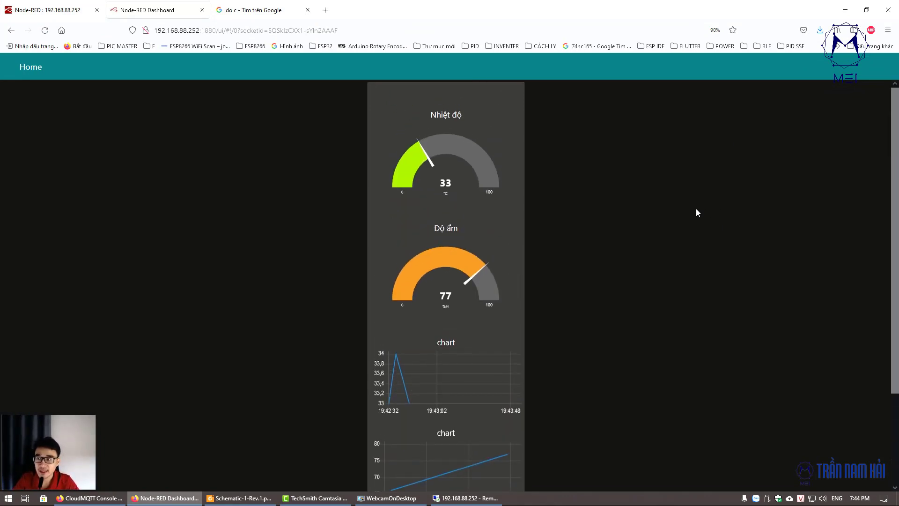
pyautogui.scroll(-3, 696, 213)
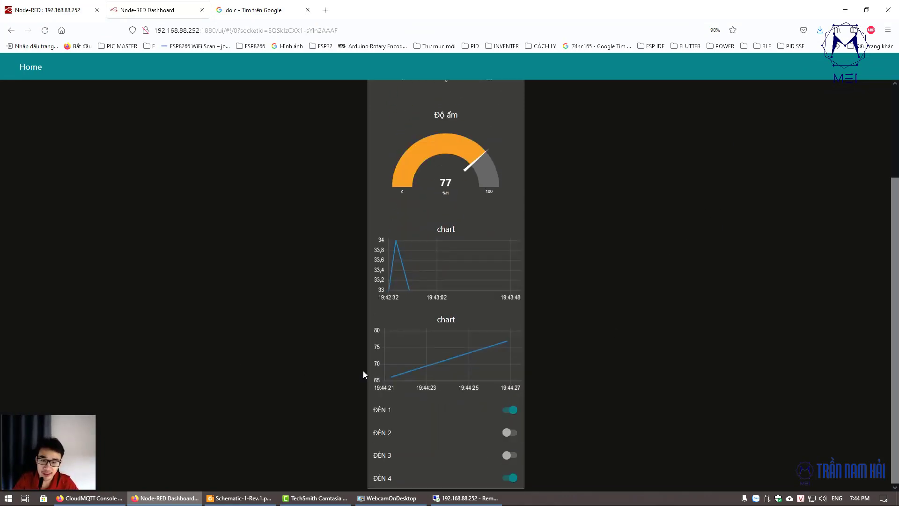
# Step: Delete the Home dashboard tab from the ĐÈN 1 switch's group settings
pyautogui.click(89, 6)
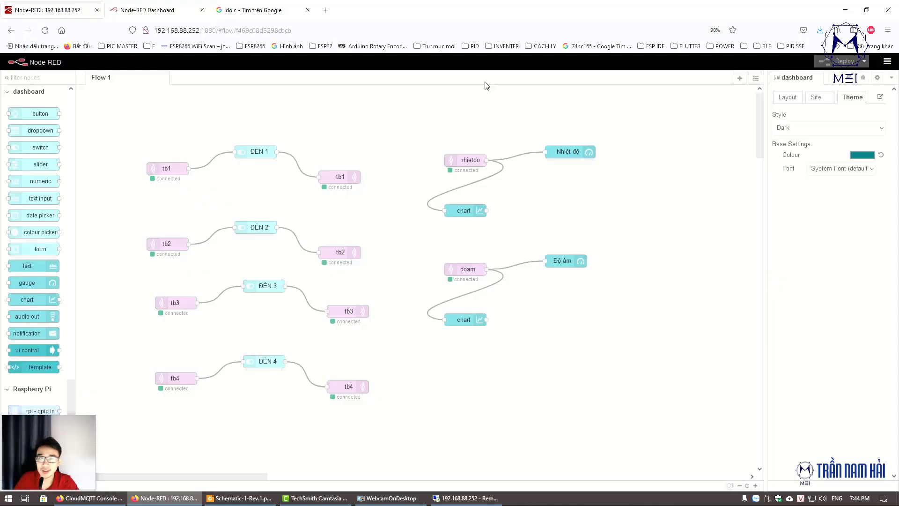
pyautogui.doubleClick(259, 152)
pyautogui.click(734, 138)
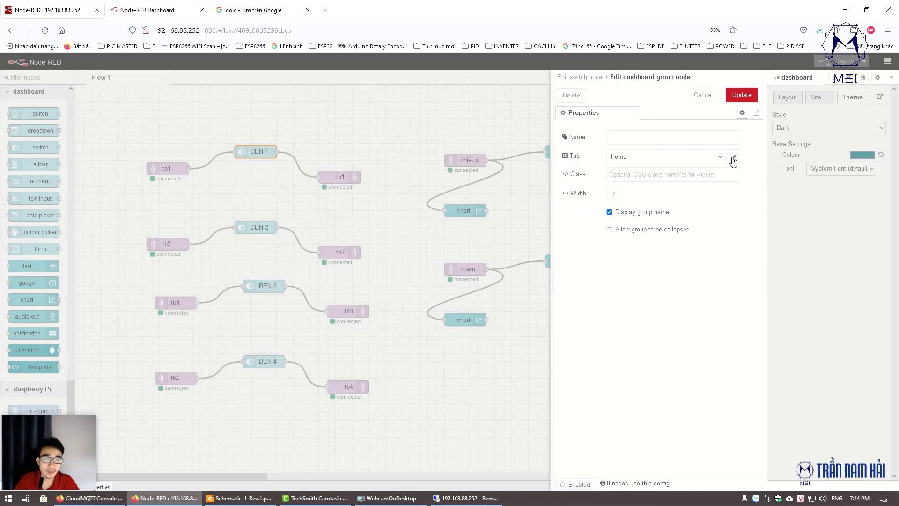
pyautogui.click(734, 156)
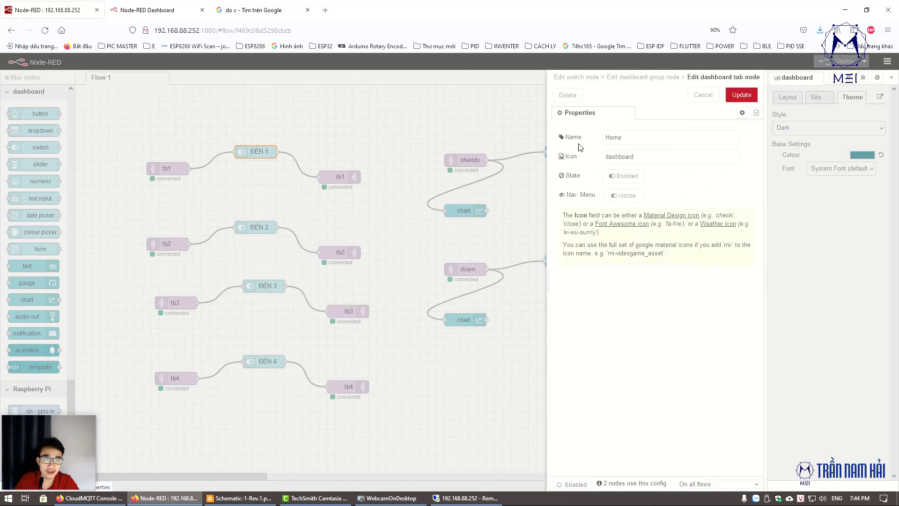
pyautogui.click(702, 95)
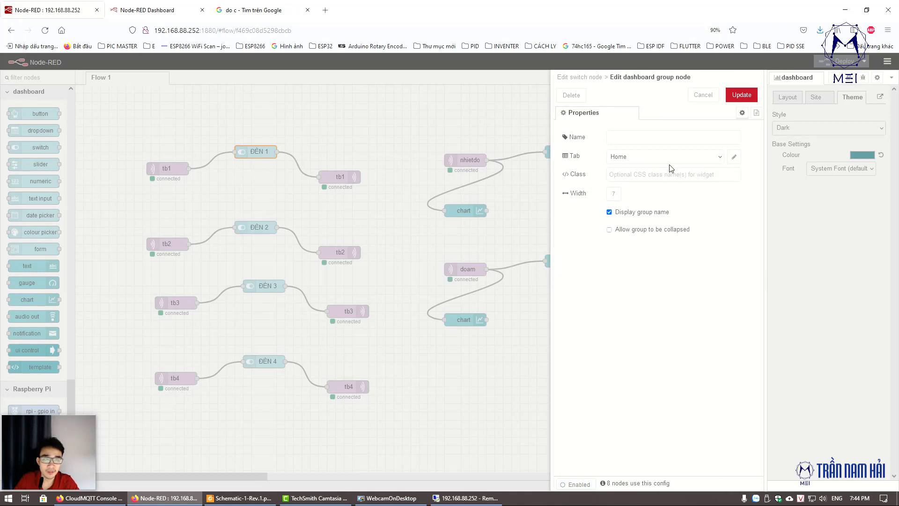
pyautogui.click(716, 139)
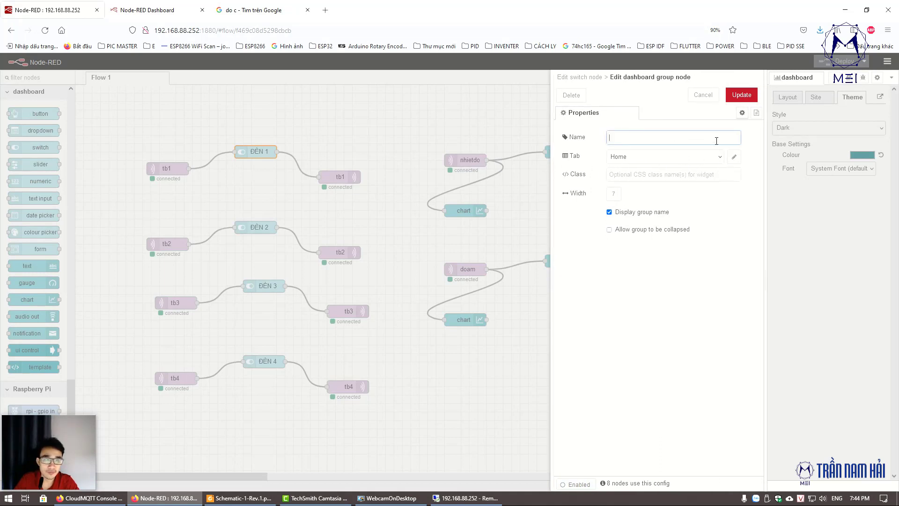
pyautogui.click(732, 159)
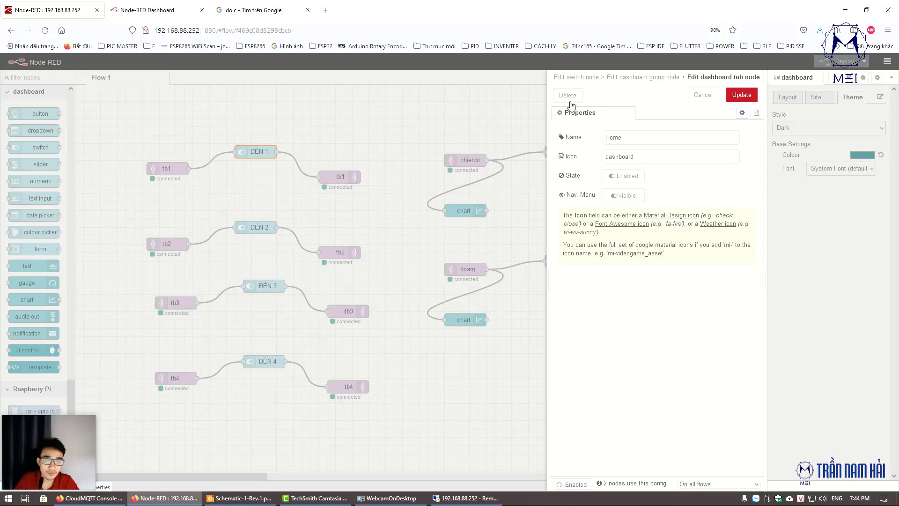
pyautogui.click(700, 97)
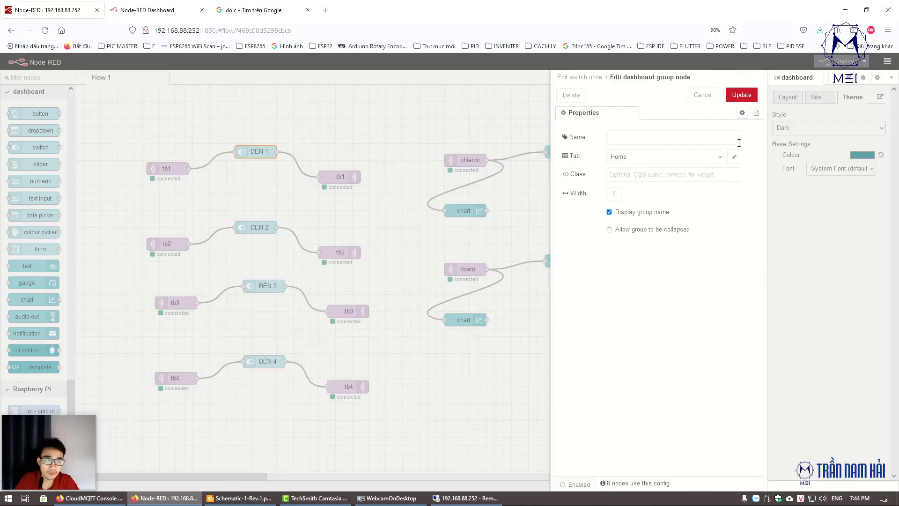
pyautogui.click(735, 156)
pyautogui.click(568, 95)
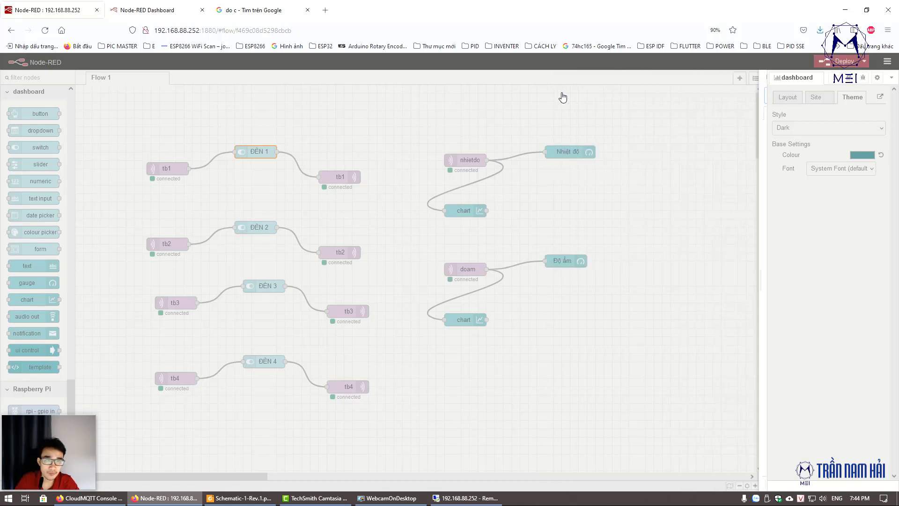
pyautogui.click(698, 97)
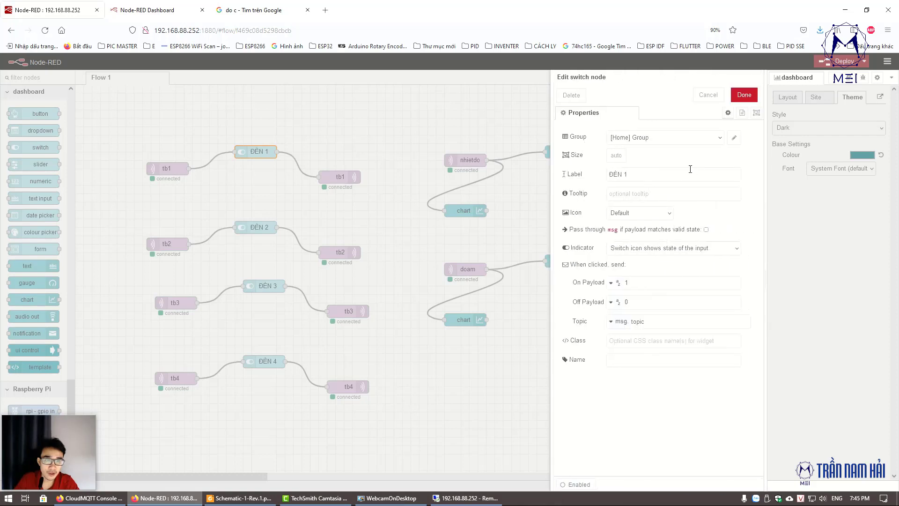
# Step: Pick a widget size for ĐÈN 1, save the switch and deploy despite unconfigured nodes
pyautogui.click(721, 139)
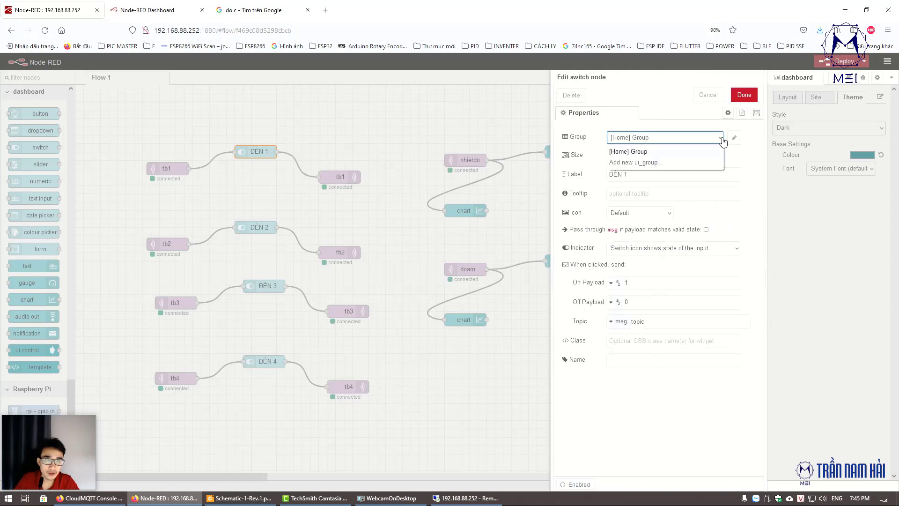
pyautogui.click(693, 151)
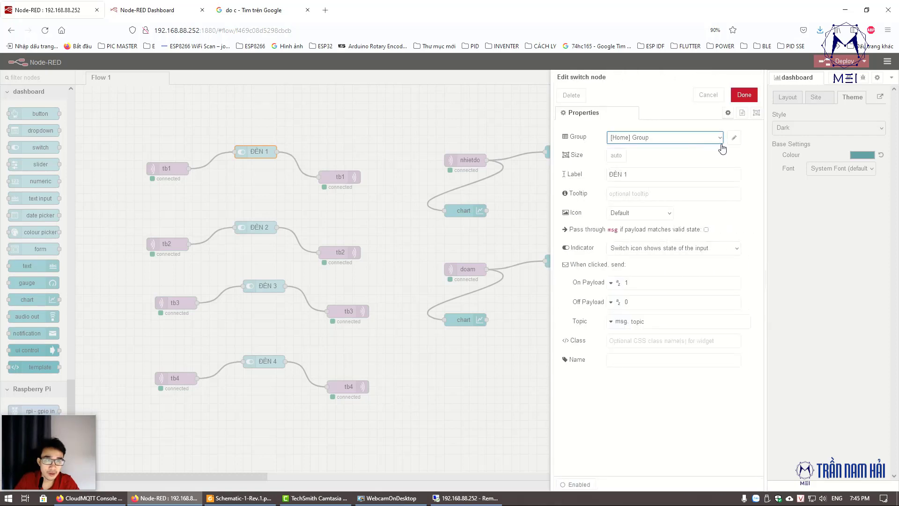
pyautogui.click(617, 156)
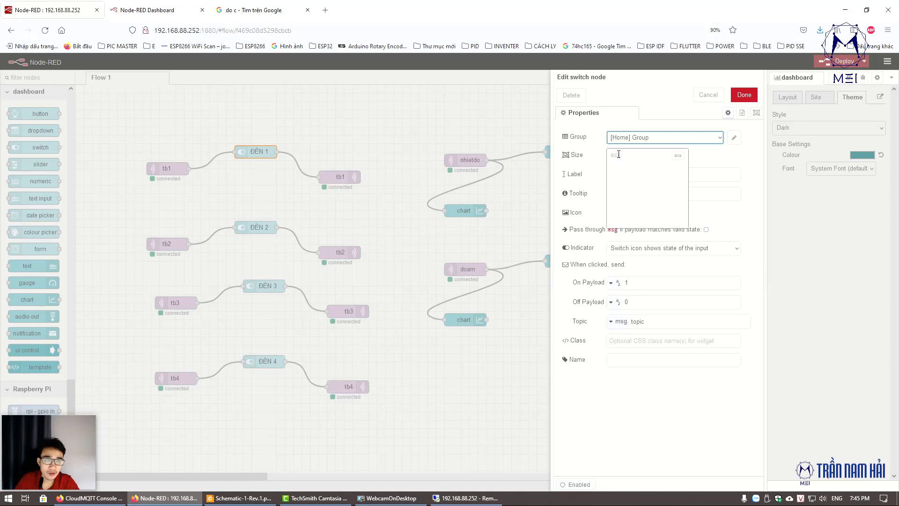
pyautogui.click(680, 169)
pyautogui.click(743, 95)
pyautogui.click(838, 62)
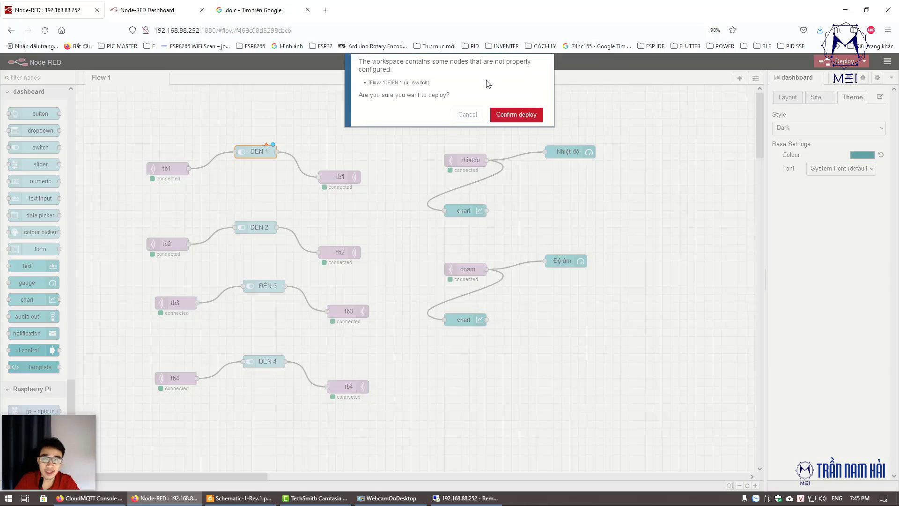
pyautogui.click(524, 115)
# Step: Reload the dashboard page to check it, then reopen the ĐÈN 1 switch's properties
pyautogui.click(147, 10)
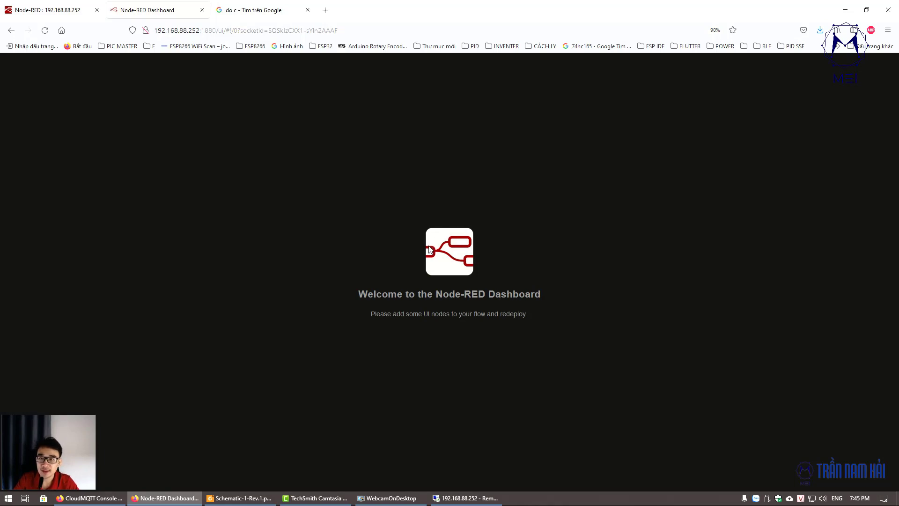
pyautogui.rightClick(311, 178)
pyautogui.click(366, 186)
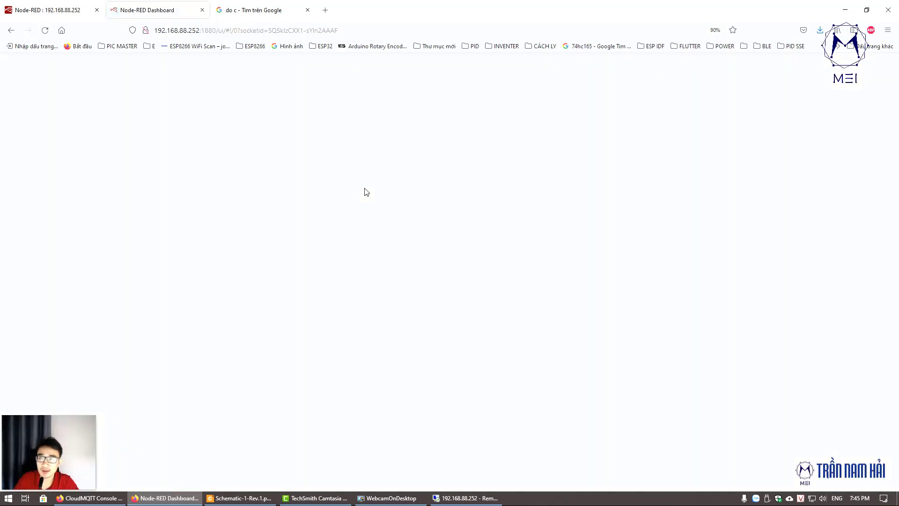
pyautogui.hotkey('ctrl', 'Tab')
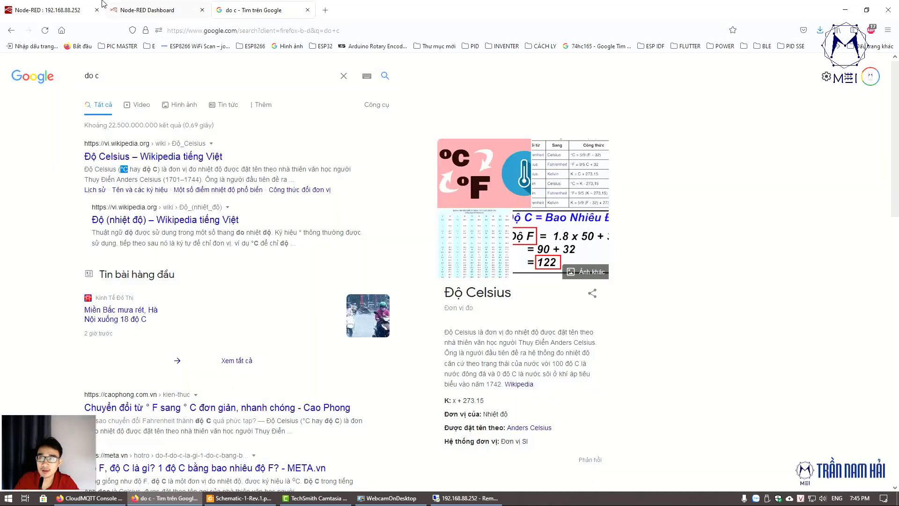
pyautogui.hotkey('ctrl', 'Tab')
pyautogui.doubleClick(265, 152)
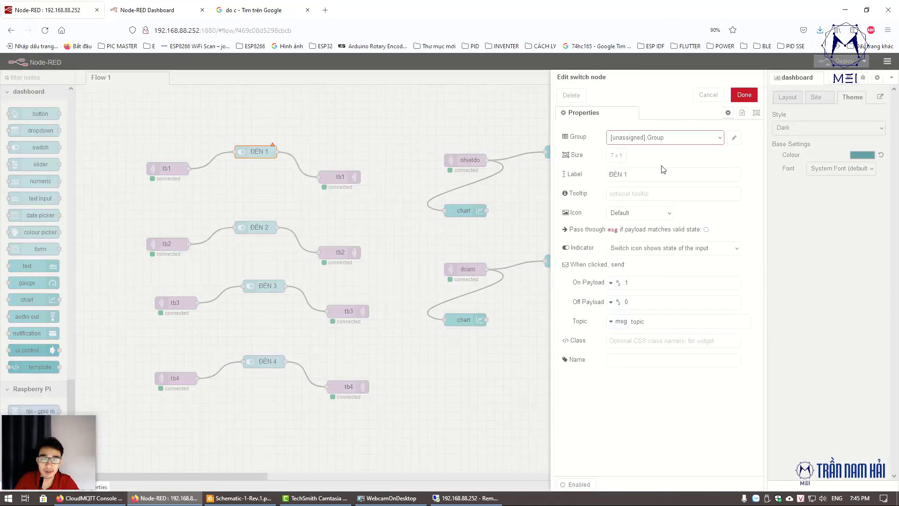
# Step: Put ĐÈN 1 in a new dashboard group on a new tab named 'SMART HOME'
pyautogui.click(694, 143)
pyautogui.click(695, 155)
pyautogui.click(734, 138)
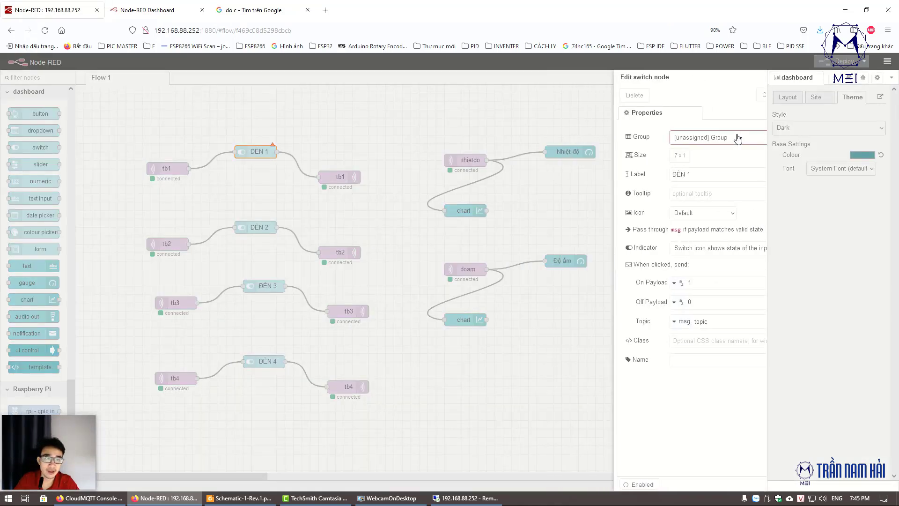
pyautogui.click(641, 137)
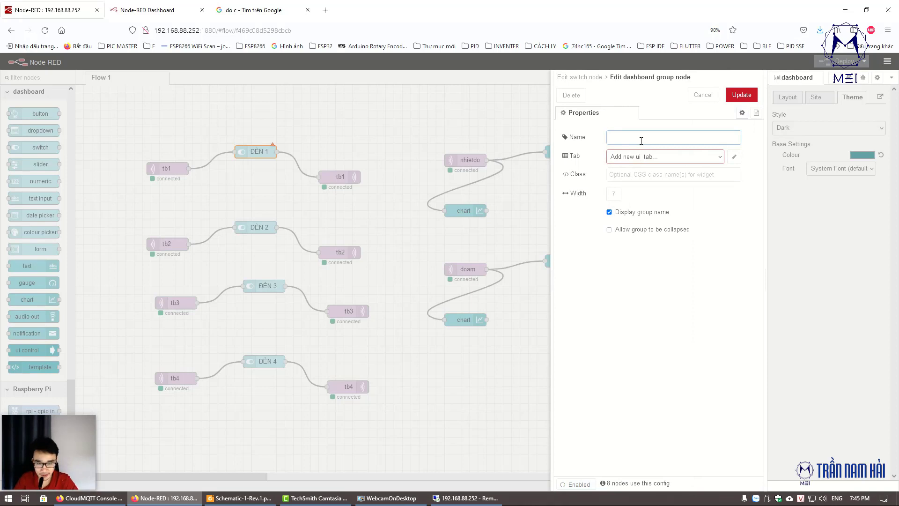
pyautogui.click(734, 156)
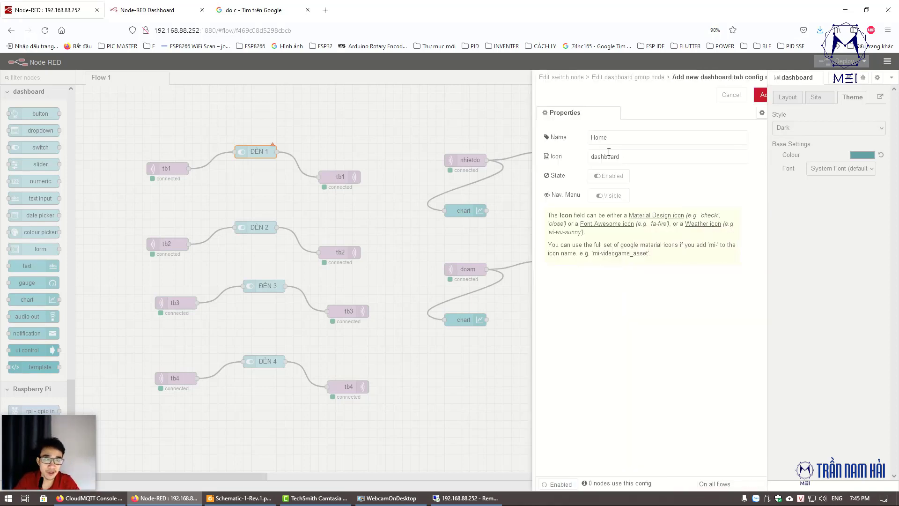
pyautogui.doubleClick(644, 142)
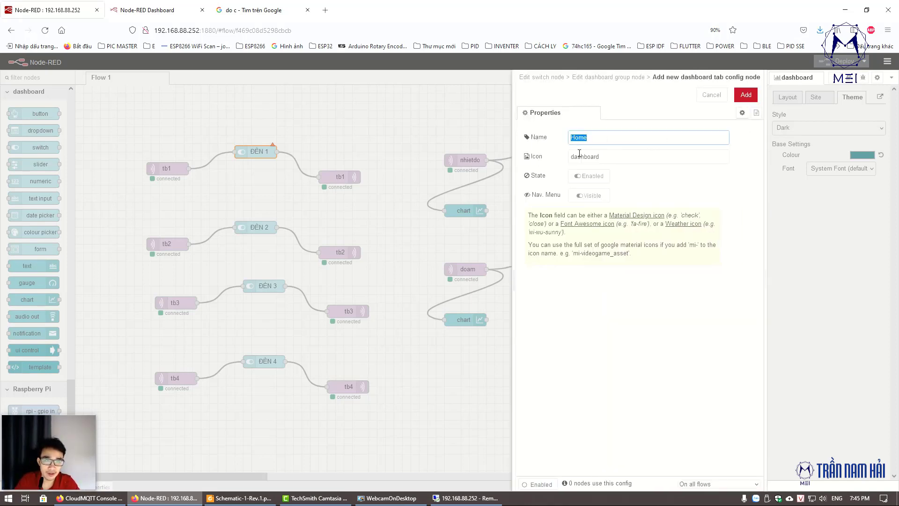
pyautogui.write('SMART HOME')
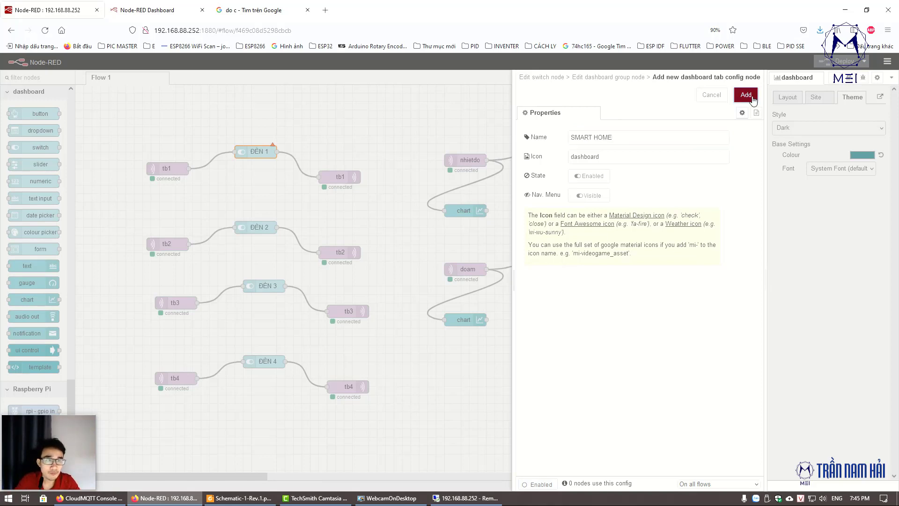
pyautogui.click(746, 94)
pyautogui.click(747, 95)
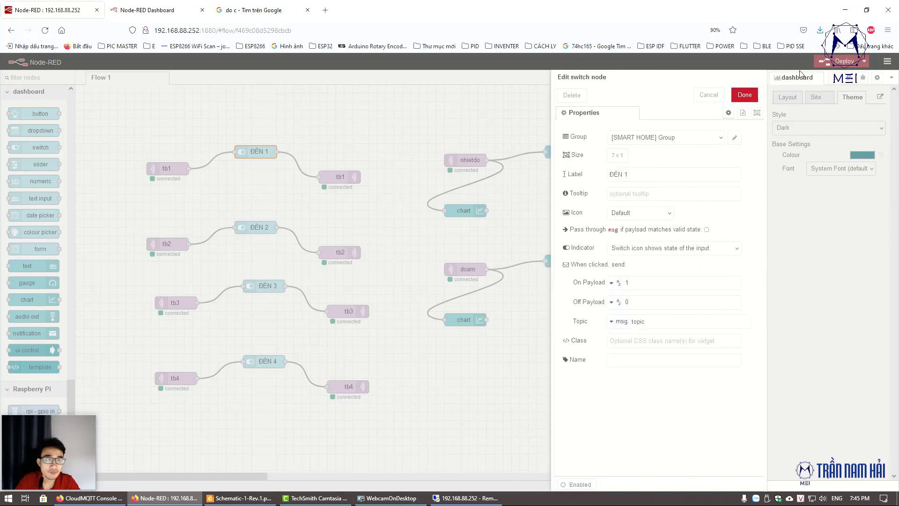
pyautogui.click(744, 95)
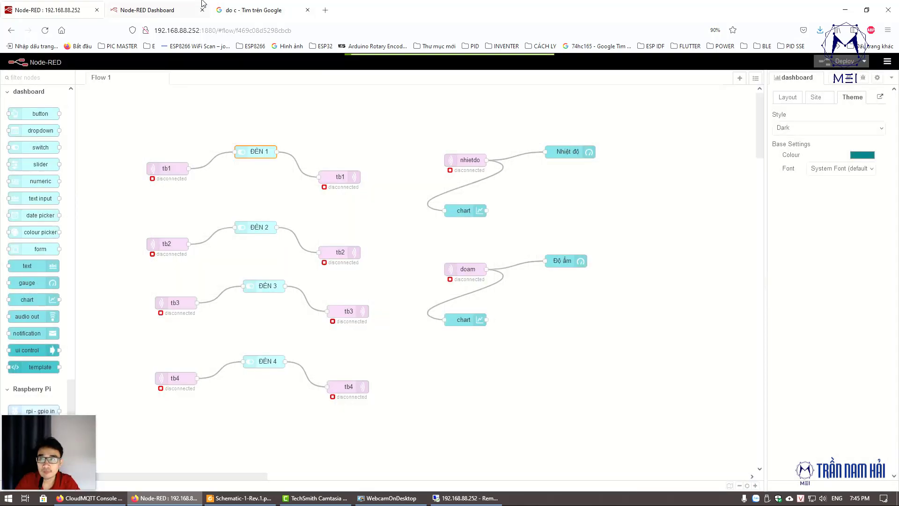
# Step: Check the SMART HOME title on the dashboard, then reopen ĐÈN 1's properties
pyautogui.click(150, 9)
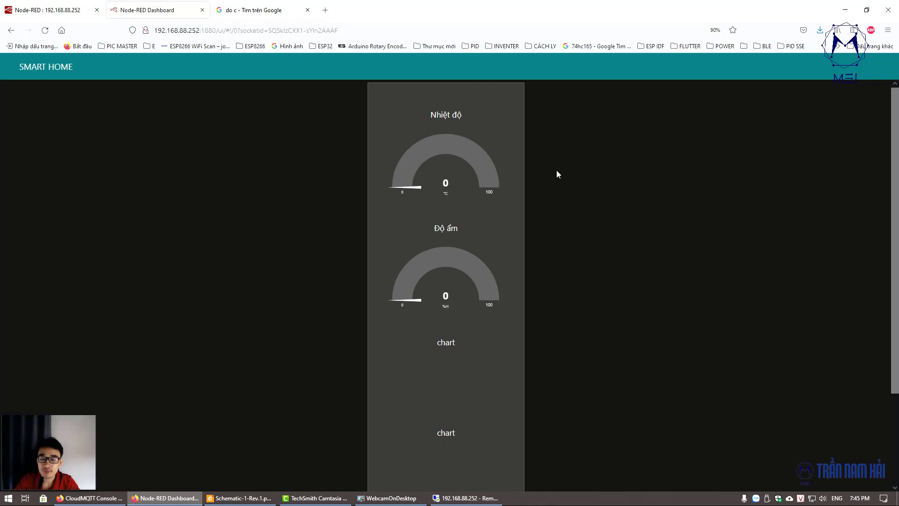
pyautogui.scroll(-3, 557, 170)
pyautogui.scroll(3, 557, 171)
pyautogui.click(70, 5)
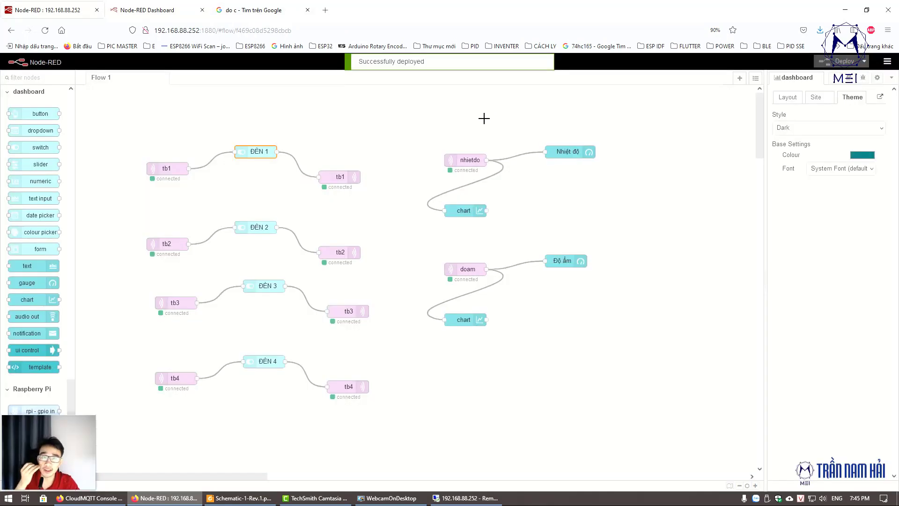
pyautogui.doubleClick(253, 151)
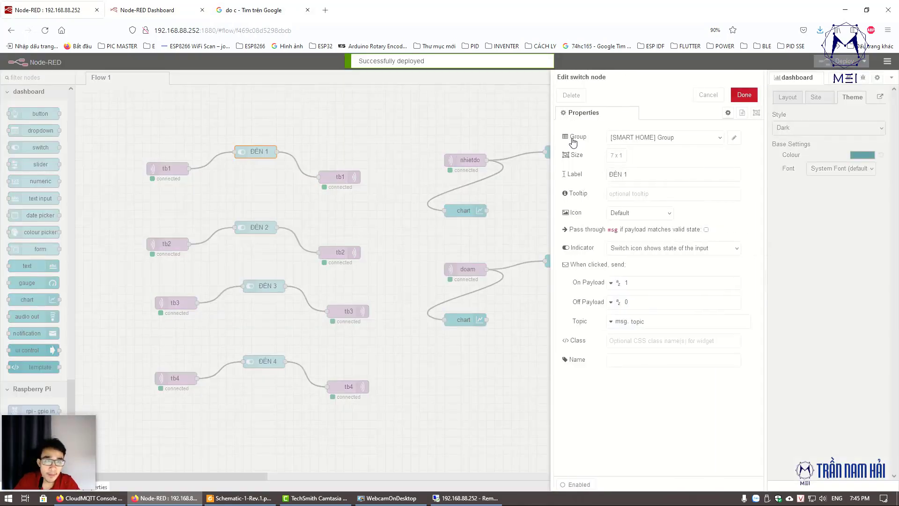
# Step: Give the SMART HOME group a wider width, deploy, and view the enlarged gauges on the dashboard
pyautogui.click(572, 137)
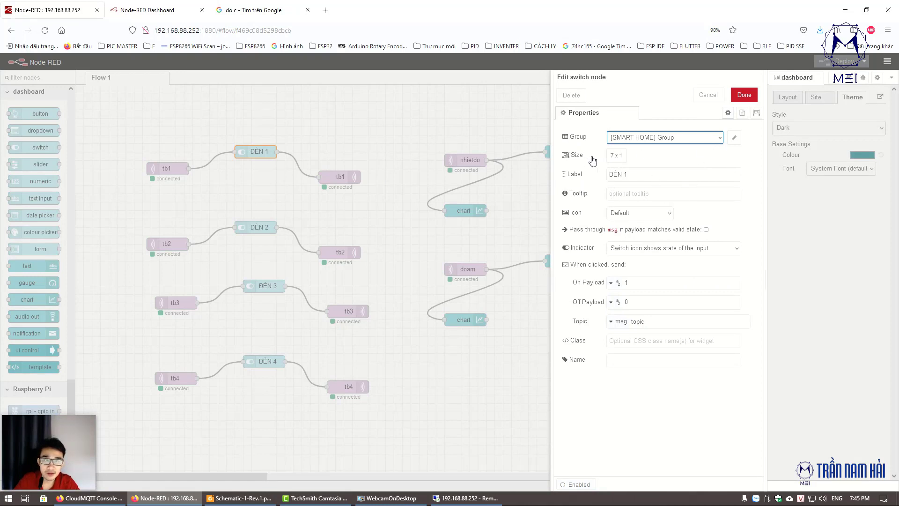
pyautogui.click(572, 158)
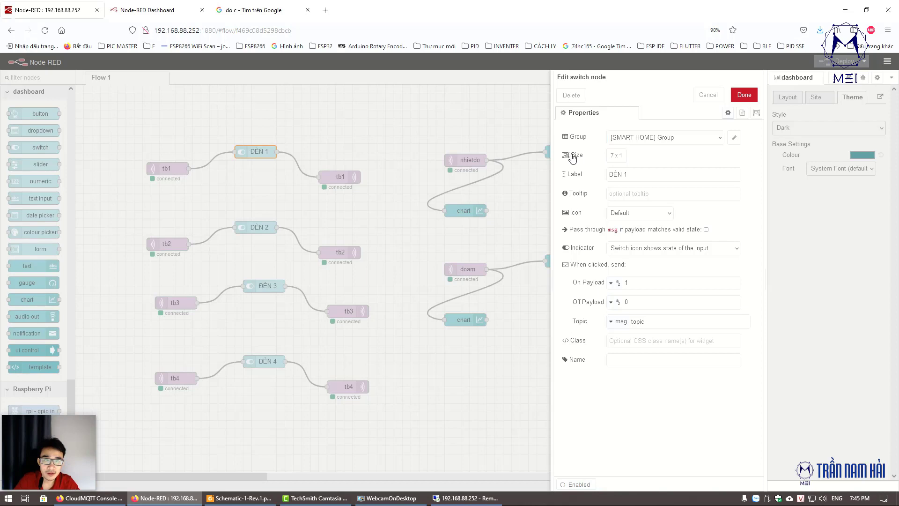
pyautogui.click(734, 139)
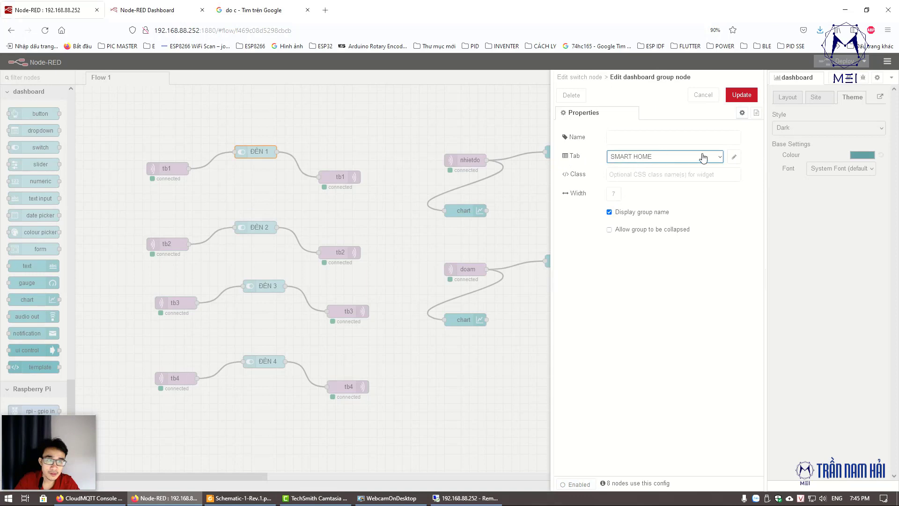
pyautogui.click(712, 158)
pyautogui.click(751, 216)
pyautogui.click(617, 194)
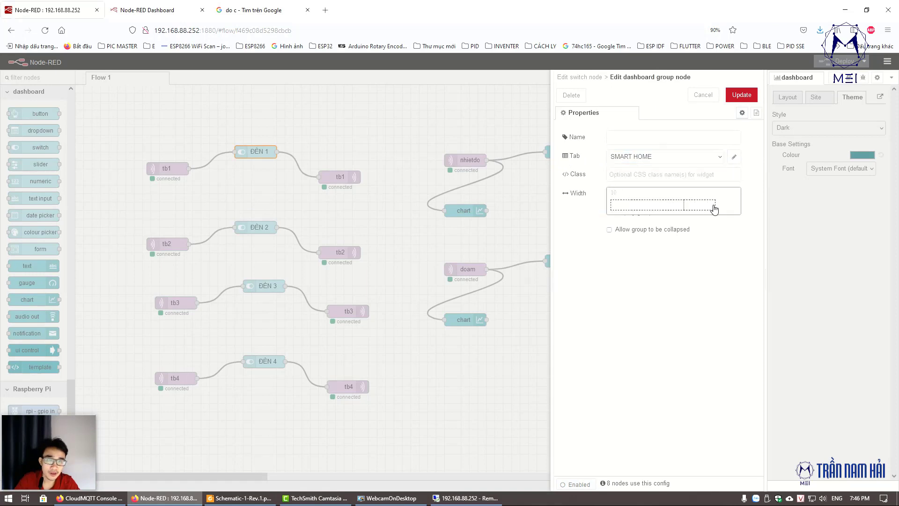
pyautogui.click(711, 207)
pyautogui.click(745, 94)
pyautogui.click(748, 96)
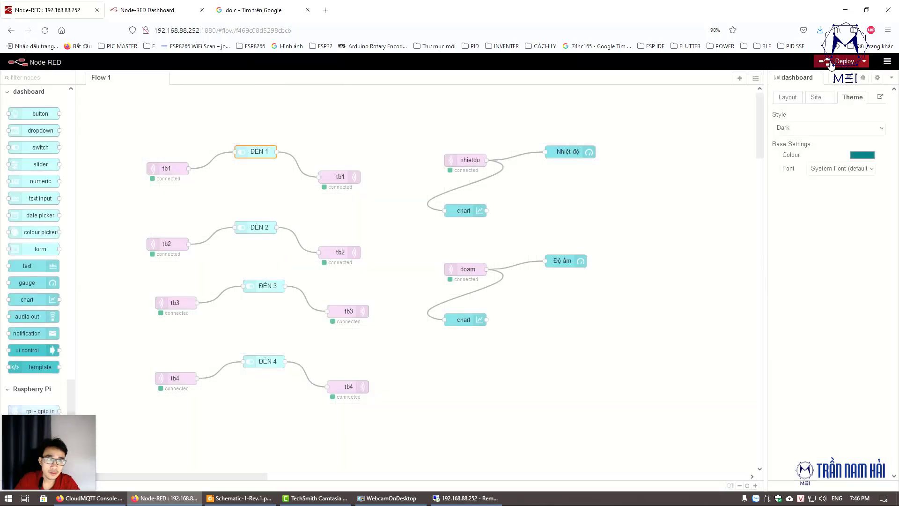
pyautogui.click(841, 61)
pyautogui.click(154, 10)
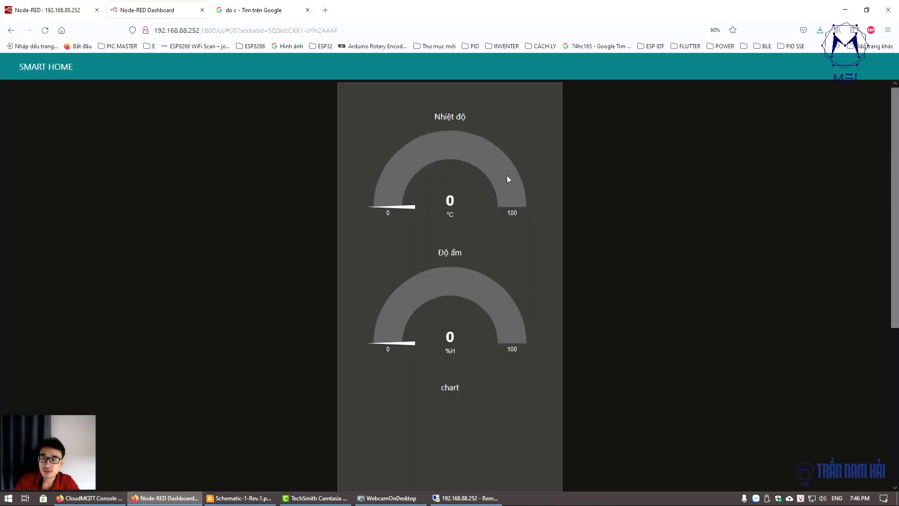
# Step: Scroll through the dashboard widgets, then go back to the flow editor
pyautogui.scroll(-5, 537, 186)
pyautogui.scroll(-1, 537, 186)
pyautogui.scroll(6, 538, 186)
pyautogui.scroll(-3, 538, 183)
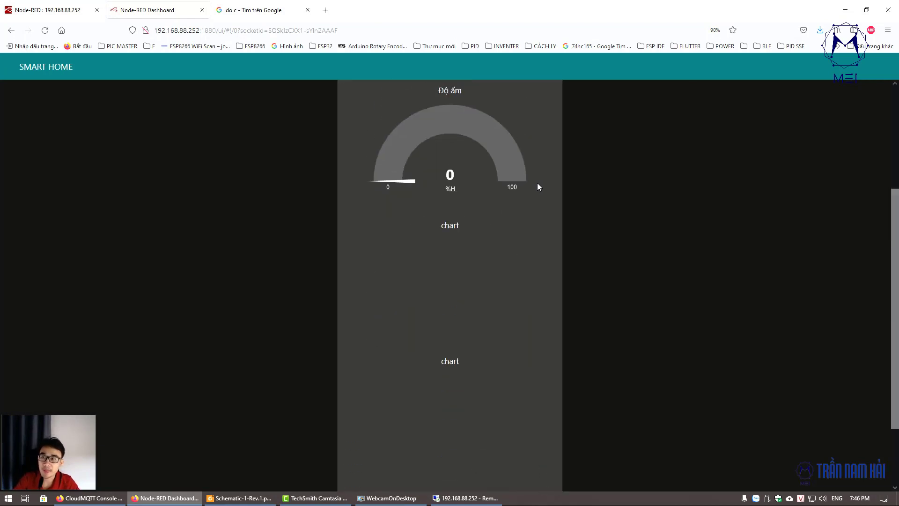
pyautogui.scroll(-2, 538, 183)
pyautogui.scroll(4, 538, 183)
pyautogui.scroll(-5, 537, 186)
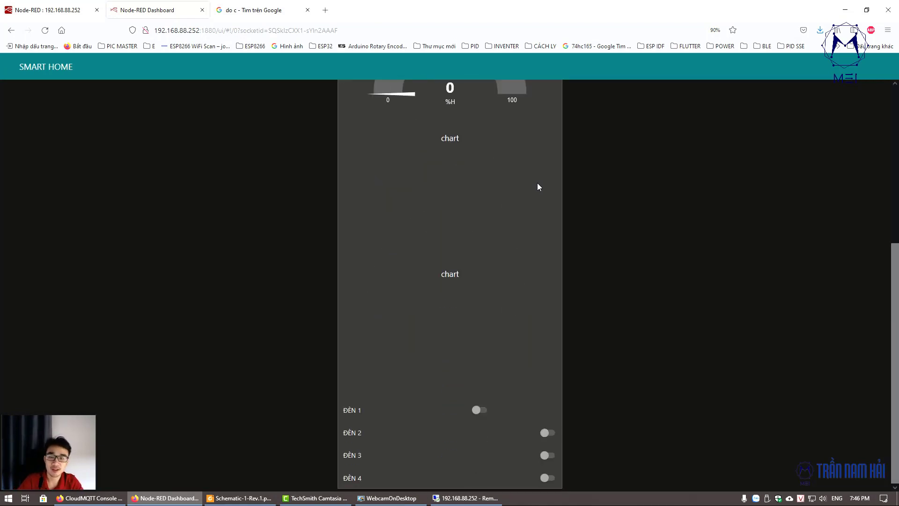
pyautogui.click(69, 7)
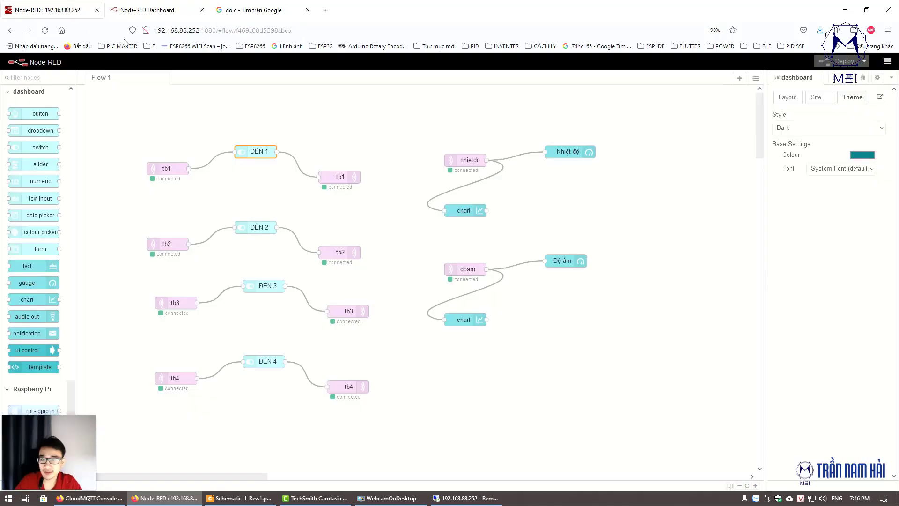
# Step: Set the ĐÈN 1 switch size to auto, keeping its group, and view the dashboard
pyautogui.doubleClick(255, 151)
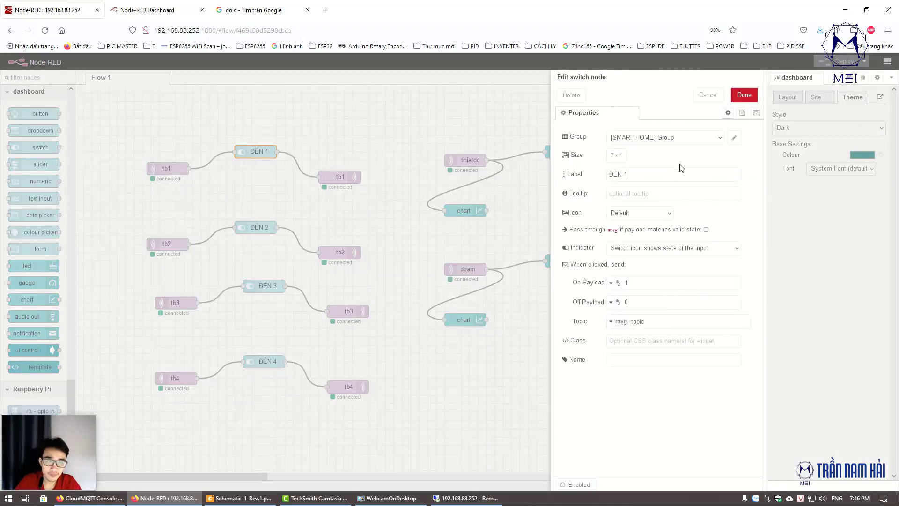
pyautogui.click(689, 138)
pyautogui.click(677, 152)
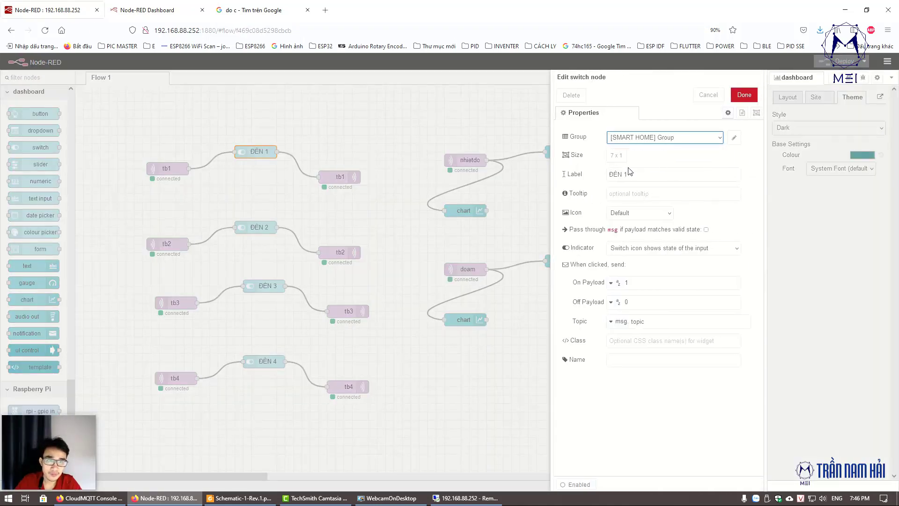
pyautogui.click(616, 155)
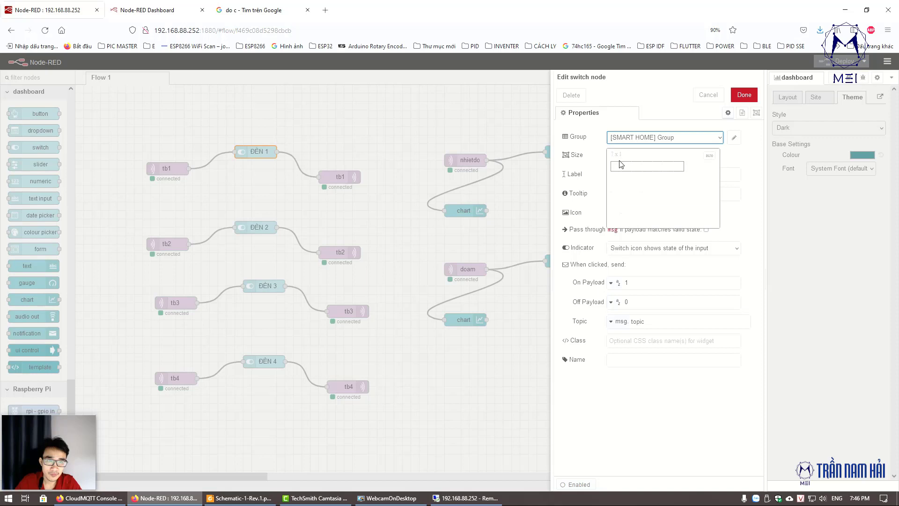
pyautogui.click(710, 155)
pyautogui.click(744, 95)
pyautogui.click(149, 10)
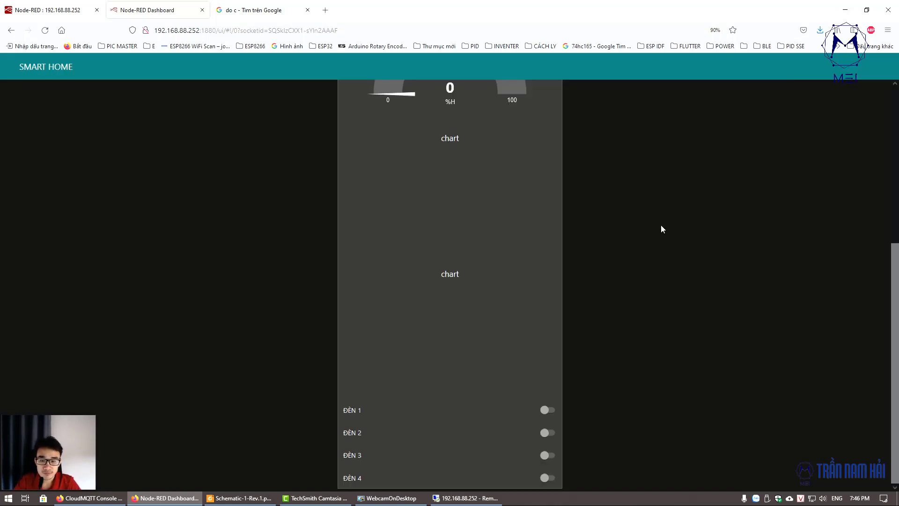
# Step: Restore the browser window down, nudge it up-left, then maximize it again
pyautogui.click(867, 10)
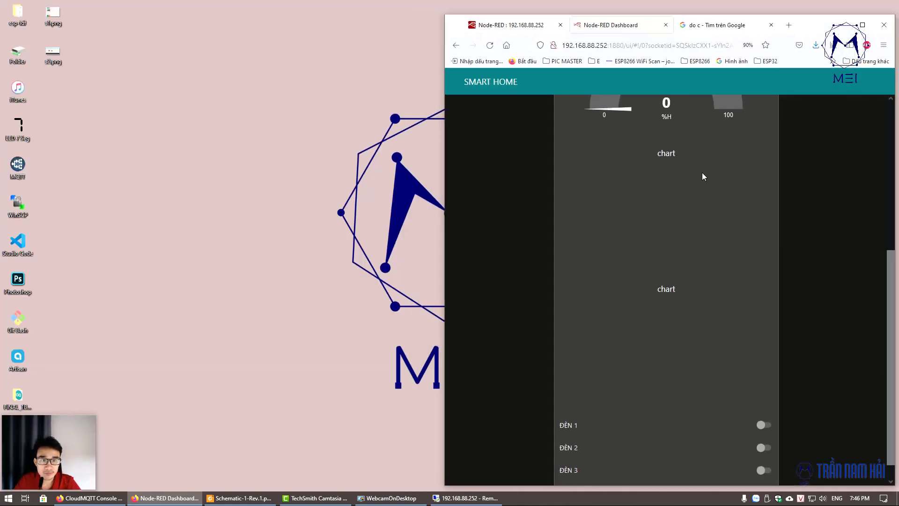
pyautogui.scroll(-1, 676, 274)
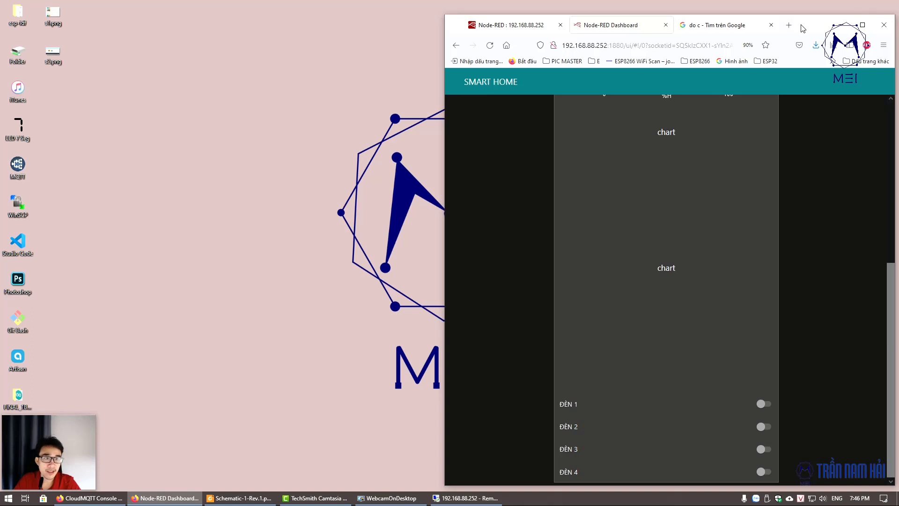
pyautogui.moveTo(803, 28); pyautogui.dragTo(794, 19)
pyautogui.scroll(3, 814, 248)
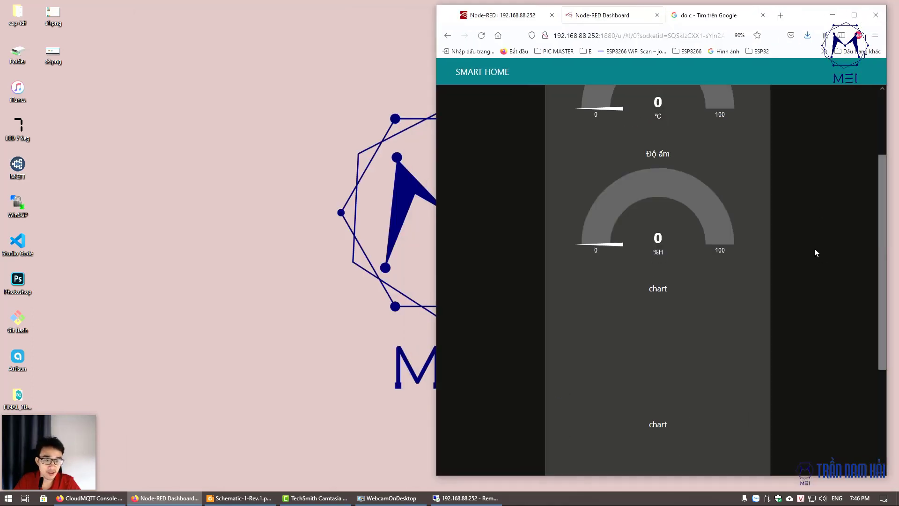
pyautogui.scroll(-3, 814, 248)
pyautogui.scroll(1, 814, 248)
pyautogui.scroll(-1, 814, 248)
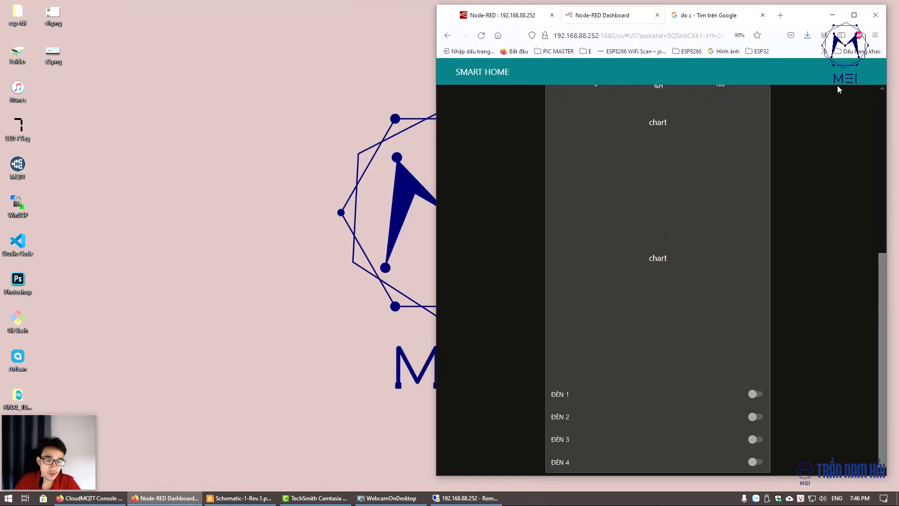
pyautogui.click(854, 15)
# Step: Scroll the dashboard and return to the Node-RED flow editor
pyautogui.scroll(3, 537, 224)
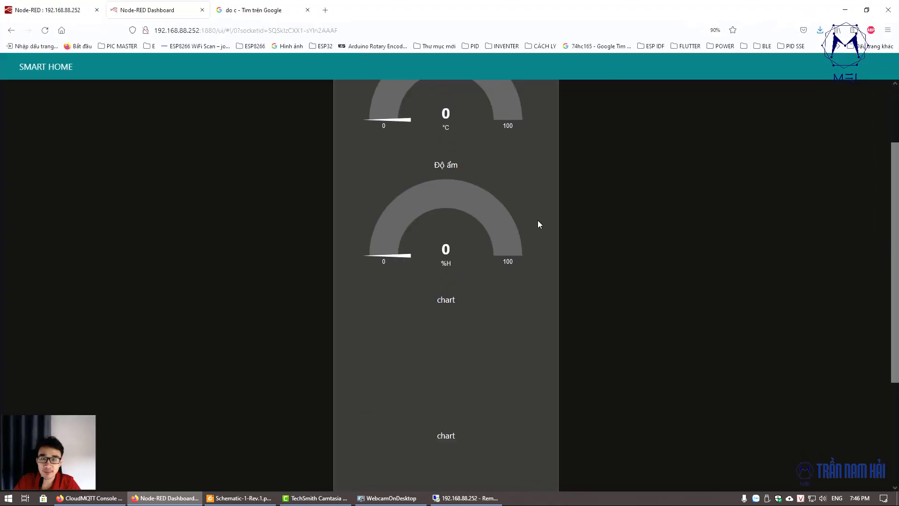
pyautogui.scroll(2, 537, 224)
pyautogui.scroll(-1, 538, 224)
pyautogui.scroll(-3, 537, 224)
pyautogui.scroll(4, 537, 224)
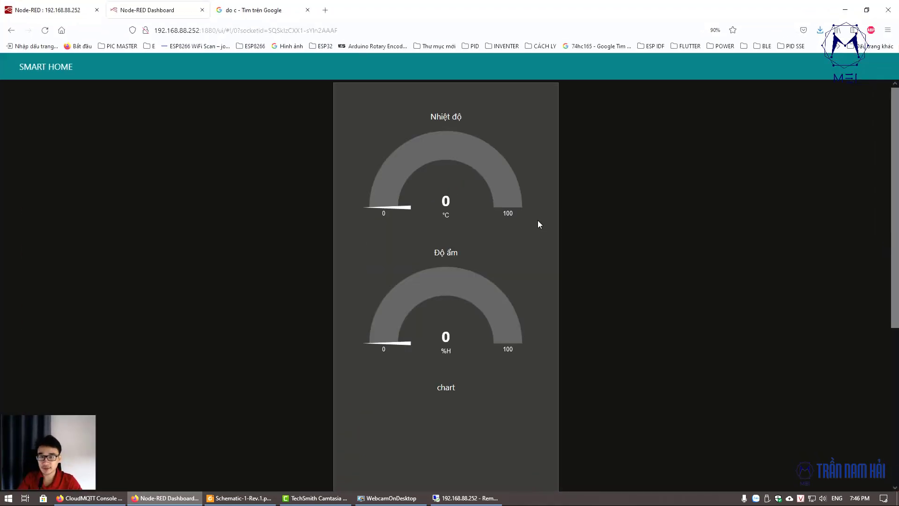
pyautogui.scroll(-3, 537, 224)
pyautogui.scroll(3, 538, 224)
pyautogui.click(74, 5)
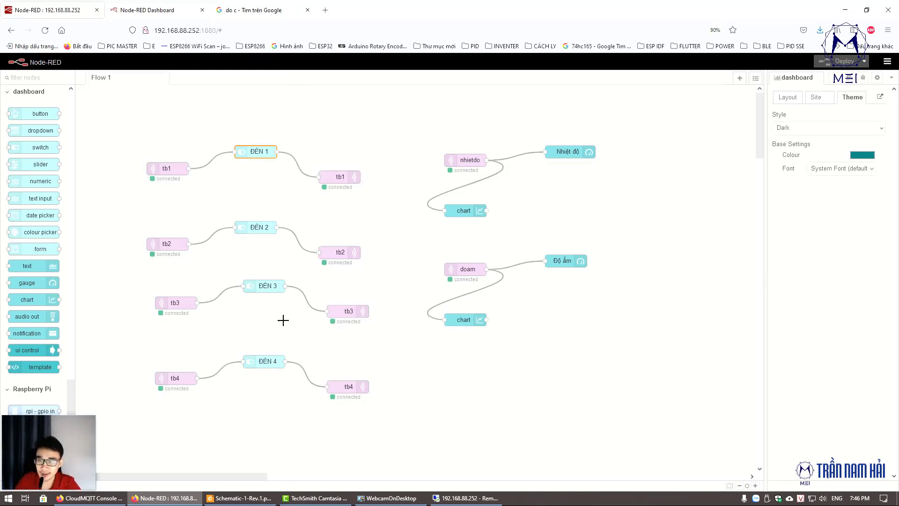
# Step: Assign the Nhiệt độ gauge to a new dashboard group named 'CẢM BIẾN'
pyautogui.doubleClick(465, 163)
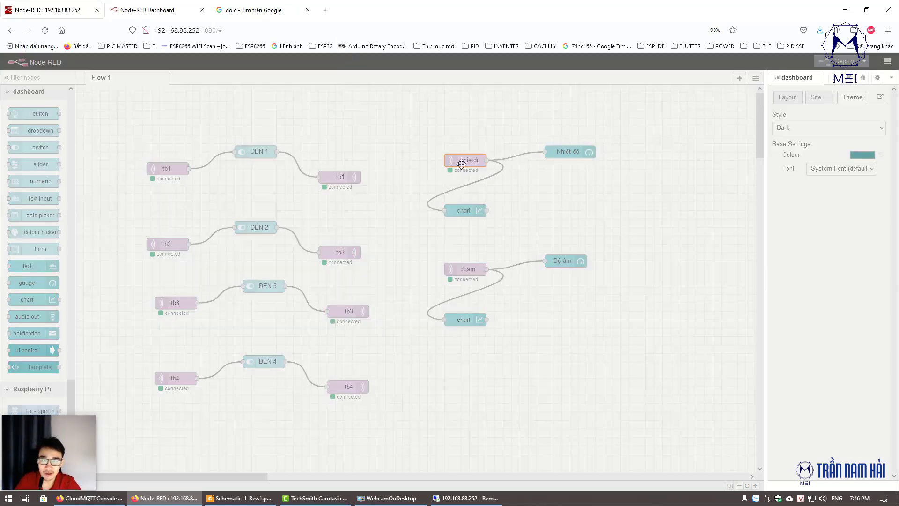
pyautogui.click(708, 94)
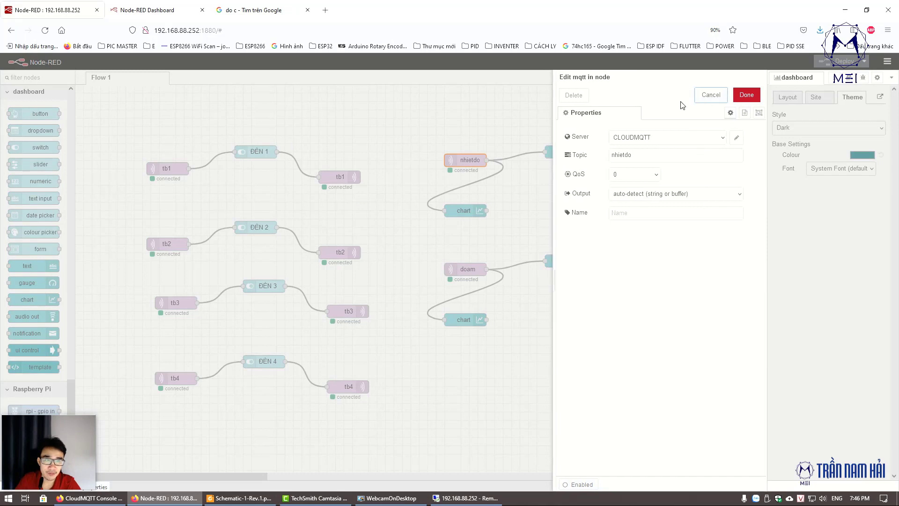
pyautogui.doubleClick(559, 152)
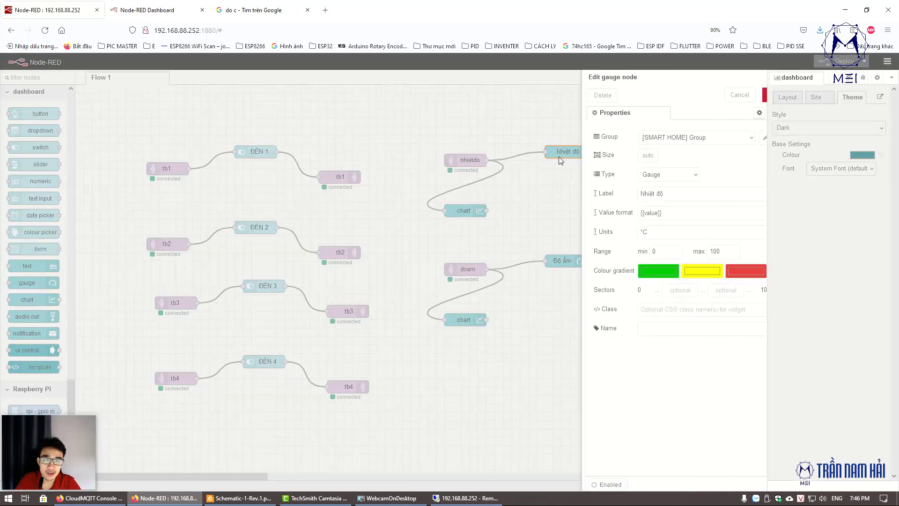
pyautogui.click(720, 137)
pyautogui.click(683, 157)
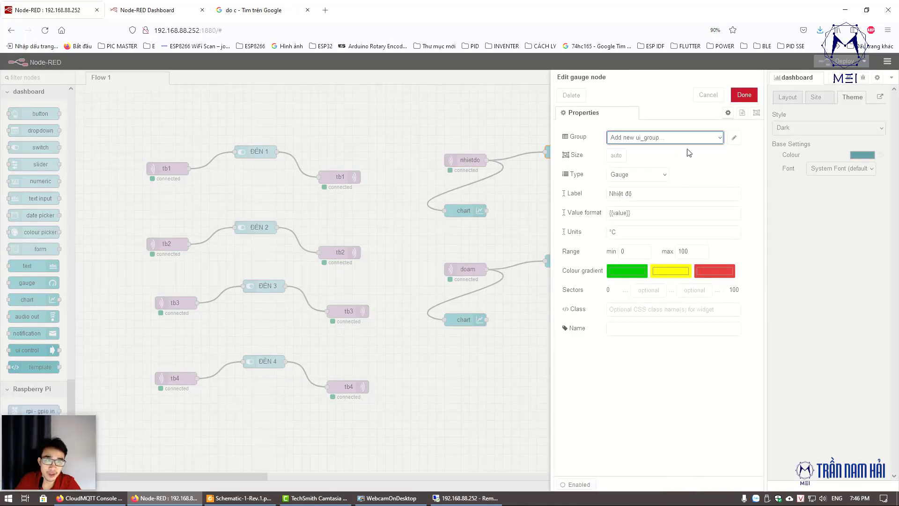
pyautogui.click(734, 137)
pyautogui.doubleClick(658, 137)
pyautogui.write('CẢM BIẾN')
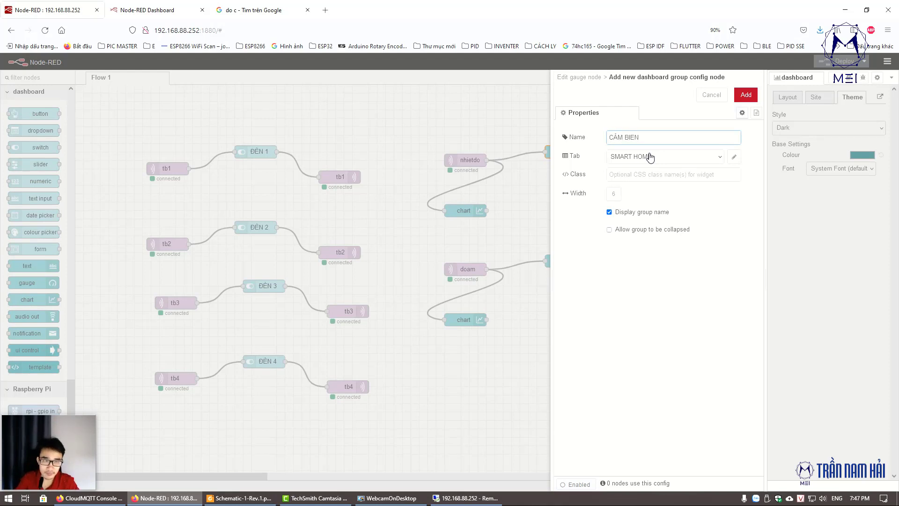
pyautogui.click(746, 95)
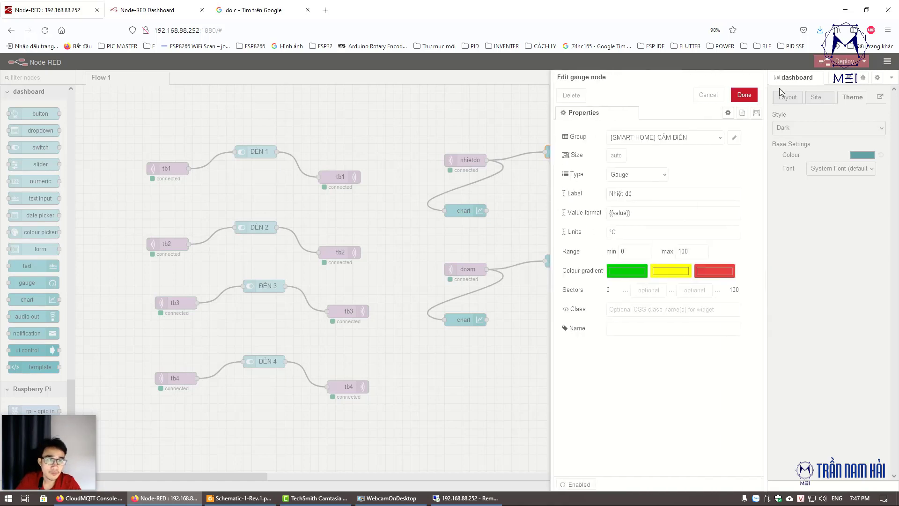
# Step: Save the Nhiệt độ gauge, deploy, and check its CẢM BIẾN card on the dashboard
pyautogui.click(752, 96)
pyautogui.click(842, 62)
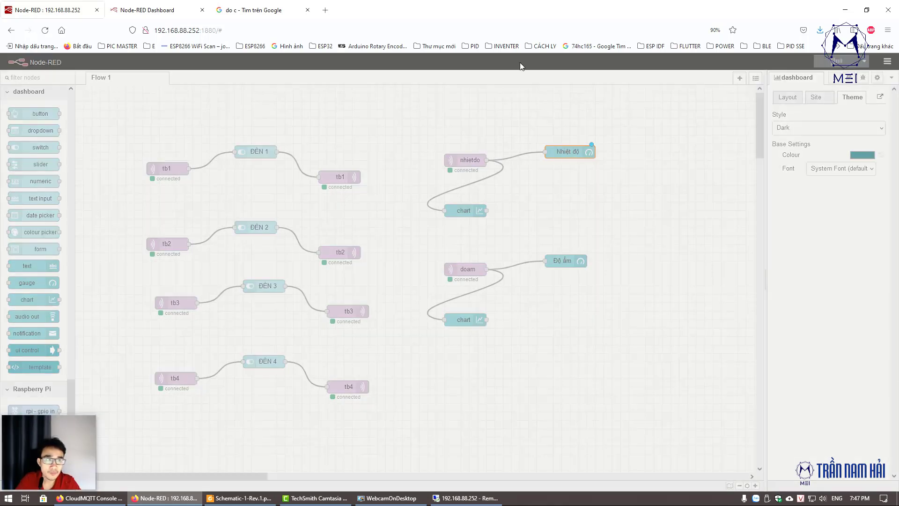
pyautogui.click(148, 10)
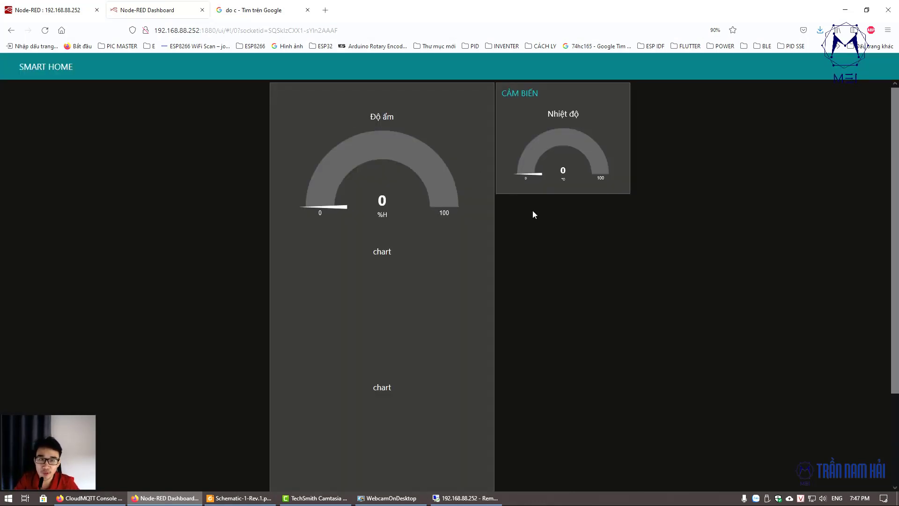
pyautogui.scroll(-3, 539, 216)
pyautogui.scroll(3, 552, 223)
pyautogui.scroll(-3, 555, 227)
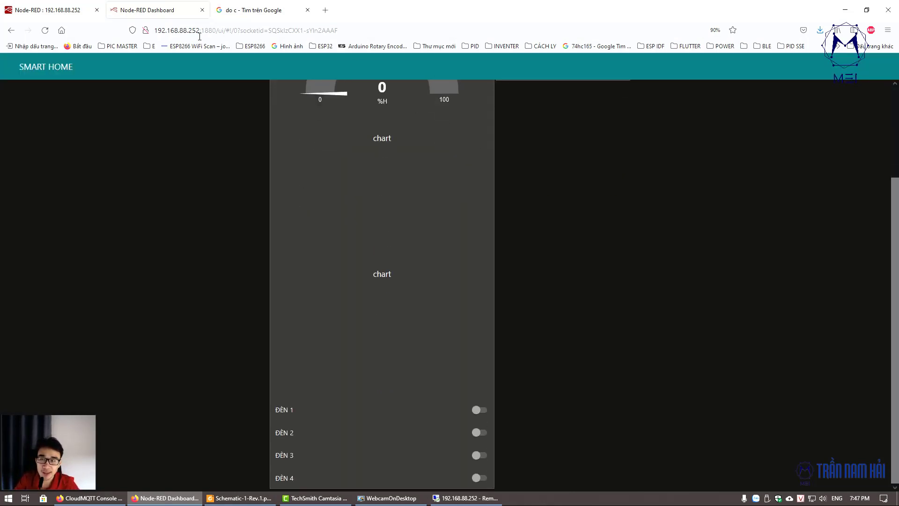
pyautogui.click(75, 7)
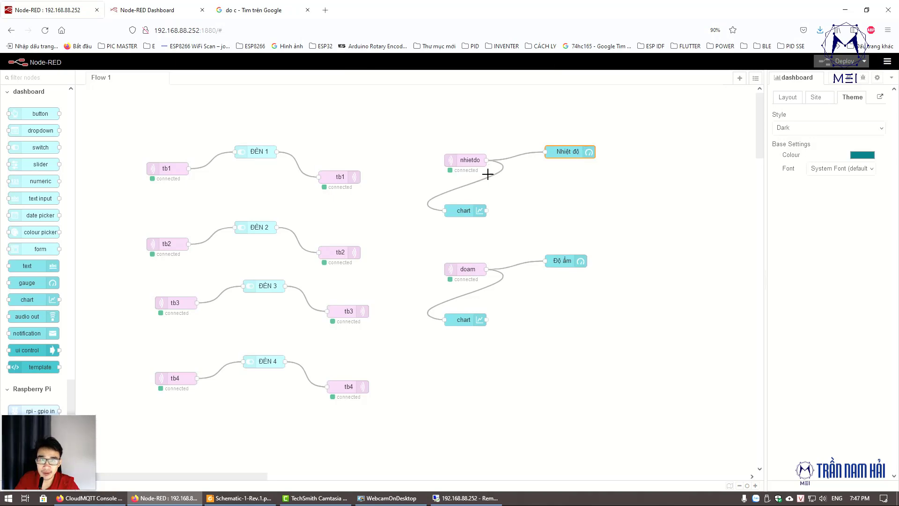
# Step: Move the upper chart and the Độ ẩm gauge into the [SMART HOME] CẢM BIẾN group
pyautogui.doubleClick(464, 210)
pyautogui.click(685, 138)
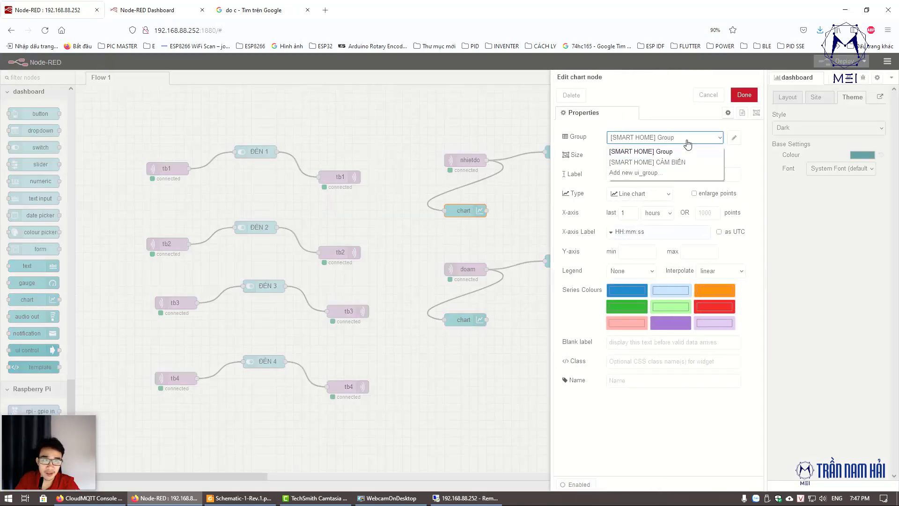
pyautogui.click(669, 163)
pyautogui.click(745, 95)
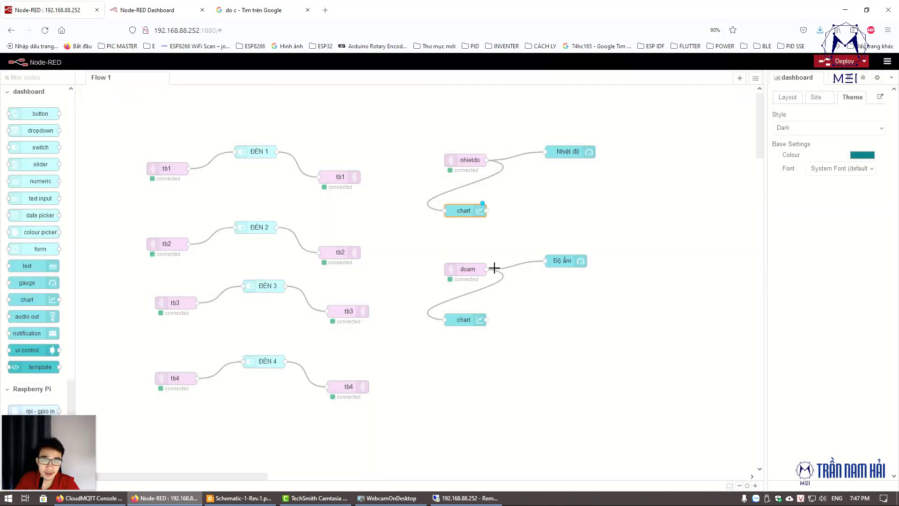
pyautogui.doubleClick(566, 261)
pyautogui.click(681, 138)
pyautogui.click(670, 163)
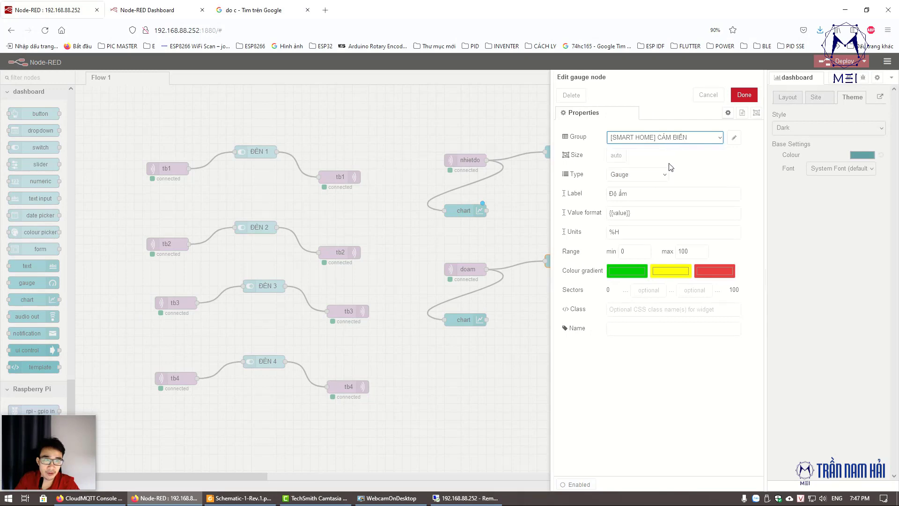
pyautogui.click(744, 94)
# Step: Move the lower chart into the CẢM BIẾN group as well
pyautogui.doubleClick(562, 258)
pyautogui.press('Escape')
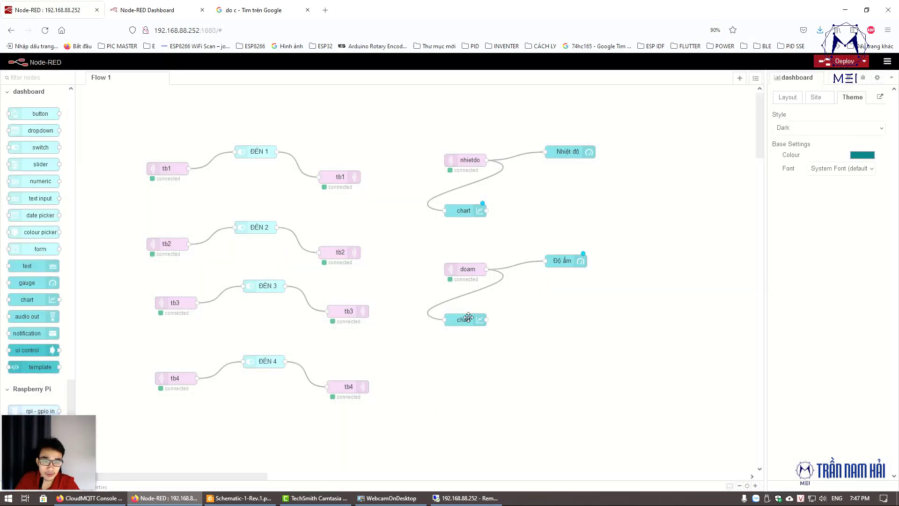
pyautogui.click(465, 319)
pyautogui.doubleClick(445, 322)
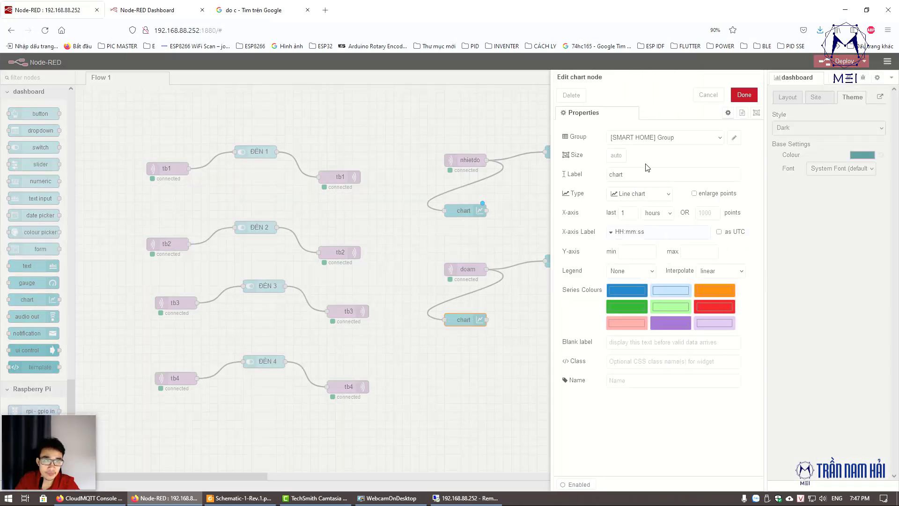
pyautogui.click(682, 138)
pyautogui.click(670, 162)
pyautogui.click(744, 98)
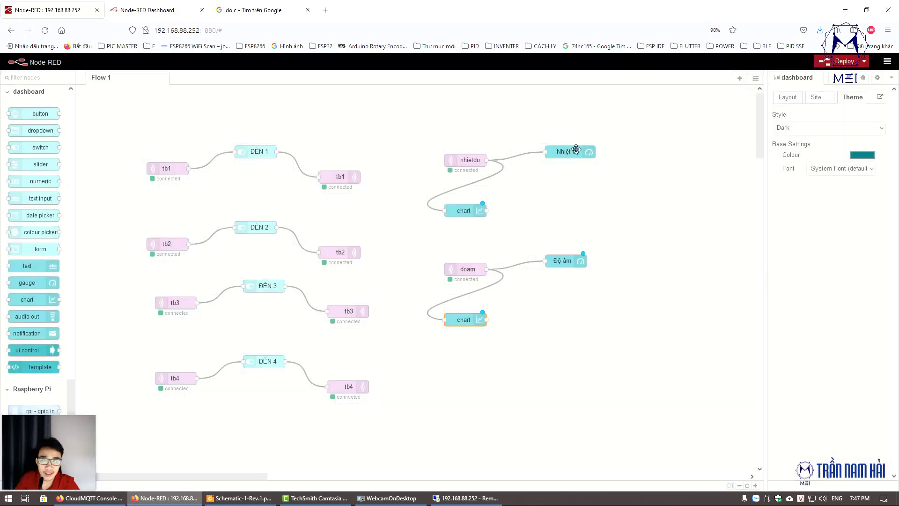
# Step: Inspect the switches' group width via ĐÈN 1 and ĐÈN 2, and the Nhiệt độ gauge's CẢM BIẾN group
pyautogui.doubleClick(269, 153)
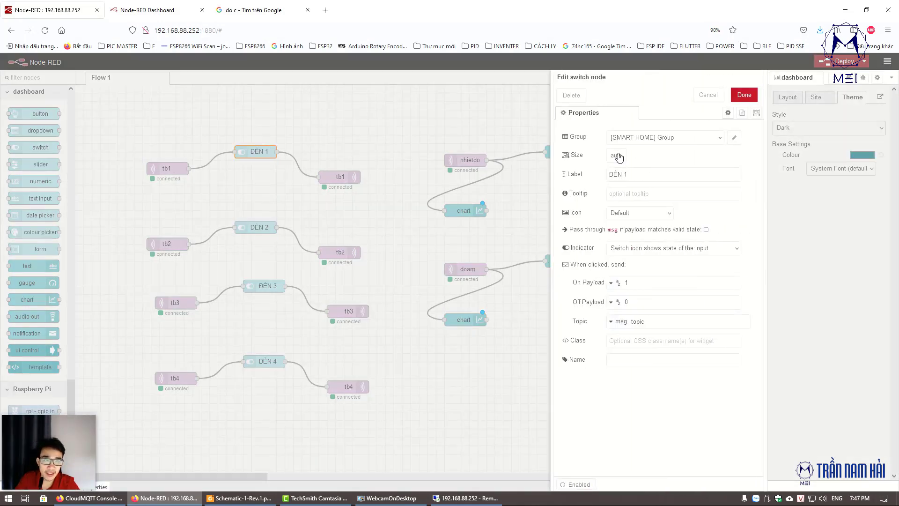
pyautogui.click(618, 155)
pyautogui.click(620, 153)
pyautogui.press('Escape')
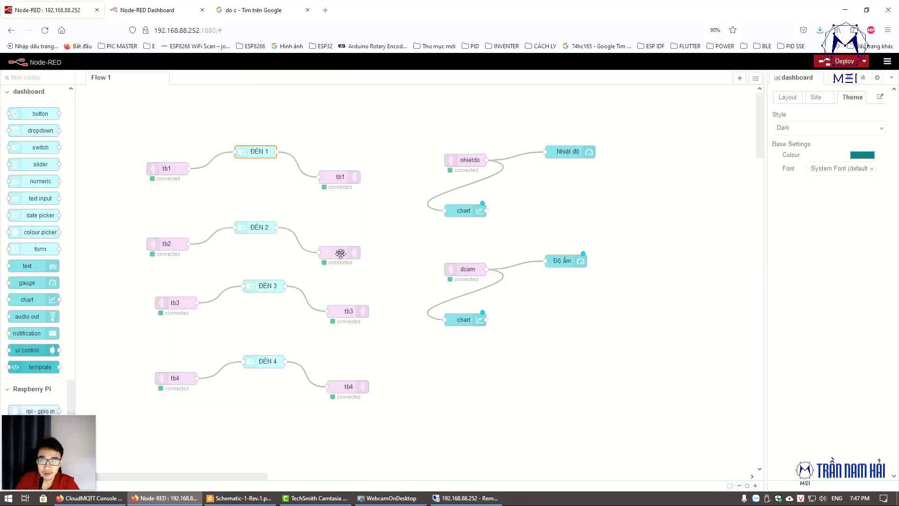
pyautogui.doubleClick(263, 228)
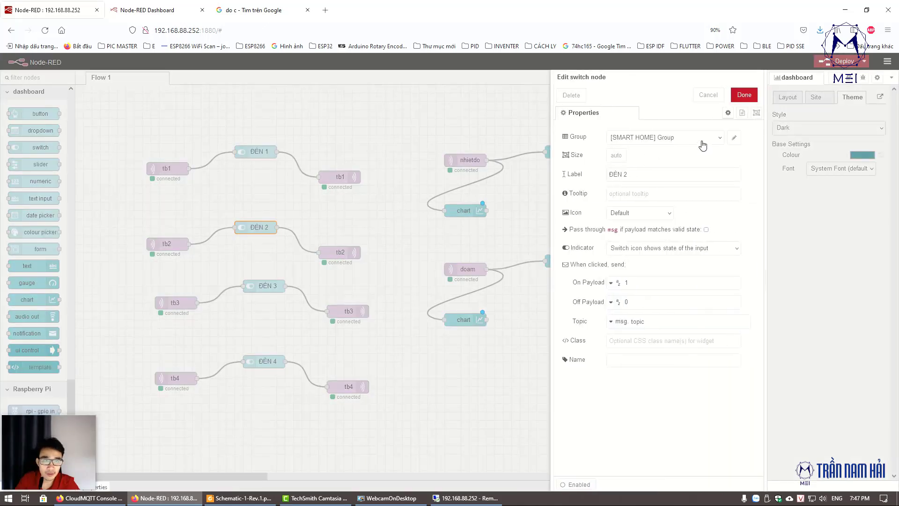
pyautogui.click(732, 138)
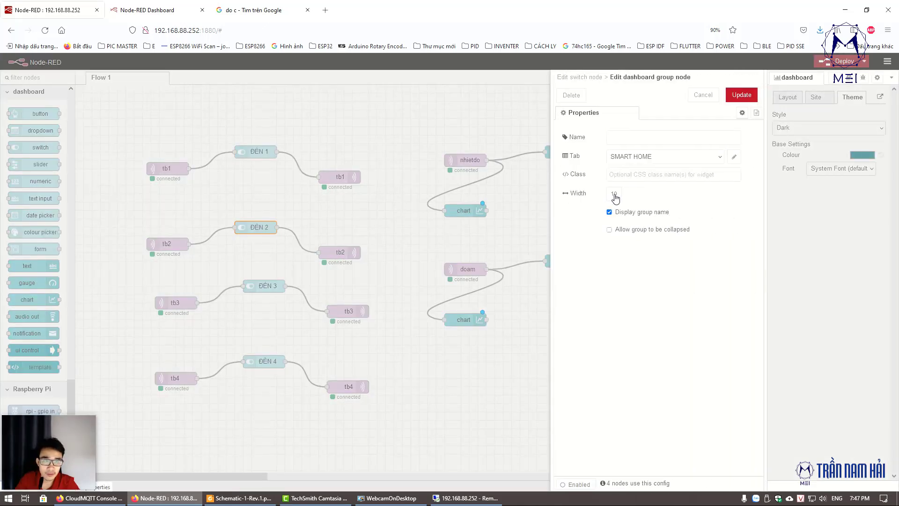
pyautogui.click(615, 197)
pyautogui.click(702, 95)
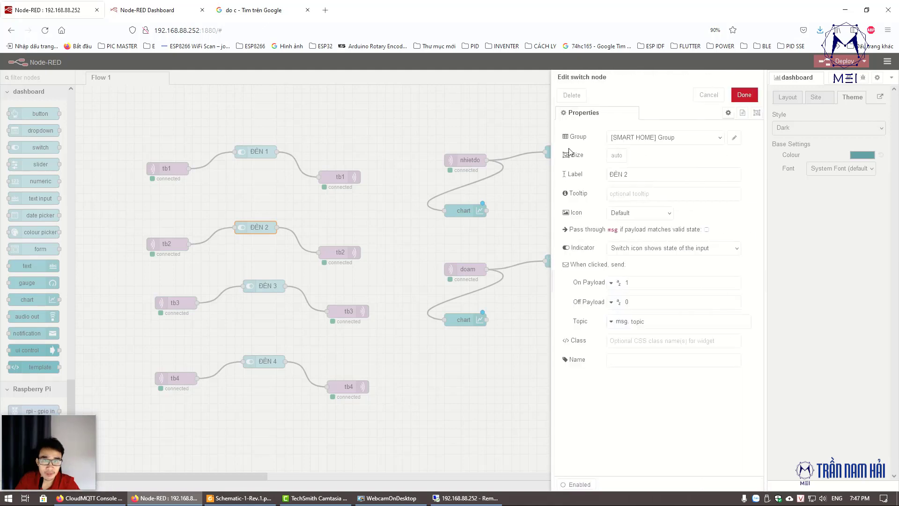
pyautogui.press('Escape')
pyautogui.doubleClick(571, 151)
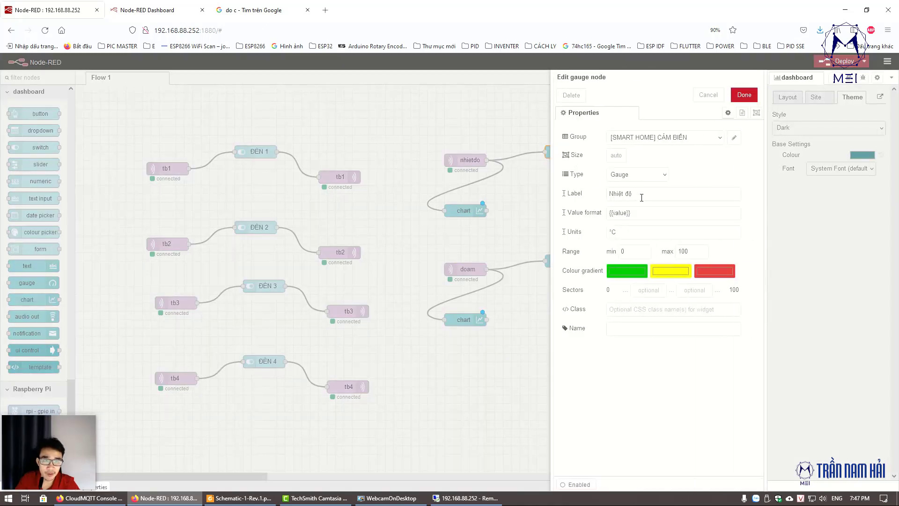
pyautogui.click(734, 138)
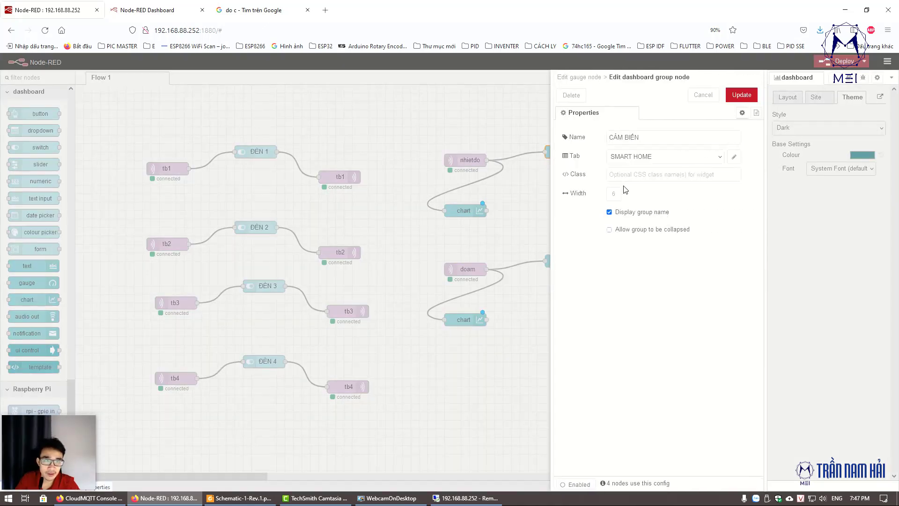
pyautogui.click(731, 94)
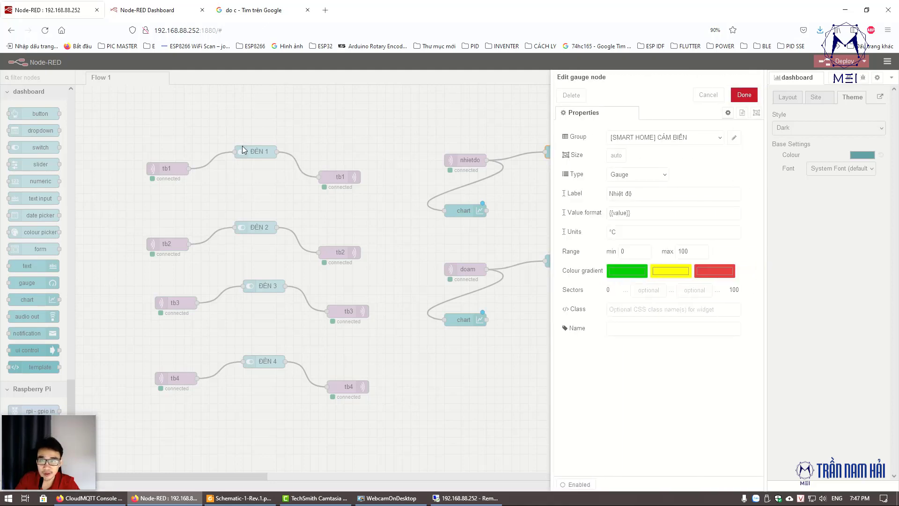
pyautogui.press('Escape')
# Step: Set the light-switch group's width to 6 from the ĐÈN 1 switch
pyautogui.doubleClick(243, 150)
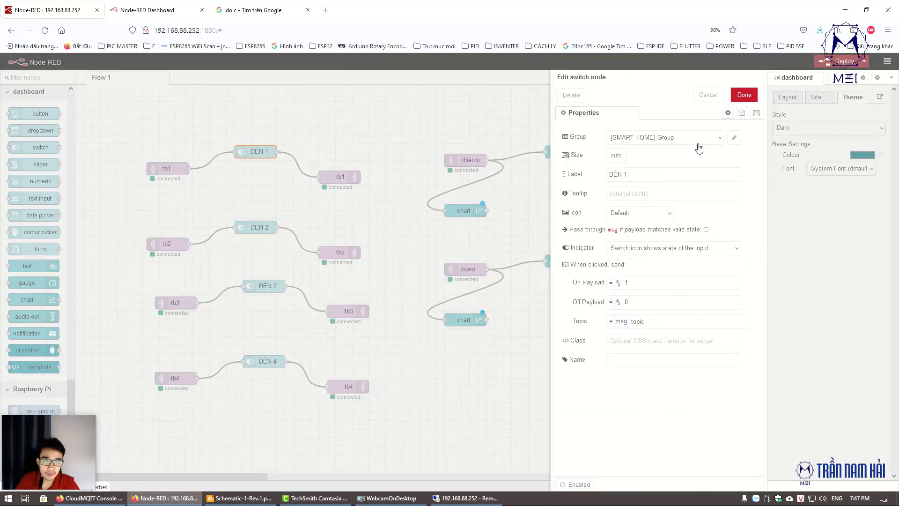
pyautogui.click(733, 138)
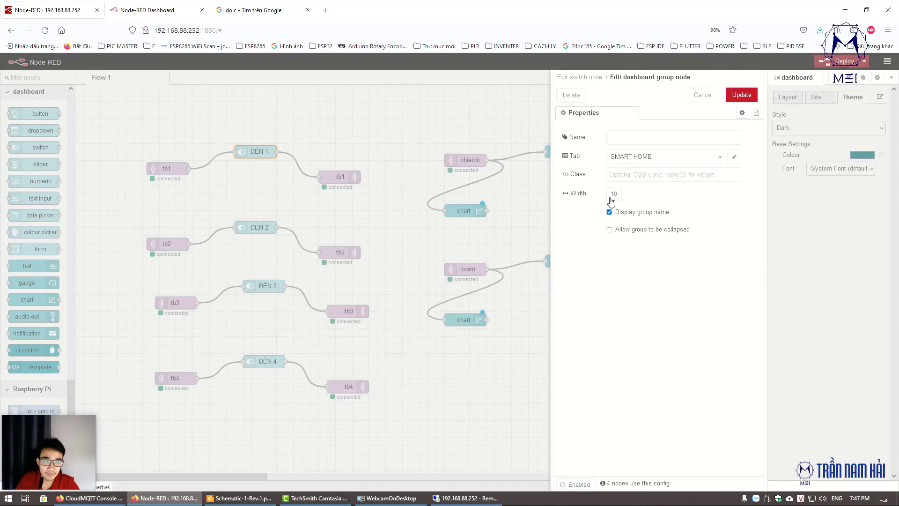
pyautogui.click(616, 195)
pyautogui.click(616, 195)
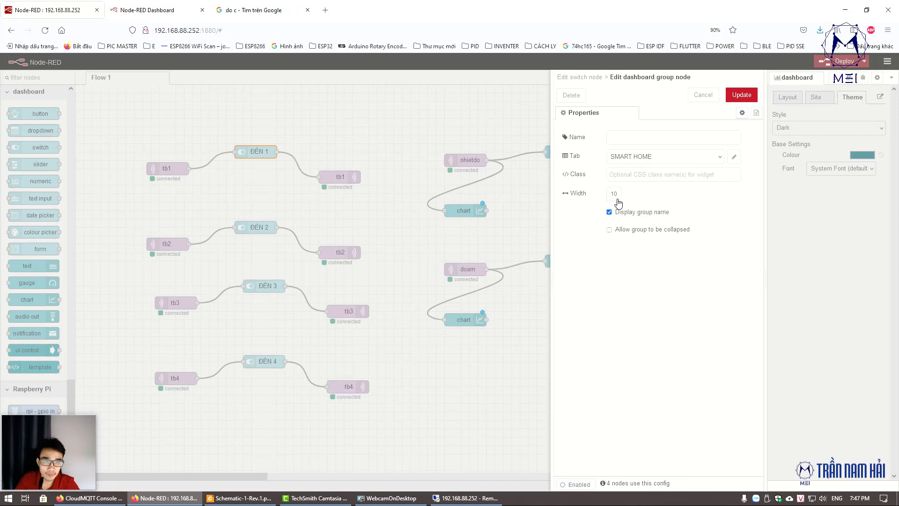
pyautogui.click(616, 199)
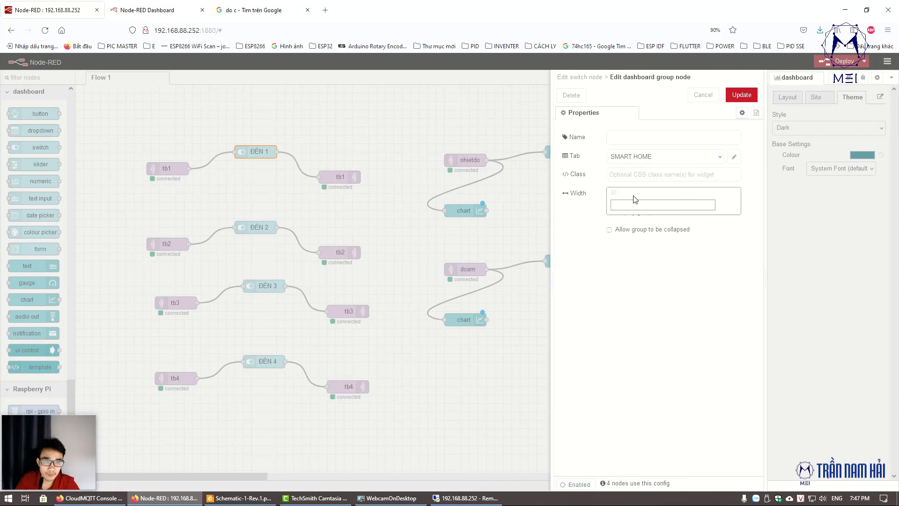
pyautogui.click(670, 207)
pyautogui.click(741, 97)
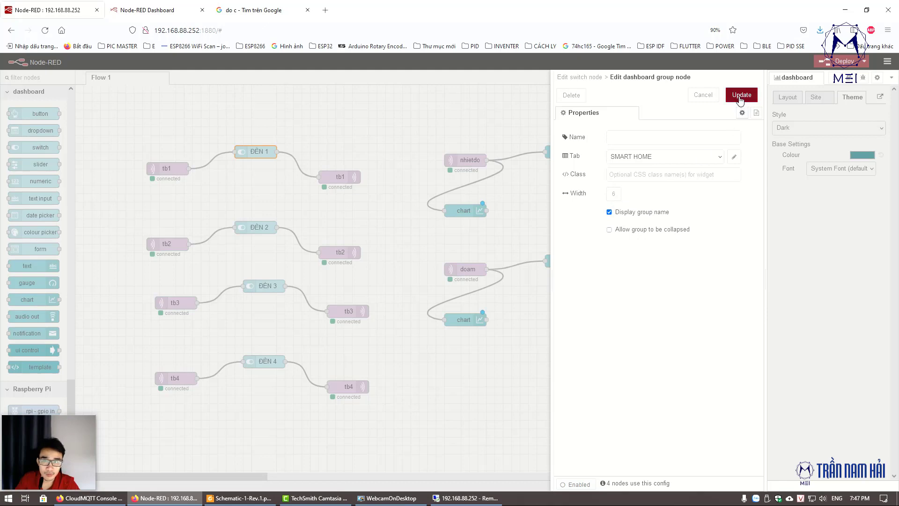
pyautogui.click(741, 95)
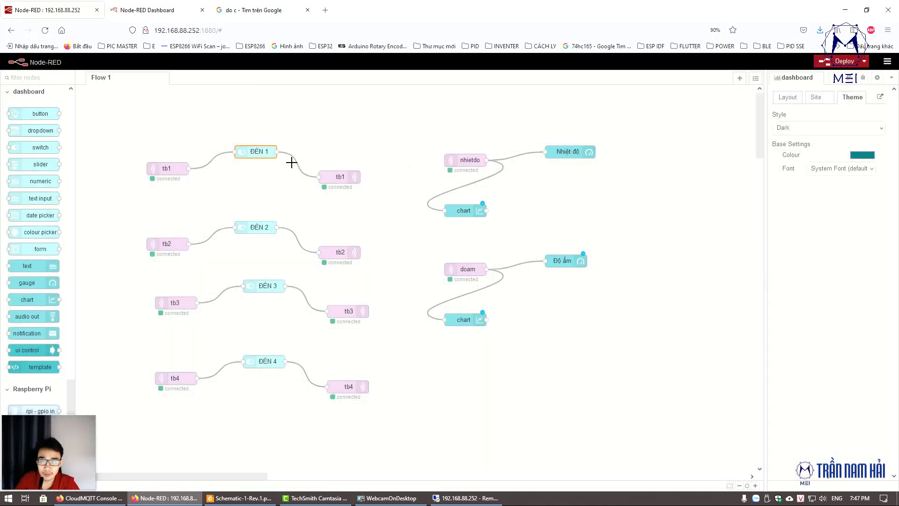
# Step: Confirm the group settings on ĐÈN 1, ĐÈN 2 and ĐÈN 3, then view the dashboard
pyautogui.doubleClick(264, 152)
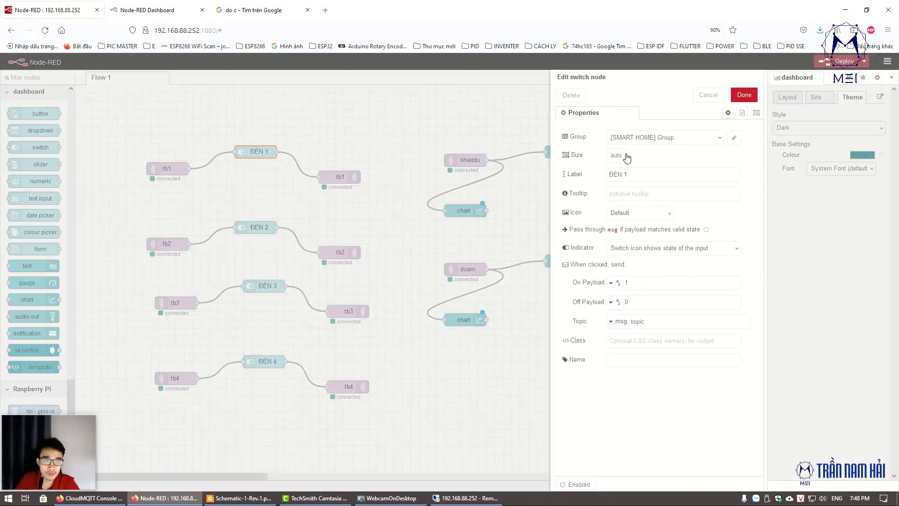
pyautogui.click(734, 138)
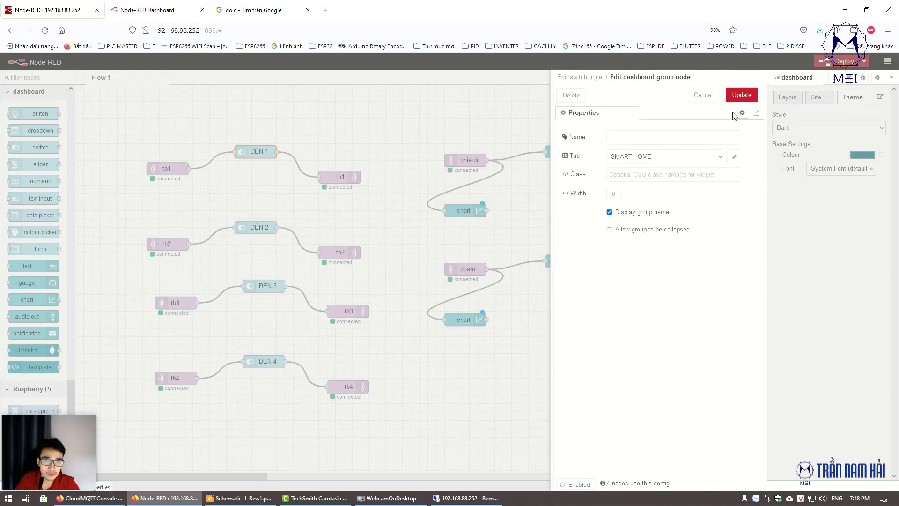
pyautogui.click(741, 97)
pyautogui.click(752, 97)
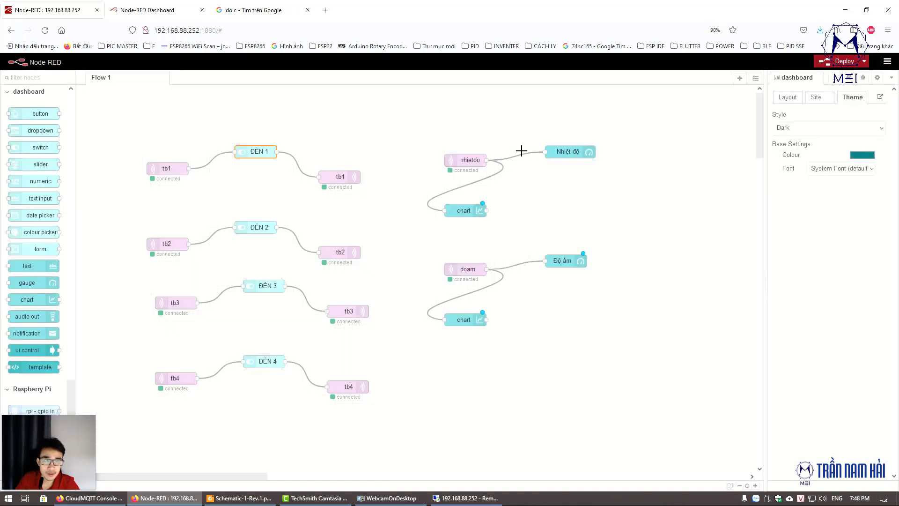
pyautogui.doubleClick(261, 229)
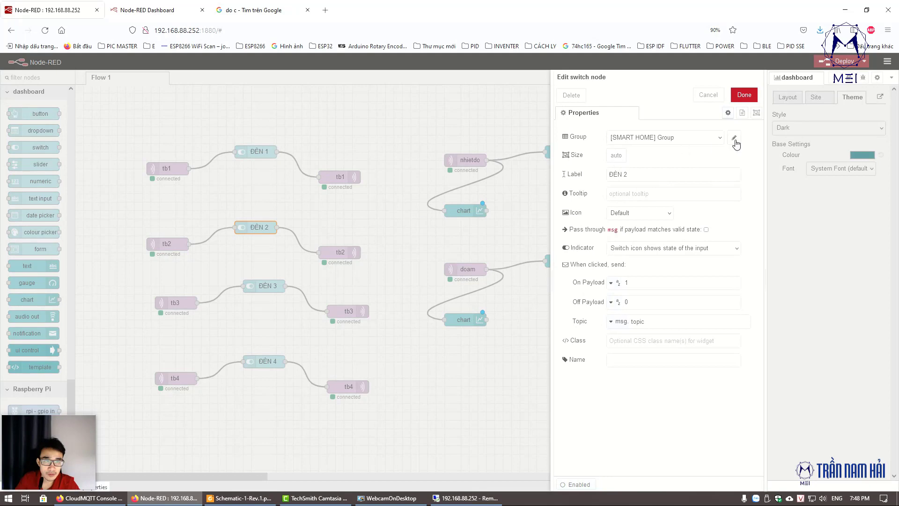
pyautogui.click(735, 140)
pyautogui.click(745, 94)
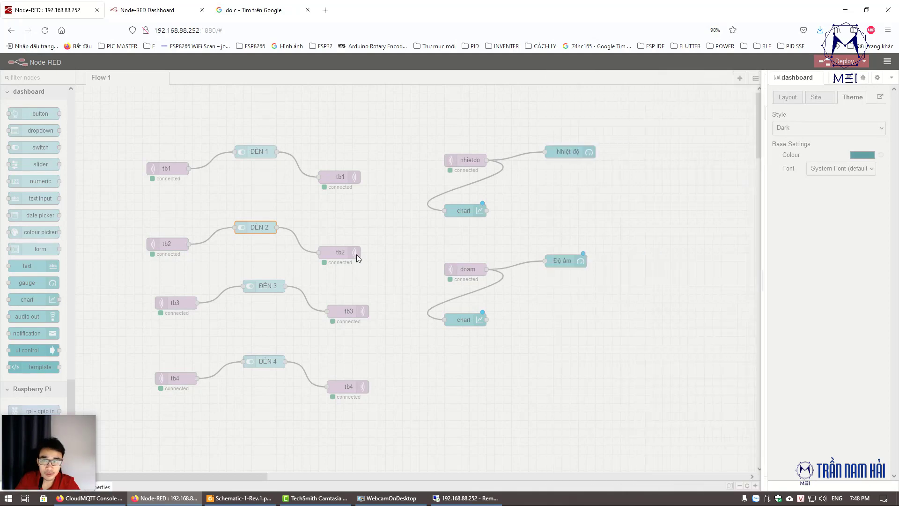
pyautogui.doubleClick(267, 286)
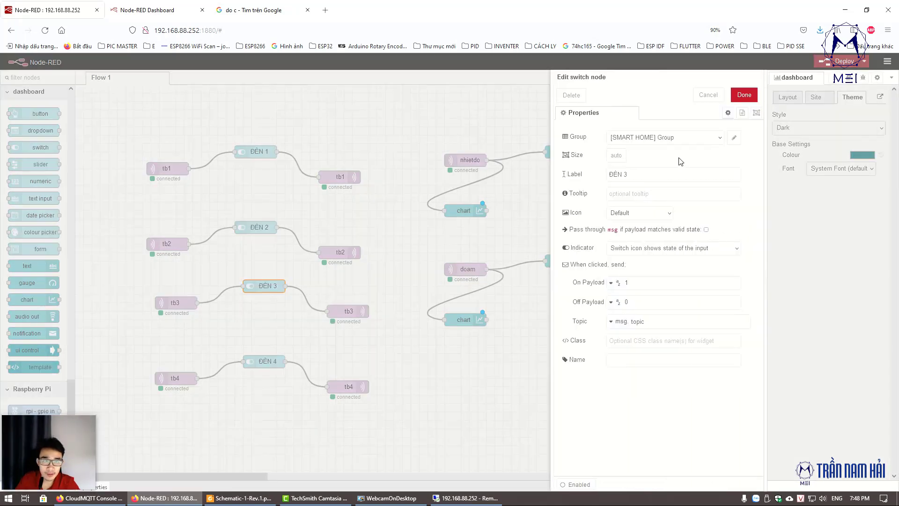
pyautogui.click(734, 137)
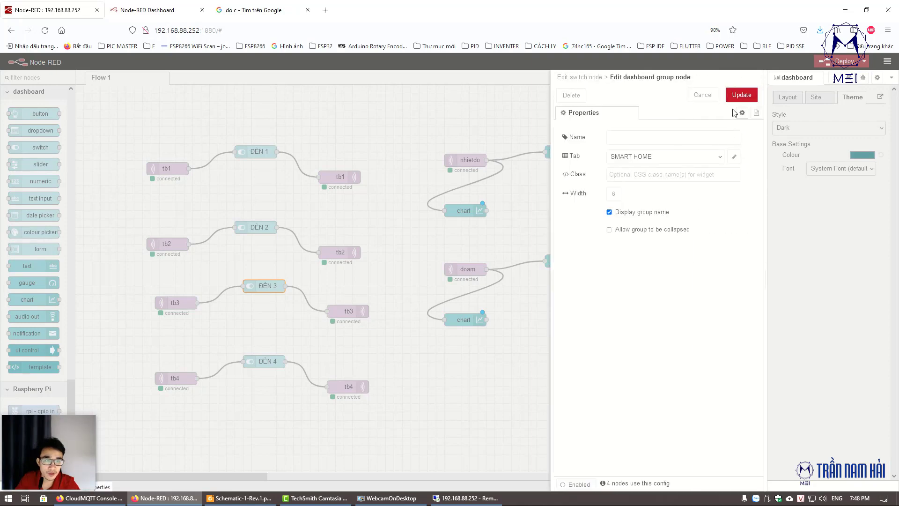
pyautogui.click(739, 96)
pyautogui.click(749, 95)
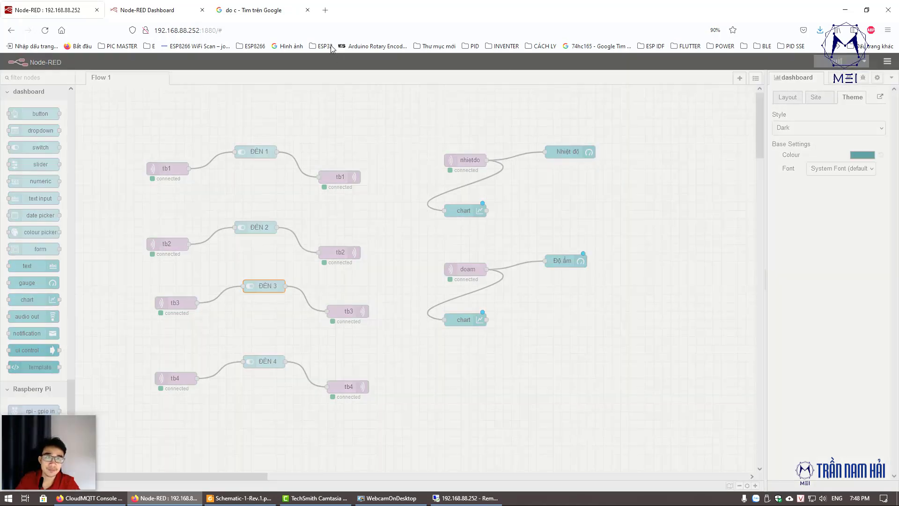
pyautogui.click(249, 4)
pyautogui.hotkey('ctrl', 'shift', 'Tab')
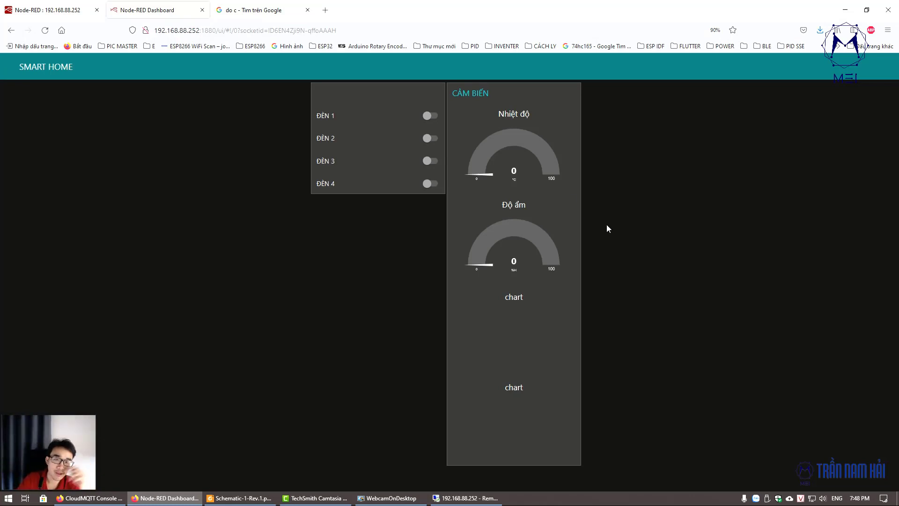
# Step: Name the ĐÈN switches' group THIẾT BỊ, deploy, and check it on the dashboard
pyautogui.click(35, 3)
pyautogui.click(270, 154)
pyautogui.doubleClick(270, 155)
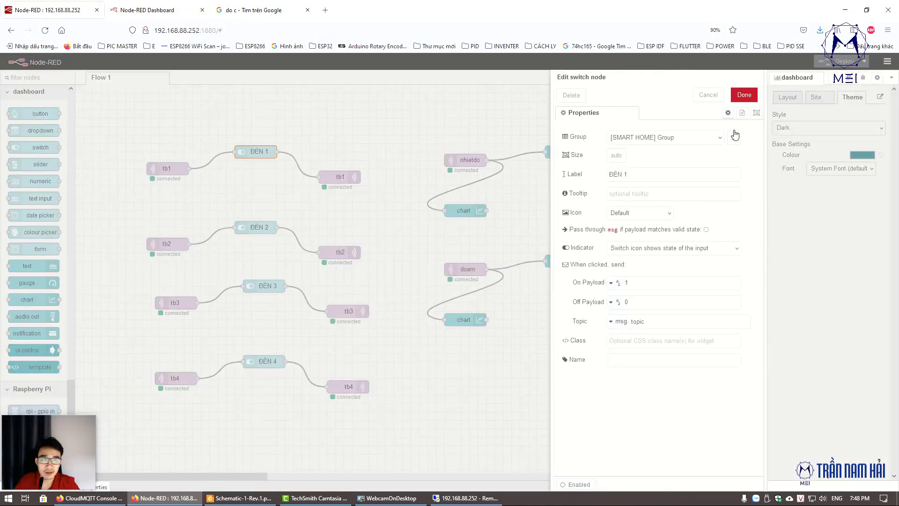
pyautogui.click(733, 139)
pyautogui.write('THIẾT BỊ')
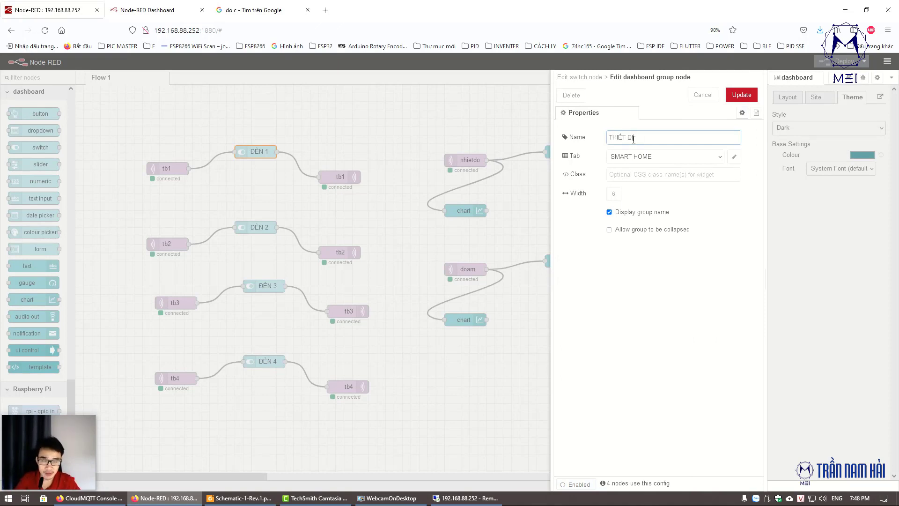
pyautogui.click(741, 95)
pyautogui.click(744, 95)
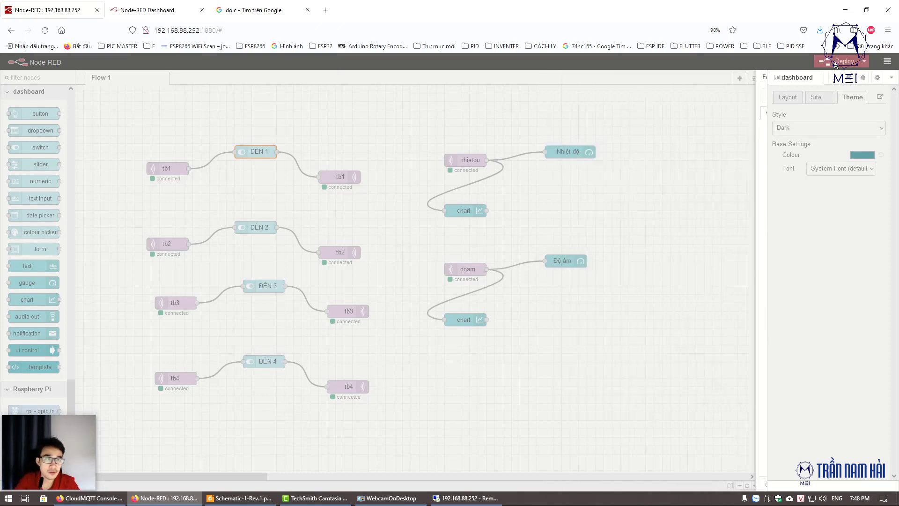
pyautogui.click(846, 61)
pyautogui.click(159, 10)
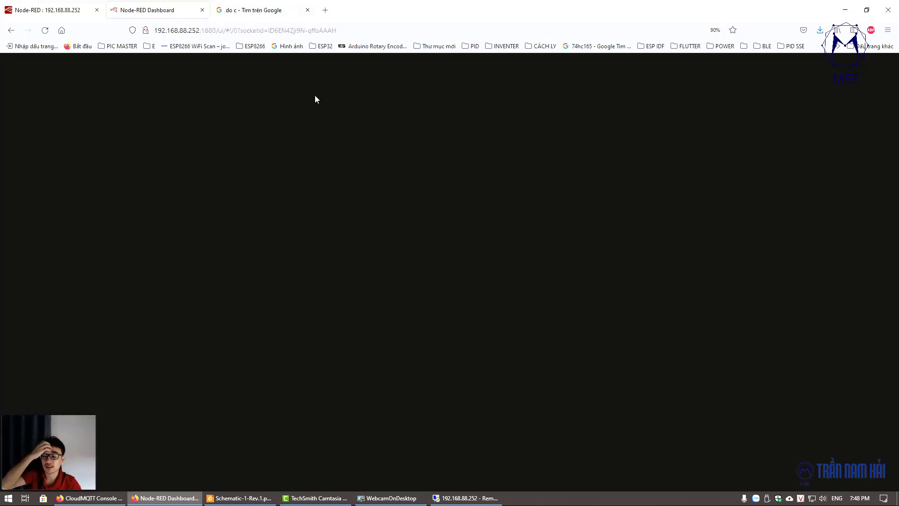
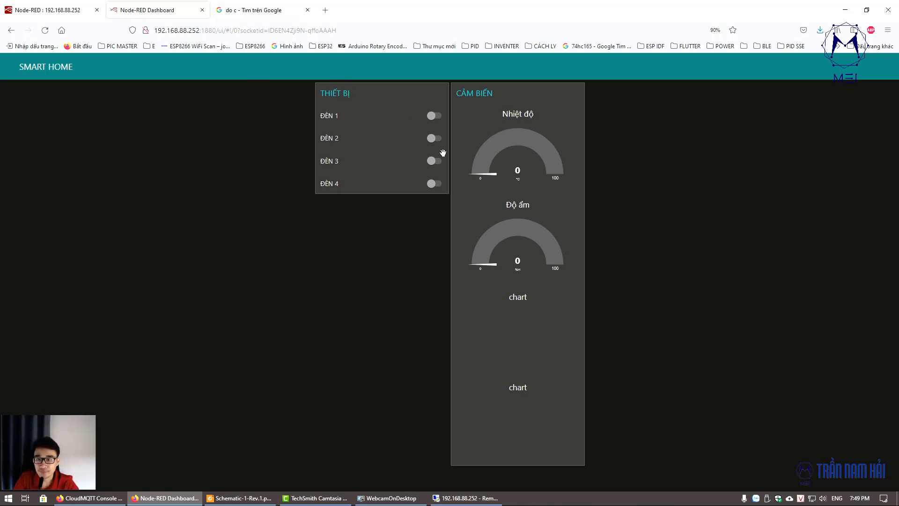
# Step: Toggle the ĐÈN 1 dashboard switch on and back off, then return to the flow editor
pyautogui.click(433, 121)
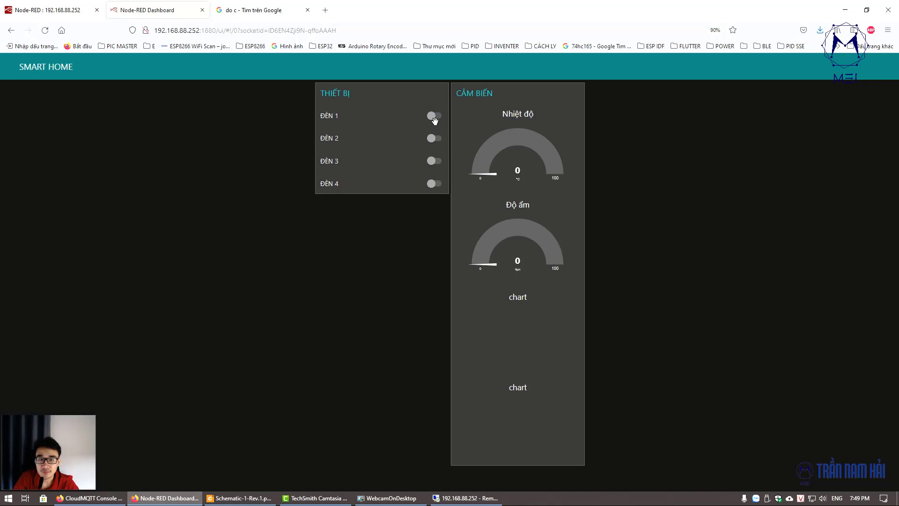
pyautogui.click(433, 117)
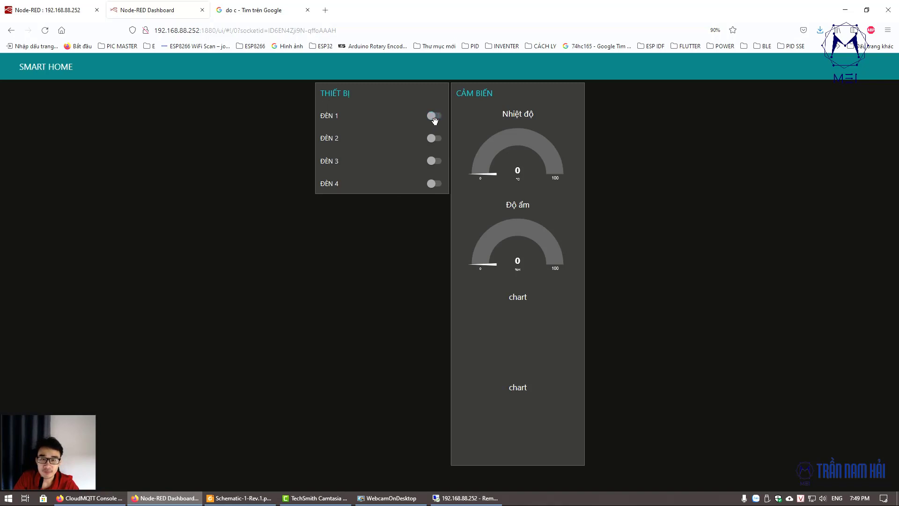
pyautogui.click(67, 12)
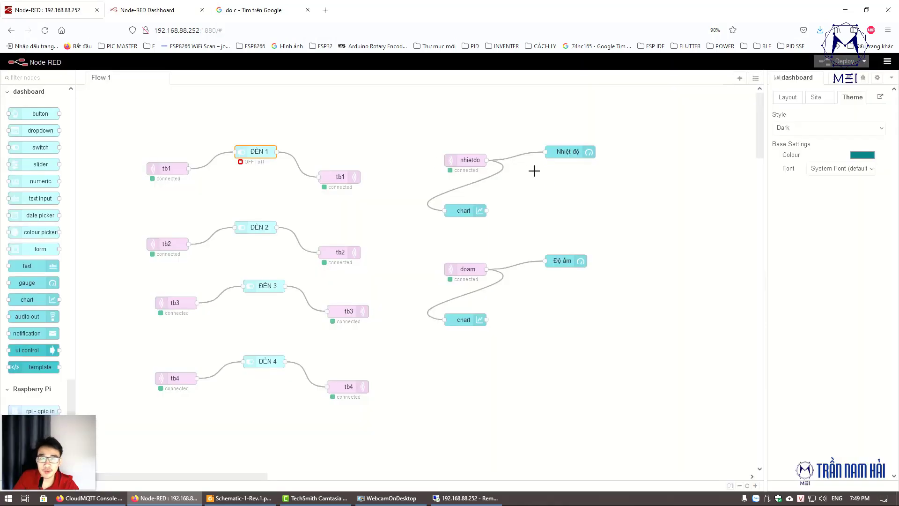
# Step: Move the Nhiệt độ gauge and the first chart into the THIẾT BỊ group
pyautogui.doubleClick(570, 154)
pyautogui.click(679, 139)
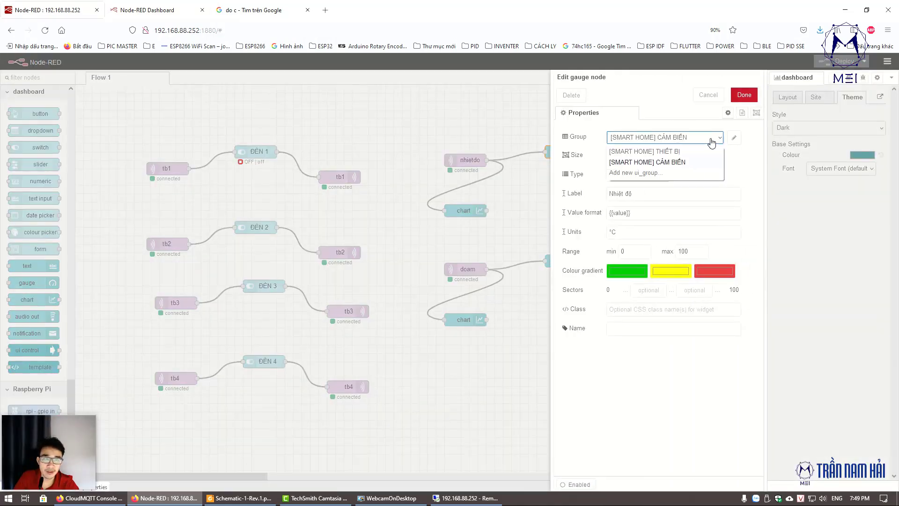
pyautogui.click(674, 150)
pyautogui.click(745, 95)
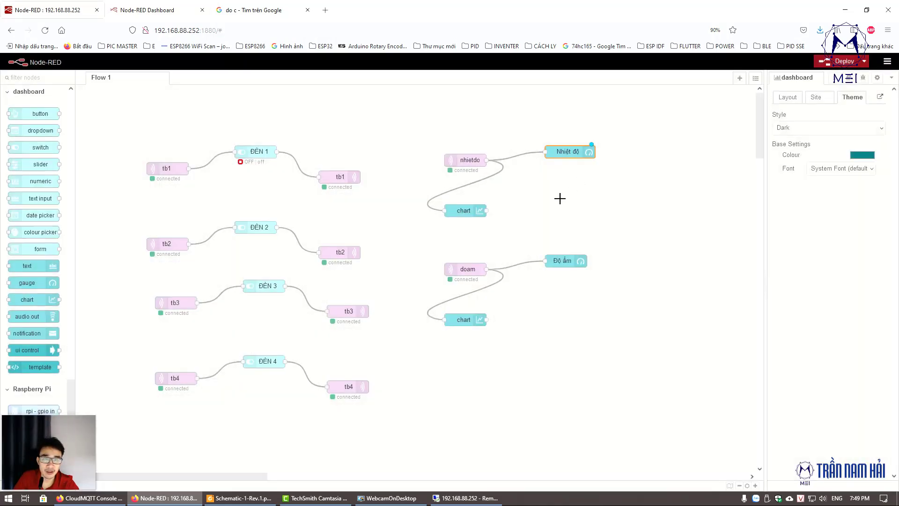
pyautogui.doubleClick(463, 210)
pyautogui.click(665, 138)
pyautogui.click(664, 151)
pyautogui.click(745, 96)
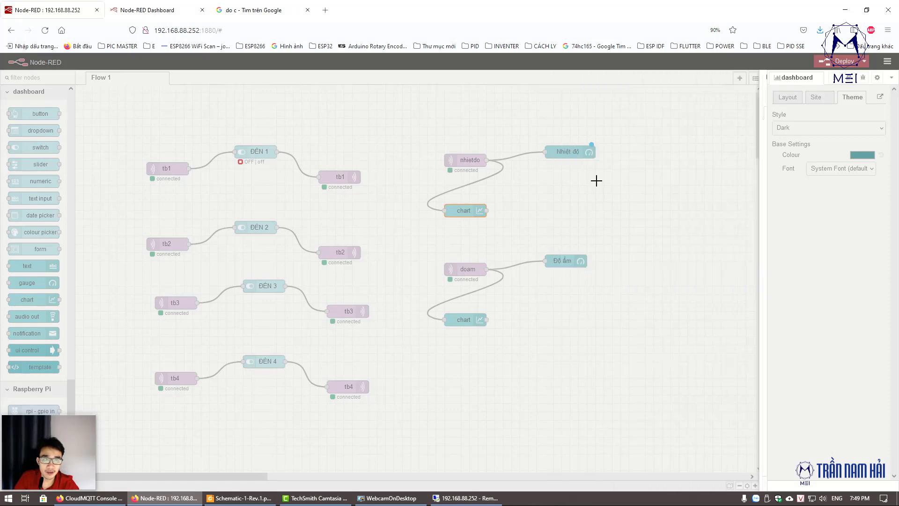
# Step: Move the Độ ẩm gauge and the second chart into THIẾT BỊ, then view the dashboard
pyautogui.doubleClick(562, 261)
pyautogui.click(699, 139)
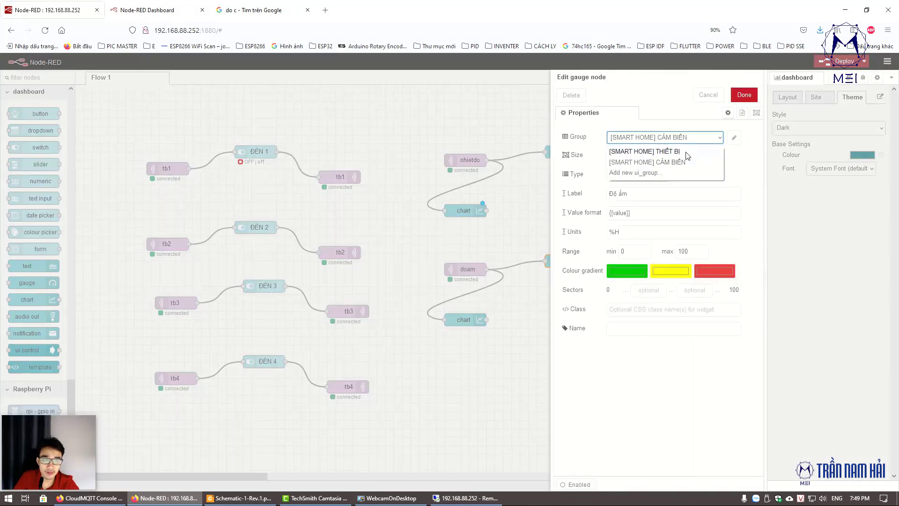
pyautogui.click(655, 151)
pyautogui.click(742, 93)
pyautogui.doubleClick(466, 319)
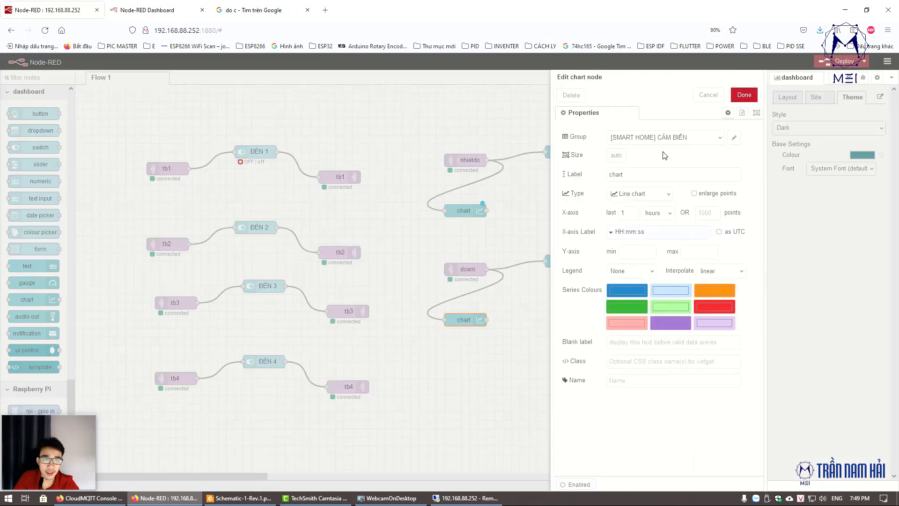
pyautogui.click(679, 137)
pyautogui.click(678, 159)
pyautogui.click(749, 98)
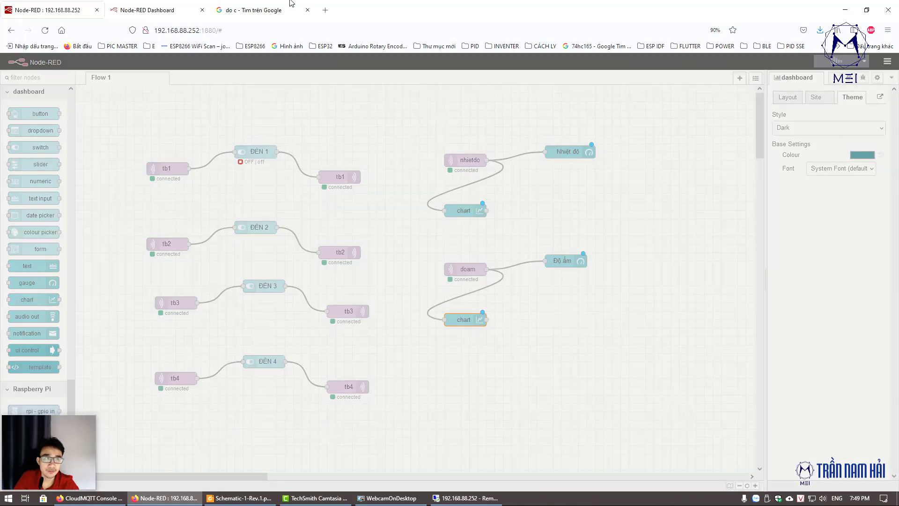
pyautogui.click(154, 10)
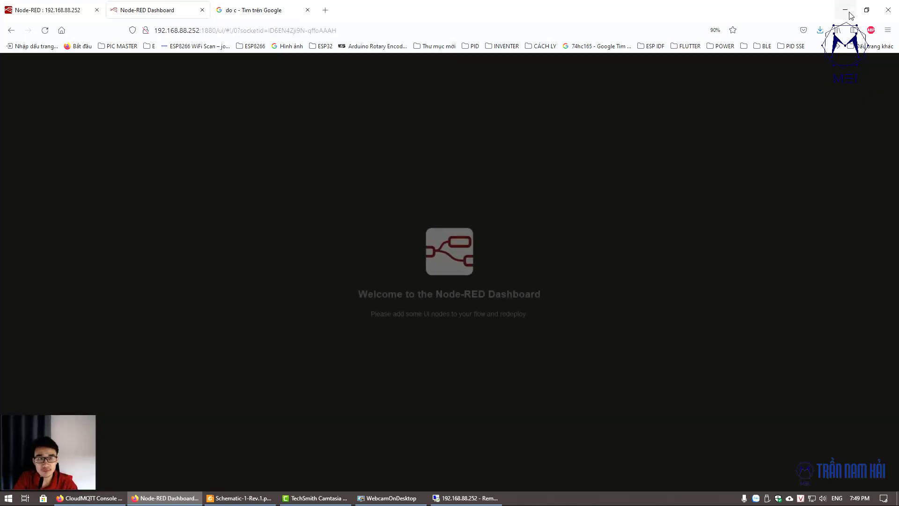
# Step: Scroll the dashboard to review the merged THIẾT BỊ card, then return to Flow 1
pyautogui.scroll(-3, 574, 182)
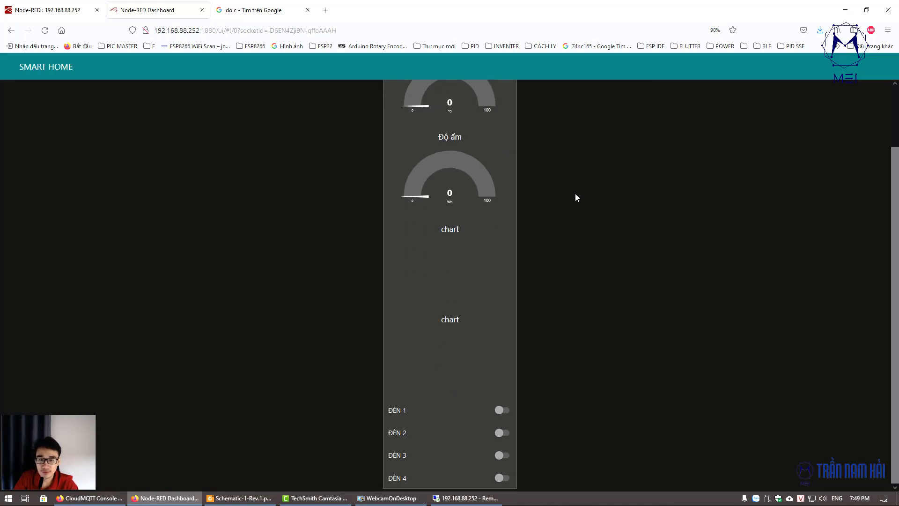
pyautogui.scroll(3, 574, 201)
pyautogui.scroll(-3, 574, 200)
pyautogui.scroll(3, 574, 200)
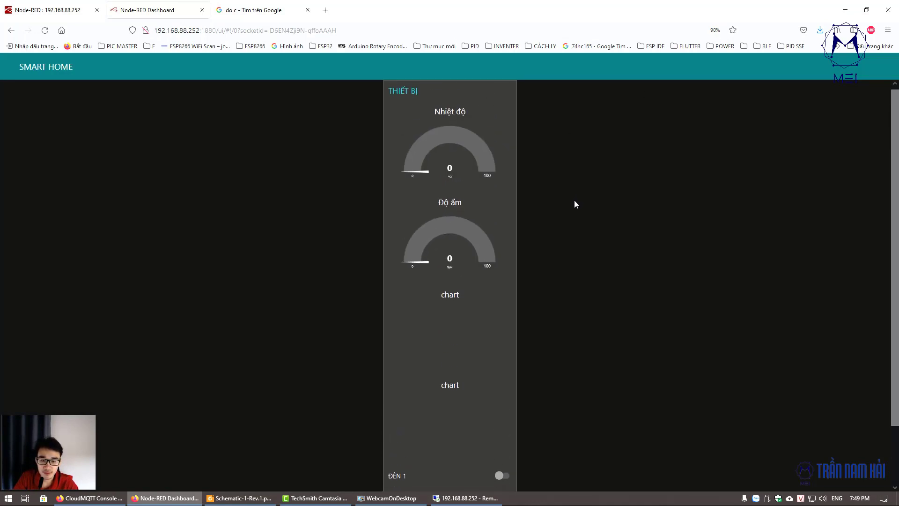
pyautogui.scroll(-3, 575, 200)
pyautogui.scroll(3, 574, 200)
pyautogui.scroll(-3, 575, 205)
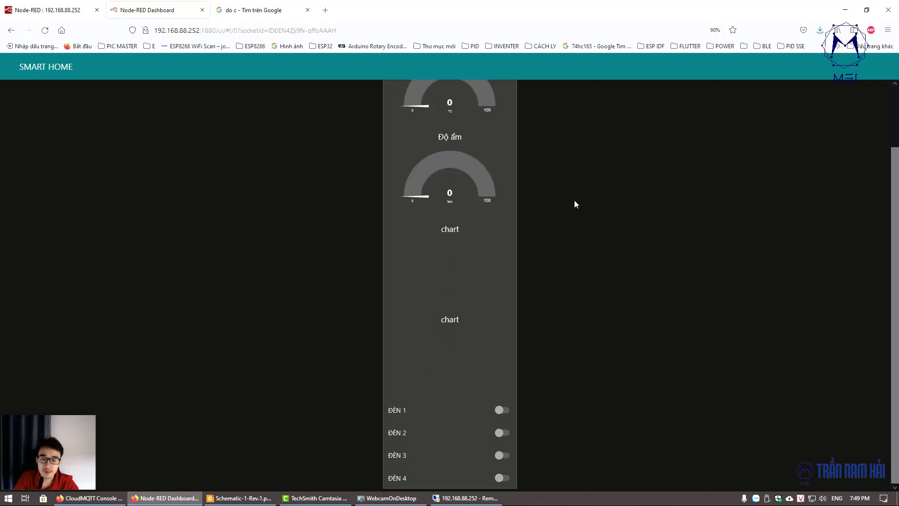
pyautogui.click(74, 6)
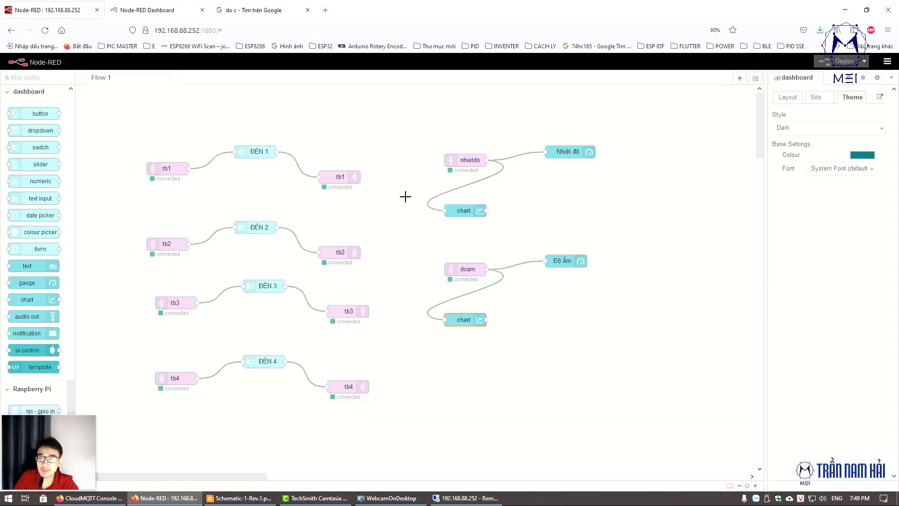
# Step: Enable 'Allow group to be collapsed' on THIẾT BỊ through the ĐÈN 1 node, then view the dashboard
pyautogui.doubleClick(253, 152)
pyautogui.click(736, 139)
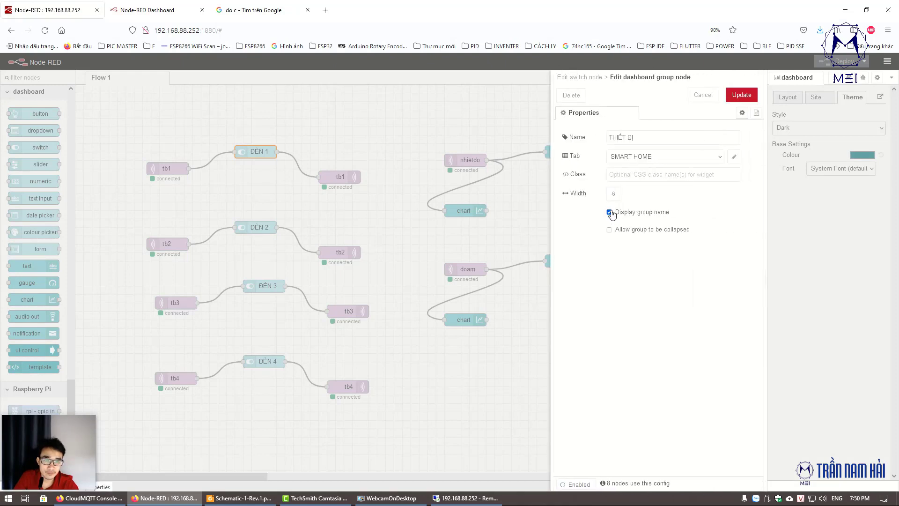
pyautogui.click(609, 230)
pyautogui.click(745, 95)
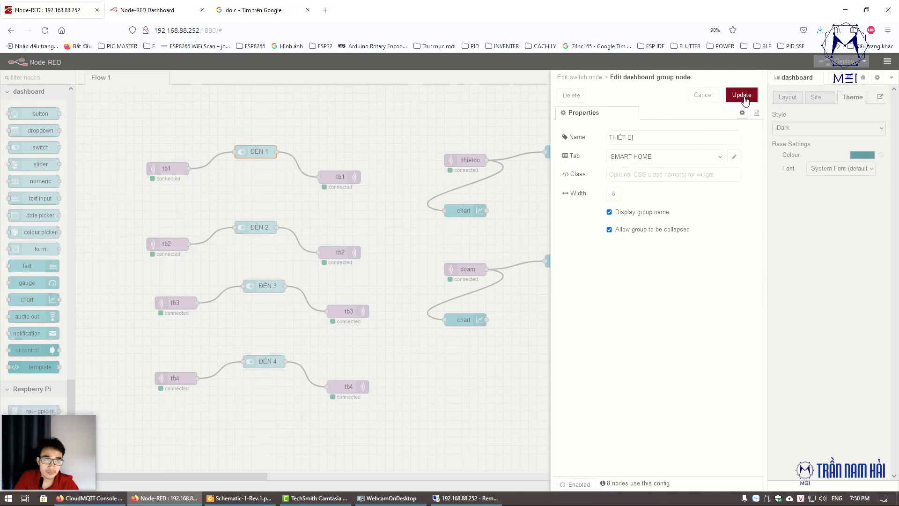
pyautogui.click(756, 95)
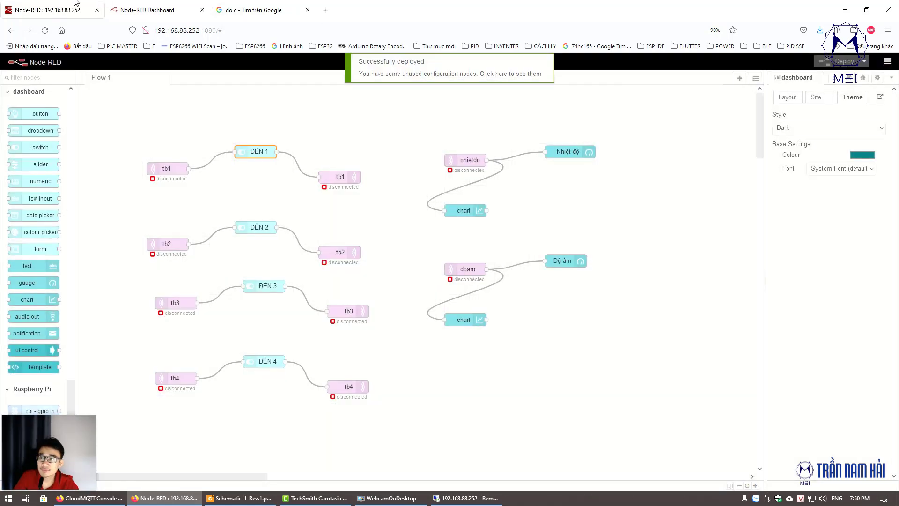
pyautogui.click(141, 10)
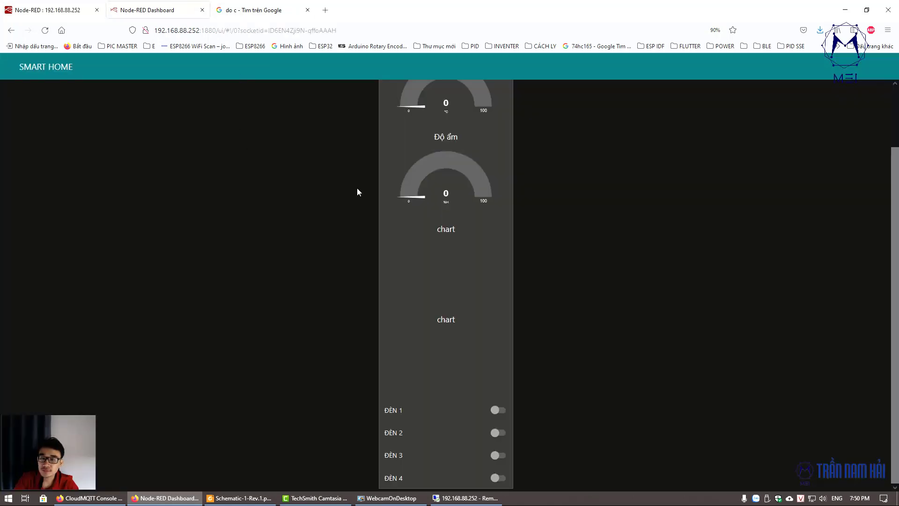
# Step: Collapse and re-expand the THIẾT BỊ group from its header on the dashboard
pyautogui.click(86, 5)
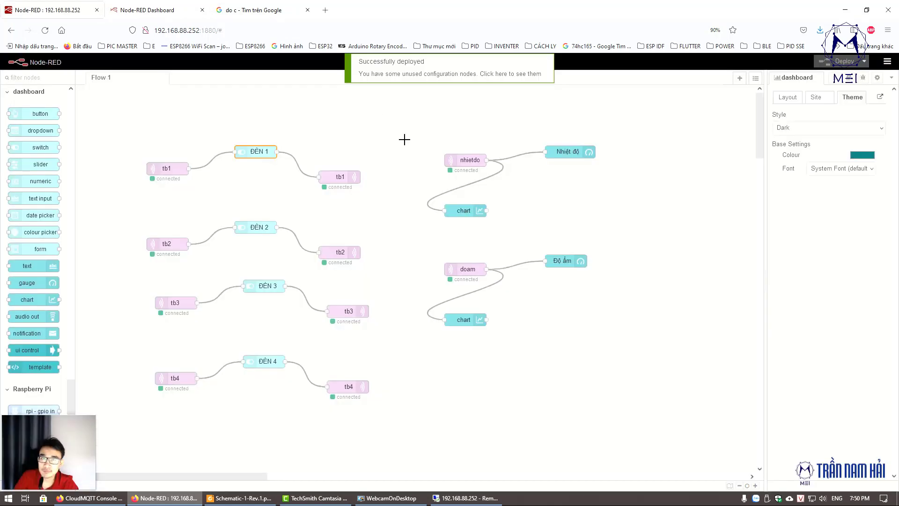
pyautogui.click(117, 6)
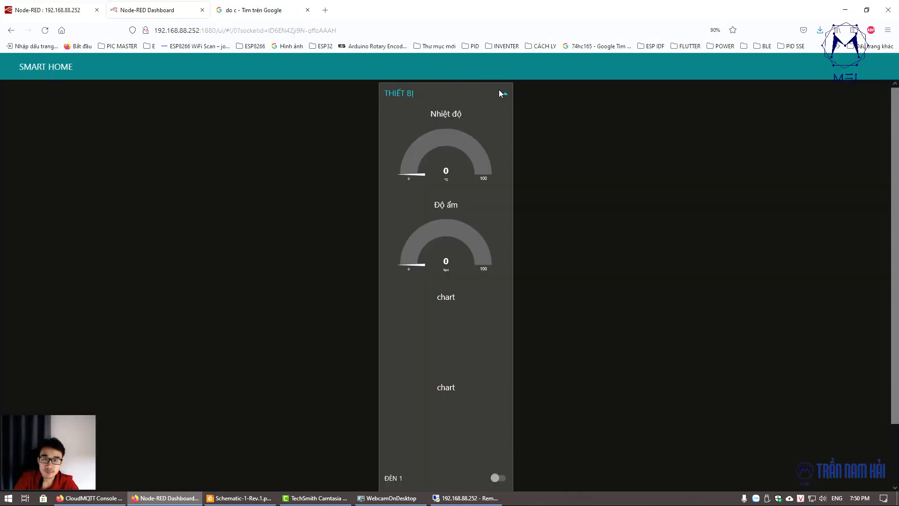
pyautogui.click(503, 93)
pyautogui.click(505, 94)
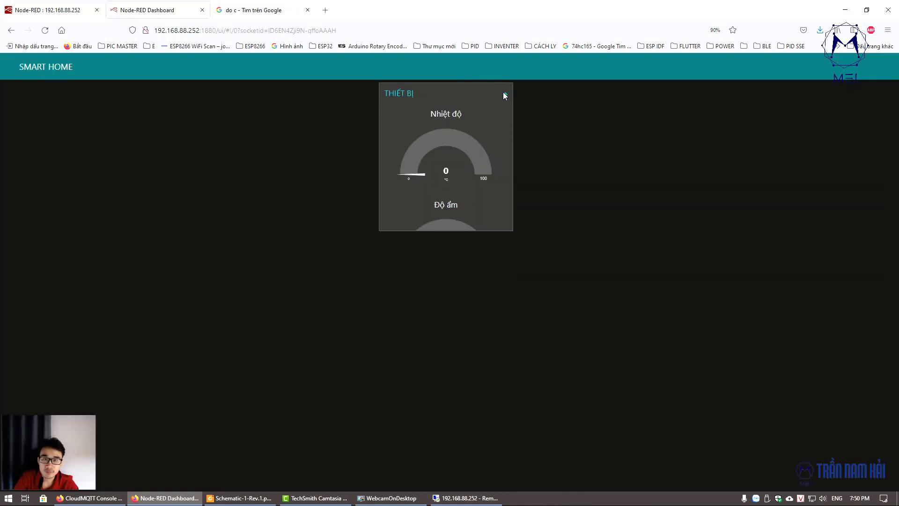
# Step: Give the THIẾT BỊ group a larger width and check the broader card on the dashboard
pyautogui.click(47, 7)
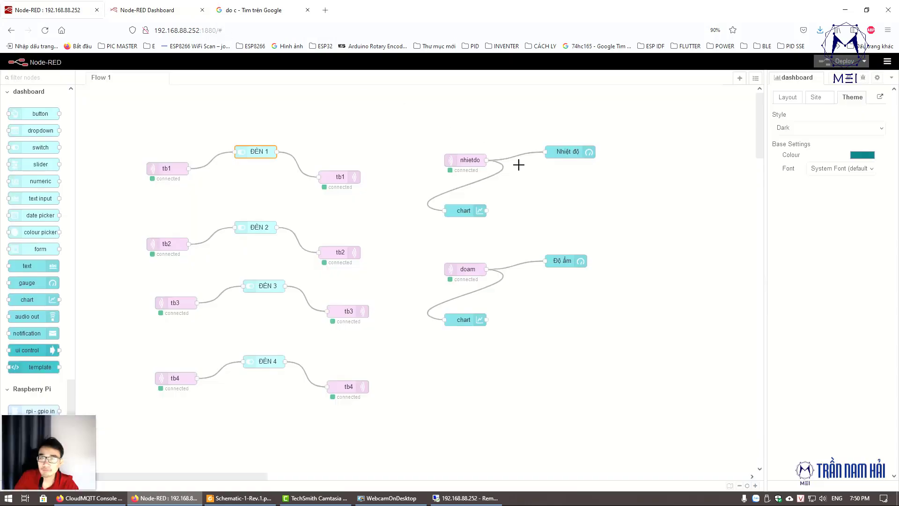
pyautogui.click(255, 152)
pyautogui.doubleClick(255, 152)
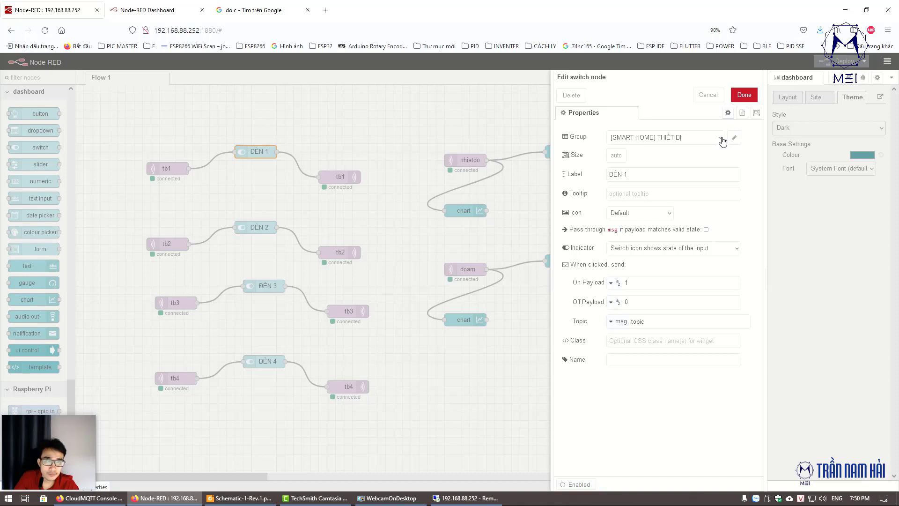
pyautogui.click(734, 138)
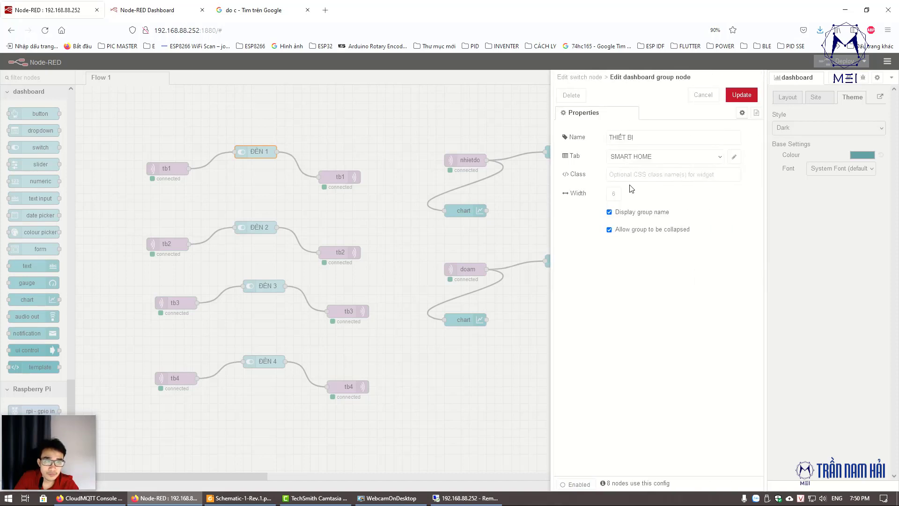
pyautogui.click(673, 175)
pyautogui.click(613, 194)
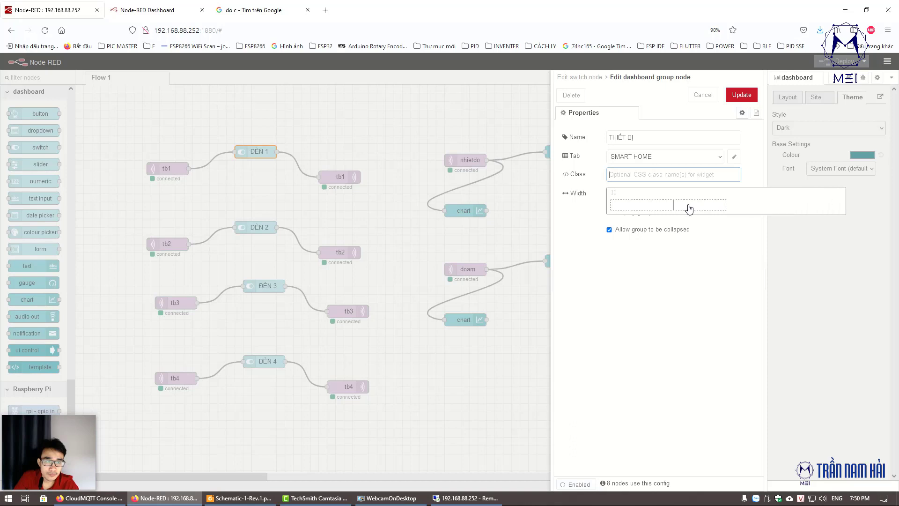
pyautogui.click(731, 207)
pyautogui.click(742, 95)
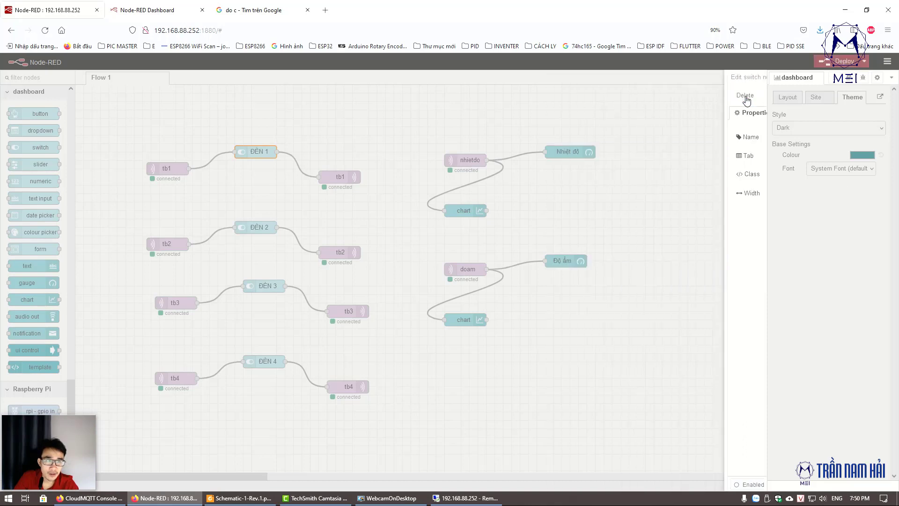
pyautogui.click(743, 94)
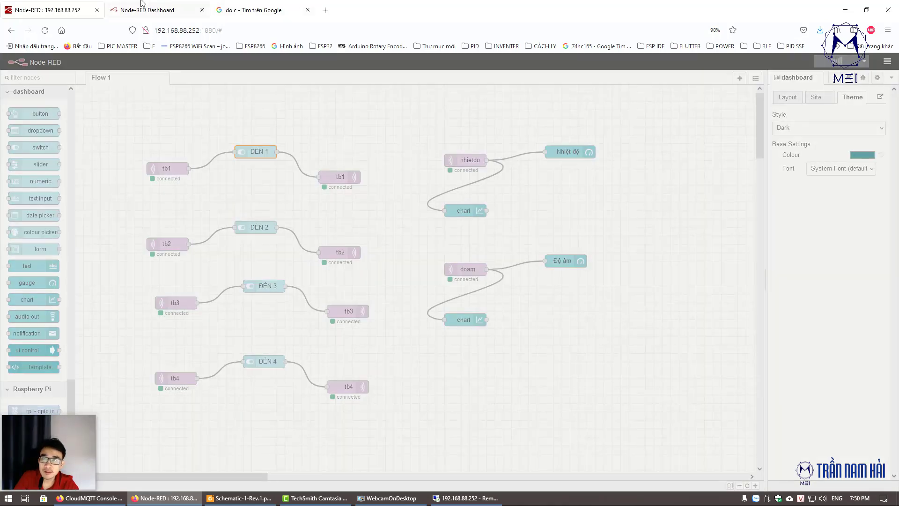
pyautogui.hotkey('ctrl', 'Tab')
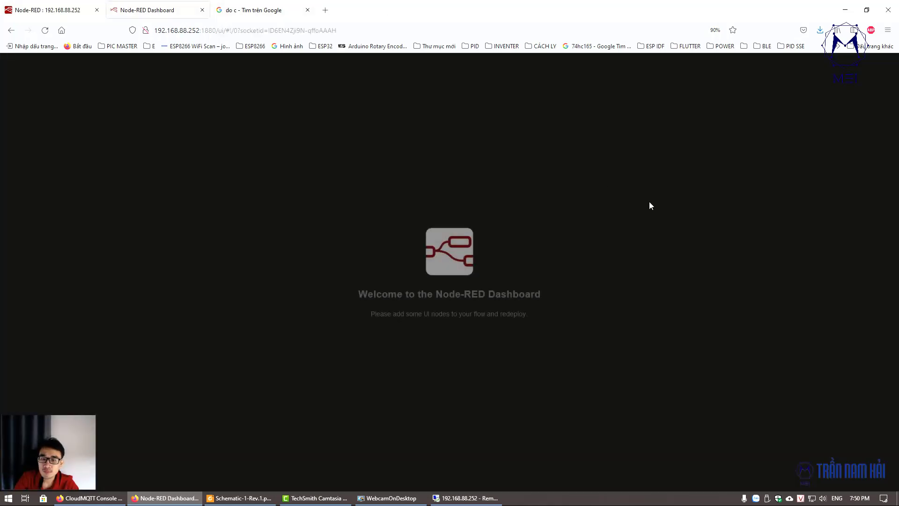
pyautogui.scroll(-5, 656, 225)
pyautogui.scroll(-3, 670, 276)
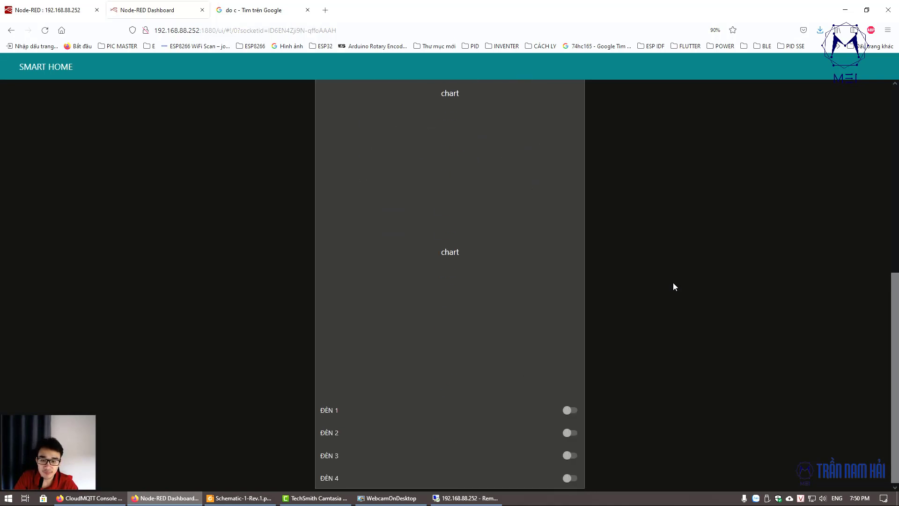
# Step: Rename ĐÈN 1 to THIẾT BỊ 1, leaving its switch icon on Default
pyautogui.click(47, 4)
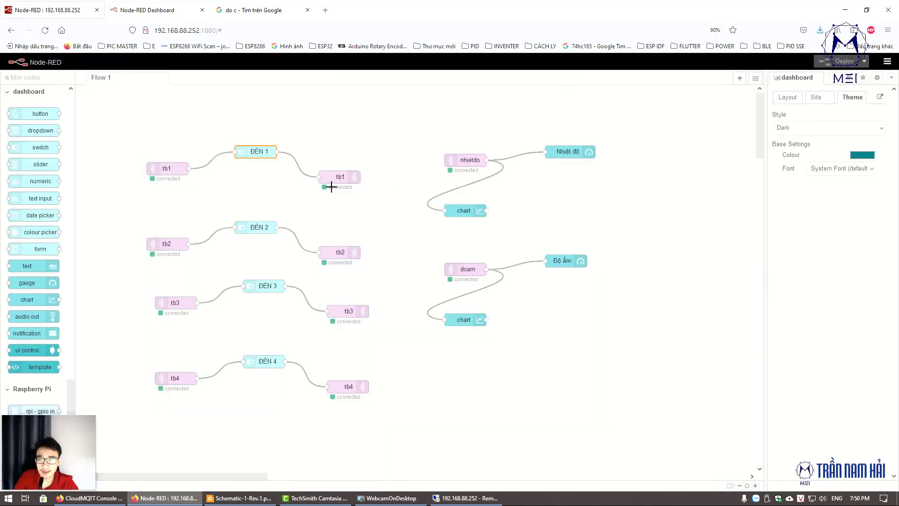
pyautogui.doubleClick(248, 151)
pyautogui.tripleClick(618, 174)
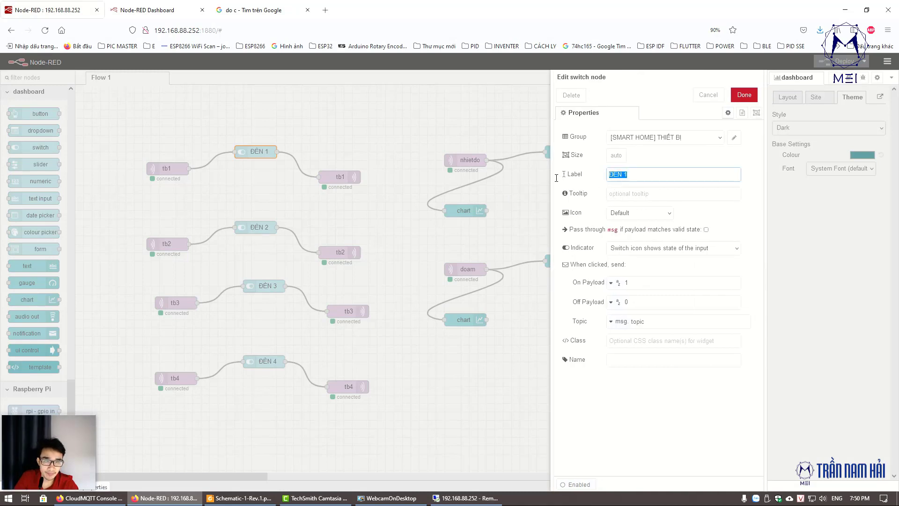
pyautogui.write('THIẾT BI')
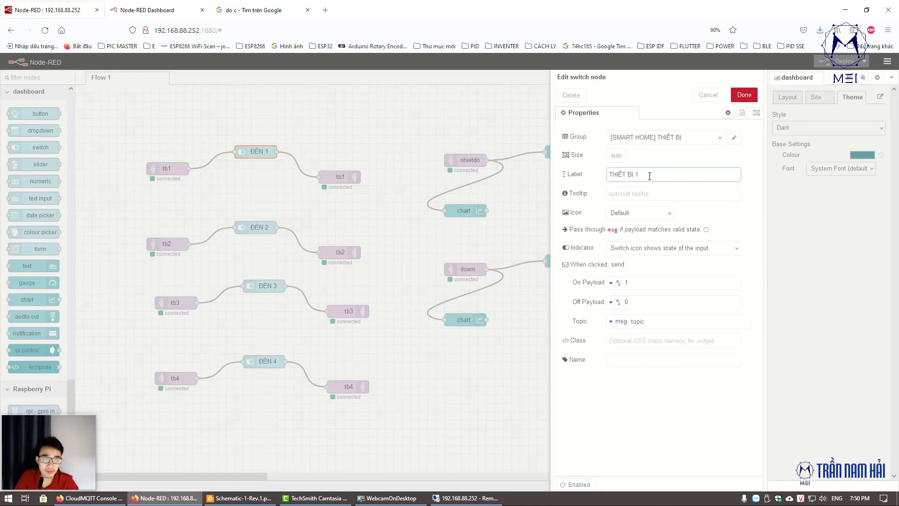
pyautogui.tripleClick(649, 176)
pyautogui.hotkey('ctrl', 'c')
pyautogui.click(653, 193)
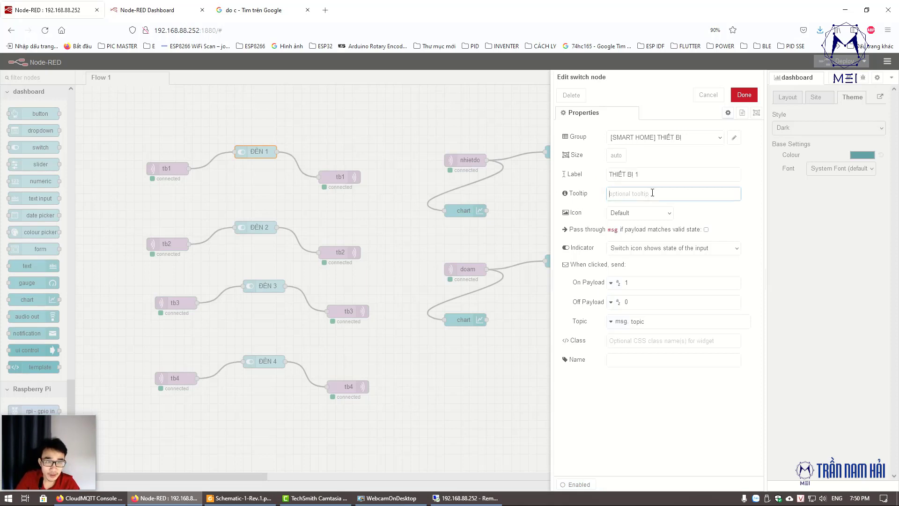
pyautogui.click(660, 215)
pyautogui.click(660, 215)
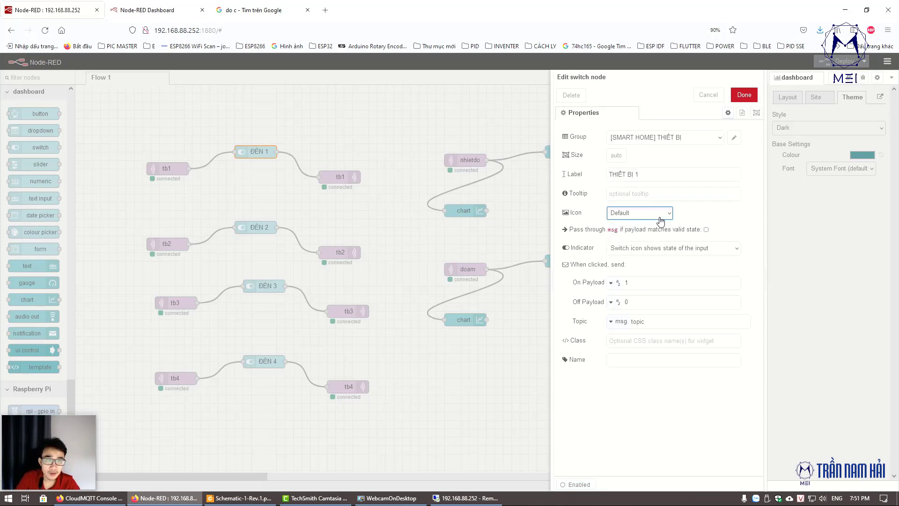
pyautogui.click(659, 216)
pyautogui.click(646, 237)
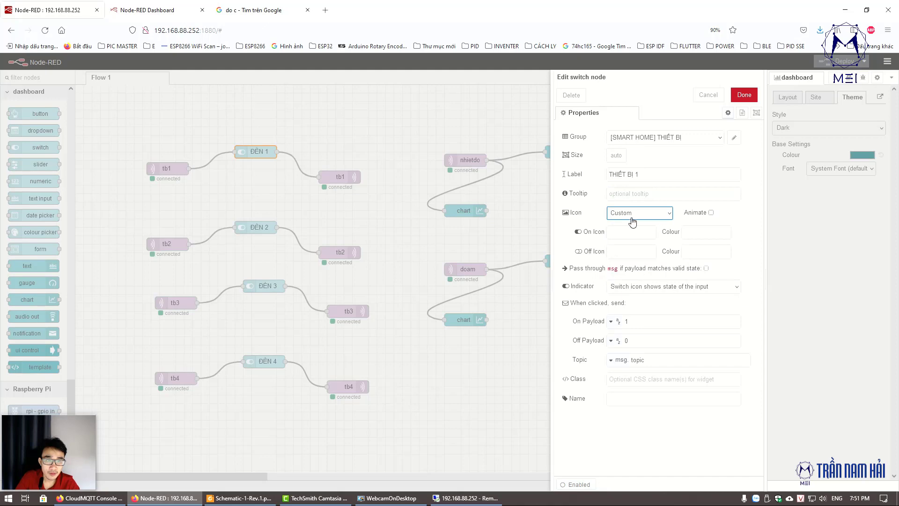
pyautogui.click(632, 216)
pyautogui.click(632, 228)
pyautogui.click(744, 94)
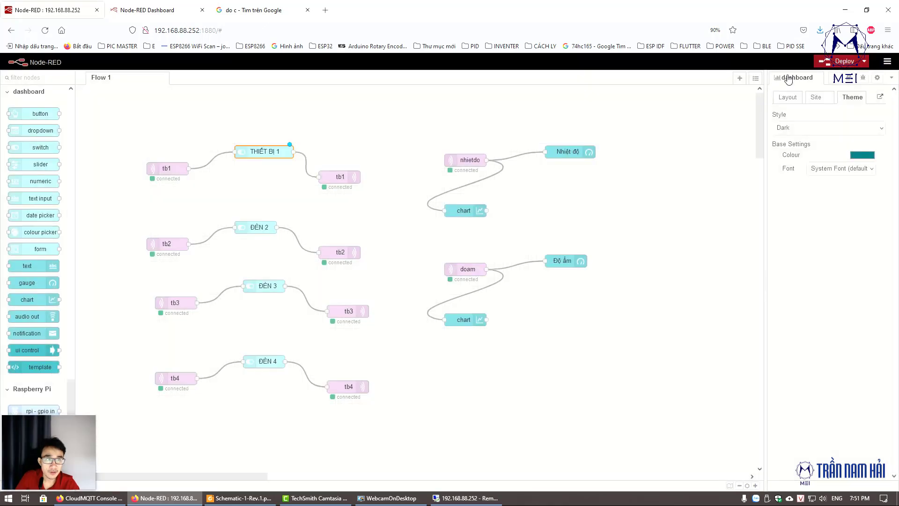
# Step: Rename ĐÈN 2 to THIẾT BỊ 2 with on/off payloads 3 and 4
pyautogui.doubleClick(257, 227)
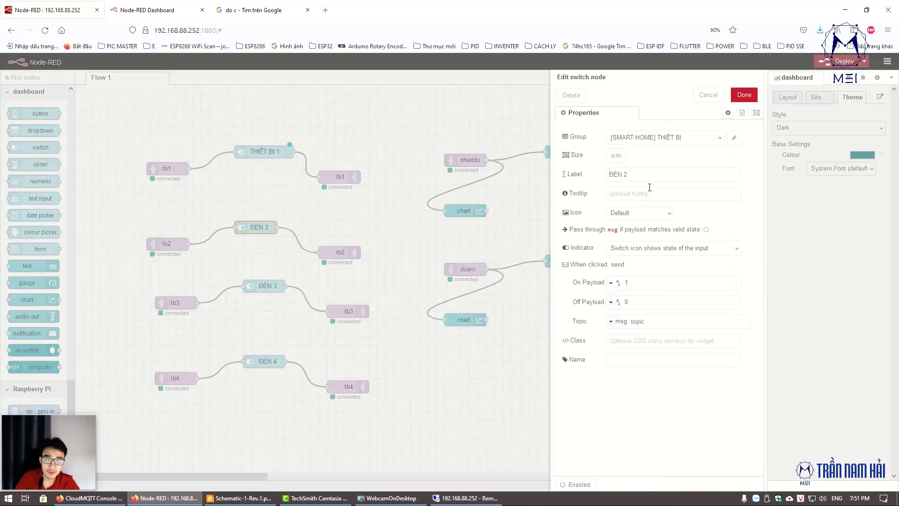
pyautogui.tripleClick(649, 178)
pyautogui.hotkey('ctrl', 'v')
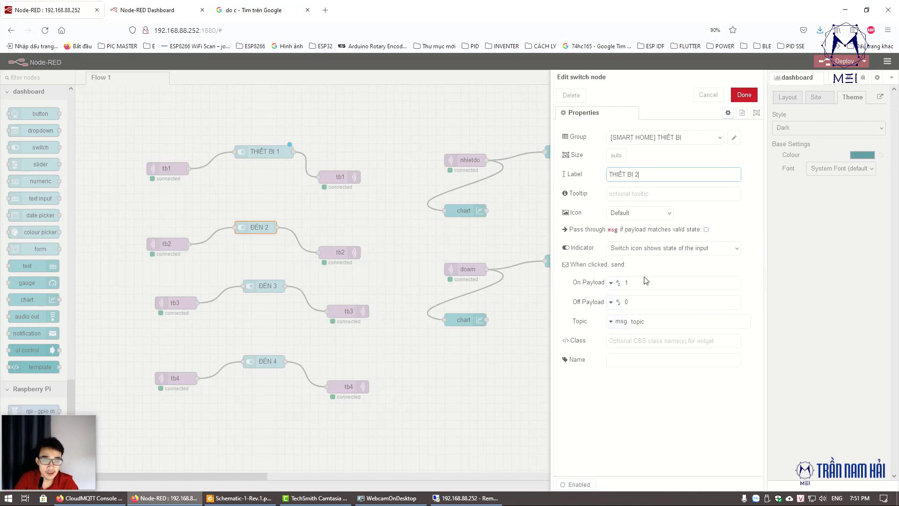
pyautogui.click(645, 281)
pyautogui.write('3')
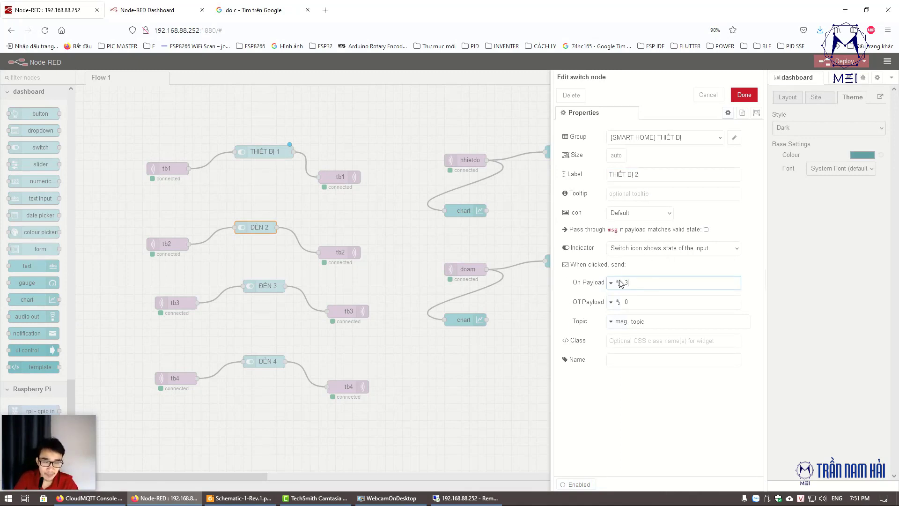
pyautogui.click(631, 301)
pyautogui.write('4')
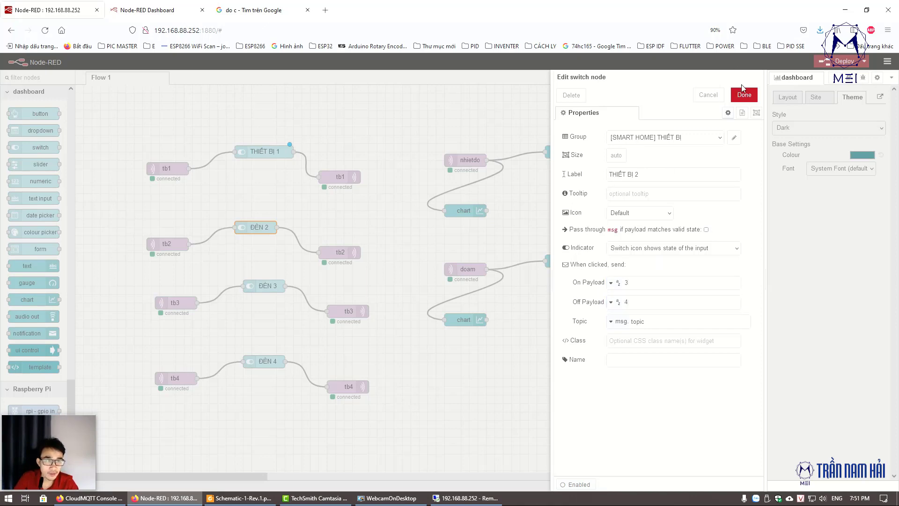
pyautogui.click(744, 95)
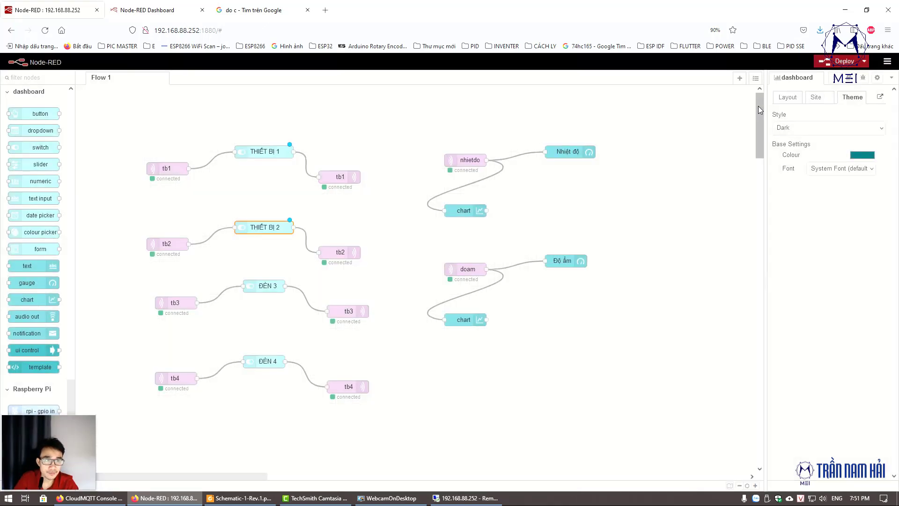
# Step: Rename ĐÈN 3 to THIẾT BỊ 3 with on/off payloads 5 and 6
pyautogui.doubleClick(277, 286)
pyautogui.hotkey('ctrl', 'a')
pyautogui.hotkey('ctrl', 'v')
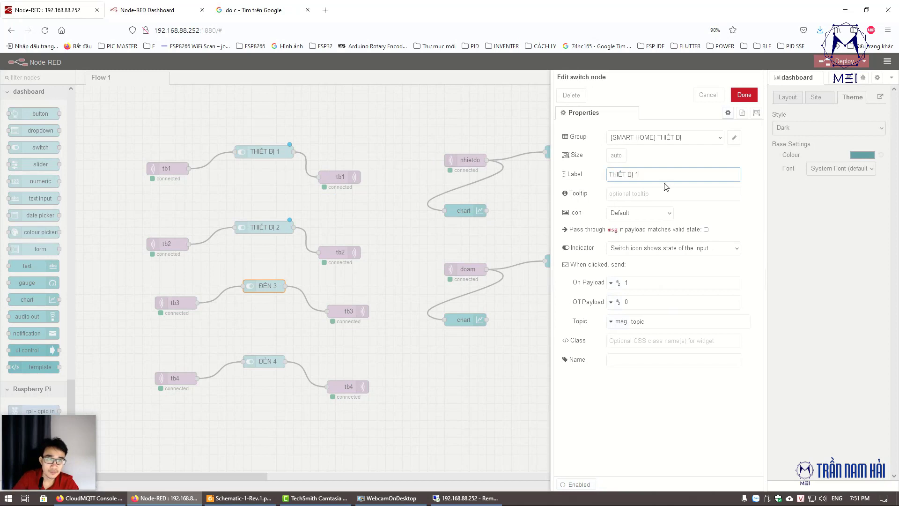
pyautogui.click(644, 277)
pyautogui.click(649, 301)
pyautogui.write('6')
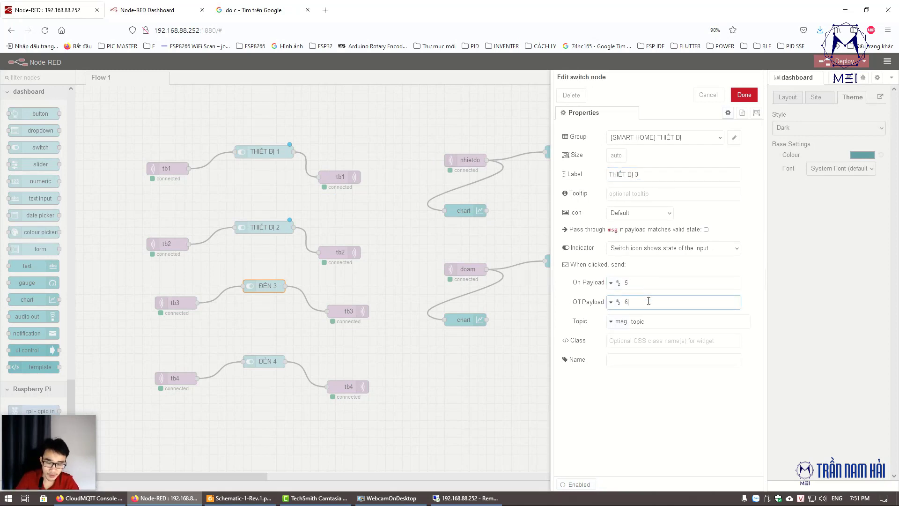
pyautogui.click(744, 95)
# Step: Rename ĐÈN 4 to THIẾT BỊ 4 with on/off payloads 7 and 8
pyautogui.doubleClick(264, 361)
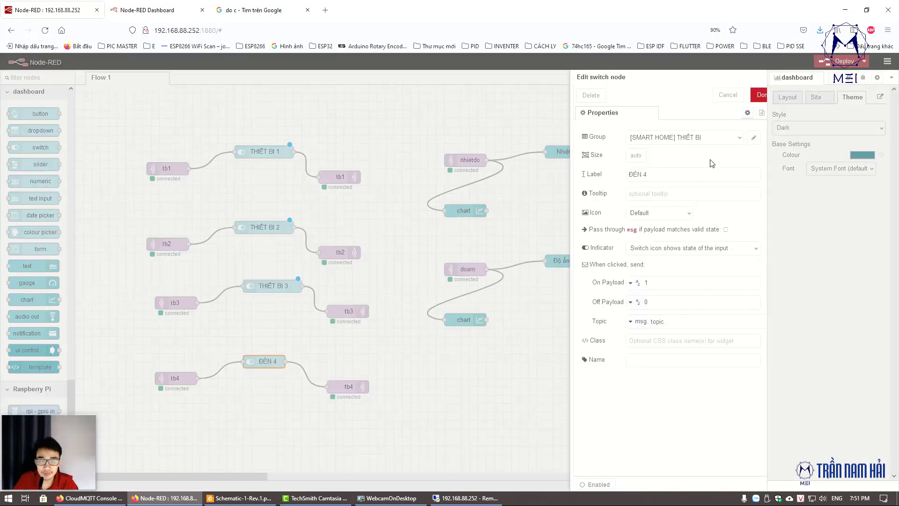
pyautogui.click(653, 174)
pyautogui.hotkey('ctrl', 'a')
pyautogui.hotkey('ctrl', 'v')
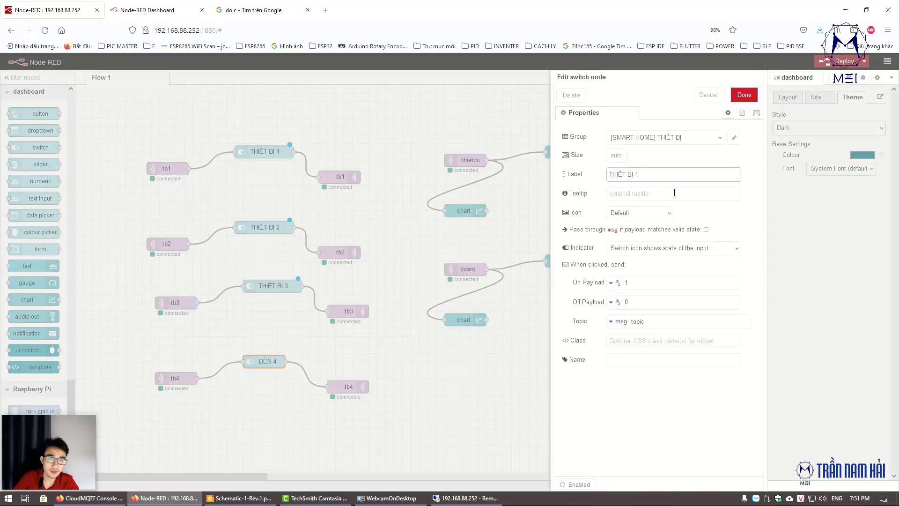
pyautogui.click(643, 278)
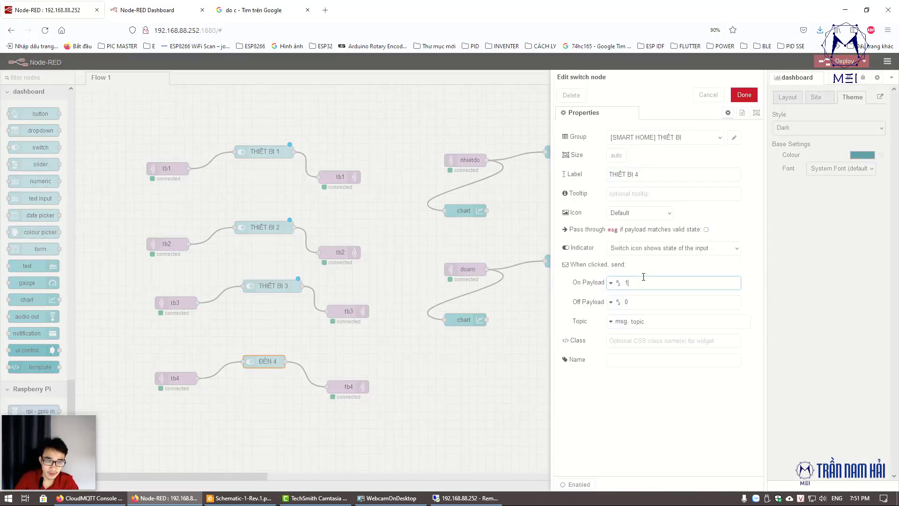
pyautogui.write('7')
pyautogui.click(640, 303)
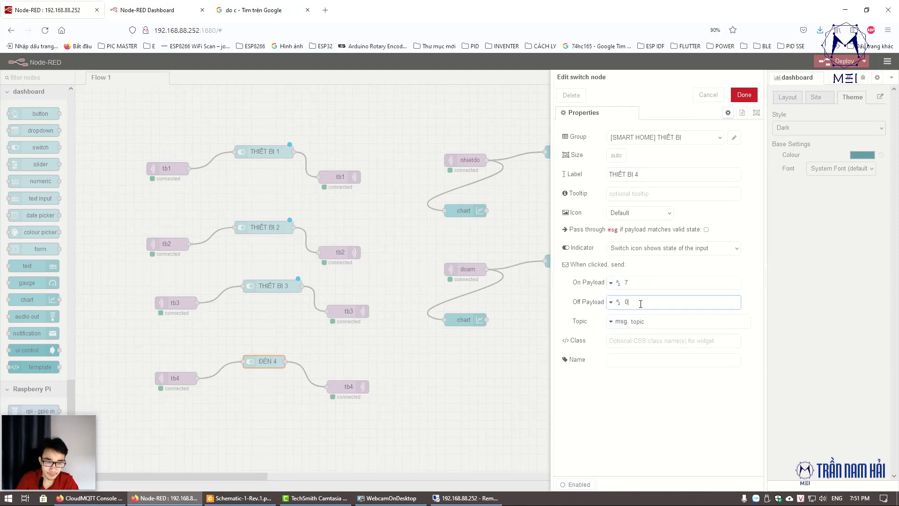
pyautogui.write('8')
pyautogui.click(744, 95)
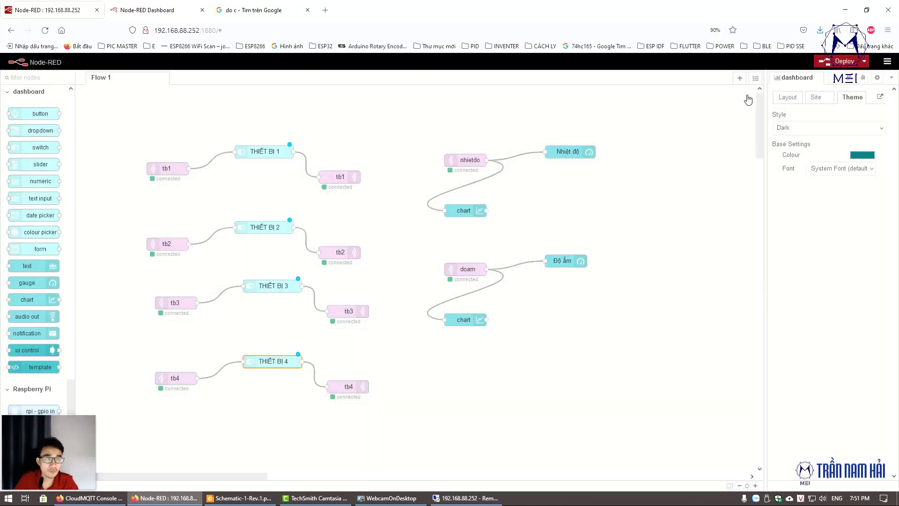
# Step: Deploy the flow and check the THIẾT BỊ 1–4 toggles on the live dashboard
pyautogui.click(847, 63)
pyautogui.click(171, 9)
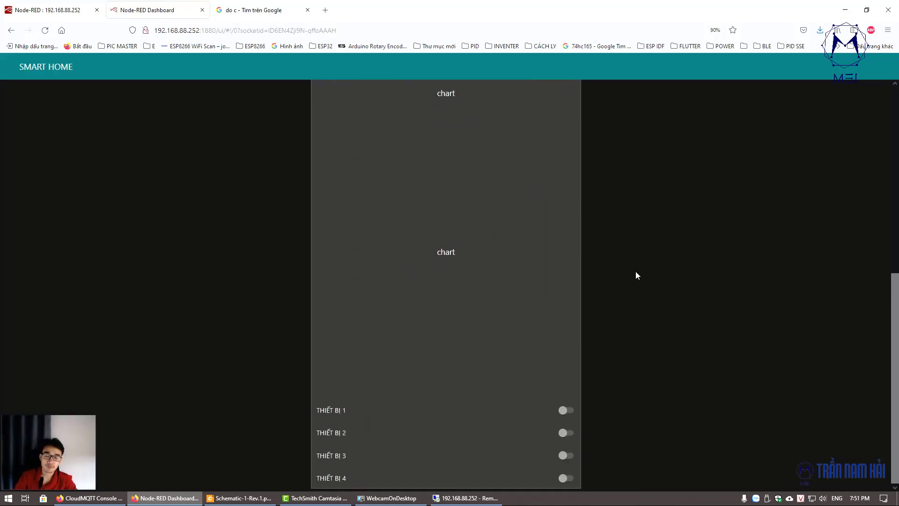
pyautogui.scroll(7, 636, 274)
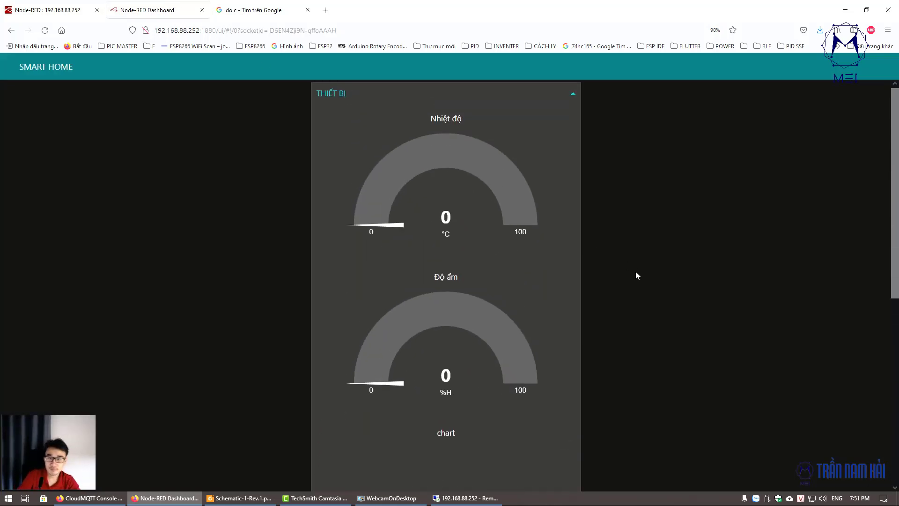
pyautogui.scroll(-7, 634, 269)
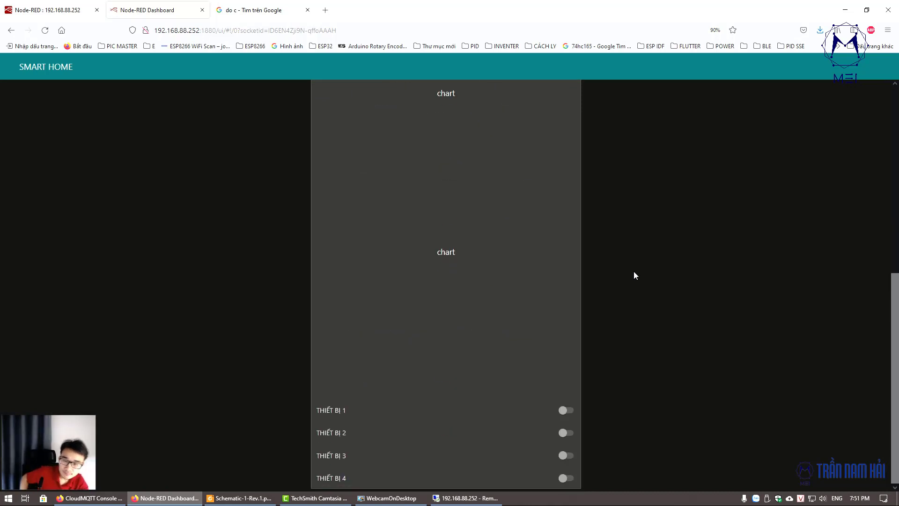
pyautogui.scroll(2, 634, 272)
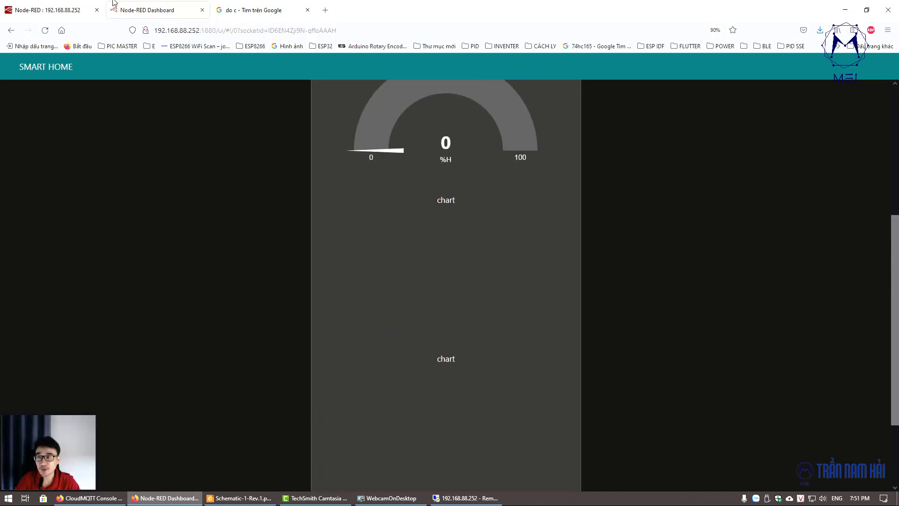
pyautogui.click(47, 10)
# Step: Title the temperature chart BIỂU ĐỒ NHIỆT ĐỘ and the humidity chart BIỂU ĐỒ ĐỘ ẨM
pyautogui.doubleClick(463, 210)
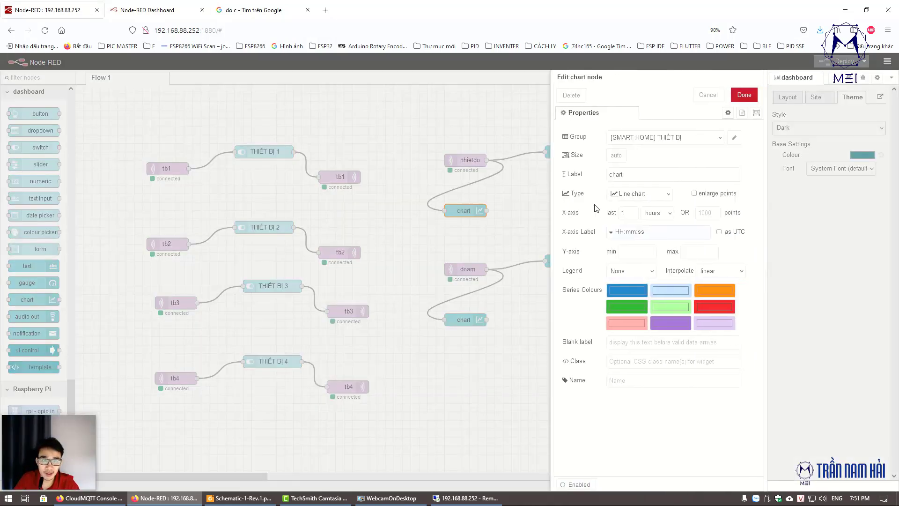
pyautogui.moveTo(648, 174); pyautogui.dragTo(543, 170)
pyautogui.write('bieu')
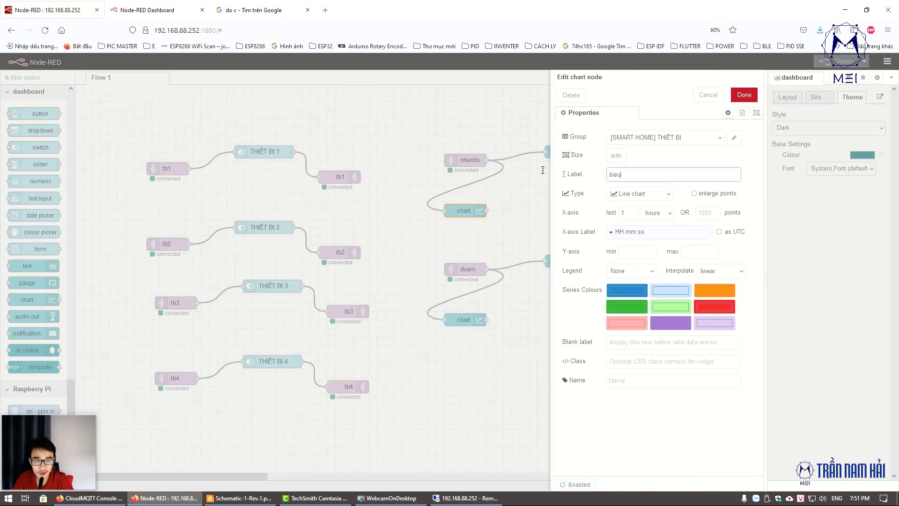
pyautogui.press('BackSpace')
pyautogui.write('BIE')
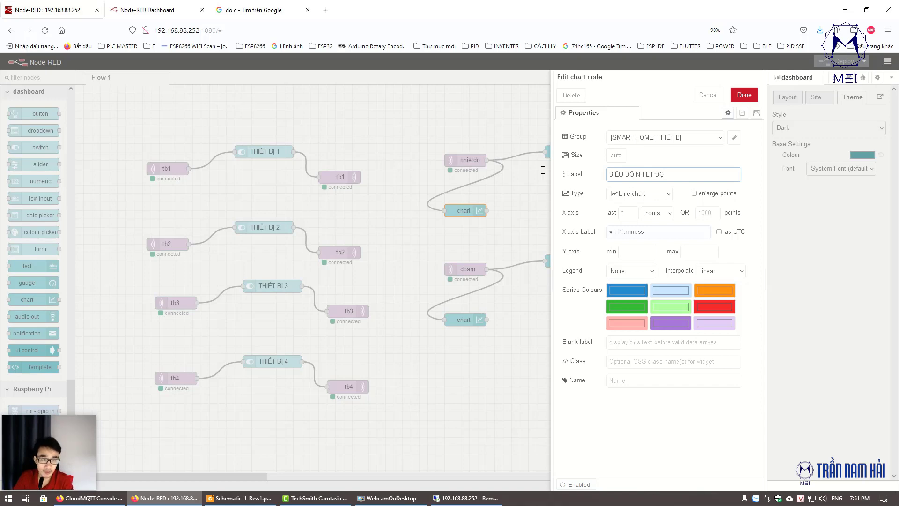
pyautogui.click(744, 95)
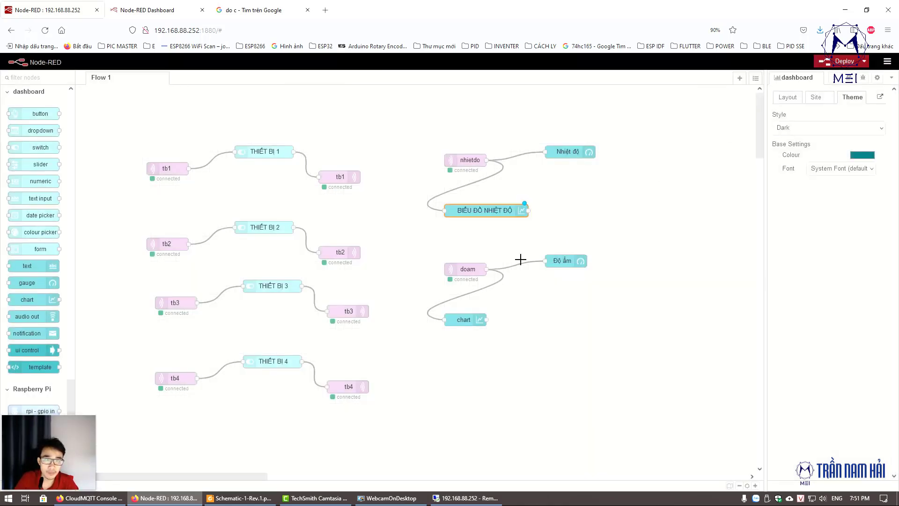
pyautogui.doubleClick(476, 319)
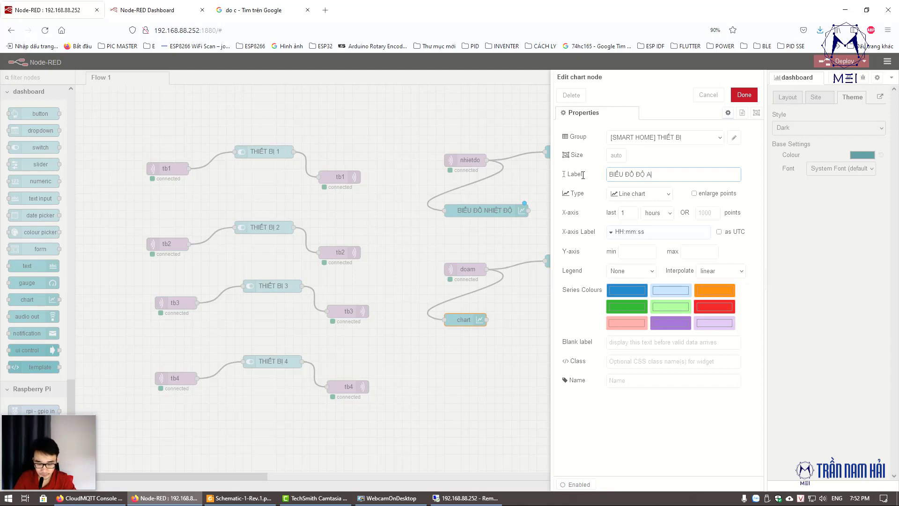
pyautogui.write('ẨM')
pyautogui.click(744, 95)
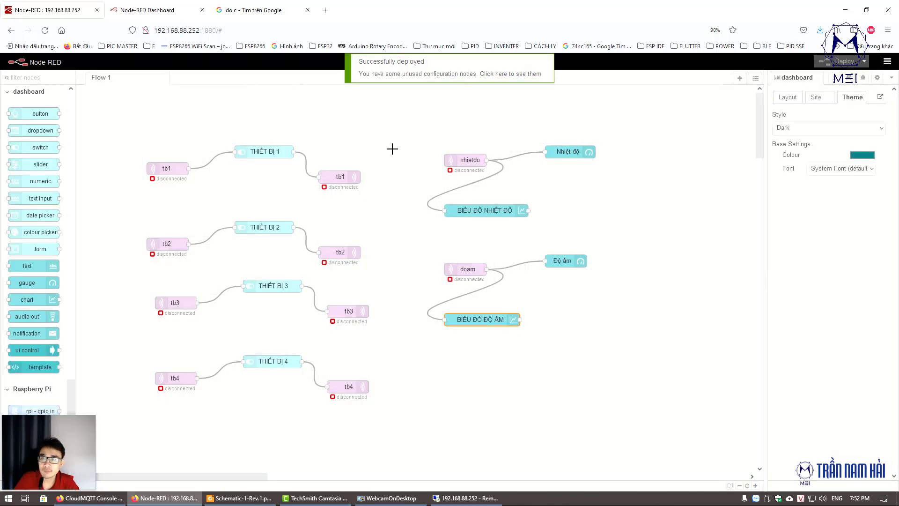
# Step: Check the new chart titles on the dark dashboard in a smaller and full-size window, then return to Flow 1
pyautogui.click(125, 7)
pyautogui.scroll(3, 679, 211)
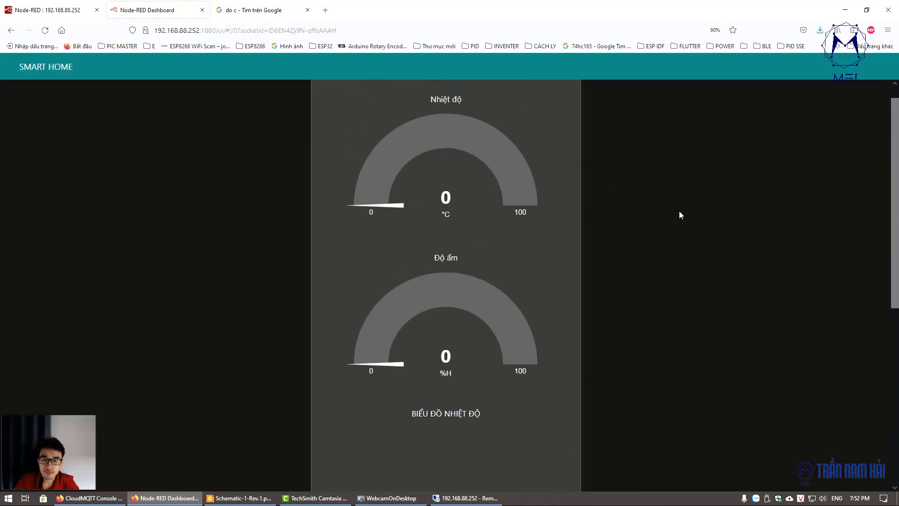
pyautogui.scroll(-3, 679, 211)
pyautogui.scroll(-3, 682, 218)
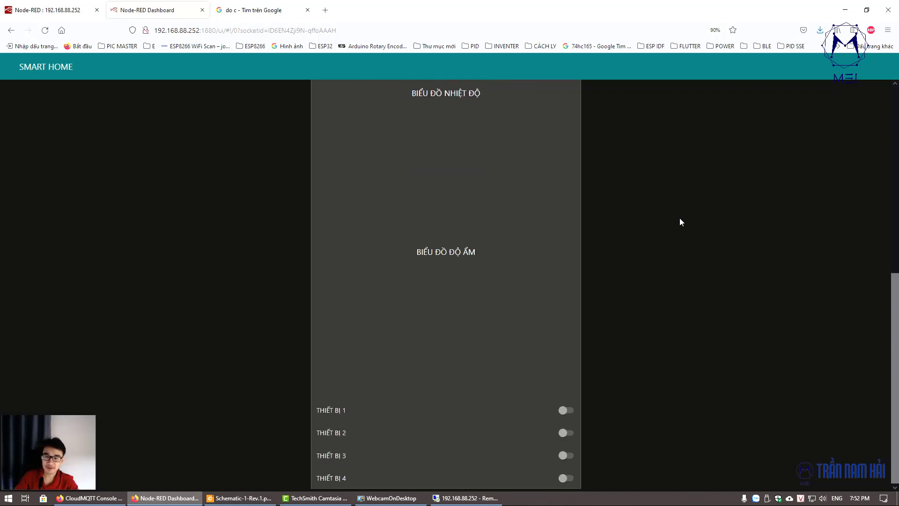
pyautogui.scroll(6, 680, 222)
pyautogui.scroll(-7, 681, 226)
pyautogui.scroll(5, 683, 221)
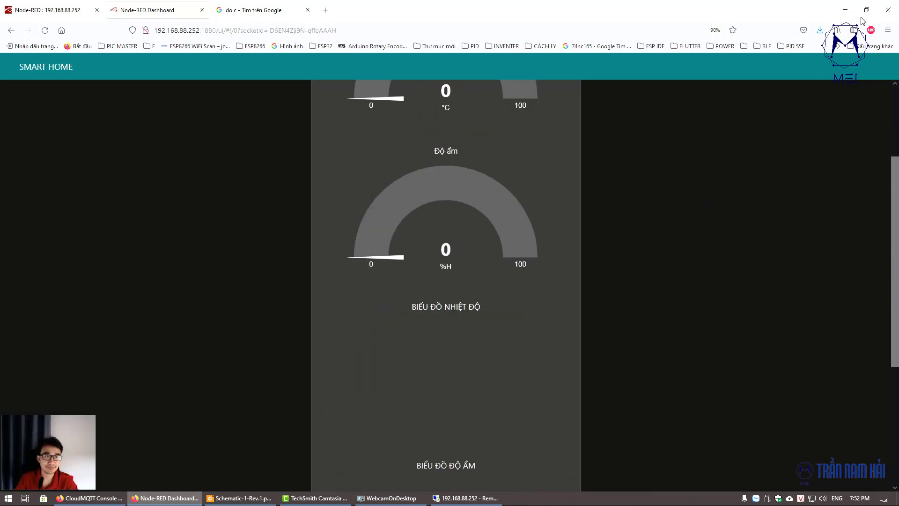
pyautogui.click(866, 10)
pyautogui.moveTo(881, 199); pyautogui.dragTo(880, 107)
pyautogui.scroll(-10, 773, 206)
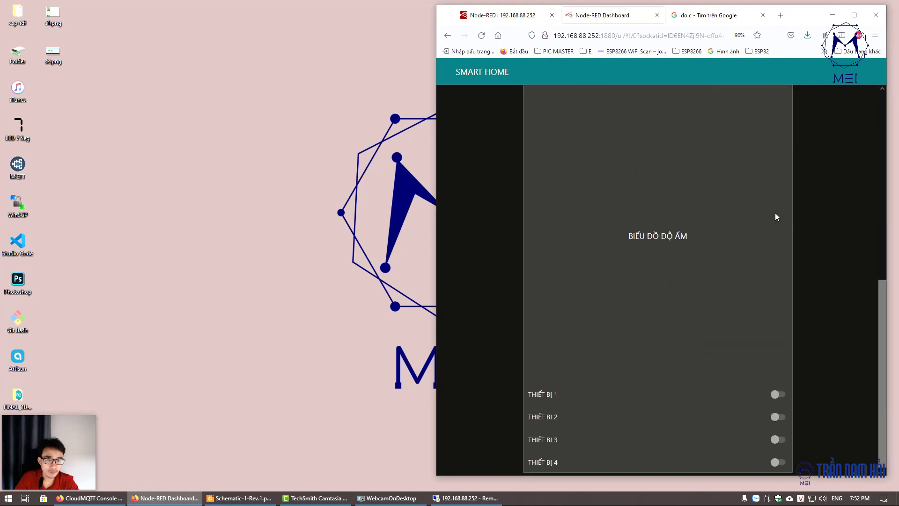
pyautogui.click(854, 15)
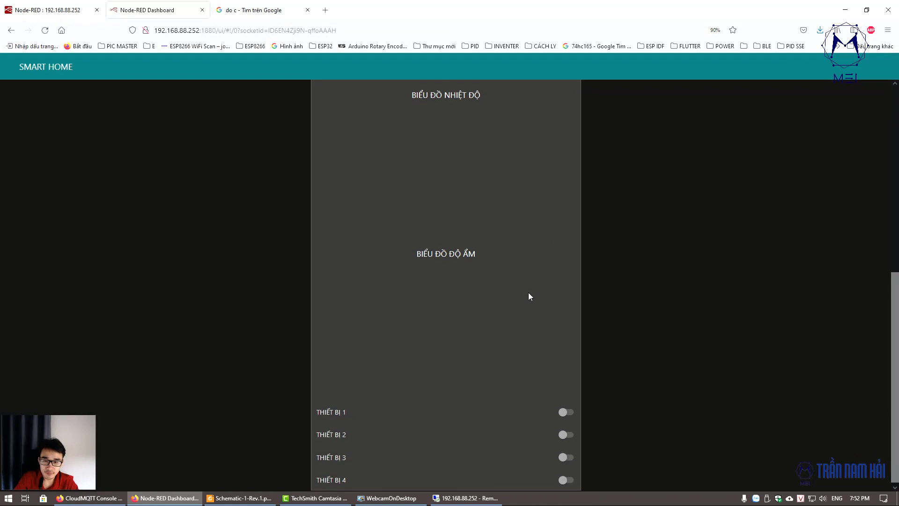
pyautogui.scroll(8, 529, 293)
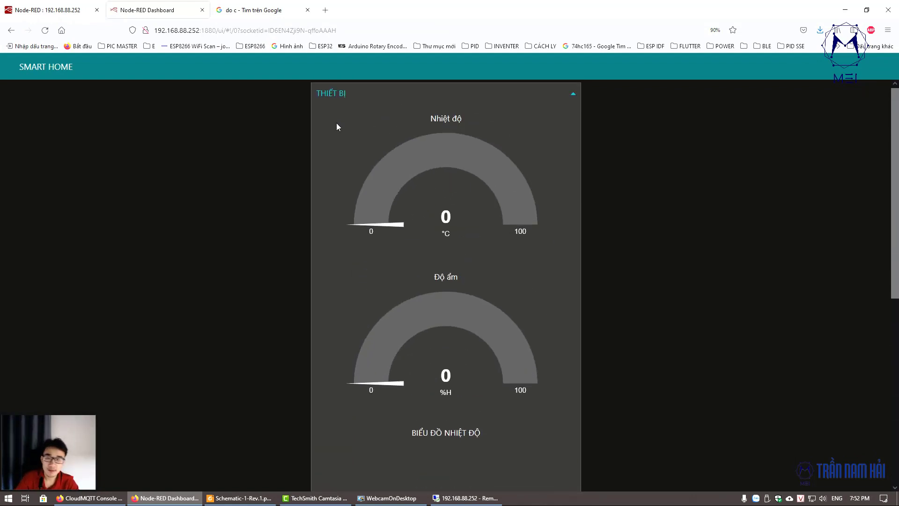
pyautogui.click(77, 7)
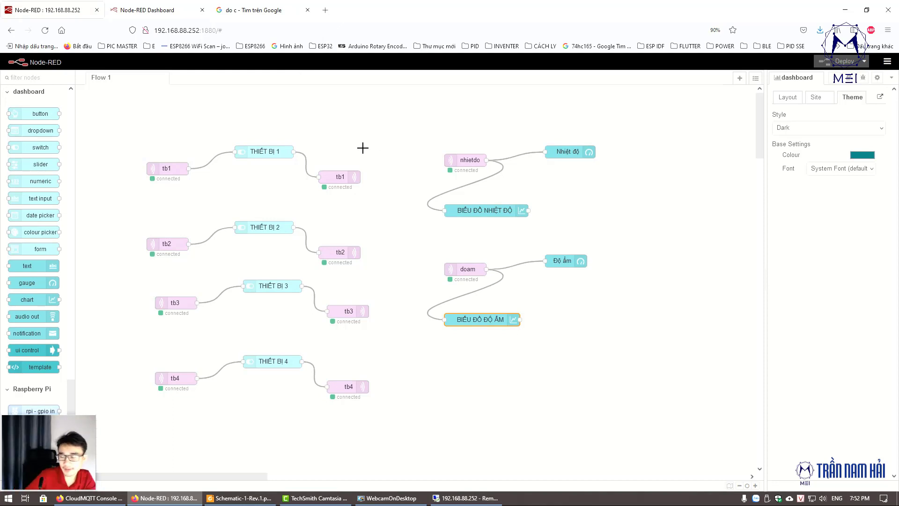
pyautogui.doubleClick(263, 153)
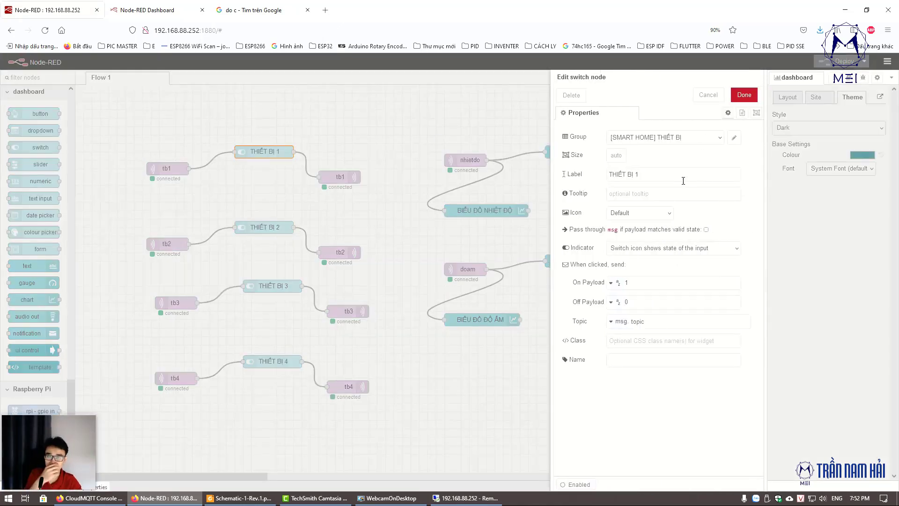
pyautogui.click(651, 213)
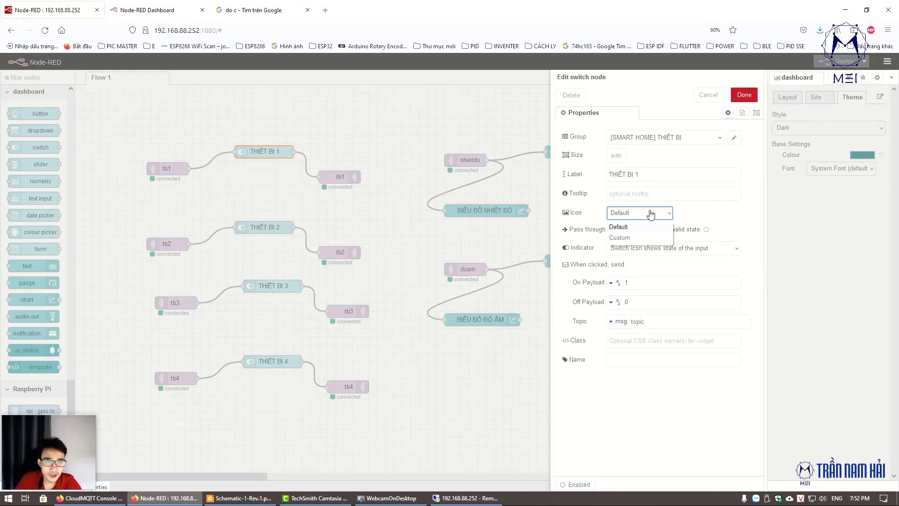
pyautogui.press('Escape')
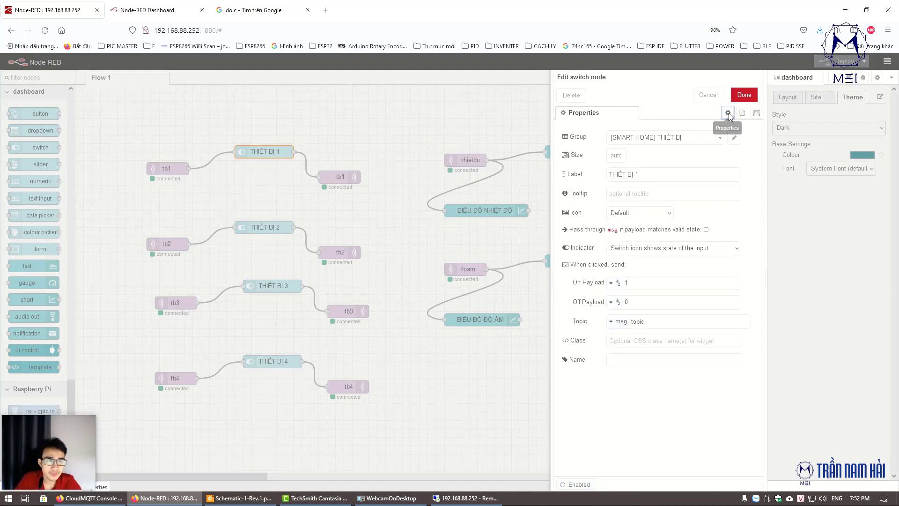
pyautogui.press('Escape')
pyautogui.click(735, 139)
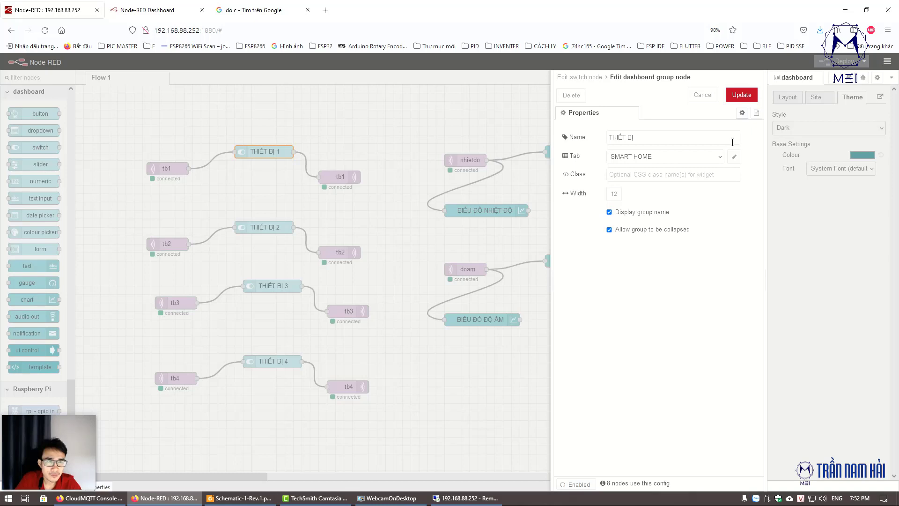
pyautogui.click(703, 95)
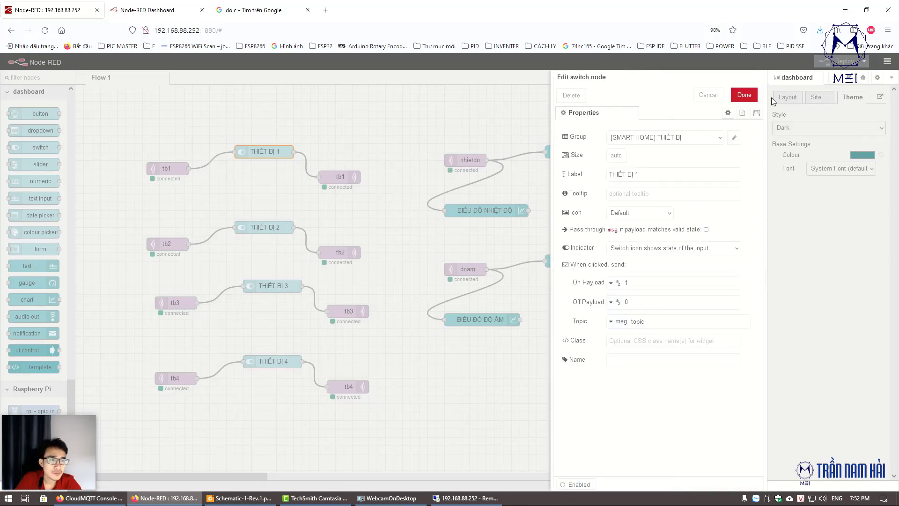
# Step: Set the dashboard site title to SMARTHOME
pyautogui.click(708, 95)
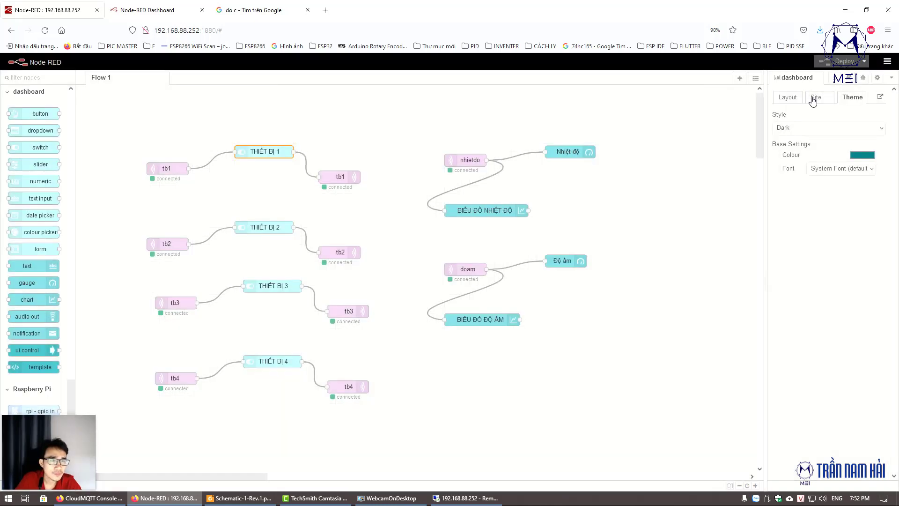
pyautogui.click(813, 100)
pyautogui.click(809, 122)
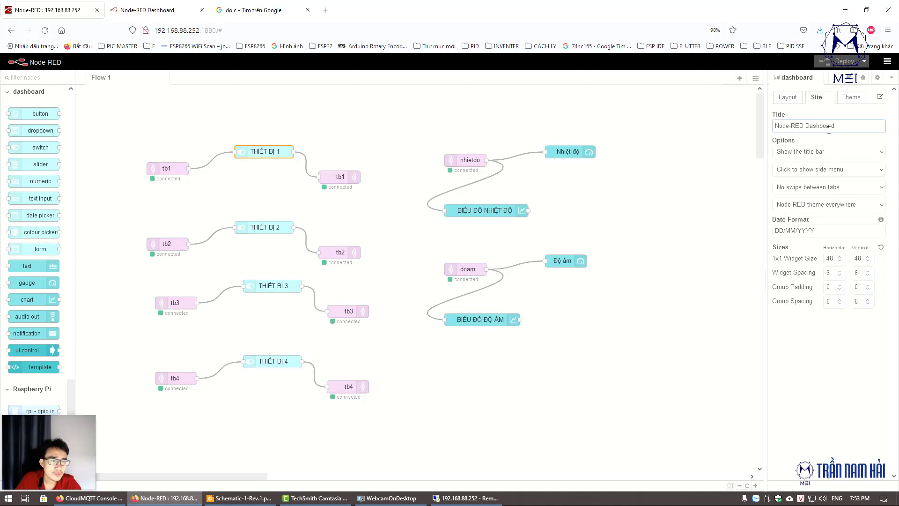
pyautogui.click(159, 10)
pyautogui.click(52, 10)
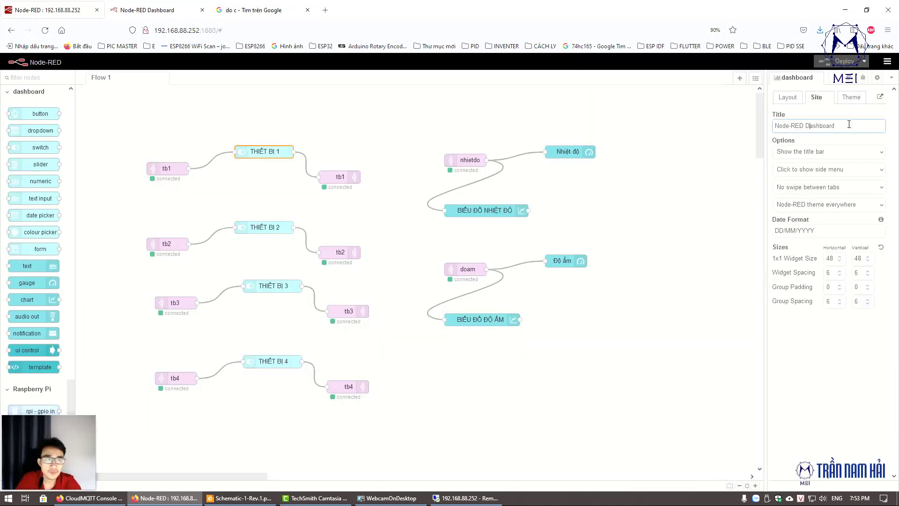
pyautogui.hotkey('ctrl', 'a')
pyautogui.write('smart')
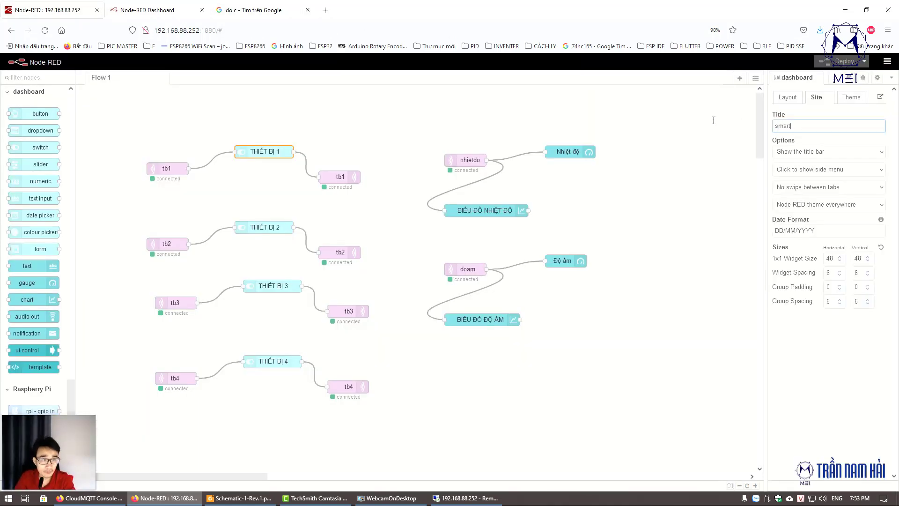
pyautogui.press('BackSpace')
pyautogui.press('BackSpace')
pyautogui.write('S')
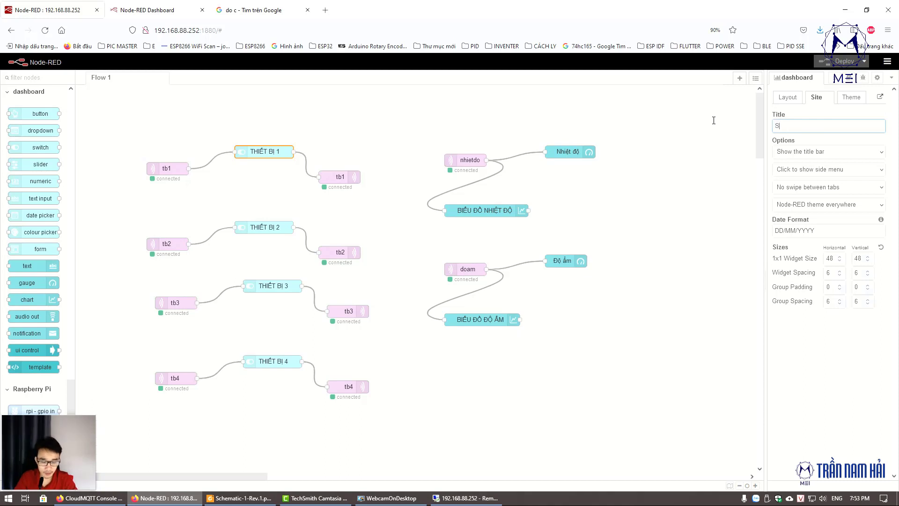
pyautogui.write('MART')
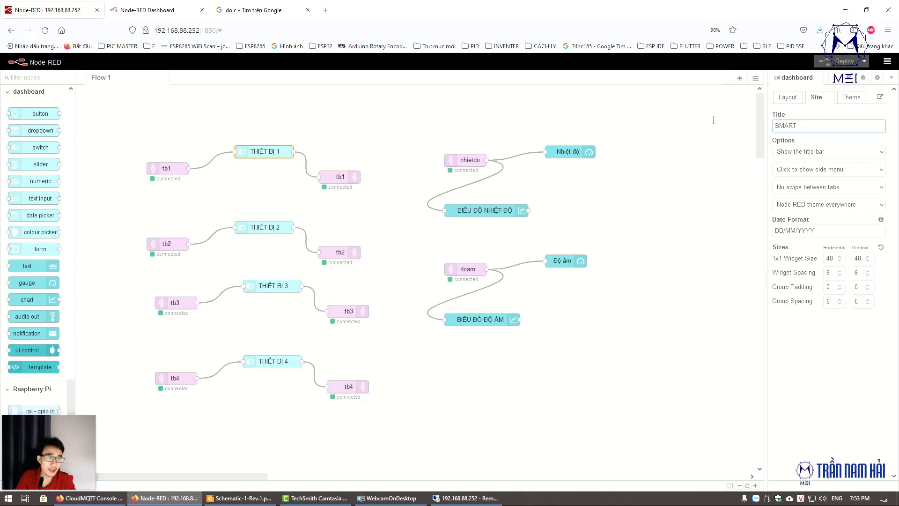
pyautogui.write('HOME')
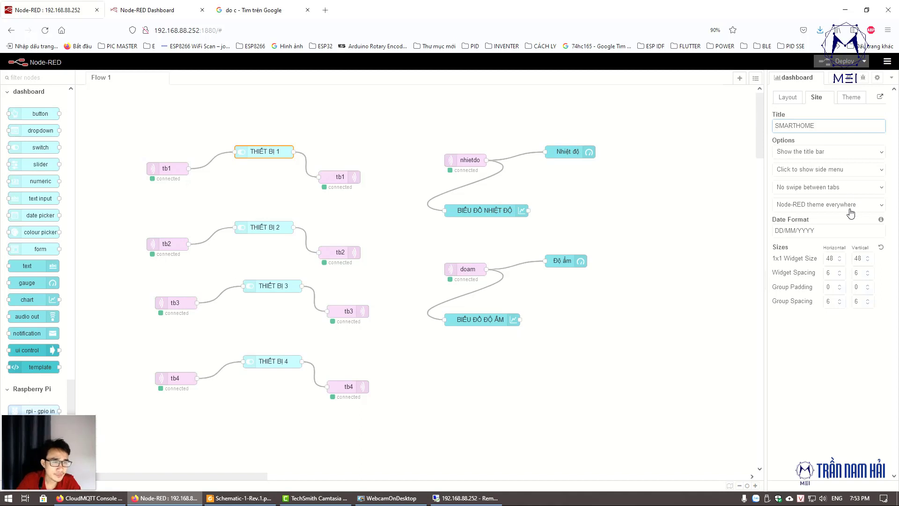
# Step: Choose 'Use Angular theme in ui_template' and deploy the dashboard settings
pyautogui.click(860, 206)
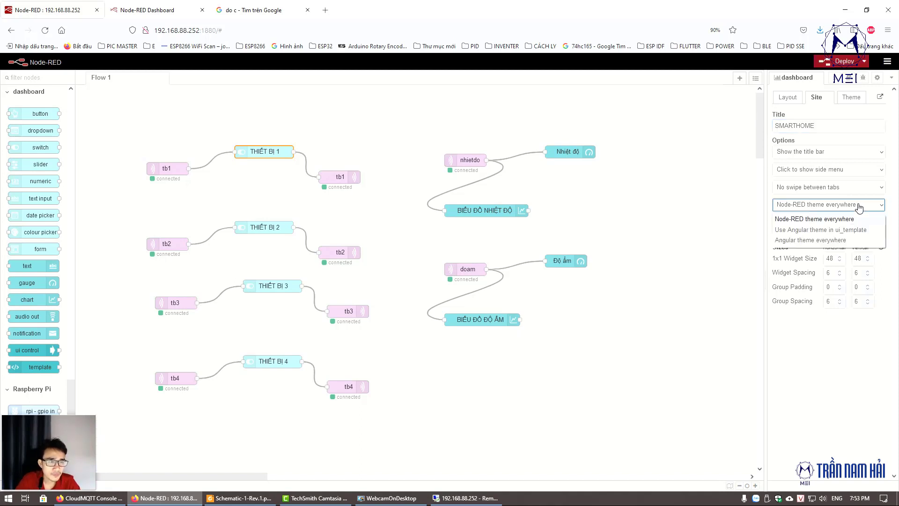
pyautogui.click(846, 230)
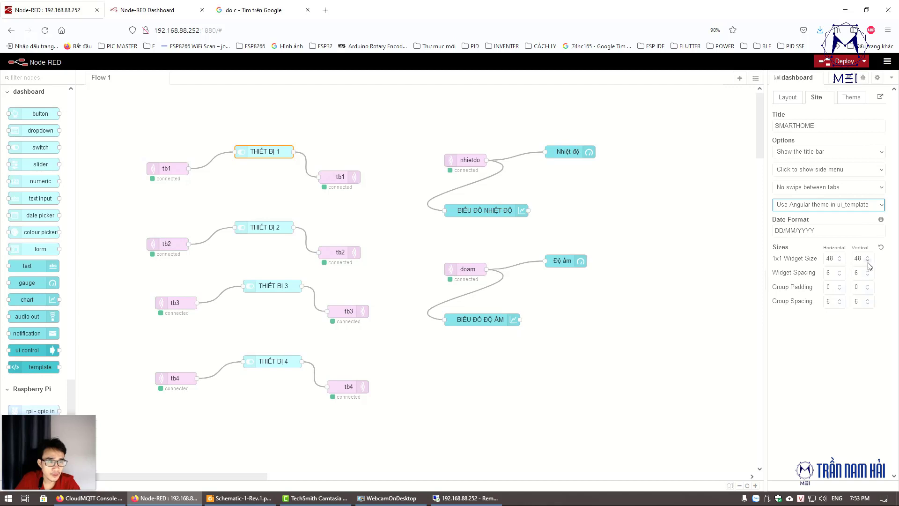
pyautogui.click(859, 204)
pyautogui.click(861, 209)
pyautogui.click(837, 66)
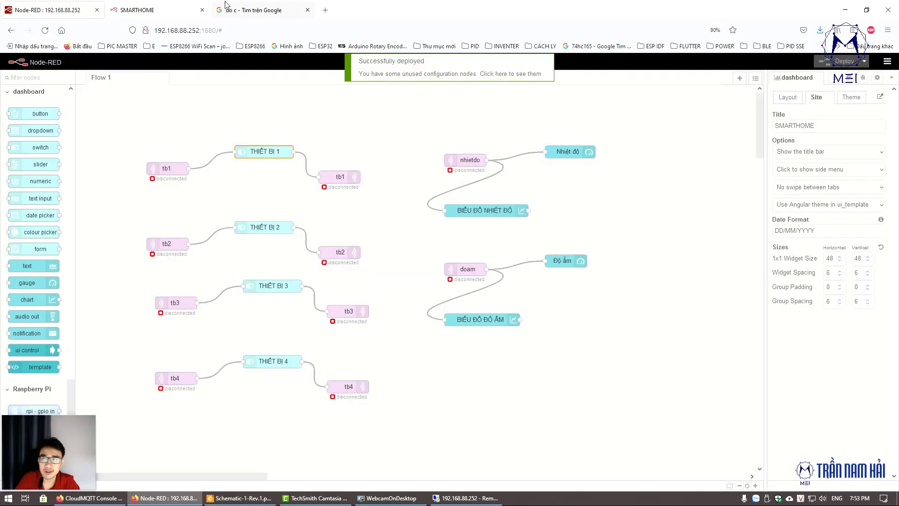
# Step: Check and reload the deployed SMART HOME dashboard page
pyautogui.click(141, 9)
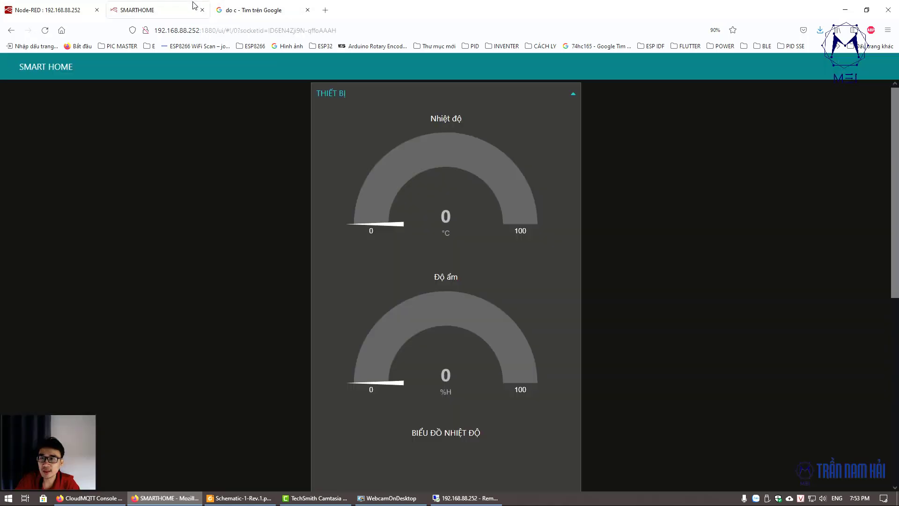
pyautogui.scroll(-2, 375, 138)
pyautogui.rightClick(570, 126)
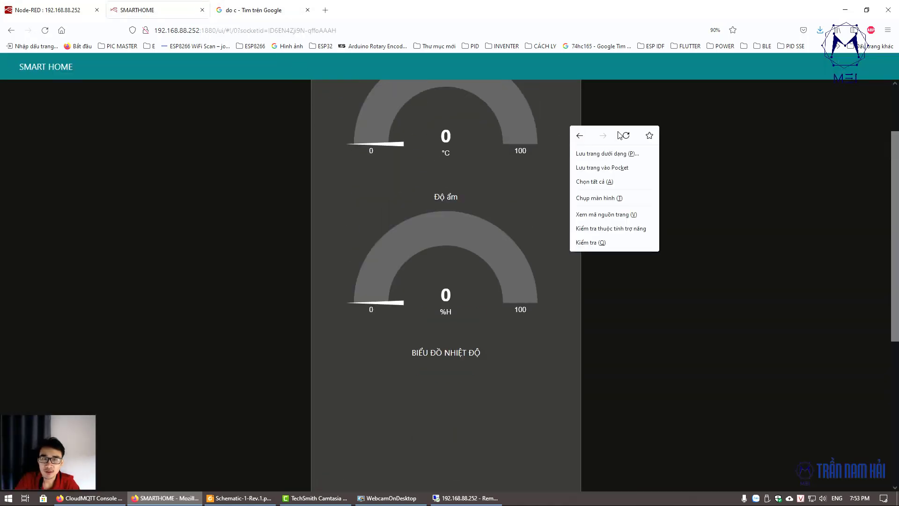
pyautogui.click(722, 117)
pyautogui.hotkey('ctrl', 'shift', 'Tab')
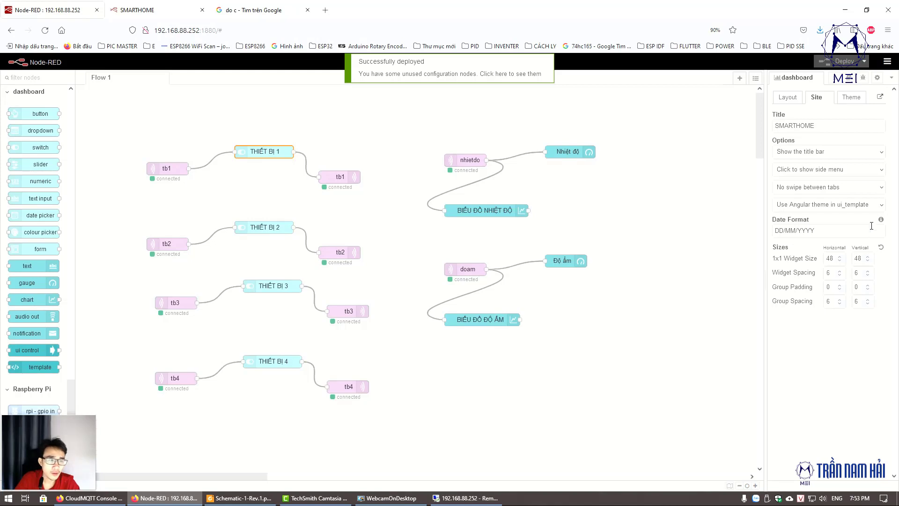
# Step: Switch to 'Angular theme everywhere', deploy, and review the now-light dashboard
pyautogui.click(829, 204)
pyautogui.click(810, 243)
pyautogui.click(831, 61)
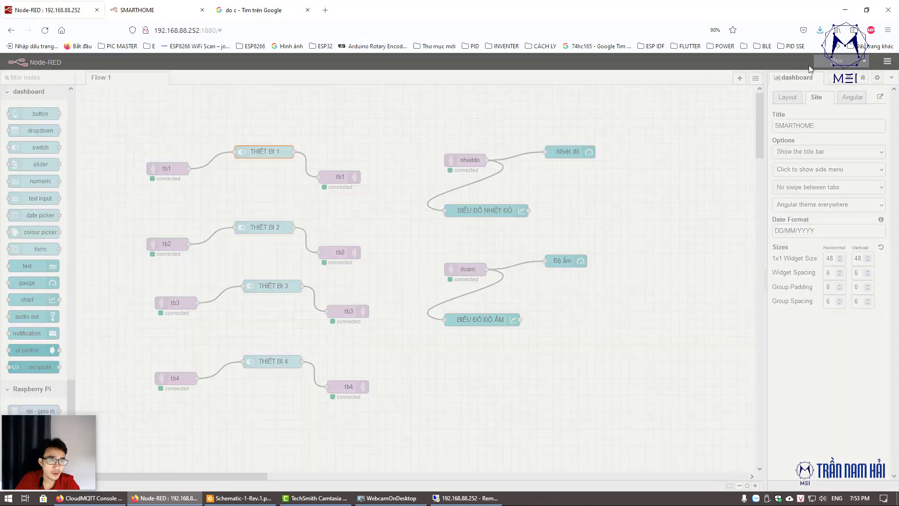
pyautogui.click(124, 10)
pyautogui.scroll(-4, 499, 176)
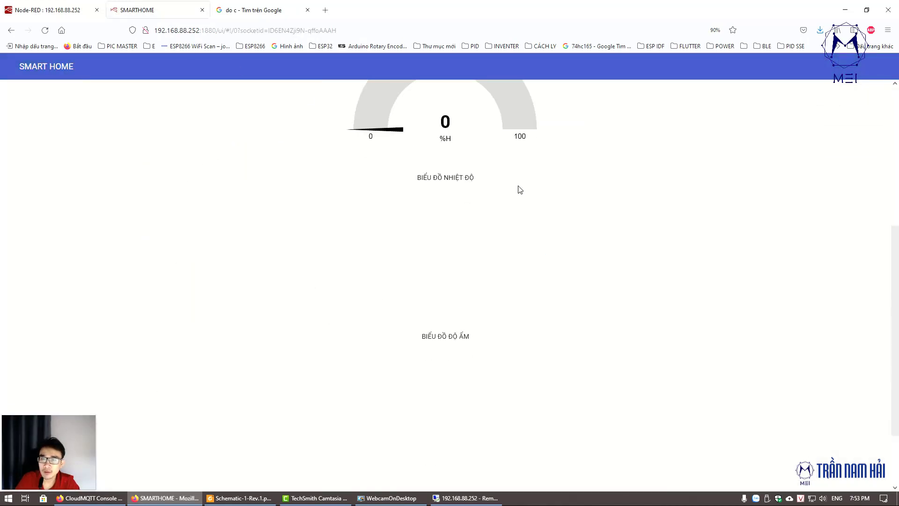
pyautogui.scroll(-6, 538, 216)
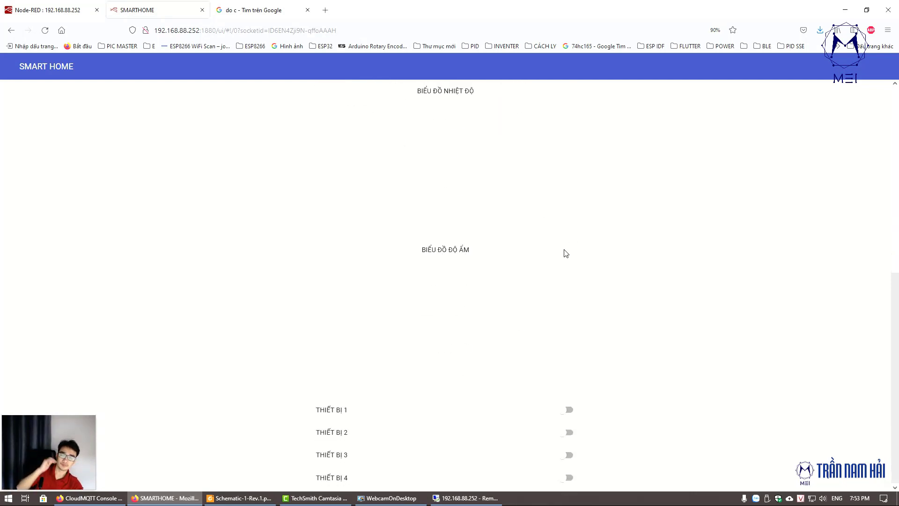
pyautogui.scroll(-5, 569, 253)
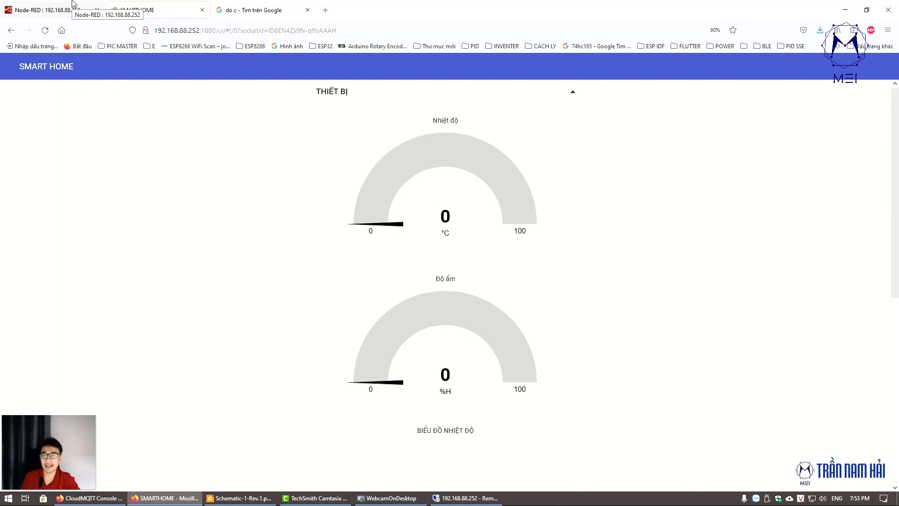
pyautogui.click(93, 14)
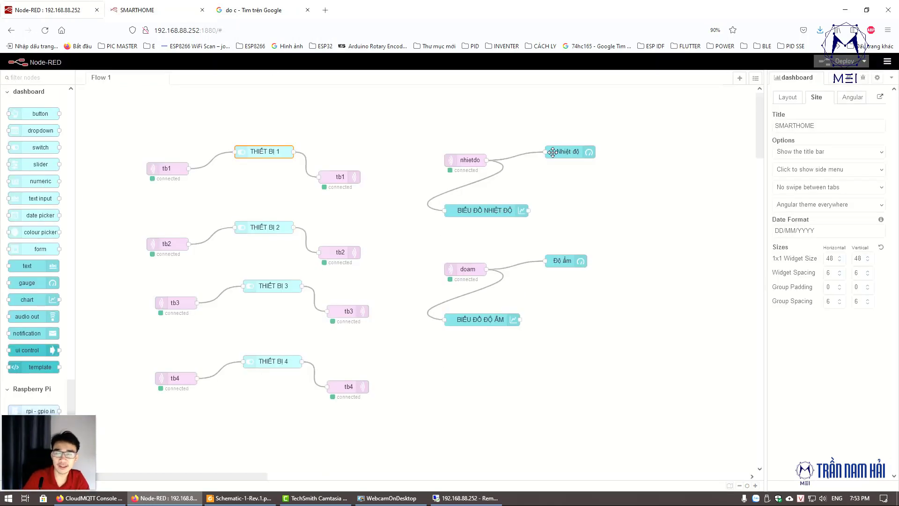
# Step: Set the swipe option to 'Allow swipe between tabs' and check the redeployed dashboard
pyautogui.click(832, 188)
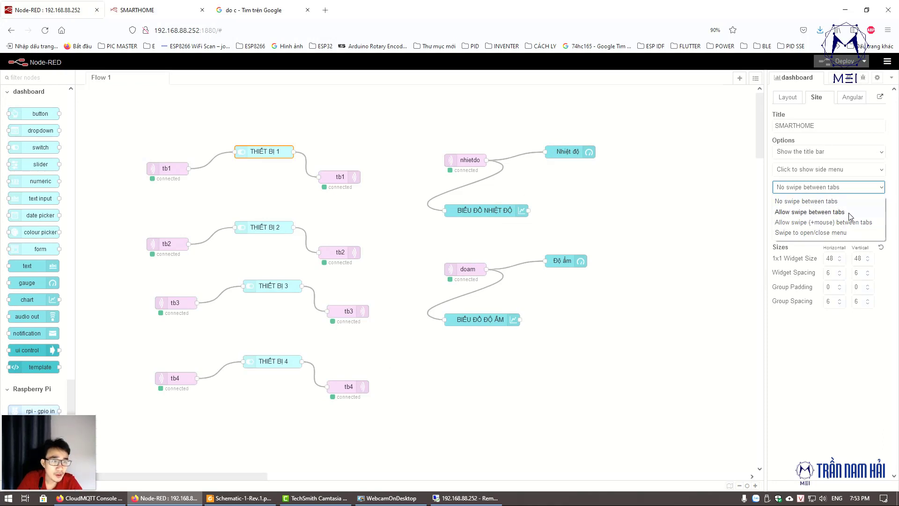
pyautogui.click(839, 212)
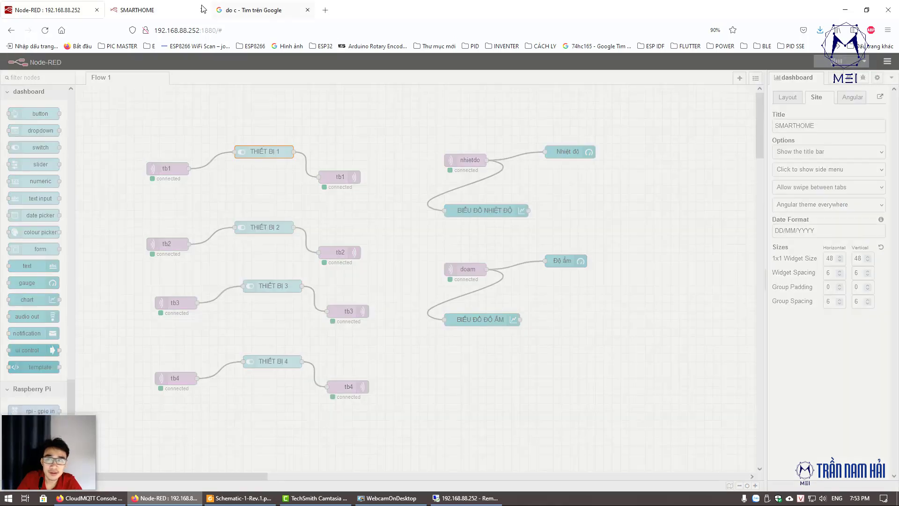
pyautogui.click(202, 8)
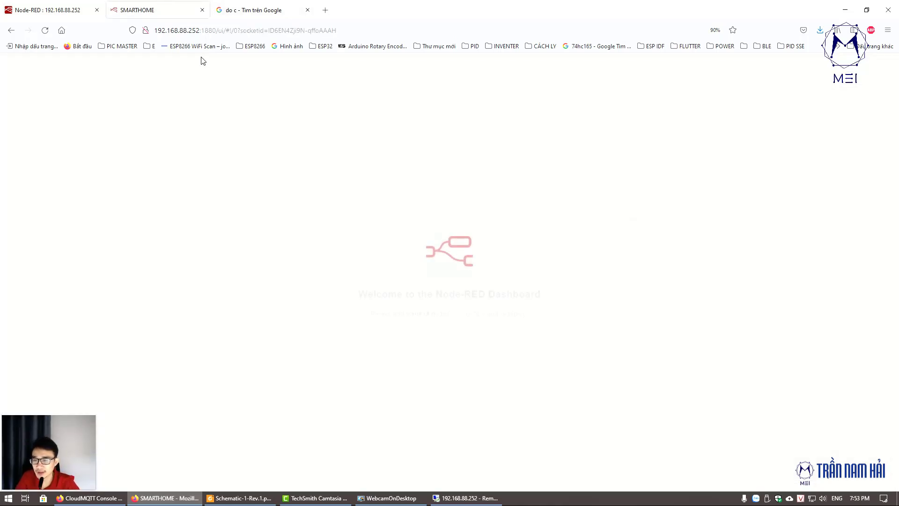
pyautogui.scroll(-5, 487, 167)
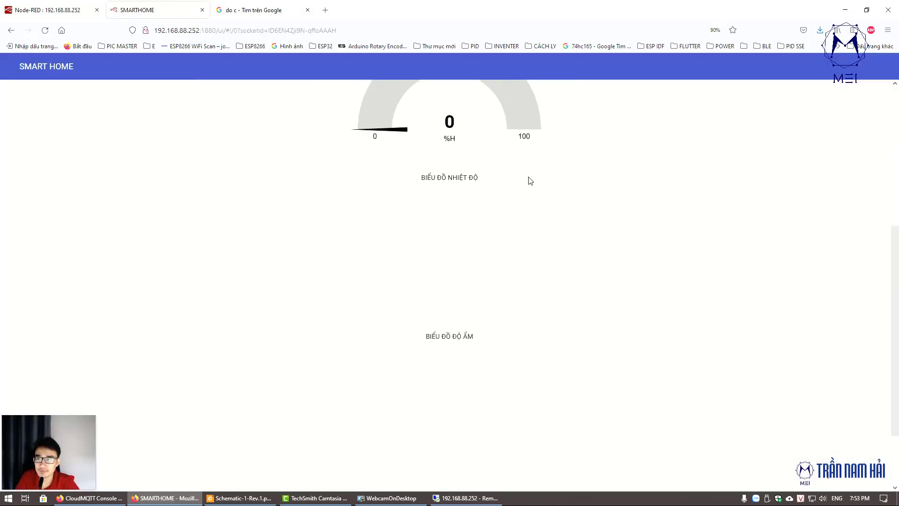
pyautogui.scroll(5, 532, 182)
pyautogui.scroll(-7, 532, 182)
pyautogui.scroll(6, 532, 183)
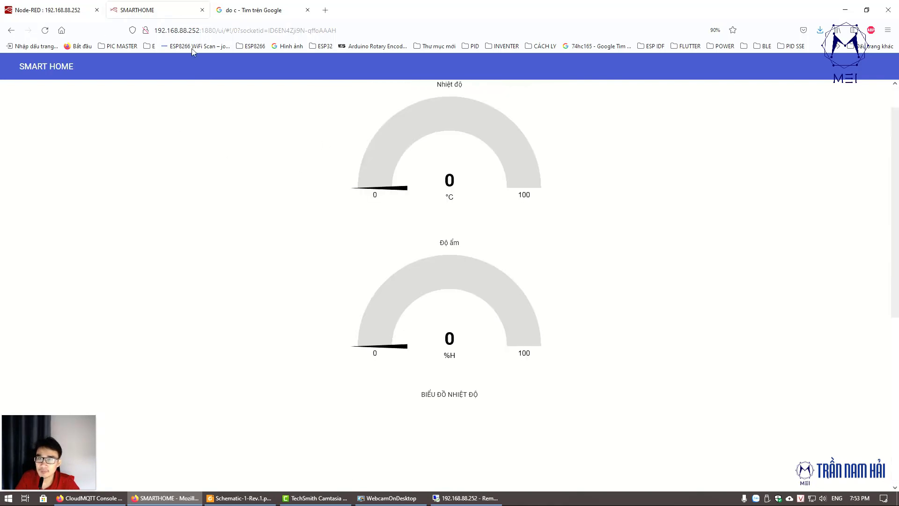
pyautogui.click(66, 10)
# Step: Review the side menu and title bar options, leaving them unchanged
pyautogui.click(856, 173)
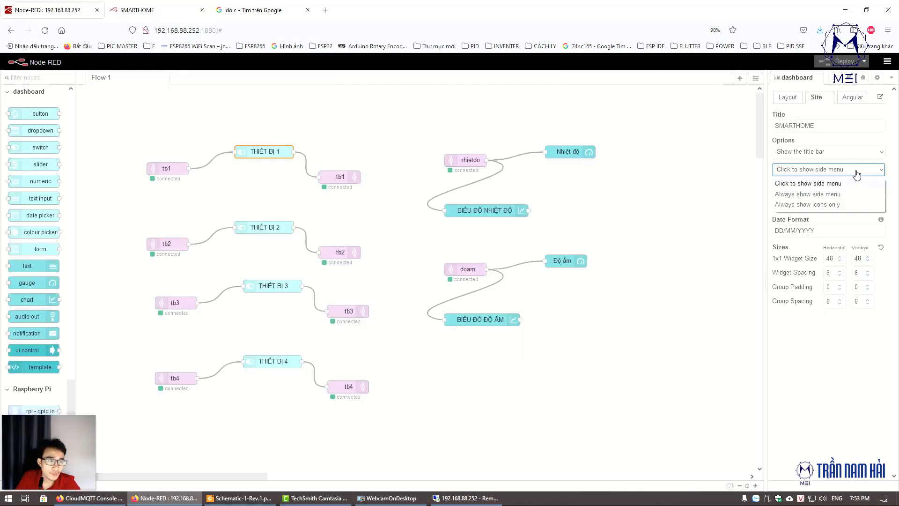
pyautogui.click(856, 174)
pyautogui.click(853, 152)
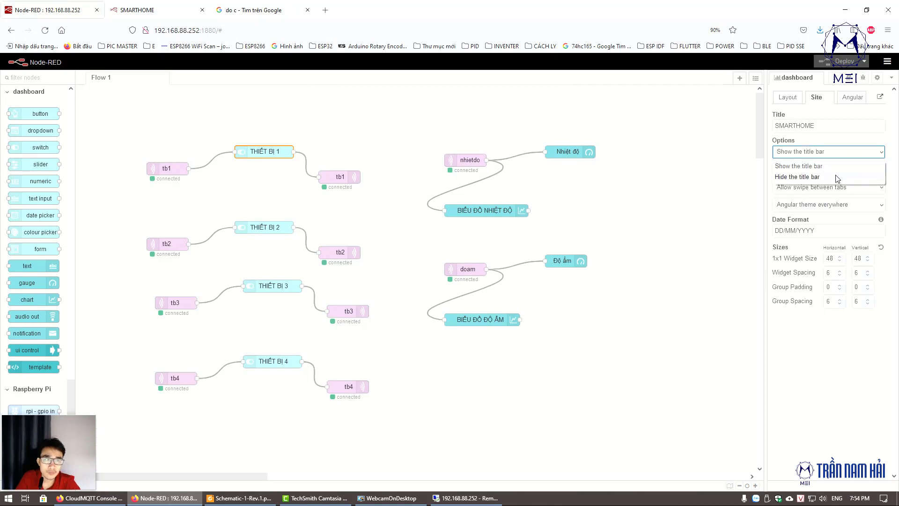
# Step: Check the Angular colours, keeping indigo as primary and blue as accent
pyautogui.click(853, 98)
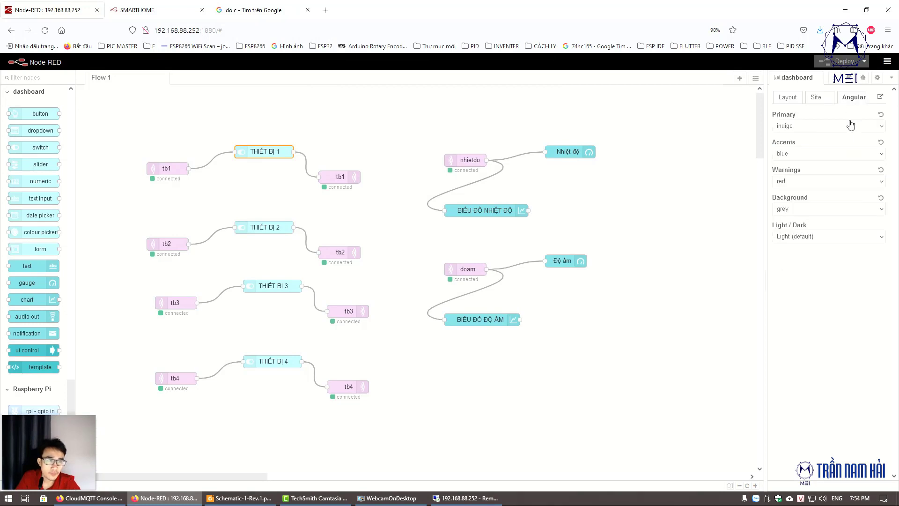
pyautogui.click(850, 126)
pyautogui.click(849, 129)
pyautogui.click(831, 153)
pyautogui.click(832, 154)
# Step: Set Light / Dark to Dark, deploy, and check the SMARTHOME dashboard page
pyautogui.click(832, 237)
pyautogui.click(805, 260)
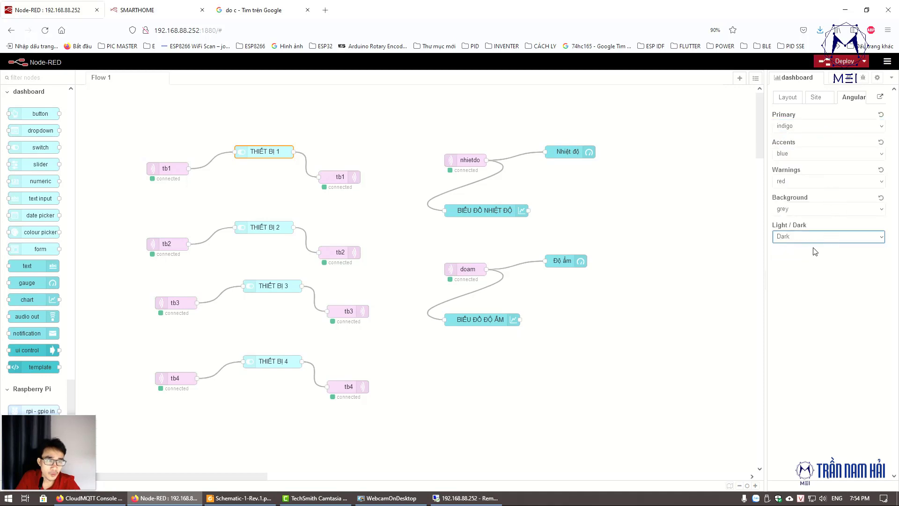
pyautogui.click(858, 65)
pyautogui.click(152, 10)
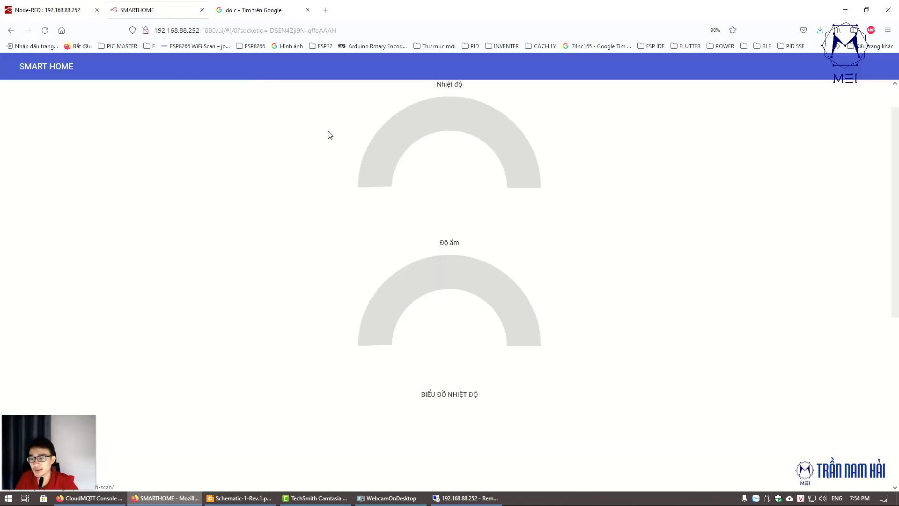
pyautogui.scroll(-5, 503, 202)
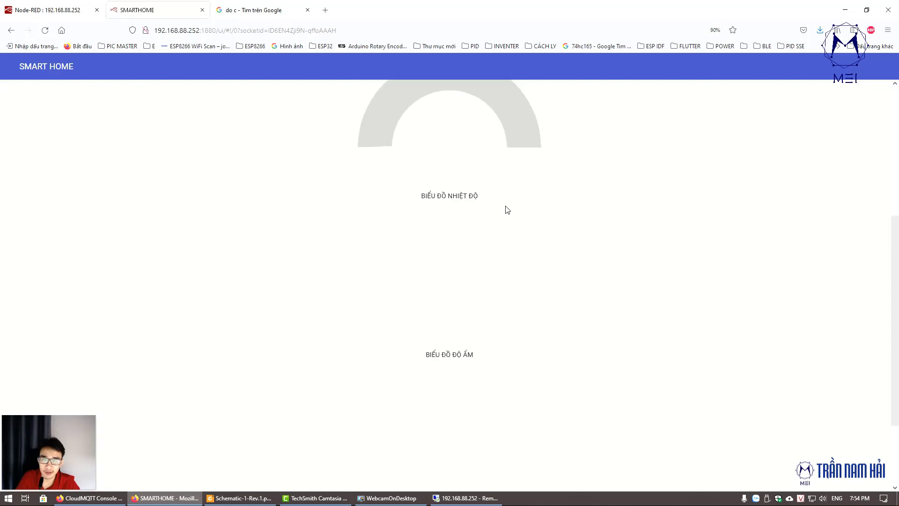
pyautogui.scroll(5, 507, 209)
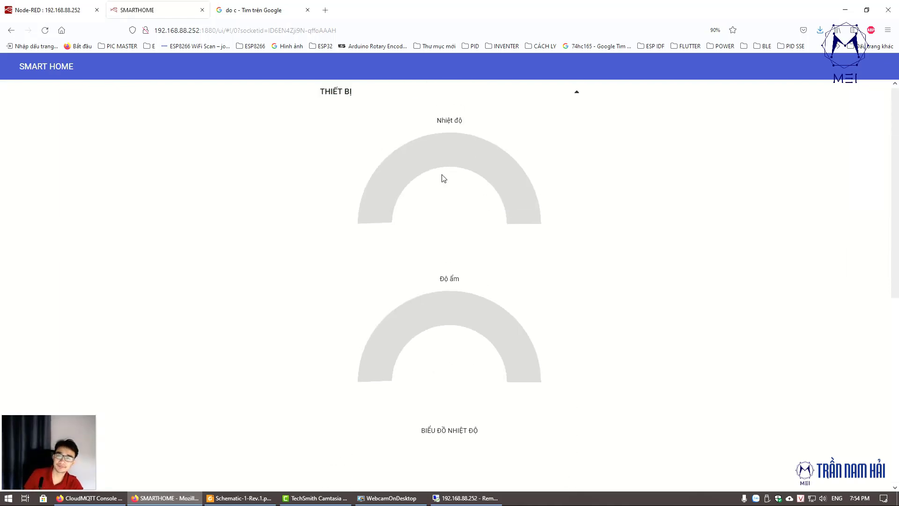
pyautogui.hotkey('ctrl', 'shift', 'Tab')
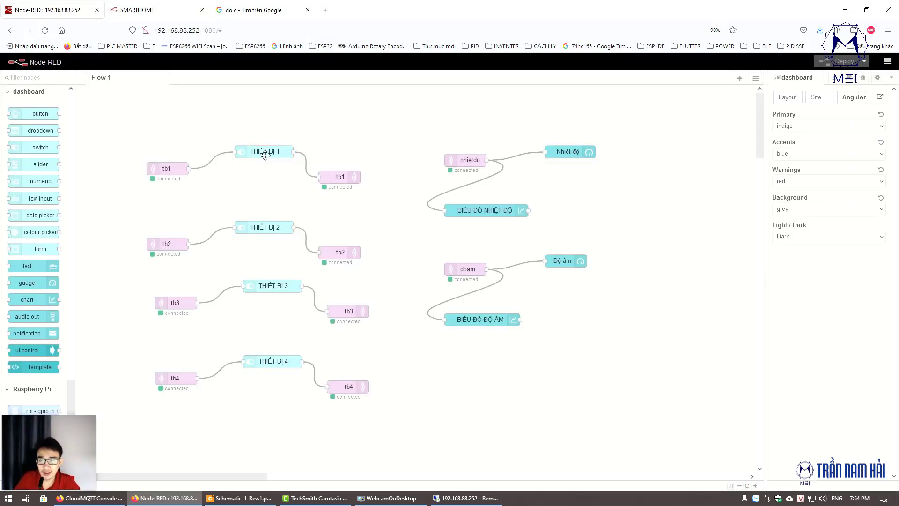
# Step: Set the THIẾT BỊ group width to 6, deploy, and view the narrower dashboard card
pyautogui.doubleClick(265, 155)
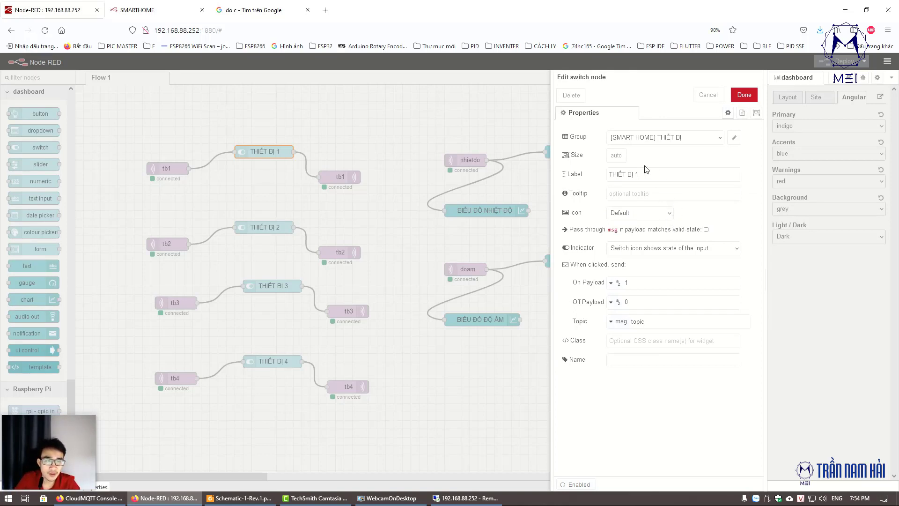
pyautogui.click(734, 140)
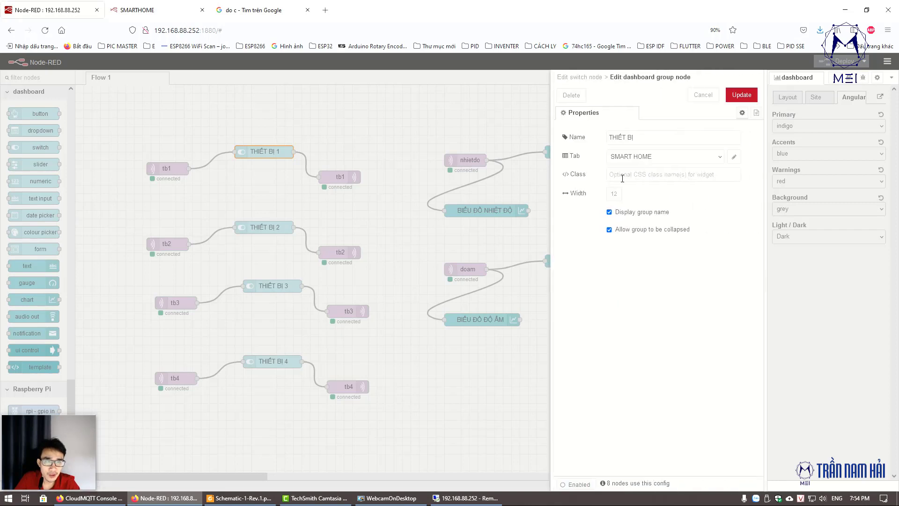
pyautogui.click(614, 199)
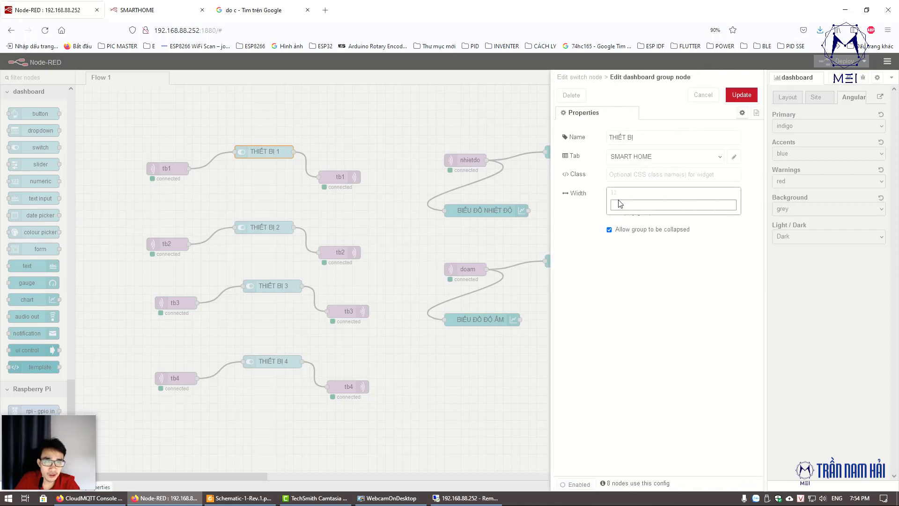
pyautogui.click(673, 205)
pyautogui.click(741, 94)
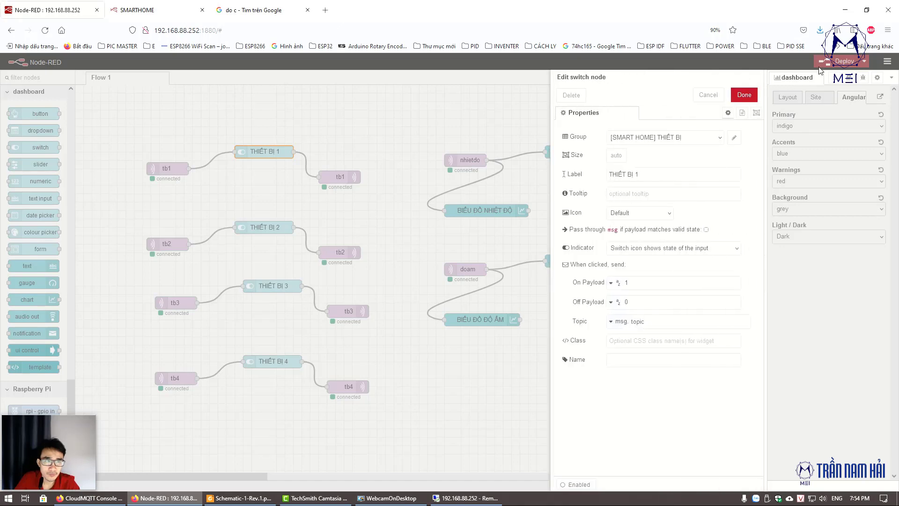
pyautogui.click(742, 94)
pyautogui.click(827, 65)
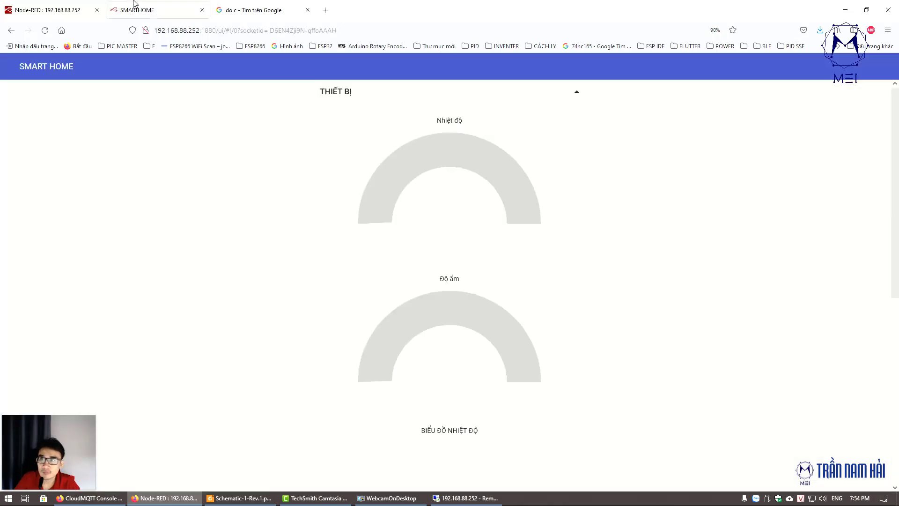
pyautogui.click(181, 3)
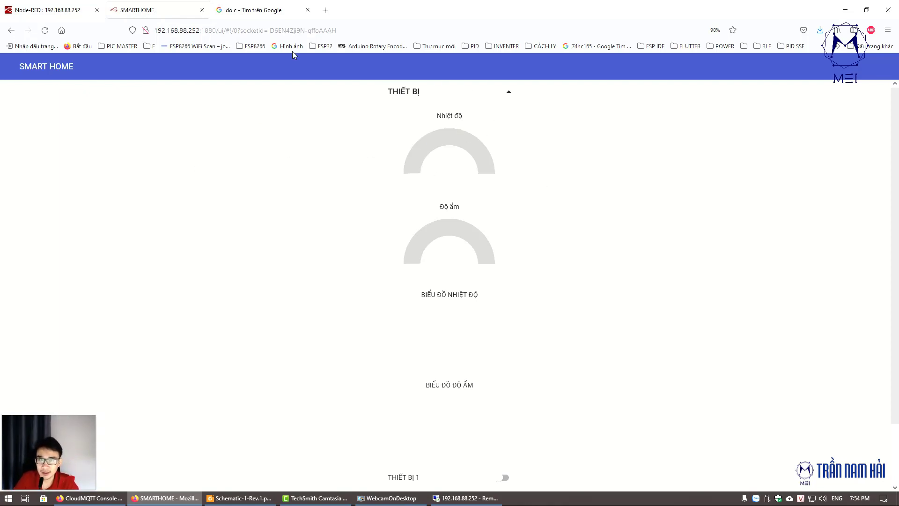
pyautogui.hotkey('ctrl', 'shift', 'Tab')
# Step: Delete the THIẾT BỊ group name and reload the dashboard to see the untitled card
pyautogui.doubleClick(267, 152)
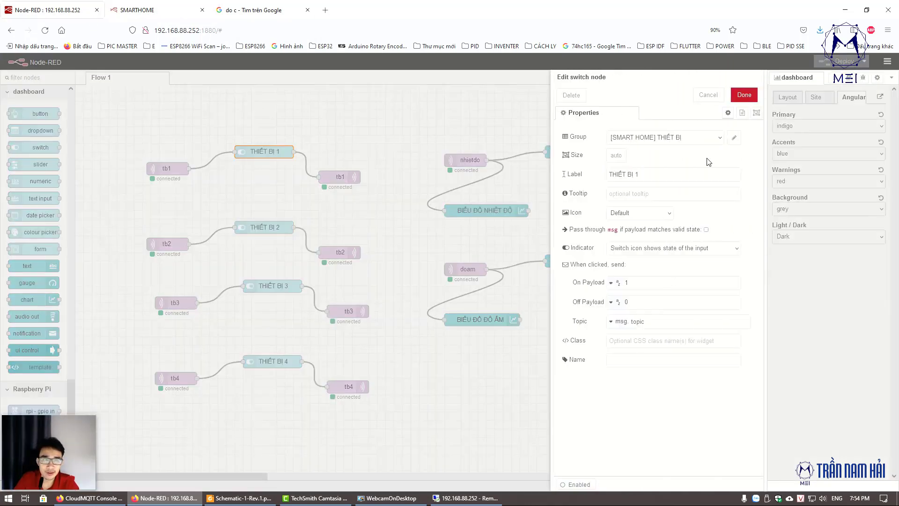
pyautogui.click(734, 138)
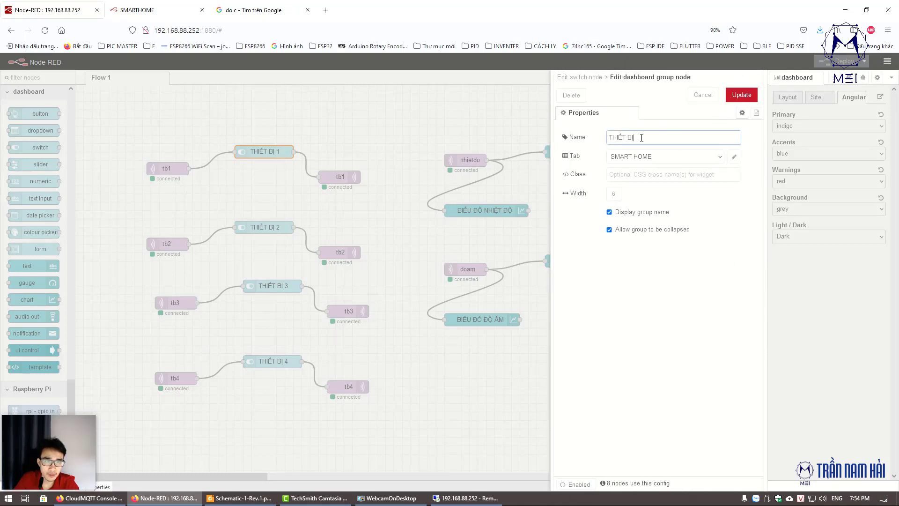
pyautogui.moveTo(642, 136); pyautogui.dragTo(553, 139)
pyautogui.press('BackSpace')
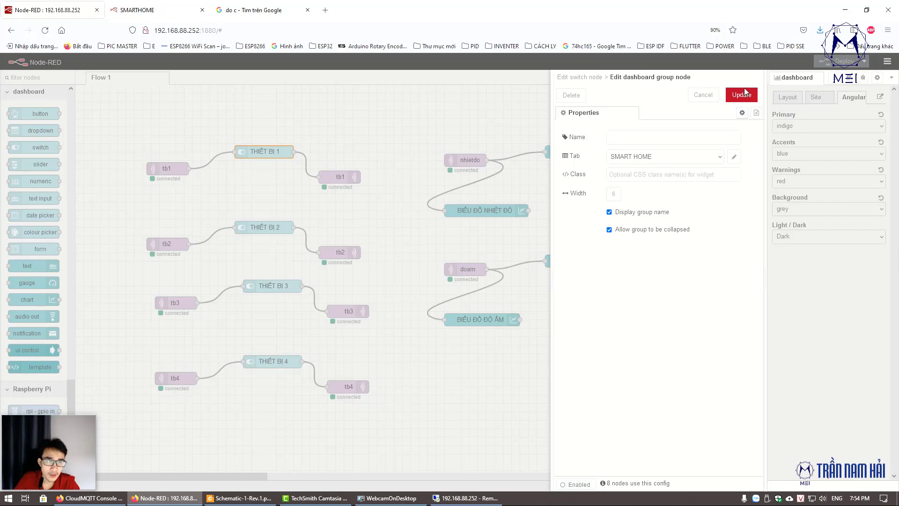
pyautogui.click(741, 95)
pyautogui.click(741, 97)
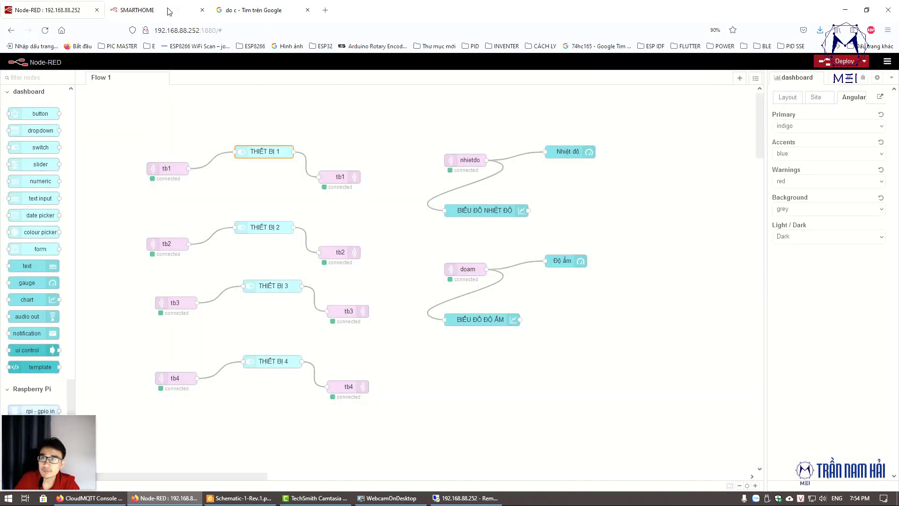
pyautogui.click(168, 10)
pyautogui.rightClick(307, 123)
pyautogui.click(61, 10)
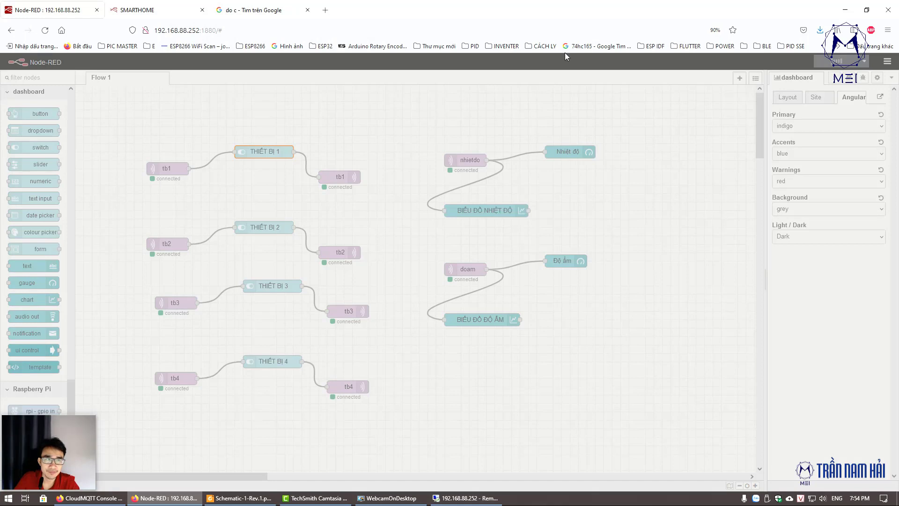
pyautogui.click(178, 10)
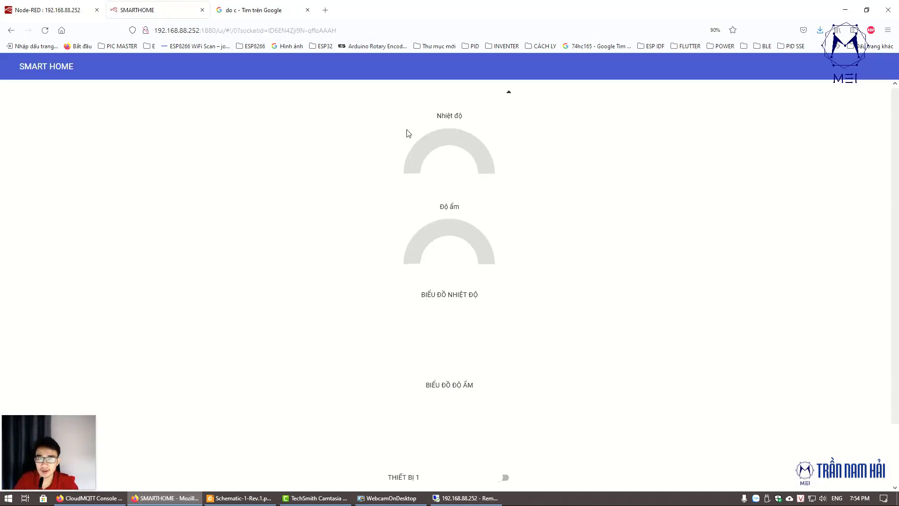
pyautogui.click(65, 5)
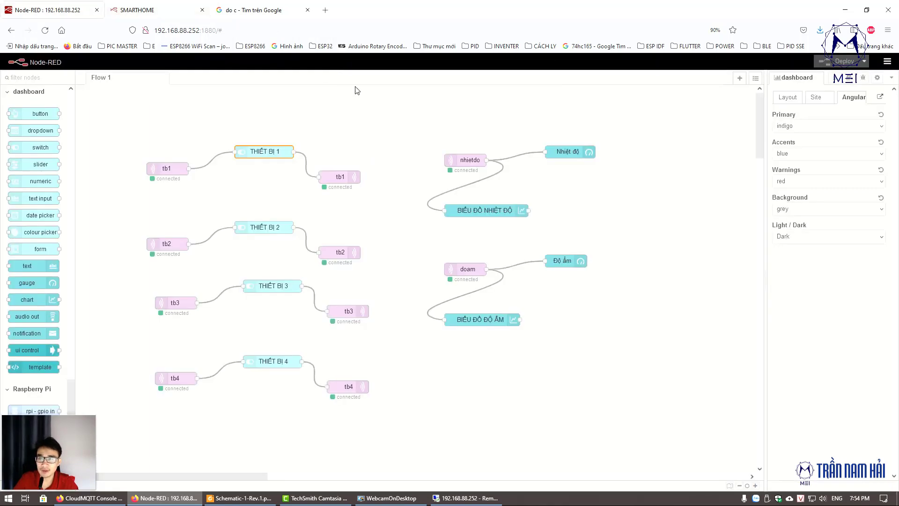
pyautogui.doubleClick(265, 227)
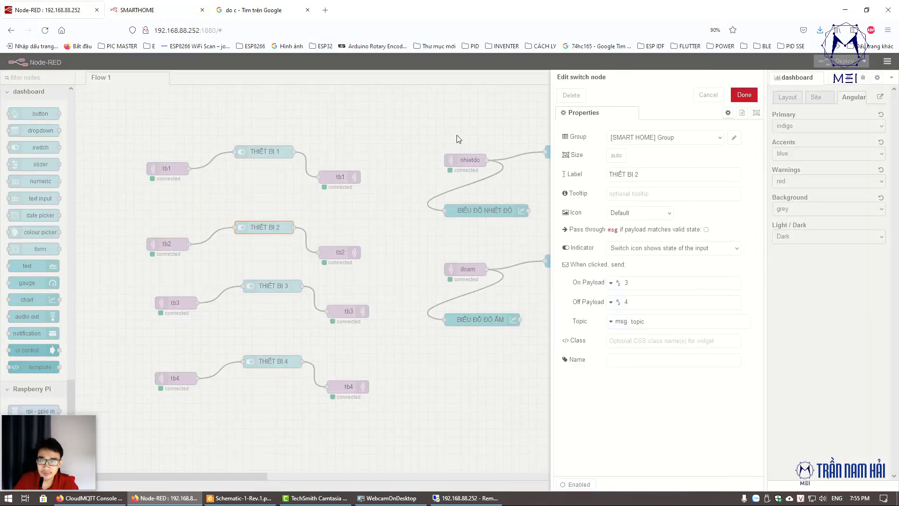
pyautogui.press('Escape')
pyautogui.doubleClick(468, 268)
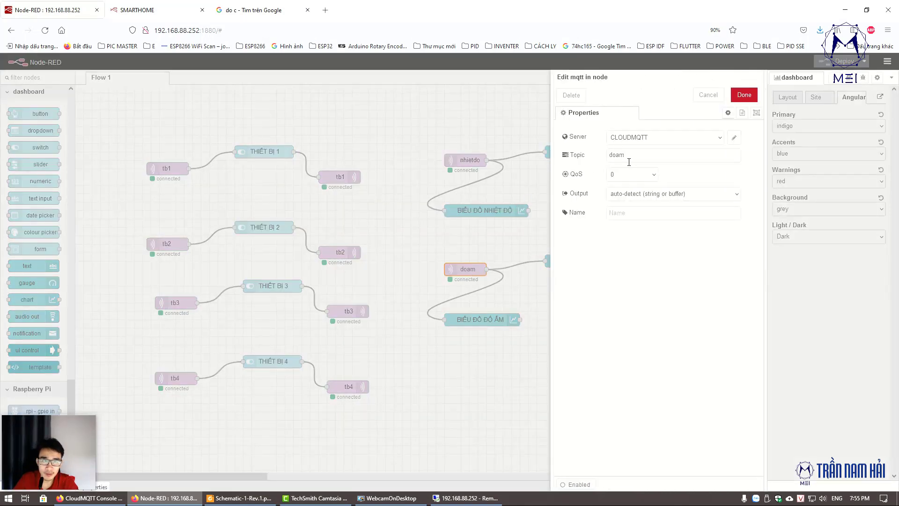
pyautogui.click(700, 97)
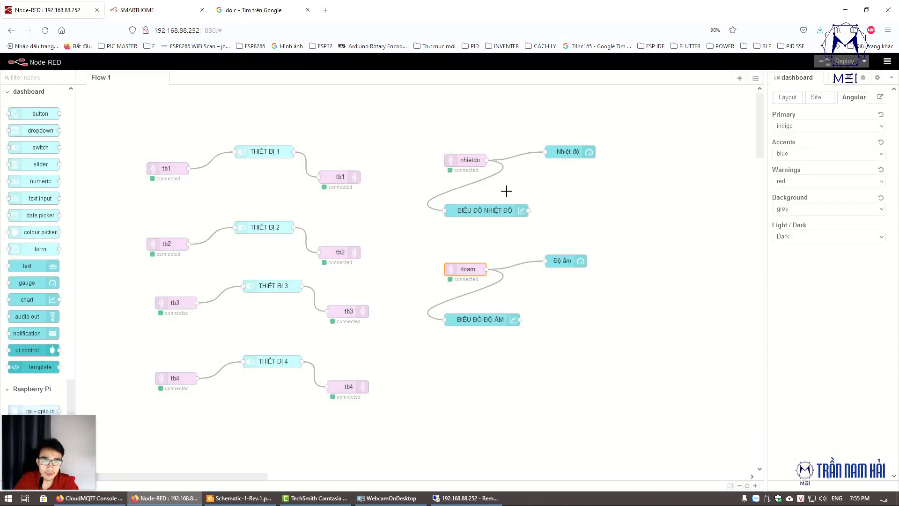
pyautogui.click(497, 210)
pyautogui.click(544, 212)
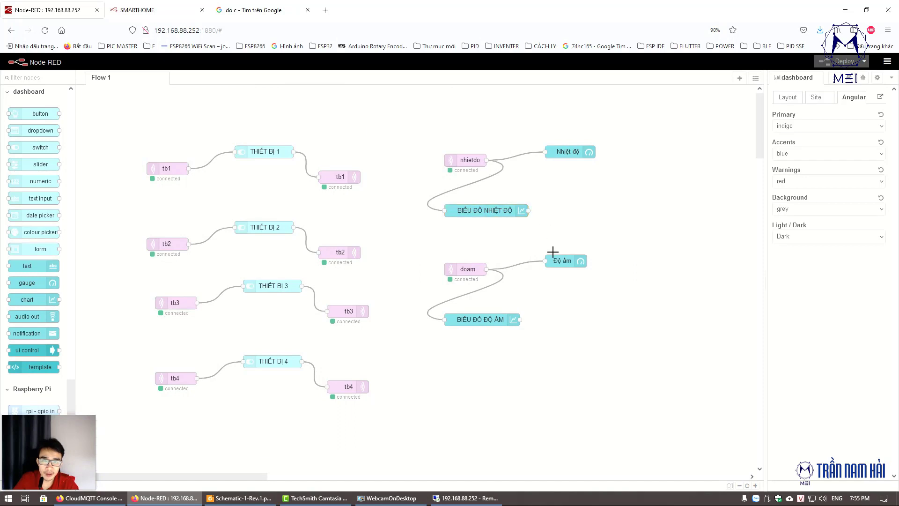
pyautogui.click(146, 5)
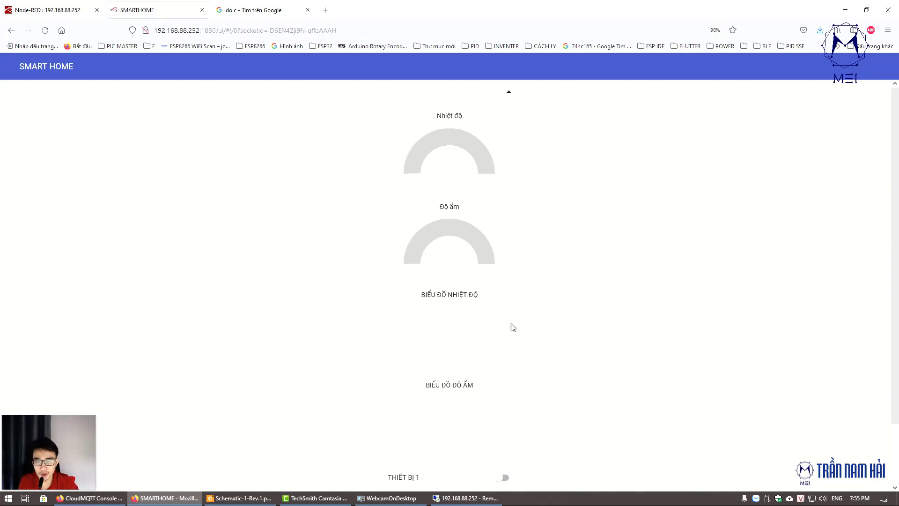
pyautogui.click(47, 10)
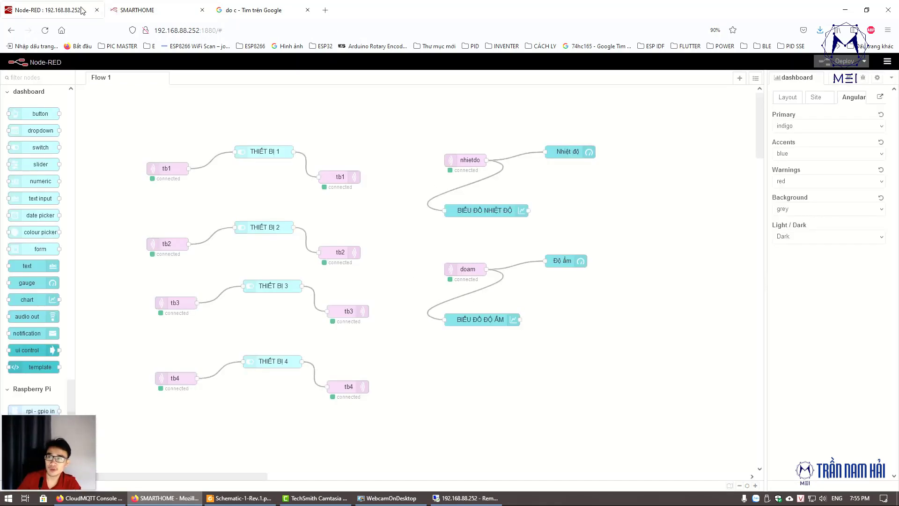
# Step: Rename the Nhiệt độ gauge's dashboard group to A and recheck the gauge
pyautogui.doubleClick(564, 155)
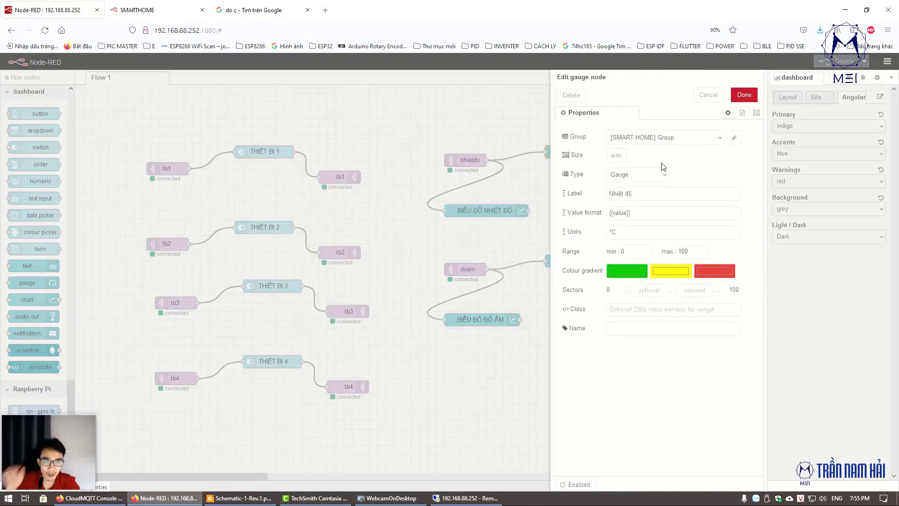
pyautogui.click(734, 138)
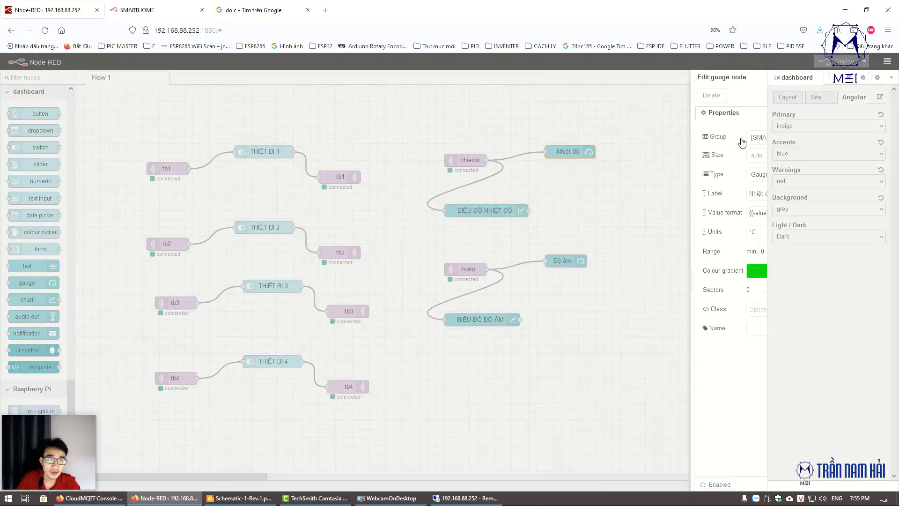
pyautogui.click(654, 136)
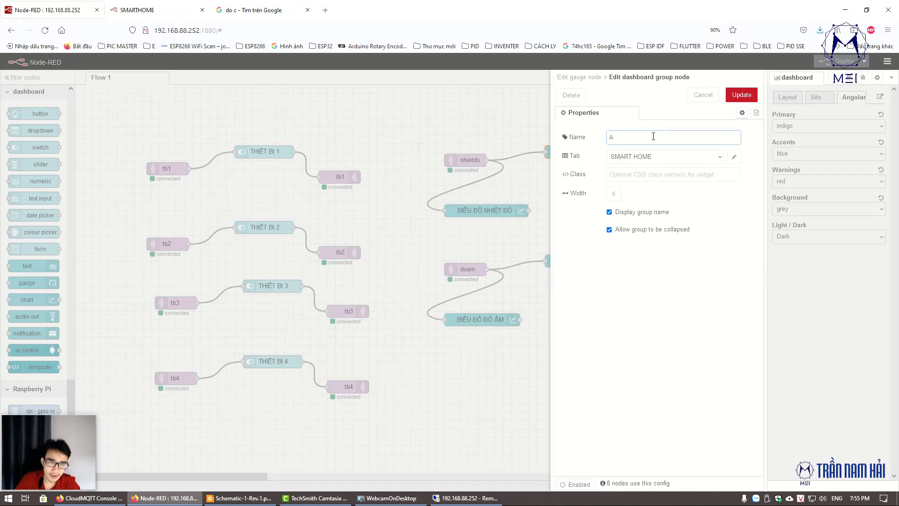
pyautogui.click(733, 96)
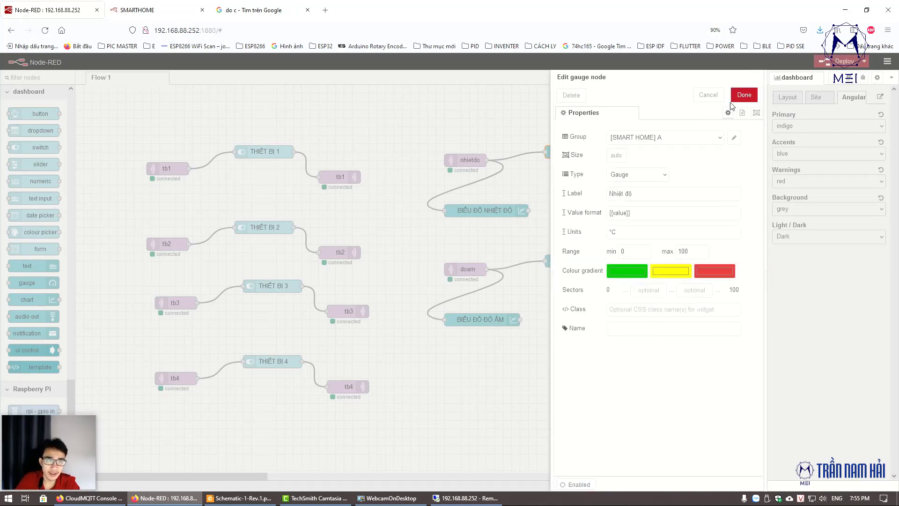
pyautogui.click(734, 98)
pyautogui.doubleClick(577, 152)
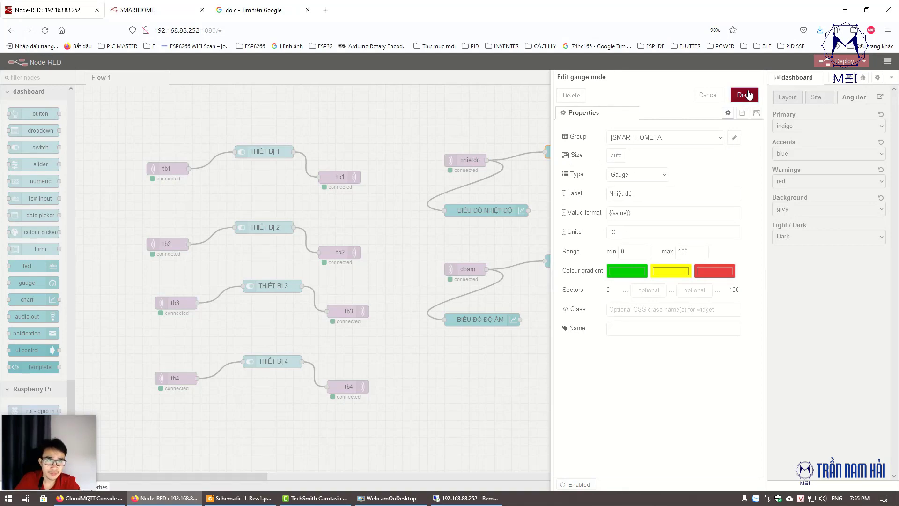
pyautogui.click(745, 94)
# Step: Confirm the BIỂU ĐỒ NHIỆT ĐỘ chart also sits in group A
pyautogui.doubleClick(523, 211)
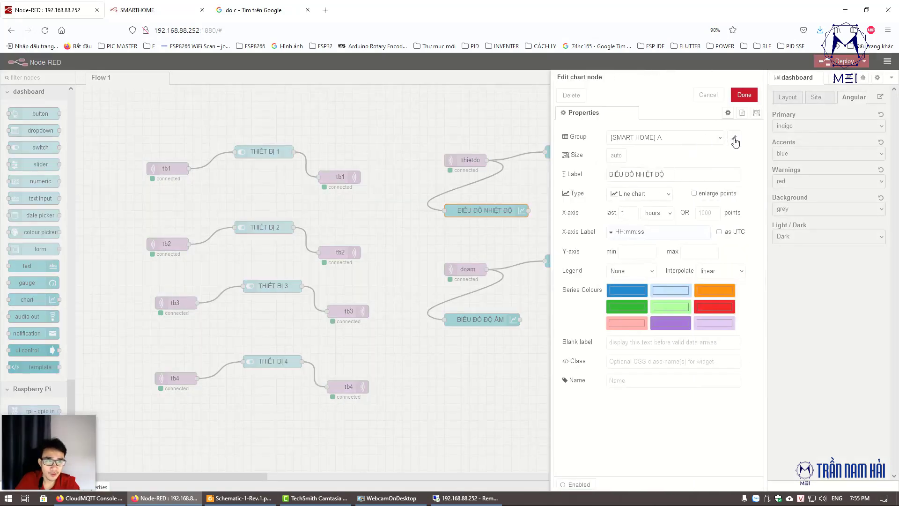
pyautogui.click(733, 138)
pyautogui.click(741, 96)
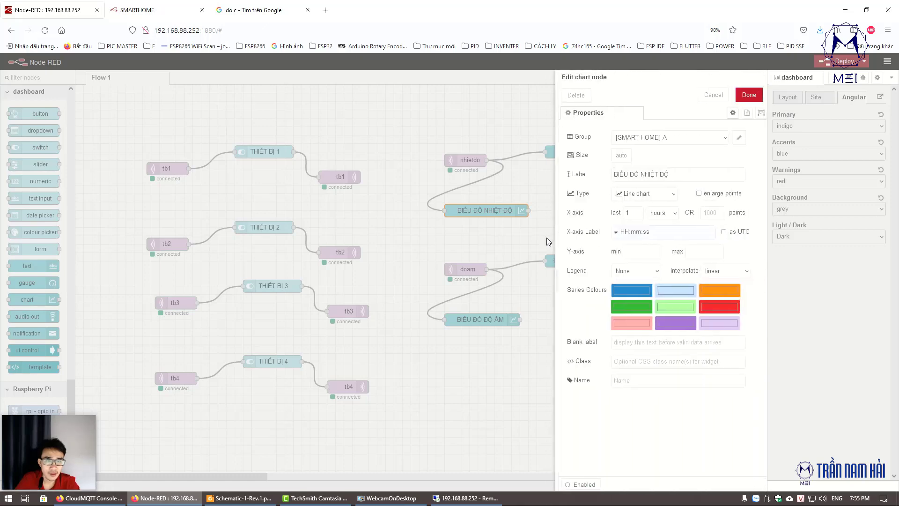
pyautogui.click(751, 95)
pyautogui.doubleClick(563, 260)
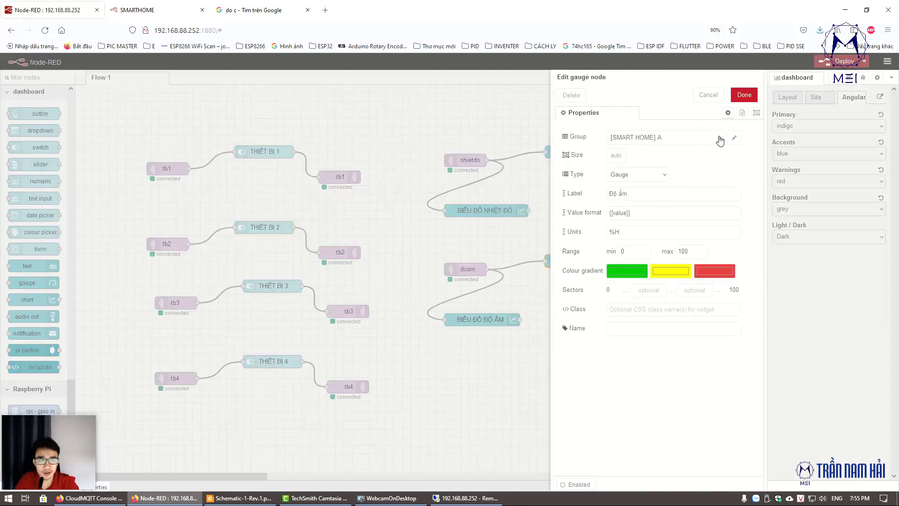
# Step: Put the Độ ẩm gauge in a new dashboard group named B
pyautogui.click(693, 141)
pyautogui.click(693, 174)
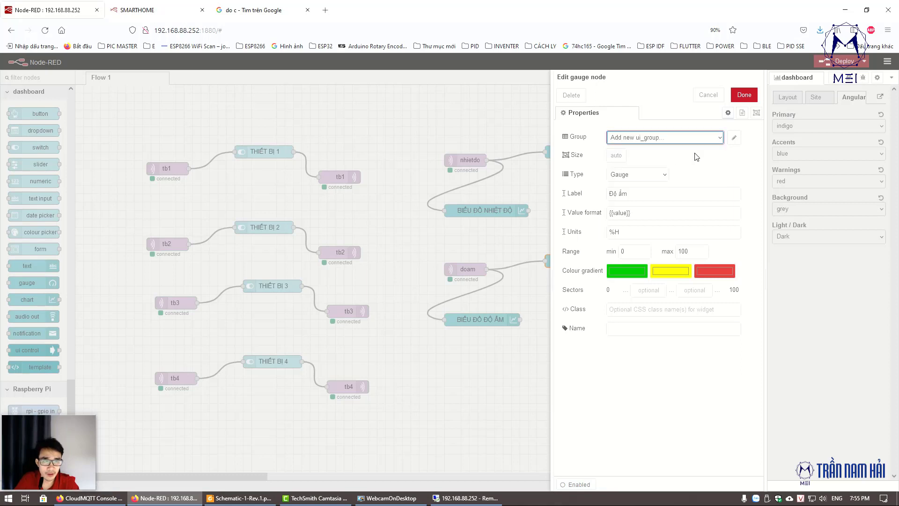
pyautogui.click(734, 138)
pyautogui.moveTo(645, 136); pyautogui.dragTo(583, 137)
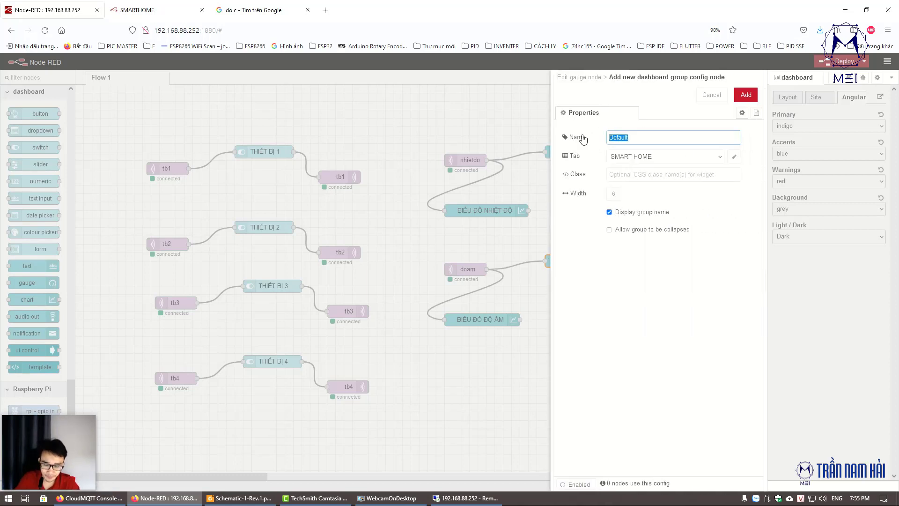
pyautogui.write('B')
pyautogui.click(746, 94)
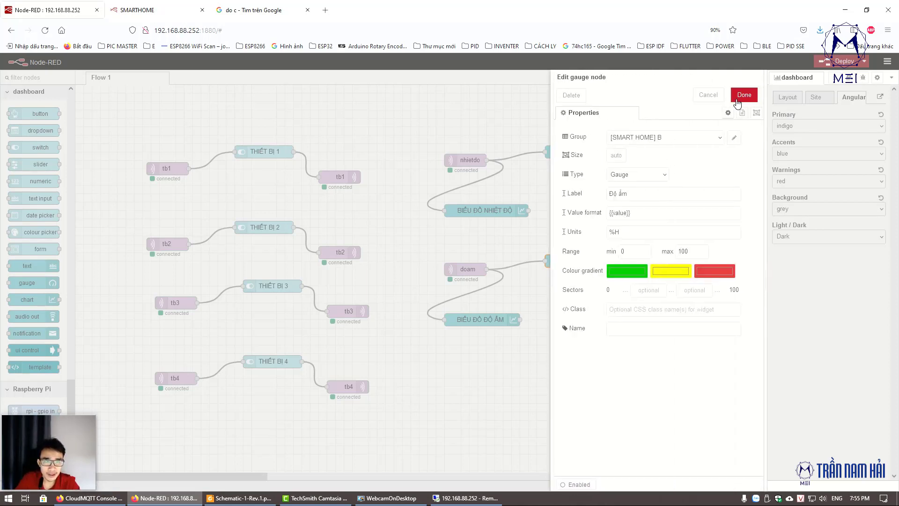
pyautogui.click(744, 95)
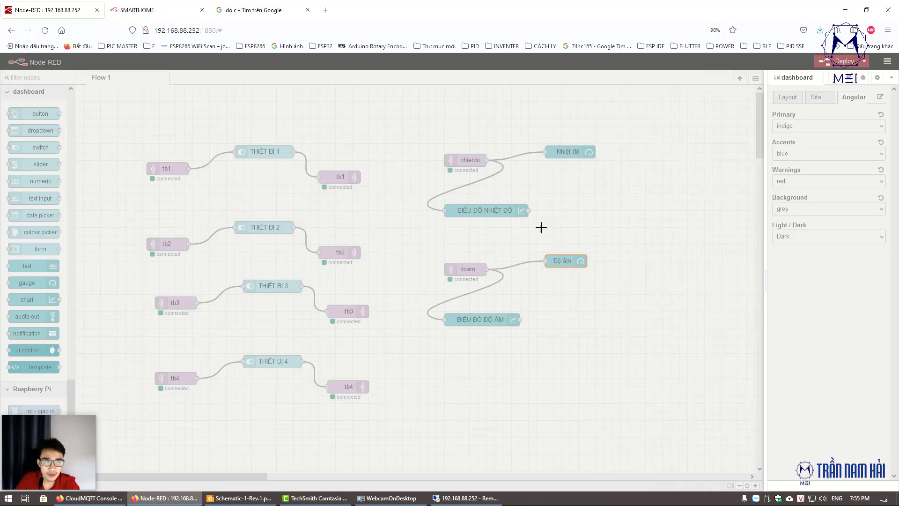
# Step: Move the BIỂU ĐỒ ĐỘ ẨM chart to group B, deploy, and view the dashboard
pyautogui.doubleClick(500, 319)
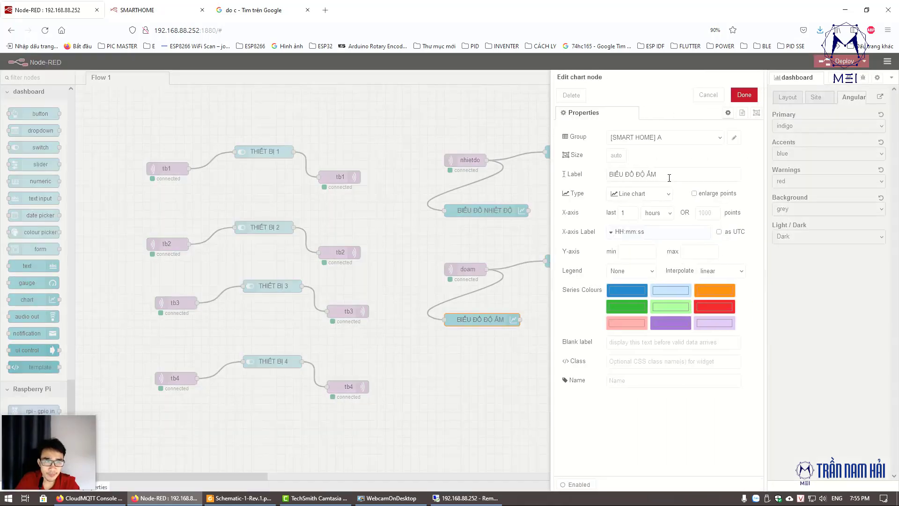
pyautogui.click(697, 138)
pyautogui.click(670, 163)
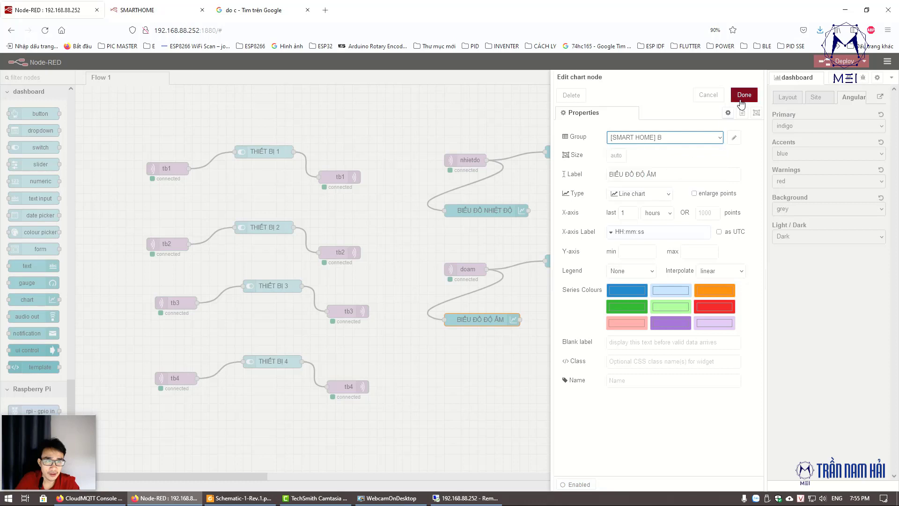
pyautogui.click(743, 96)
pyautogui.click(843, 60)
pyautogui.click(141, 10)
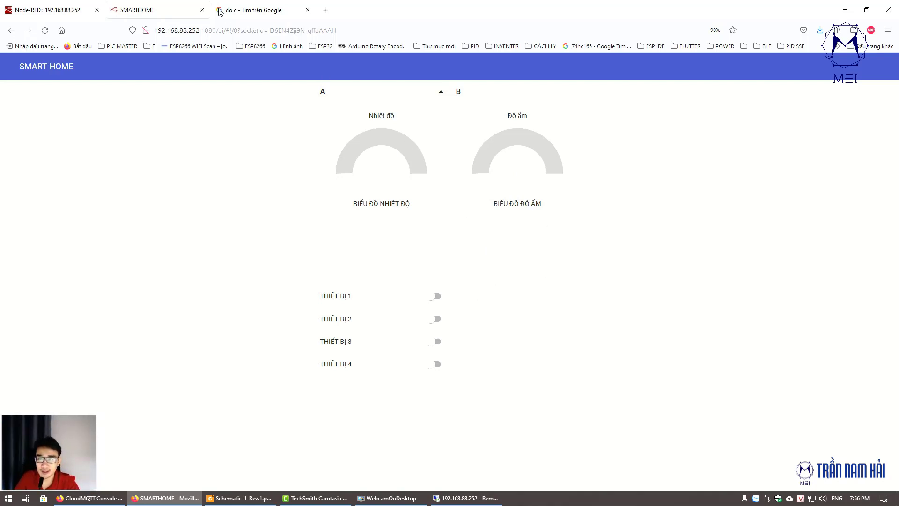
# Step: Put the THIẾT BỊ 1 switch in a new dashboard group named C
pyautogui.click(100, 3)
pyautogui.click(261, 156)
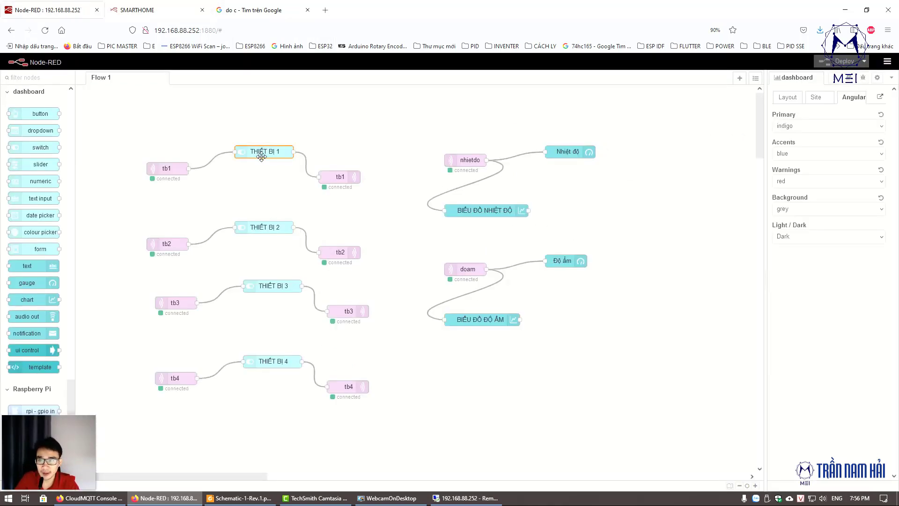
pyautogui.doubleClick(262, 156)
pyautogui.click(719, 138)
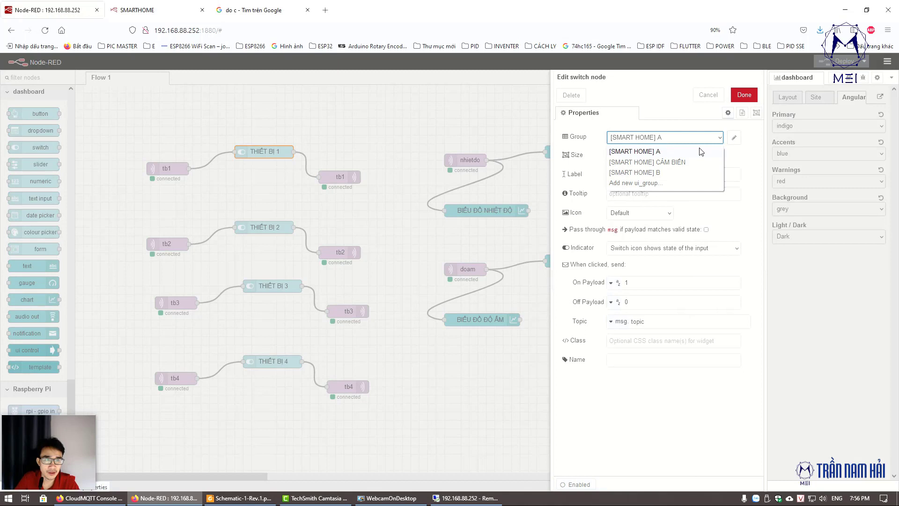
pyautogui.click(673, 184)
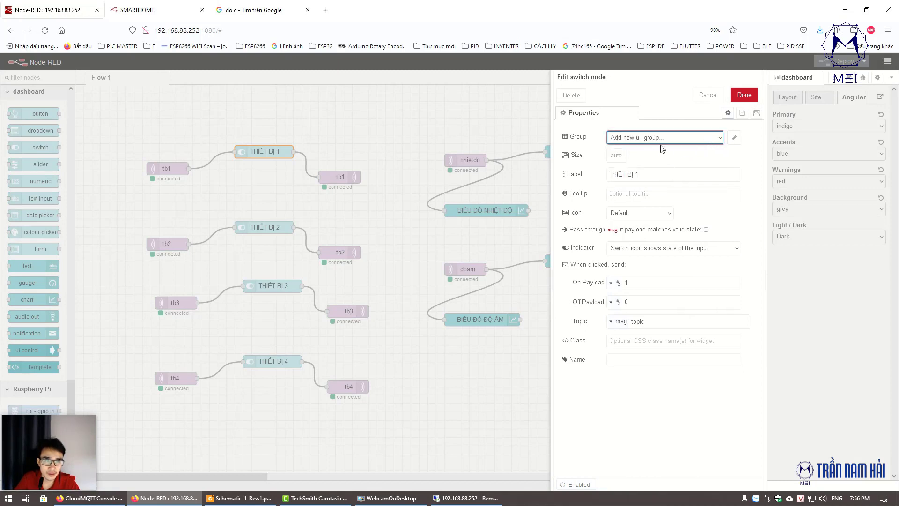
pyautogui.click(733, 138)
pyautogui.click(618, 137)
pyautogui.write('C')
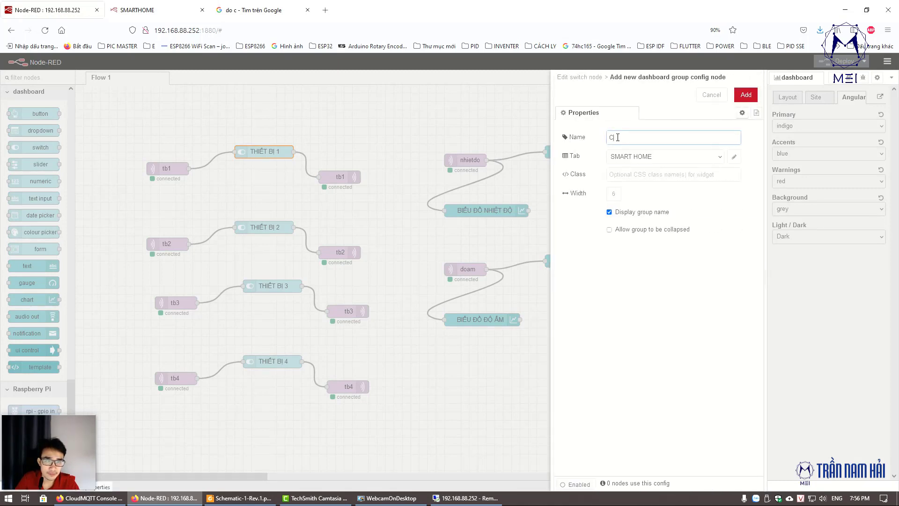
pyautogui.click(746, 94)
pyautogui.click(742, 95)
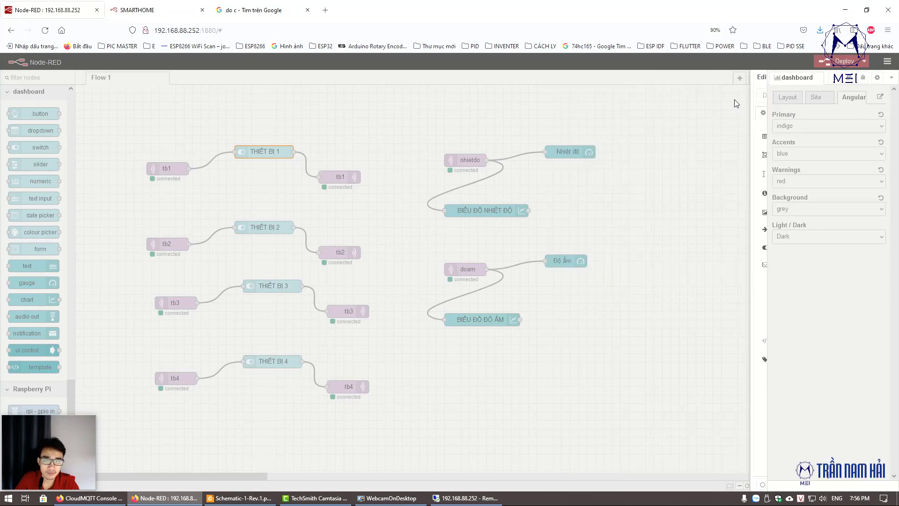
# Step: Assign the THIẾT BỊ 2, 3 and 4 switches to group C
pyautogui.doubleClick(274, 227)
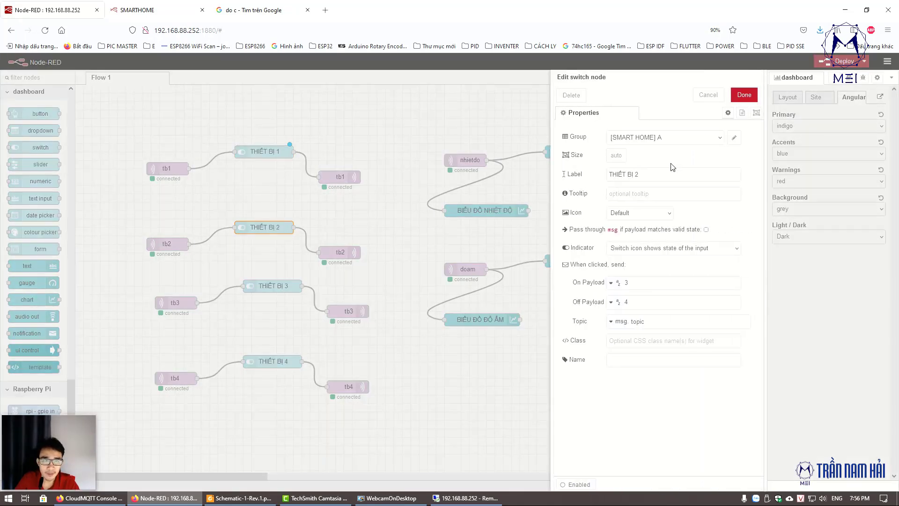
pyautogui.click(712, 137)
pyautogui.click(623, 183)
pyautogui.click(744, 94)
pyautogui.click(280, 285)
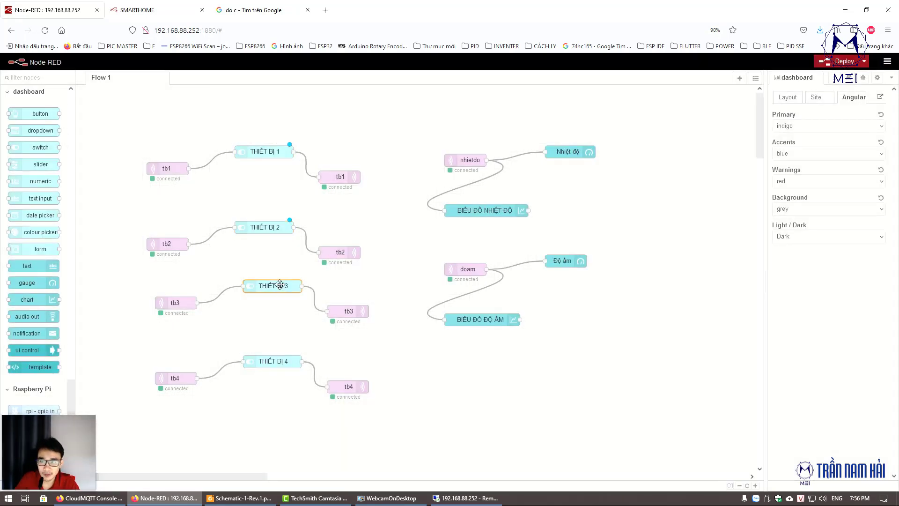
pyautogui.doubleClick(280, 285)
pyautogui.click(665, 137)
pyautogui.click(628, 180)
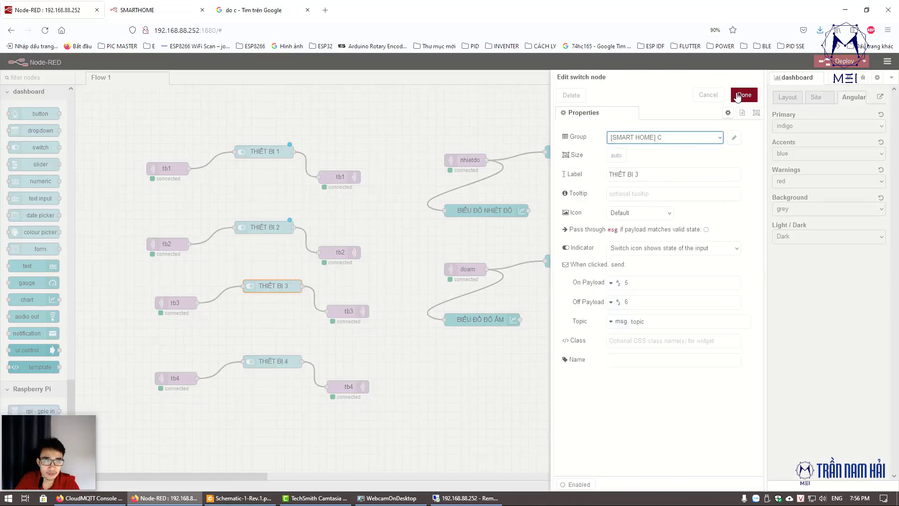
pyautogui.click(738, 96)
pyautogui.doubleClick(274, 361)
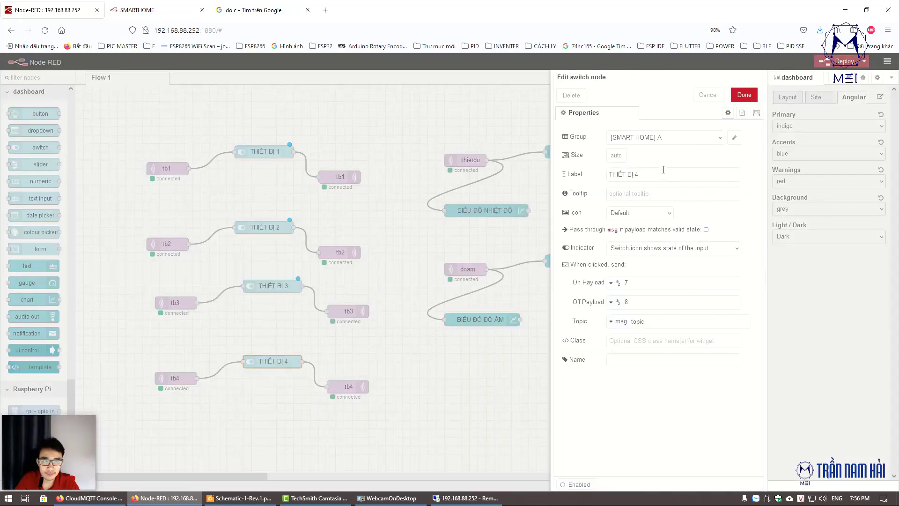
pyautogui.click(675, 138)
pyautogui.click(642, 183)
pyautogui.click(744, 94)
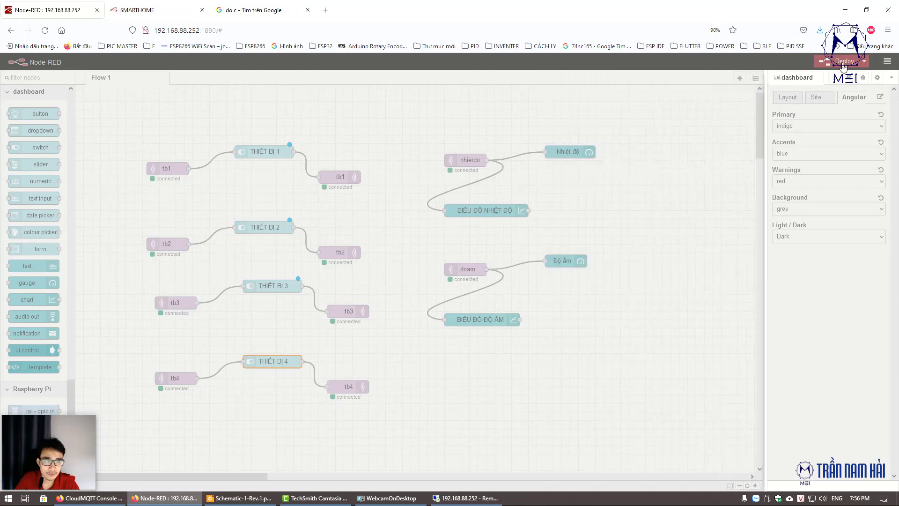
# Step: Deploy, check group C on the SMARTHOME dashboard, and minimize Firefox
pyautogui.click(843, 61)
pyautogui.click(164, 5)
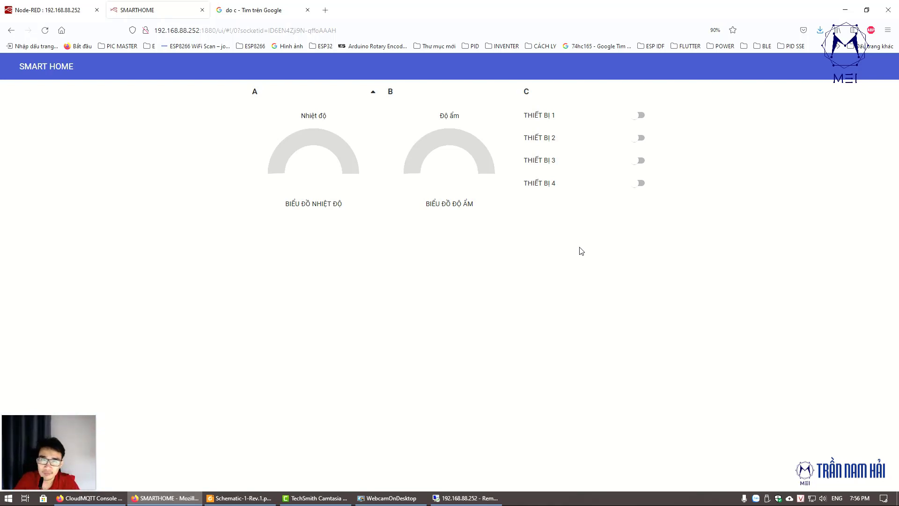
pyautogui.click(63, 3)
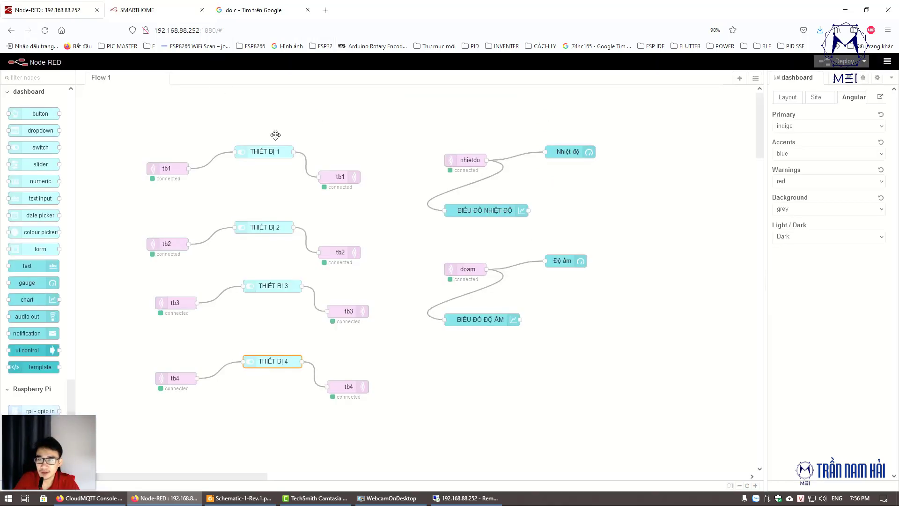
pyautogui.click(169, 500)
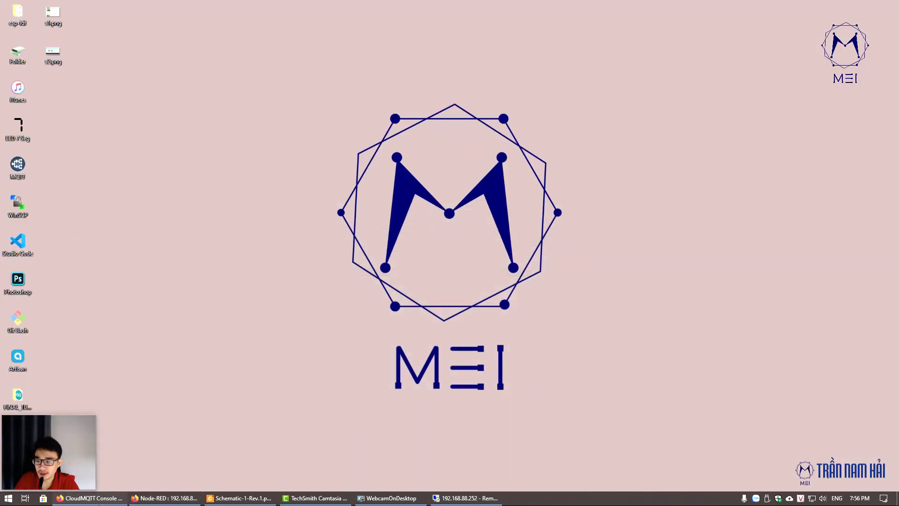
# Step: In the CloudMQTT console, publish temperature 33 on the nhietdo topic
pyautogui.click(89, 498)
pyautogui.click(187, 139)
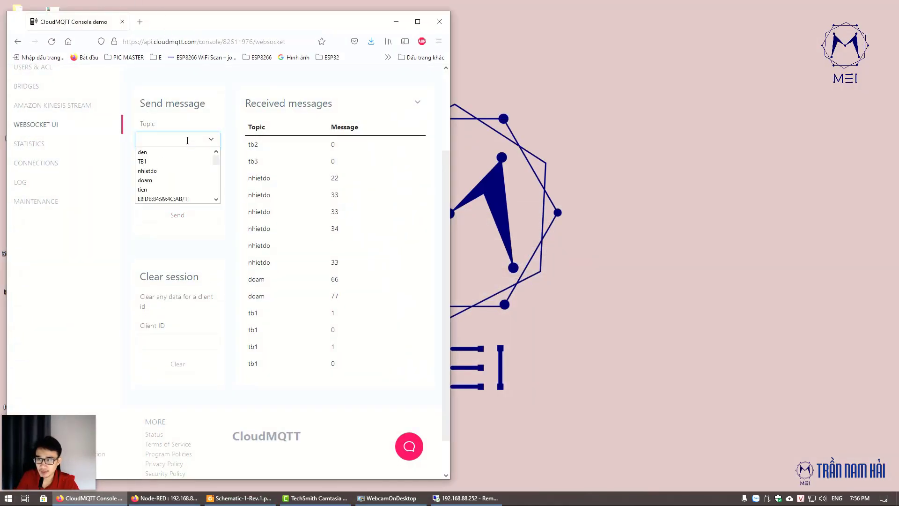
pyautogui.click(169, 170)
pyautogui.write('33')
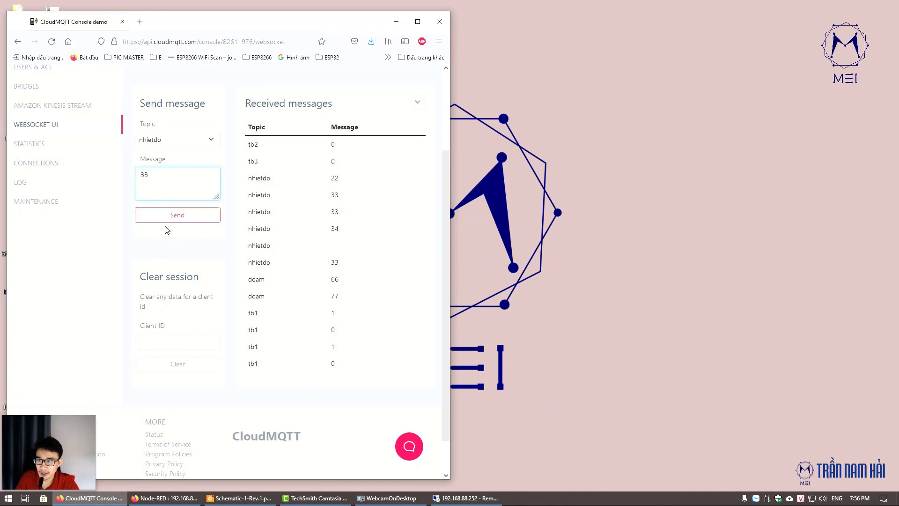
pyautogui.click(177, 215)
# Step: Place the dashboard beside the MQTT console and publish humidity 77 on the doam topic
pyautogui.click(195, 497)
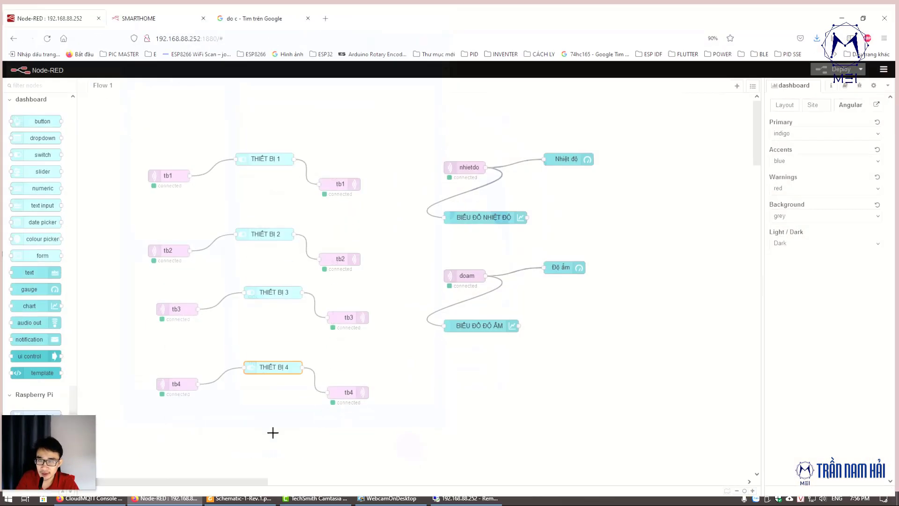
pyautogui.hotkey('ctrl', 'Tab')
pyautogui.click(873, 10)
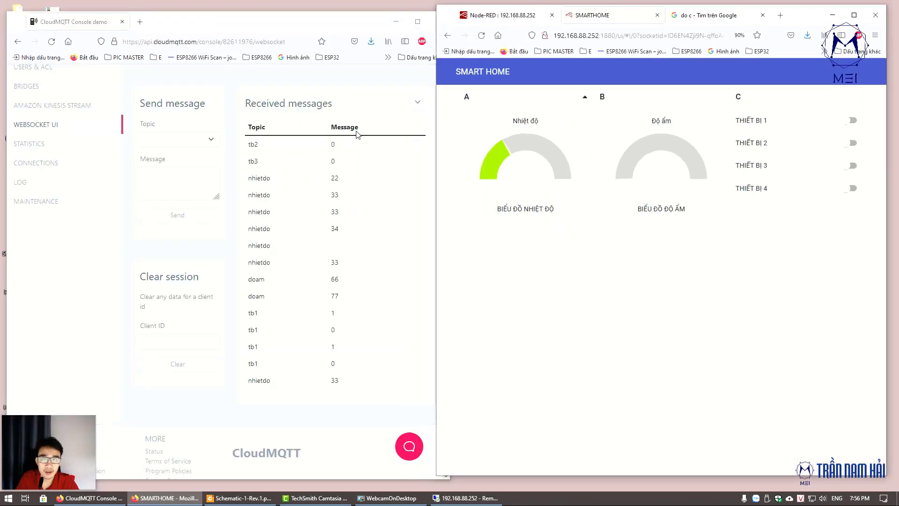
pyautogui.click(202, 139)
pyautogui.click(176, 177)
pyautogui.click(173, 174)
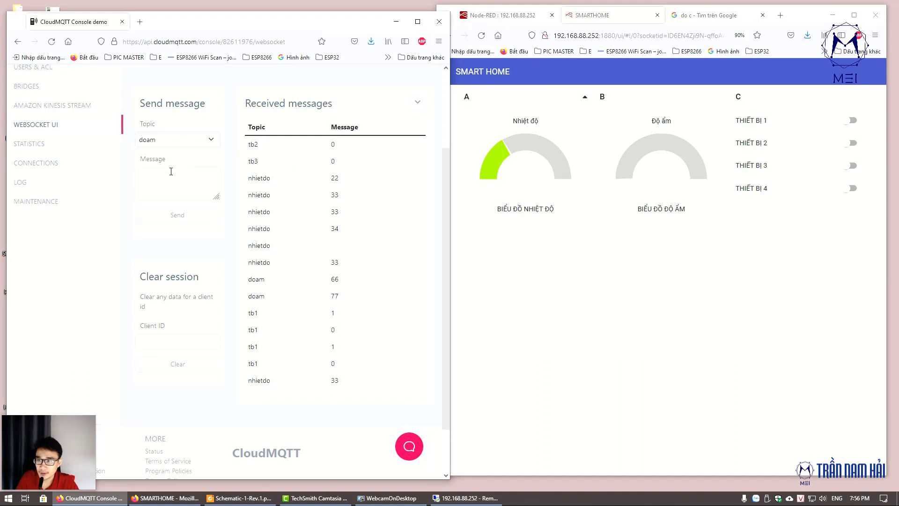
pyautogui.write('4')
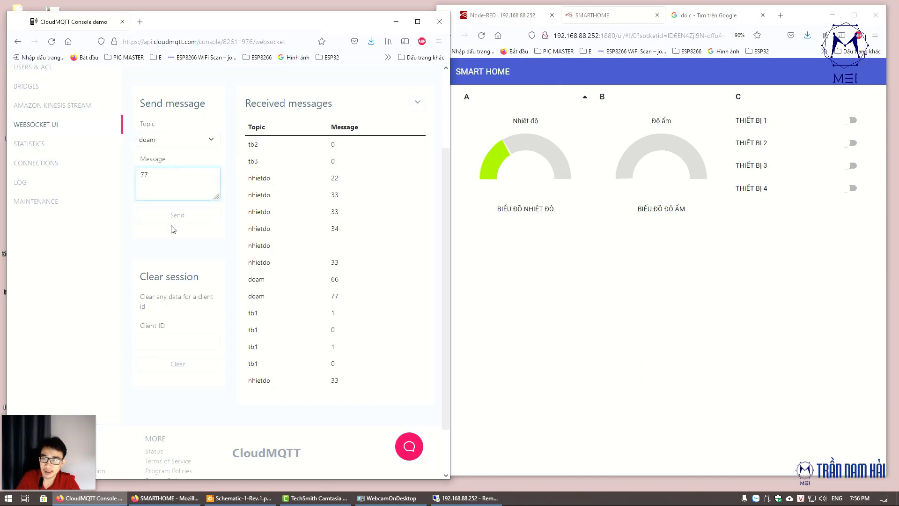
pyautogui.click(171, 216)
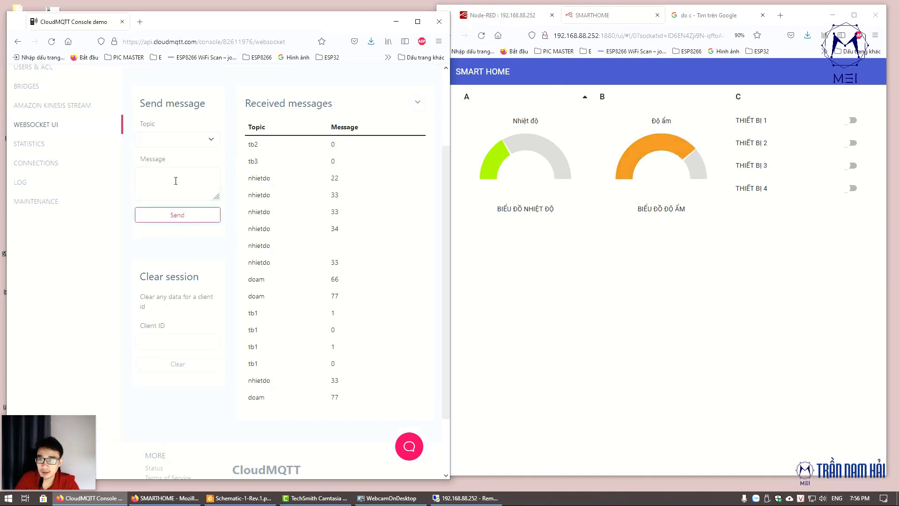
# Step: Publish temperature readings 34 and 32 on the nhietdo topic
pyautogui.click(520, 248)
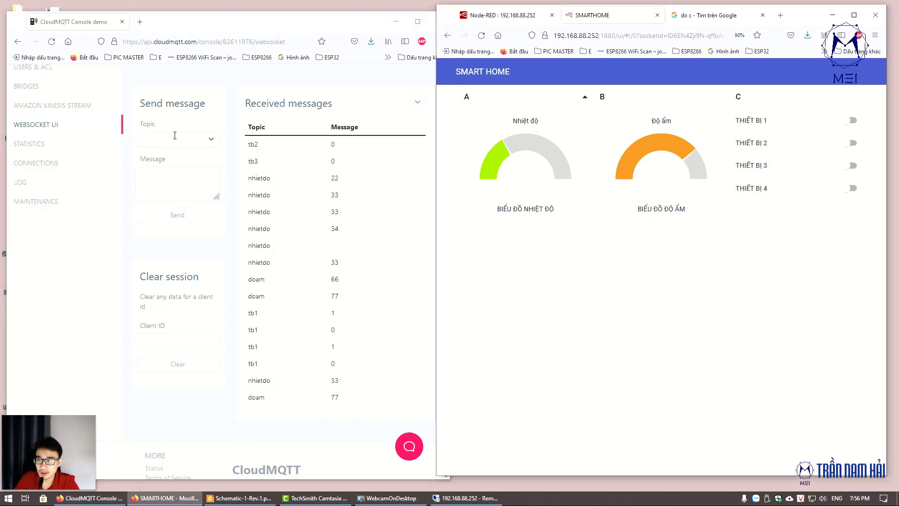
pyautogui.click(175, 136)
pyautogui.click(162, 161)
pyautogui.click(158, 189)
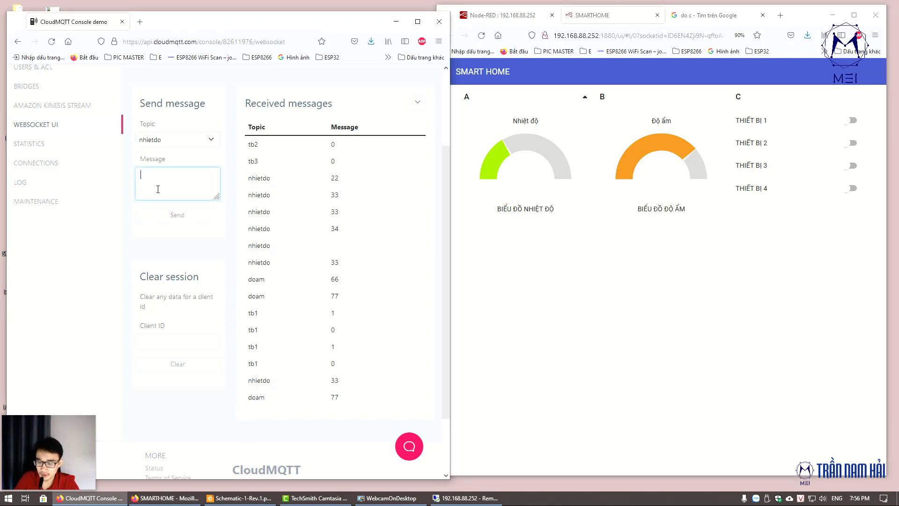
pyautogui.write('34')
pyautogui.click(170, 218)
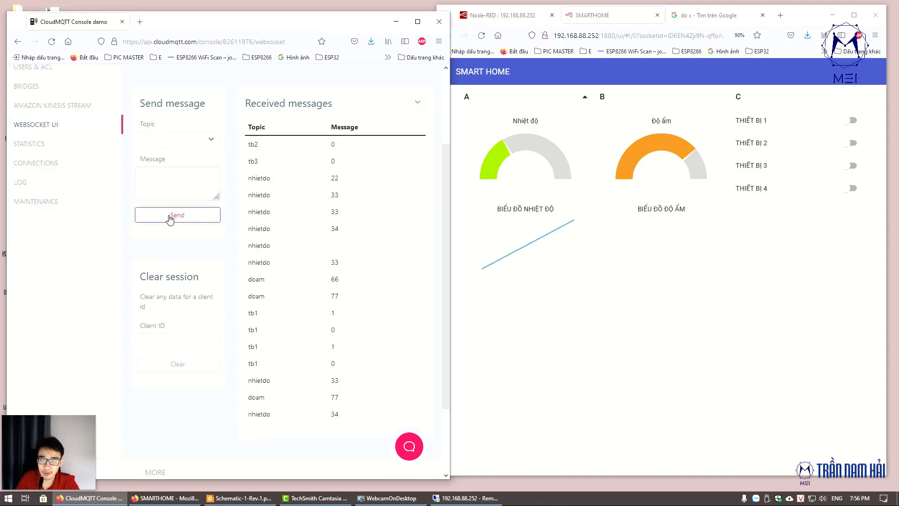
pyautogui.click(187, 140)
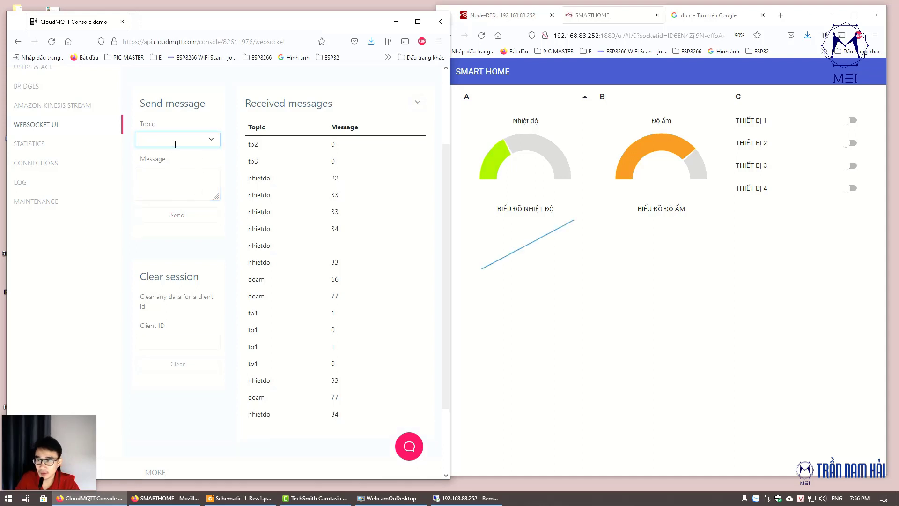
pyautogui.click(159, 161)
pyautogui.click(159, 189)
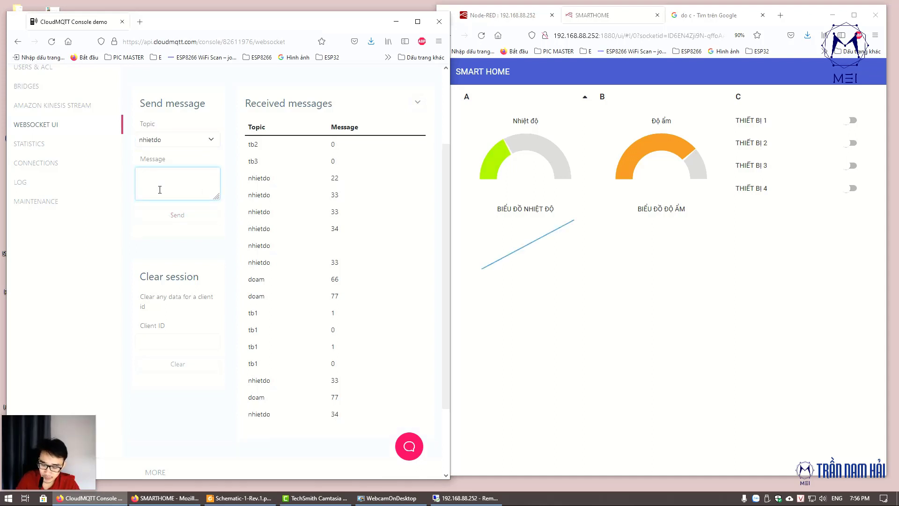
pyautogui.write('32')
pyautogui.click(168, 217)
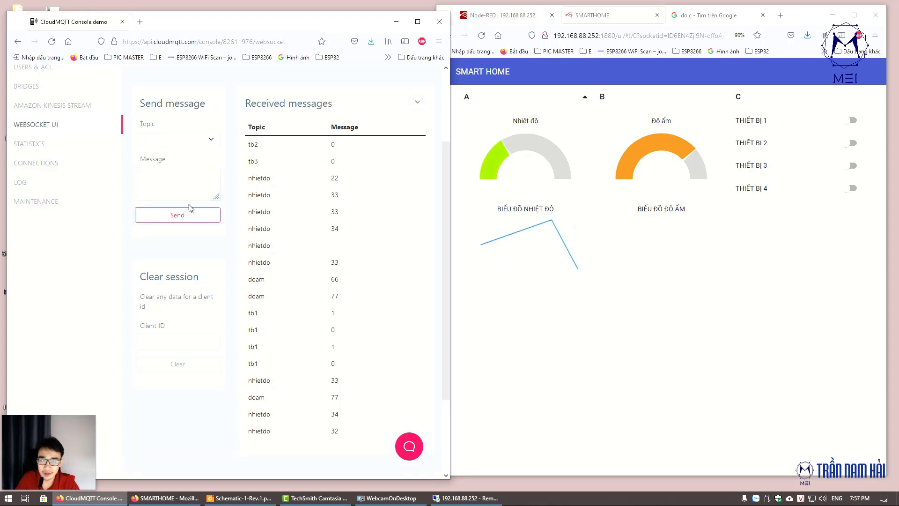
# Step: Publish humidity readings 56 and 66 on the doam topic, then minimize the CloudMQTT window
pyautogui.click(555, 232)
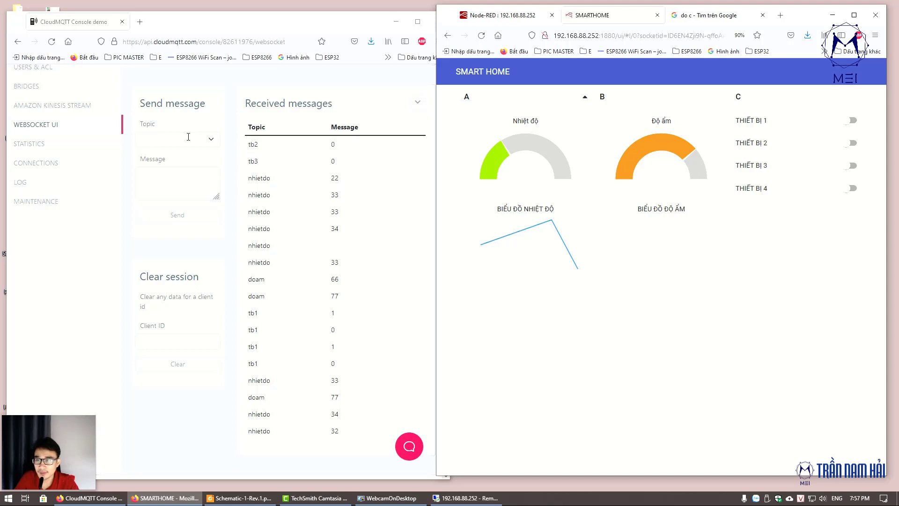
pyautogui.click(188, 137)
pyautogui.write('D')
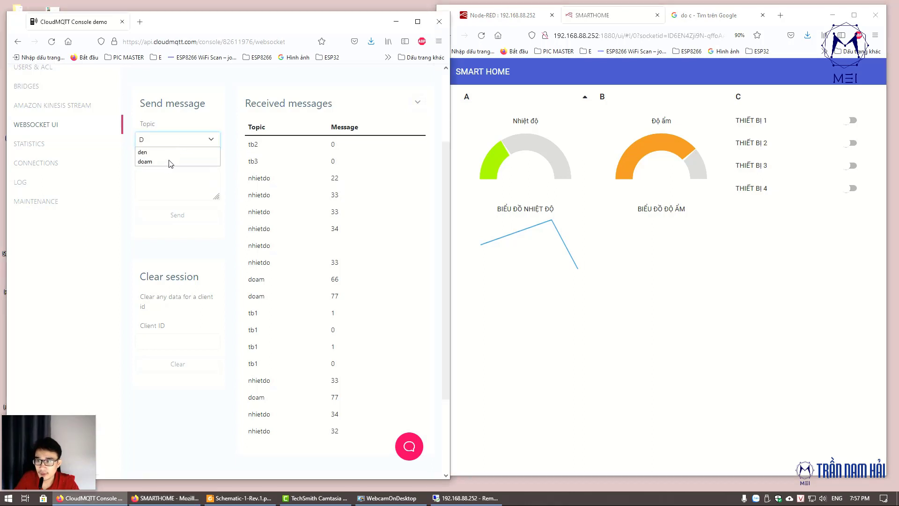
pyautogui.click(170, 163)
pyautogui.click(167, 172)
pyautogui.write('56')
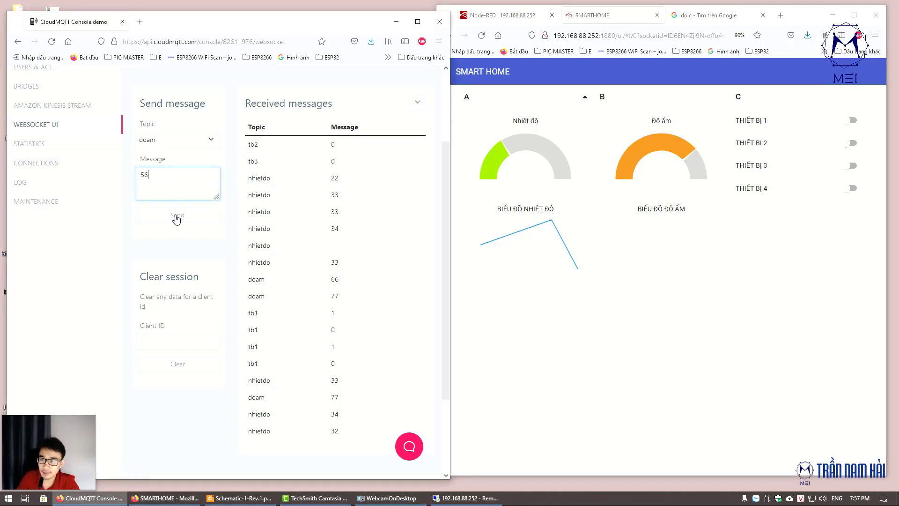
pyautogui.click(177, 219)
pyautogui.click(174, 143)
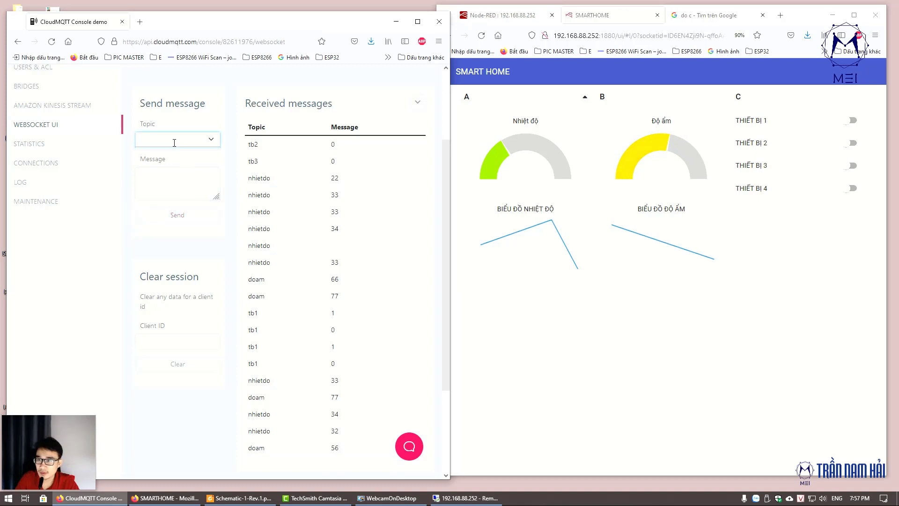
pyautogui.click(175, 143)
pyautogui.click(170, 182)
pyautogui.click(168, 173)
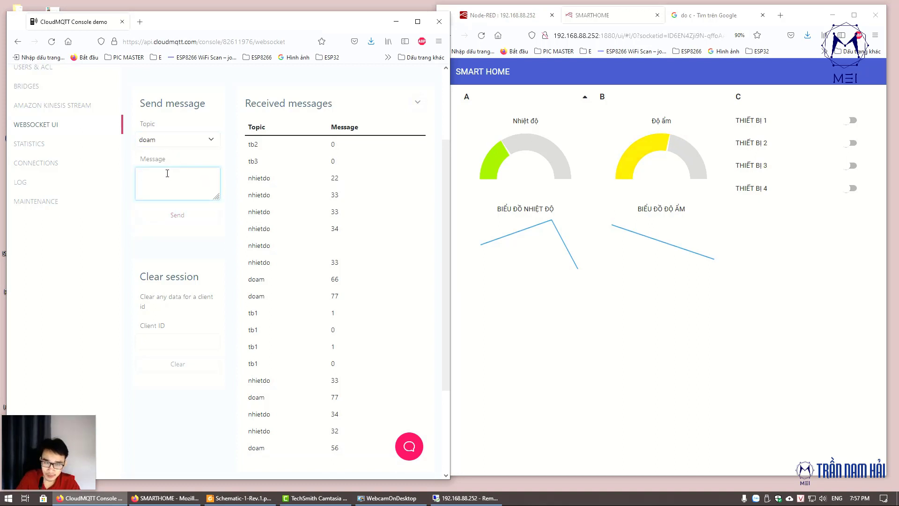
pyautogui.write('66')
pyautogui.click(177, 214)
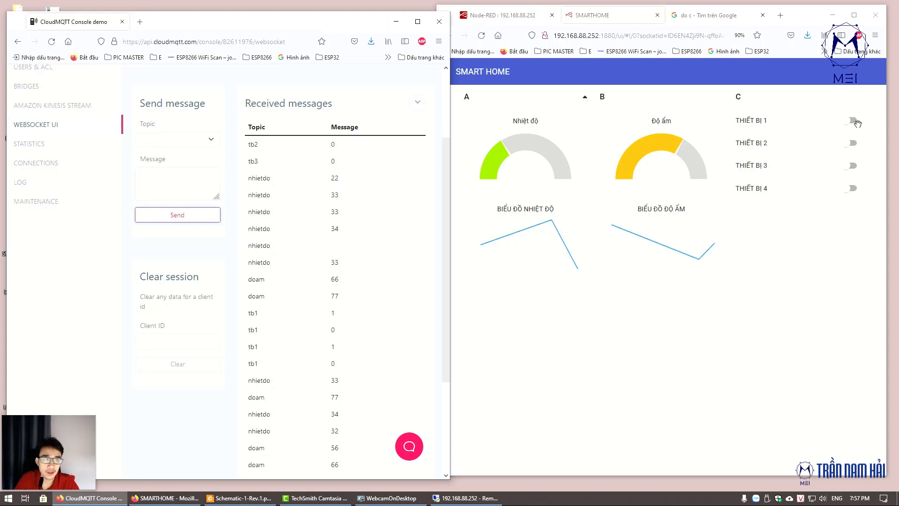
pyautogui.click(396, 22)
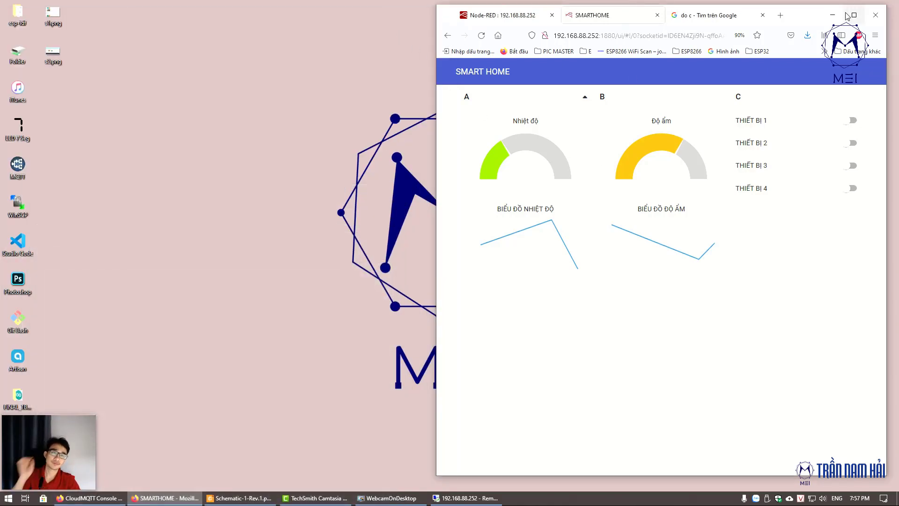
# Step: Switch to the maximized Node-RED flow editor and look over the Nhiệt độ gauge node's settings
pyautogui.click(854, 15)
pyautogui.click(867, 10)
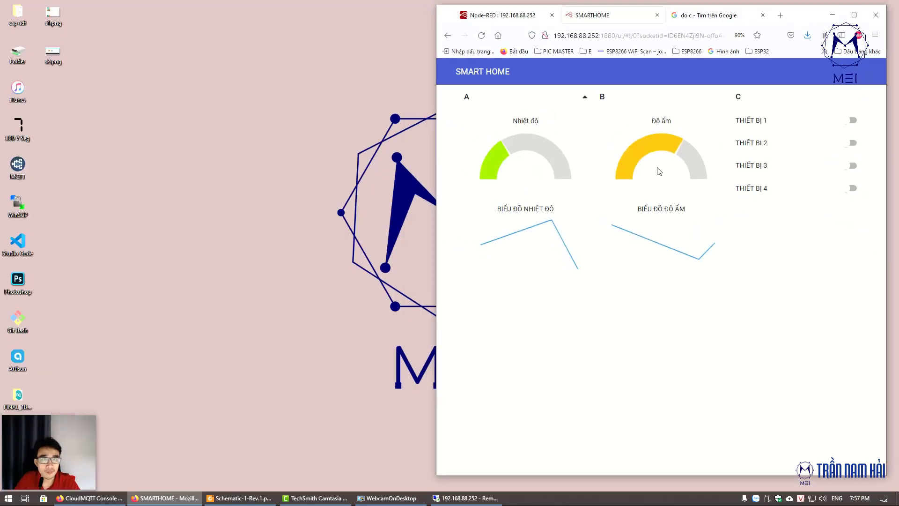
pyautogui.click(536, 17)
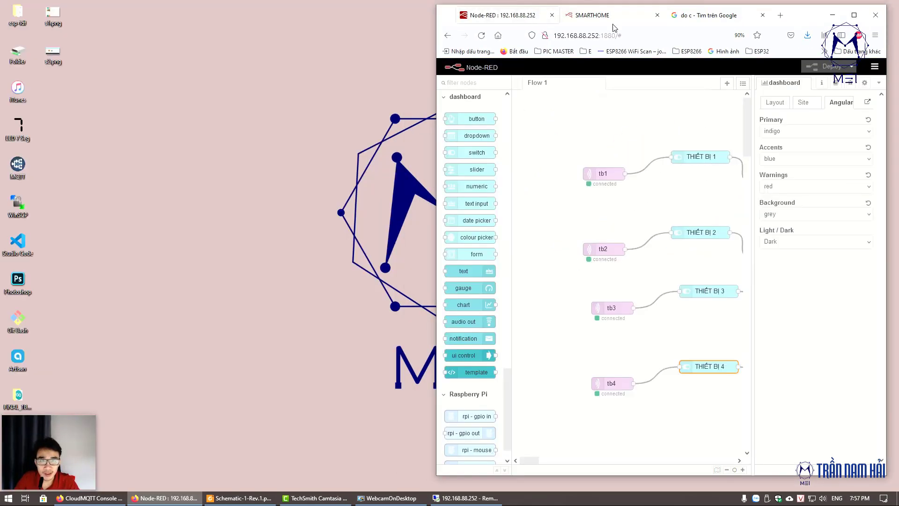
pyautogui.click(855, 15)
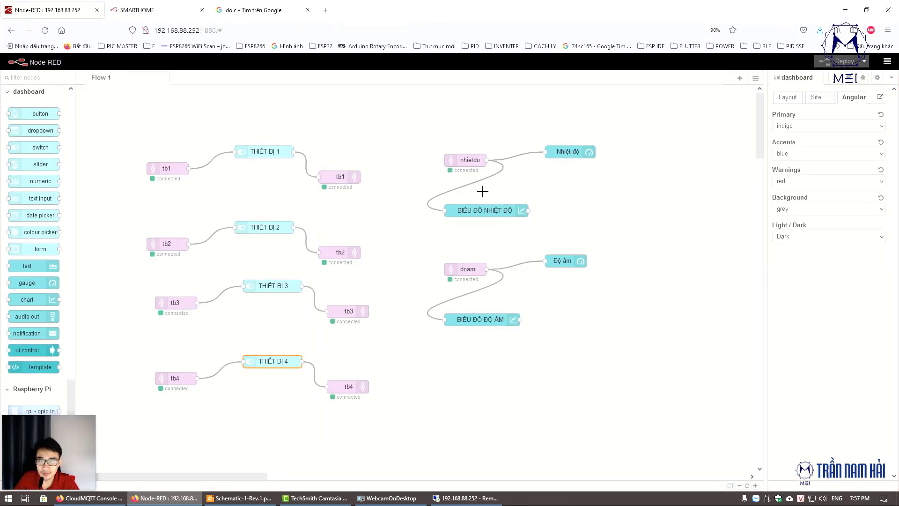
pyautogui.doubleClick(574, 153)
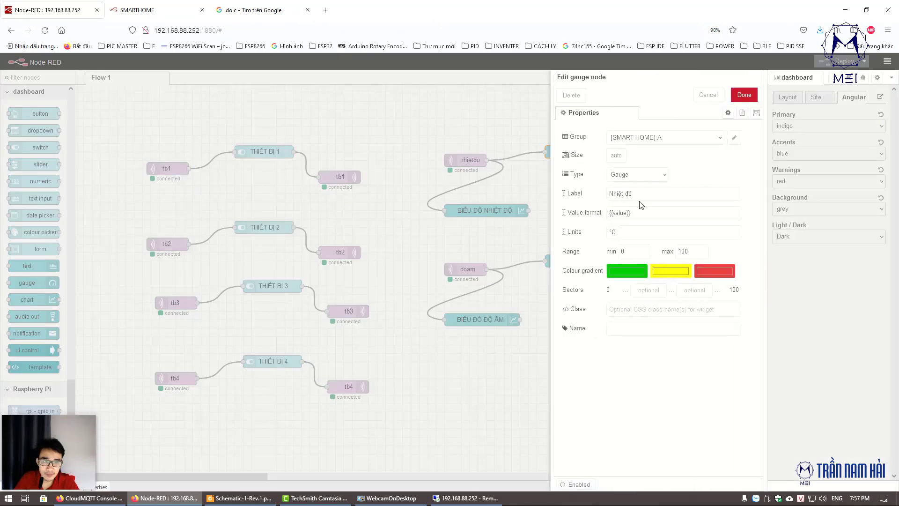
pyautogui.click(744, 95)
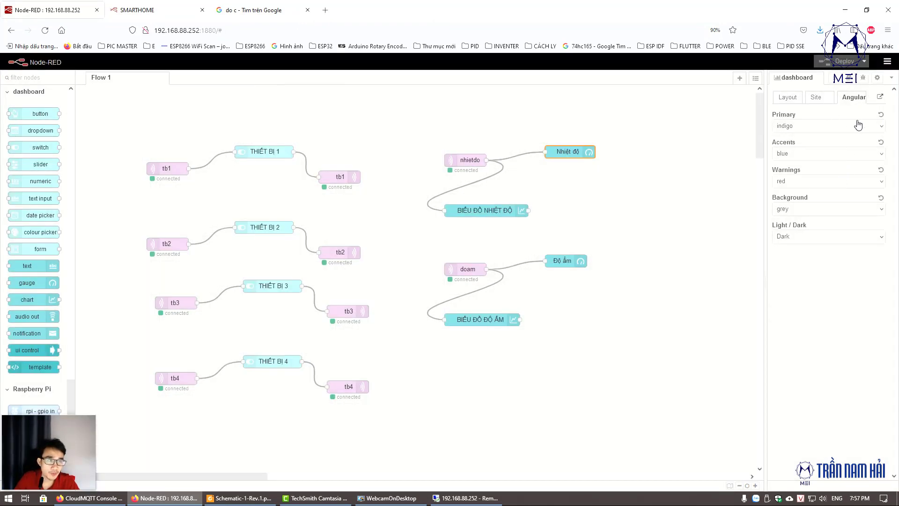
# Step: Set the dashboard site theme to 'Node-RED theme everywhere', deploy, and view the SMARTHOME tab
pyautogui.click(823, 100)
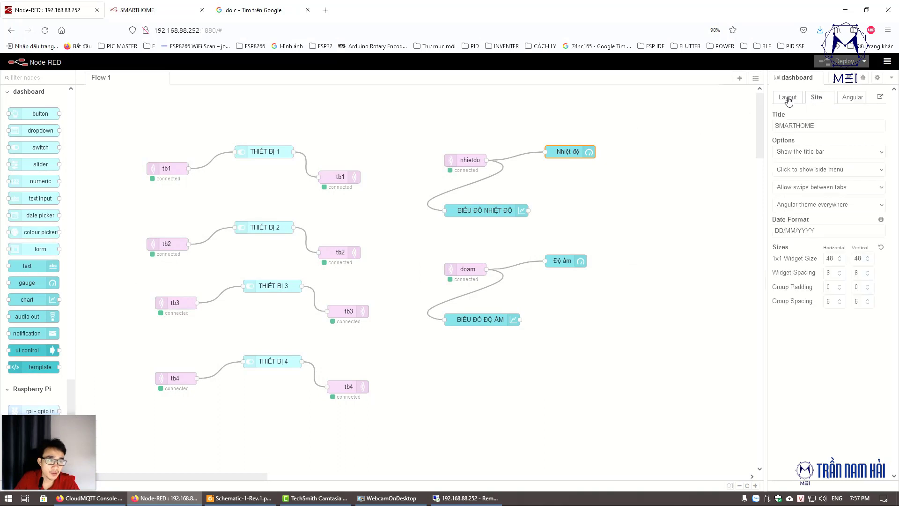
pyautogui.click(862, 213)
pyautogui.click(838, 218)
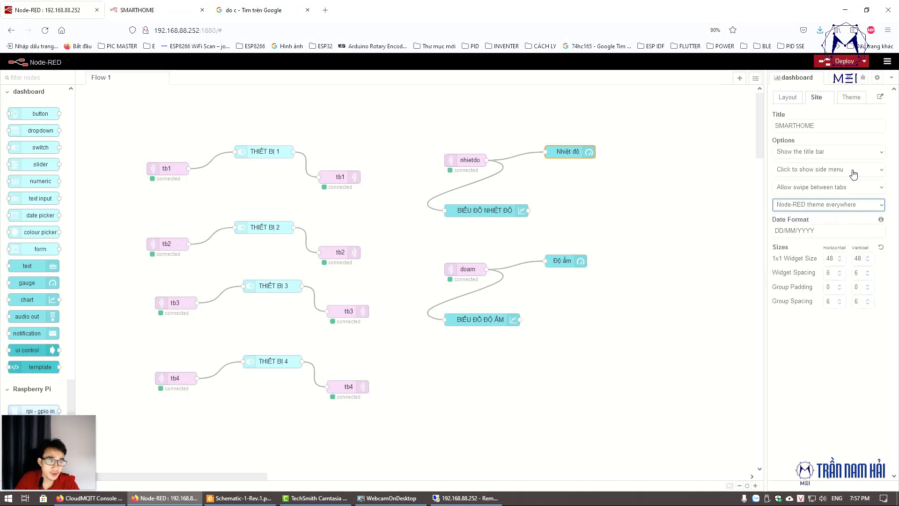
pyautogui.click(851, 65)
pyautogui.click(135, 9)
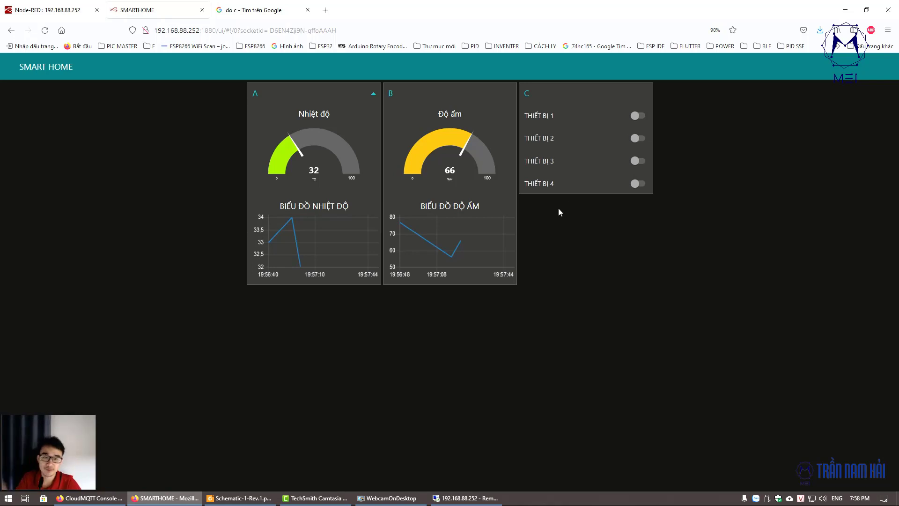
# Step: Copy the BIỂU ĐỒ ĐỘ ẨM chart node, assign the copy to group C, deploy, and check the dashboard
pyautogui.click(101, 16)
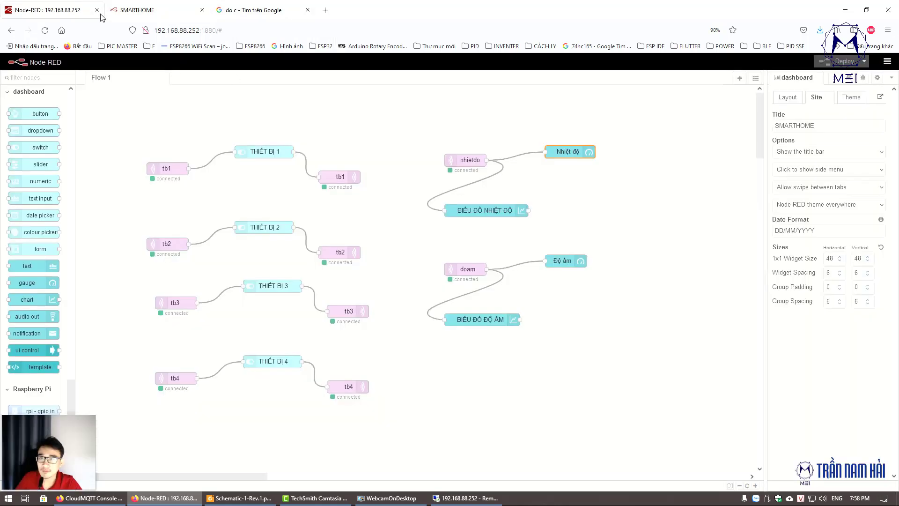
pyautogui.click(482, 319)
pyautogui.hotkey('ctrl', 'c')
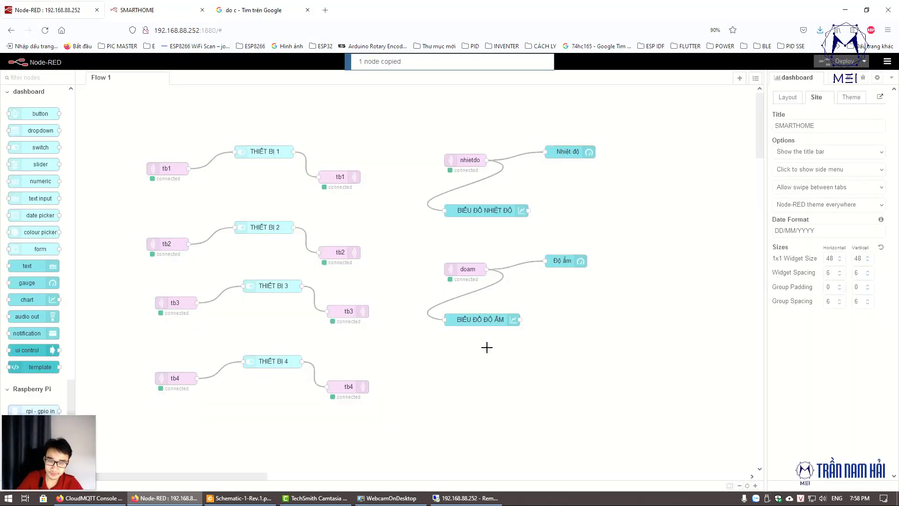
pyautogui.hotkey('ctrl', 'v')
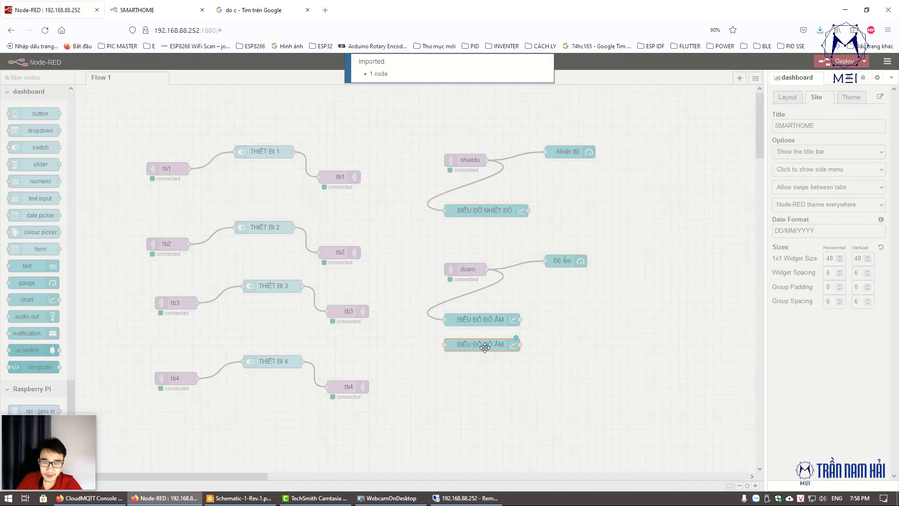
pyautogui.doubleClick(485, 345)
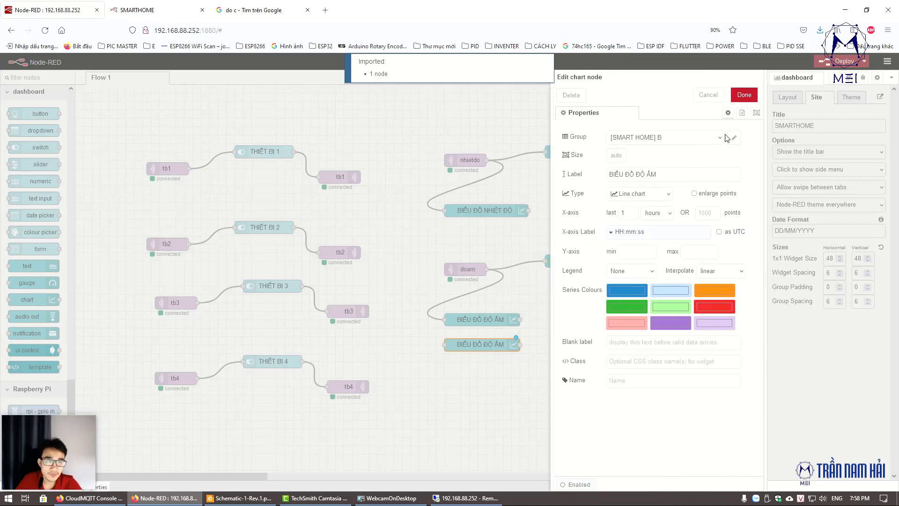
pyautogui.click(707, 137)
pyautogui.click(646, 183)
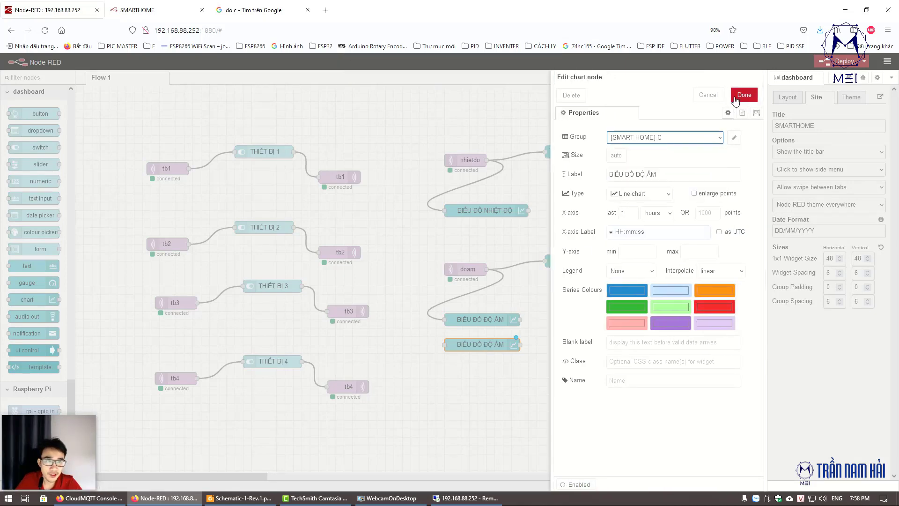
pyautogui.click(744, 95)
pyautogui.click(838, 61)
pyautogui.click(158, 4)
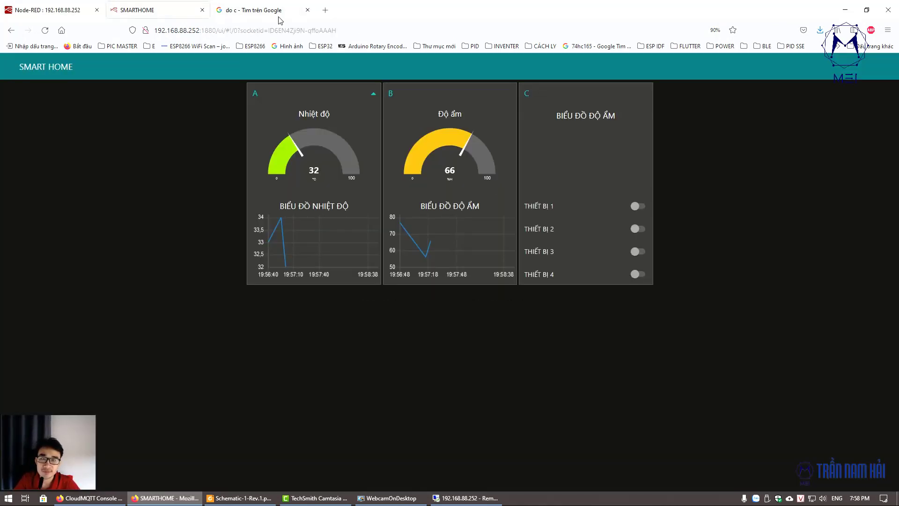
# Step: Reopen the copied humidity chart's settings in the flow editor, closing them without changes
pyautogui.click(89, 5)
pyautogui.click(491, 345)
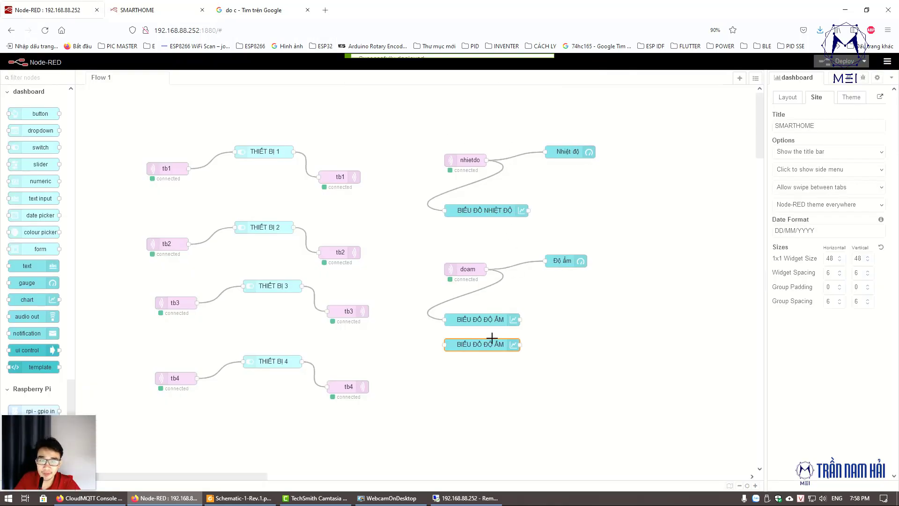
pyautogui.click(539, 342)
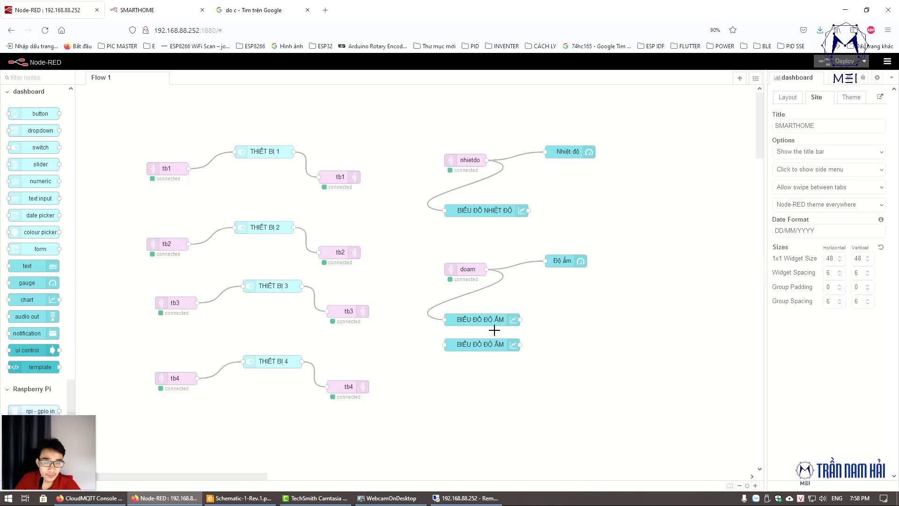
pyautogui.click(489, 346)
pyautogui.doubleClick(489, 347)
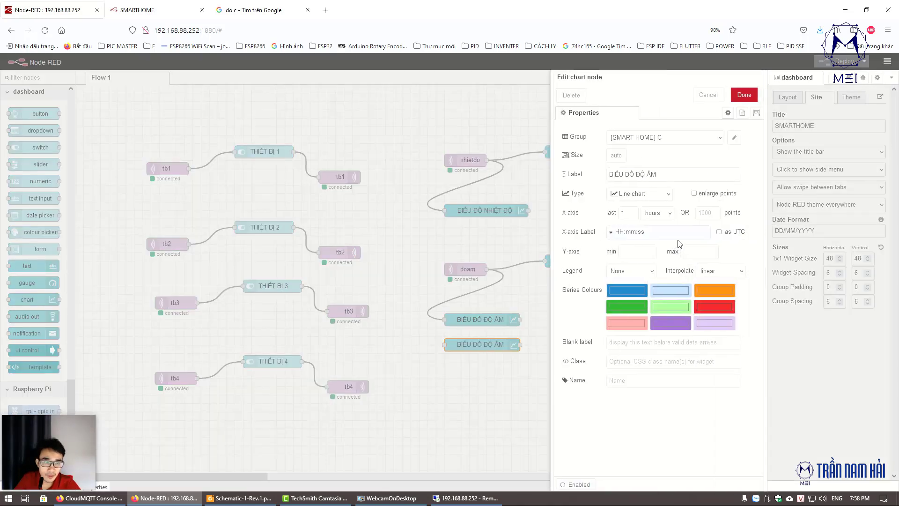
pyautogui.click(709, 95)
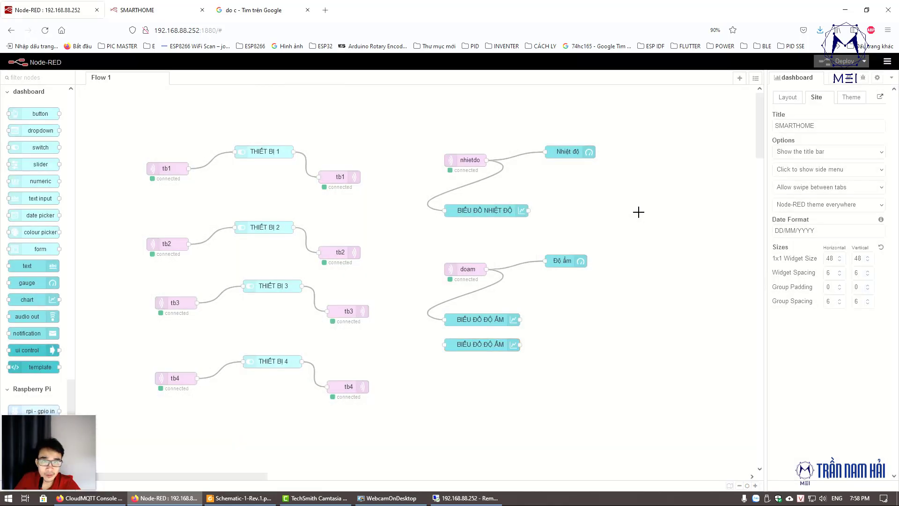
# Step: Clear the copied chart's label text, then reload the dashboard page
pyautogui.click(465, 345)
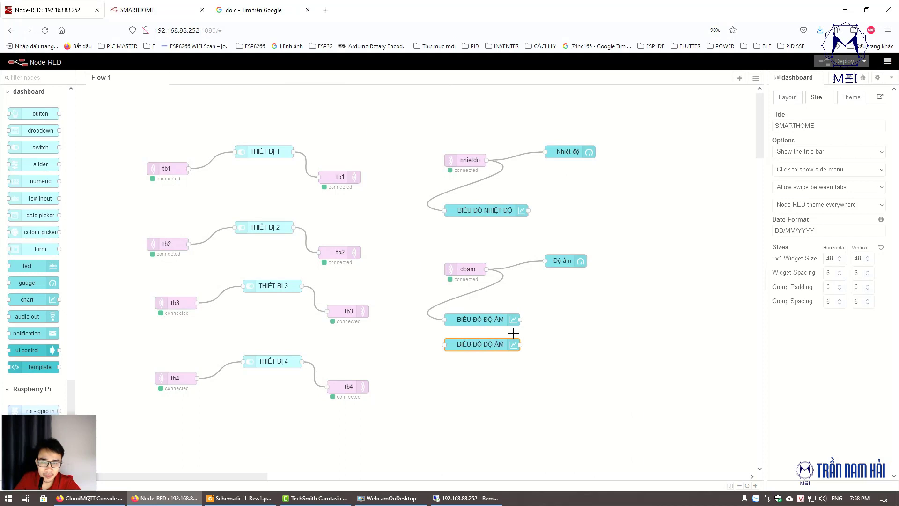
pyautogui.doubleClick(480, 346)
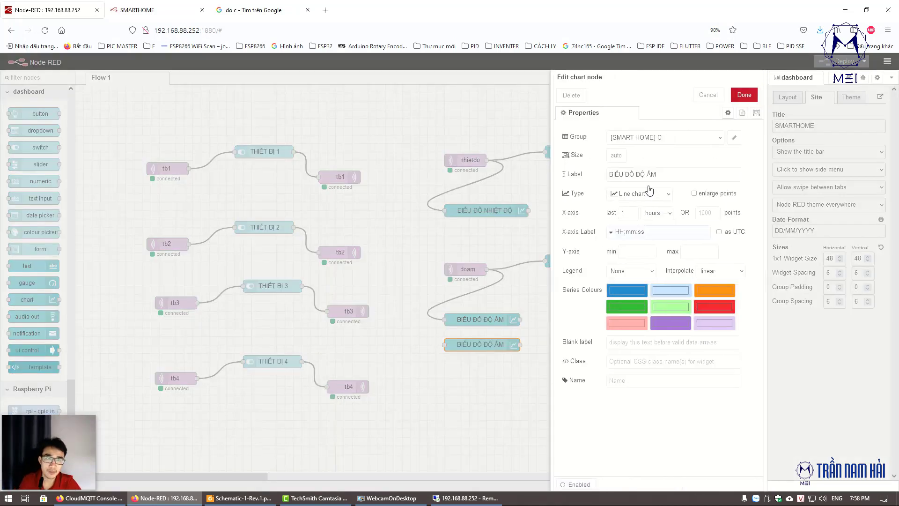
pyautogui.moveTo(658, 175); pyautogui.dragTo(603, 178)
pyautogui.click(744, 95)
pyautogui.click(154, 10)
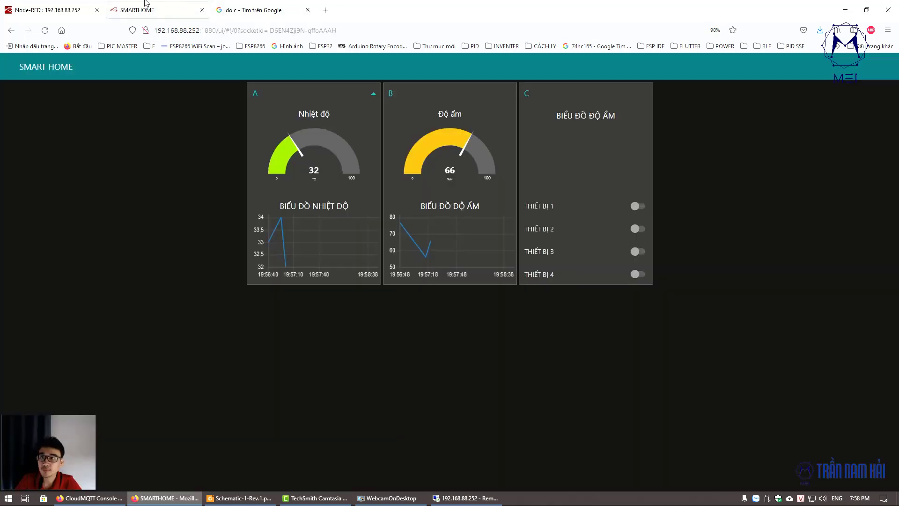
pyautogui.rightClick(749, 191)
pyautogui.click(802, 204)
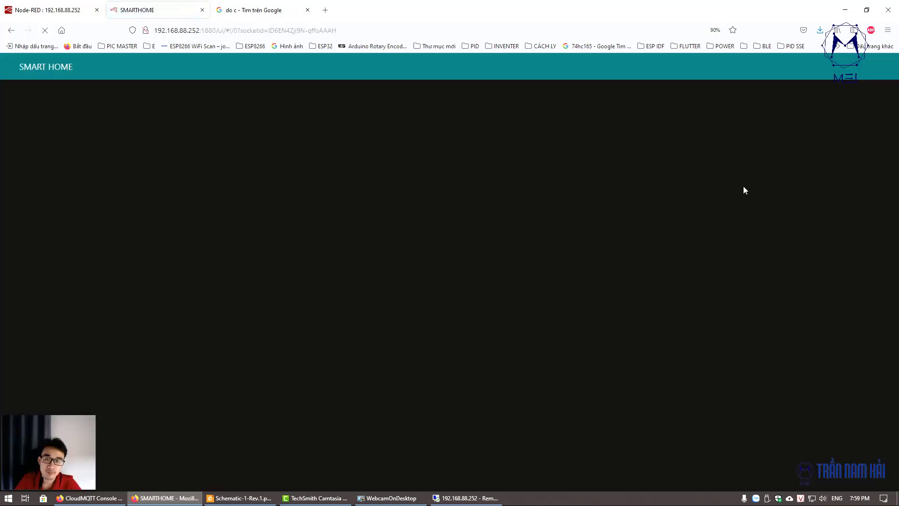
# Step: Return to the SMARTHOME dashboard from the flow editor and restore the browser to a smaller window
pyautogui.click(74, 7)
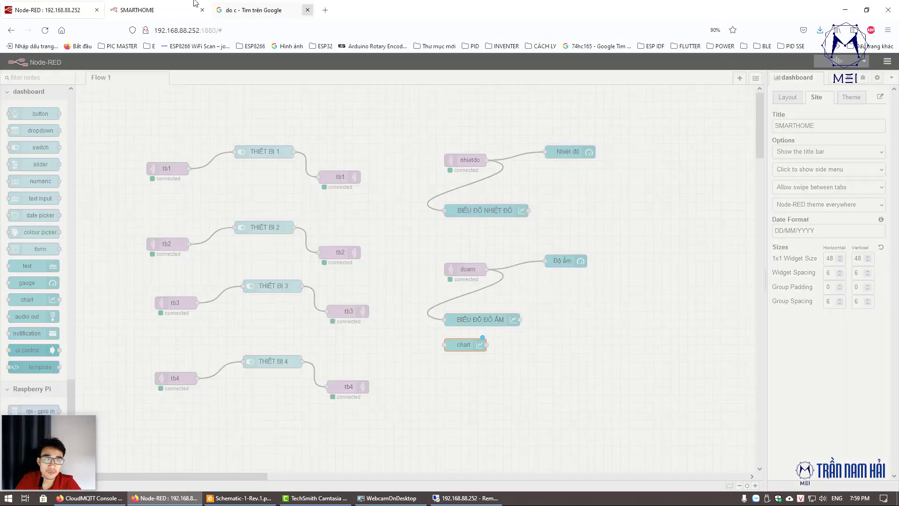
pyautogui.click(196, 3)
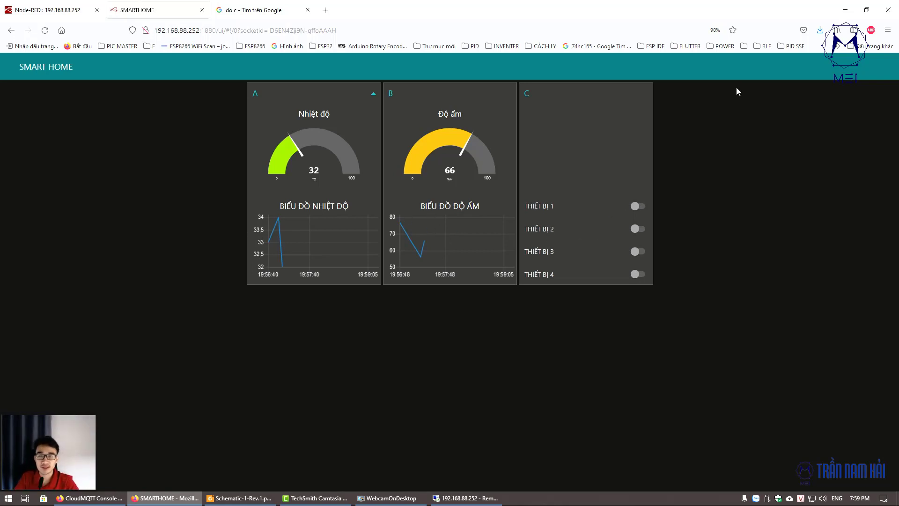
pyautogui.click(867, 10)
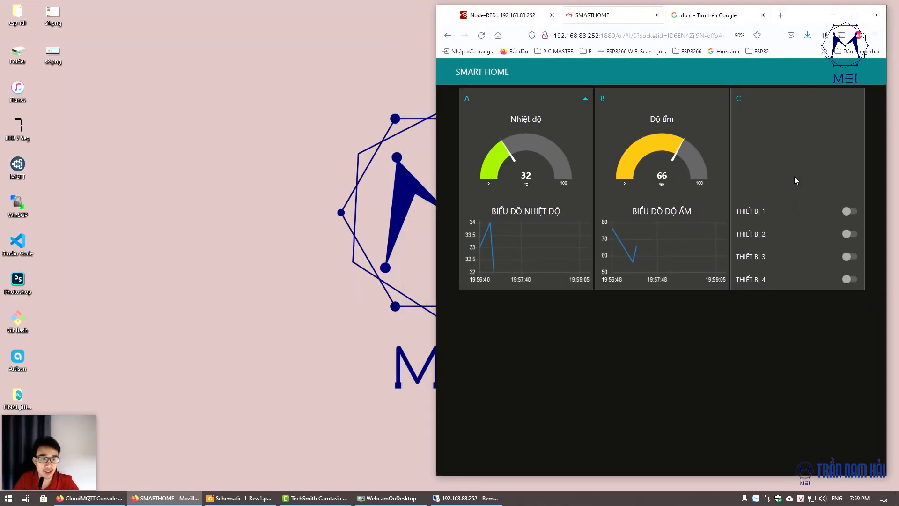